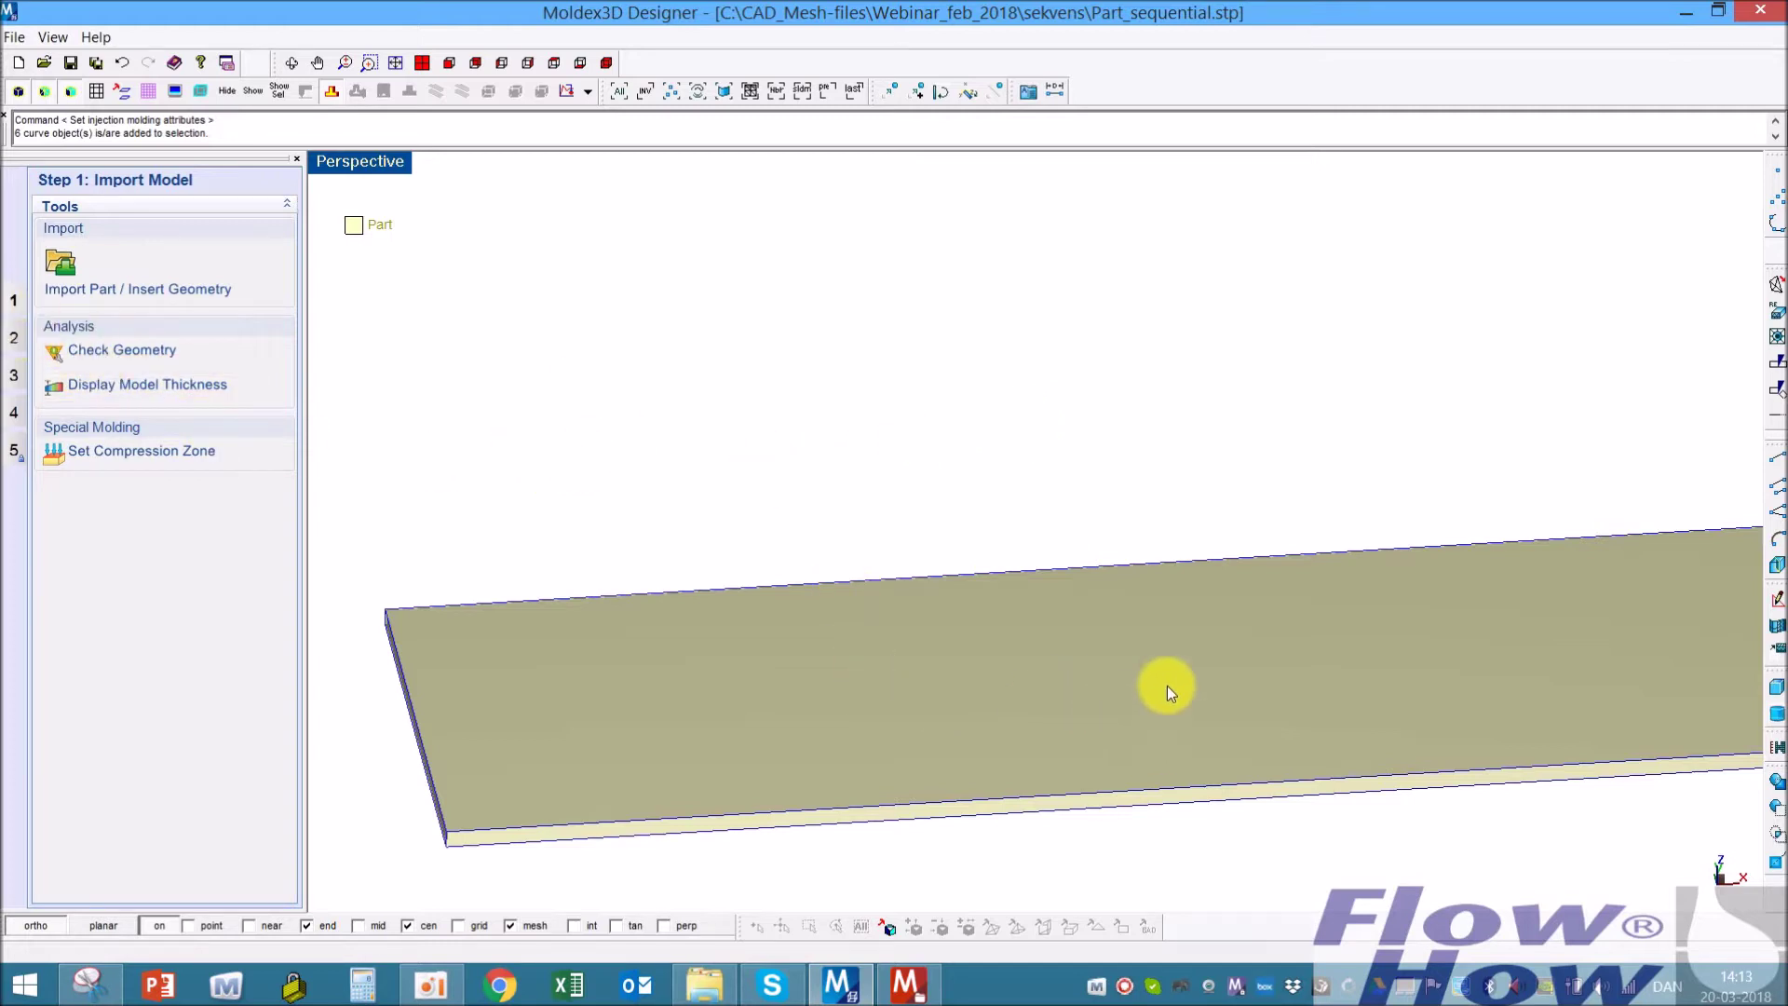
# Pass the plate geometry check and bring up the runner-curve import dialog listing runner_sequential.igs
pyautogui.scroll(-5, 1166, 685)
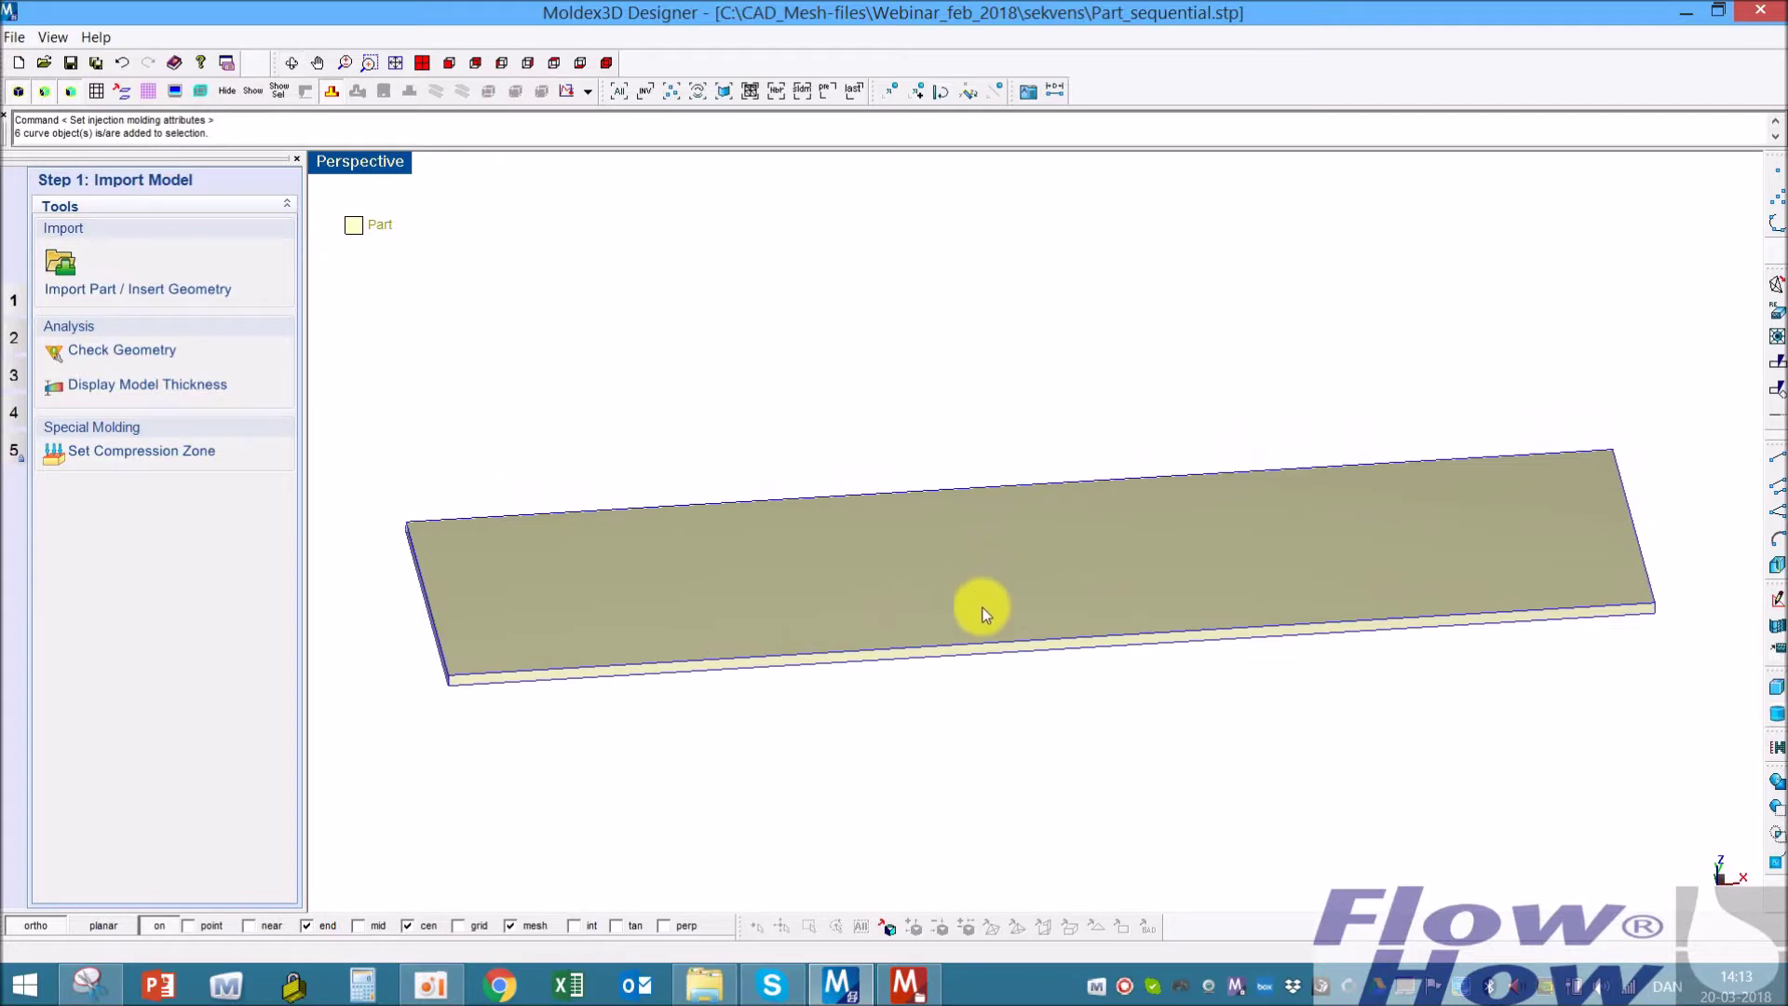
pyautogui.scroll(1, 982, 607)
pyautogui.click(149, 351)
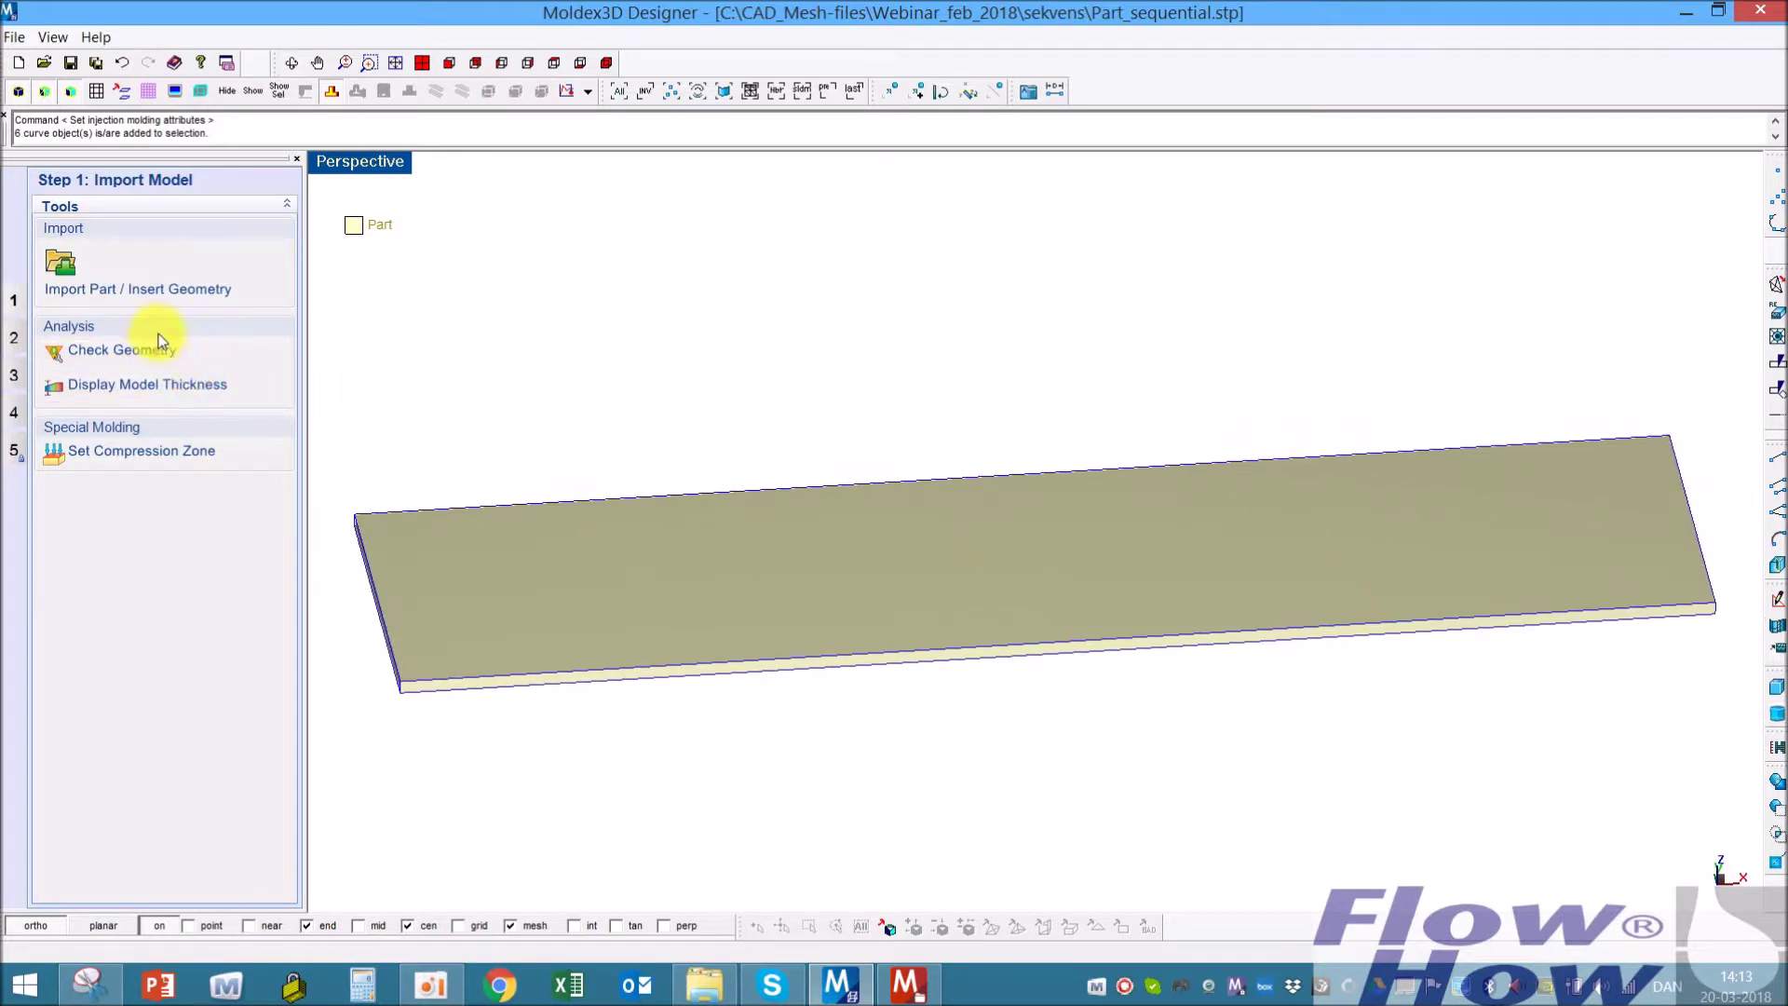
pyautogui.click(14, 337)
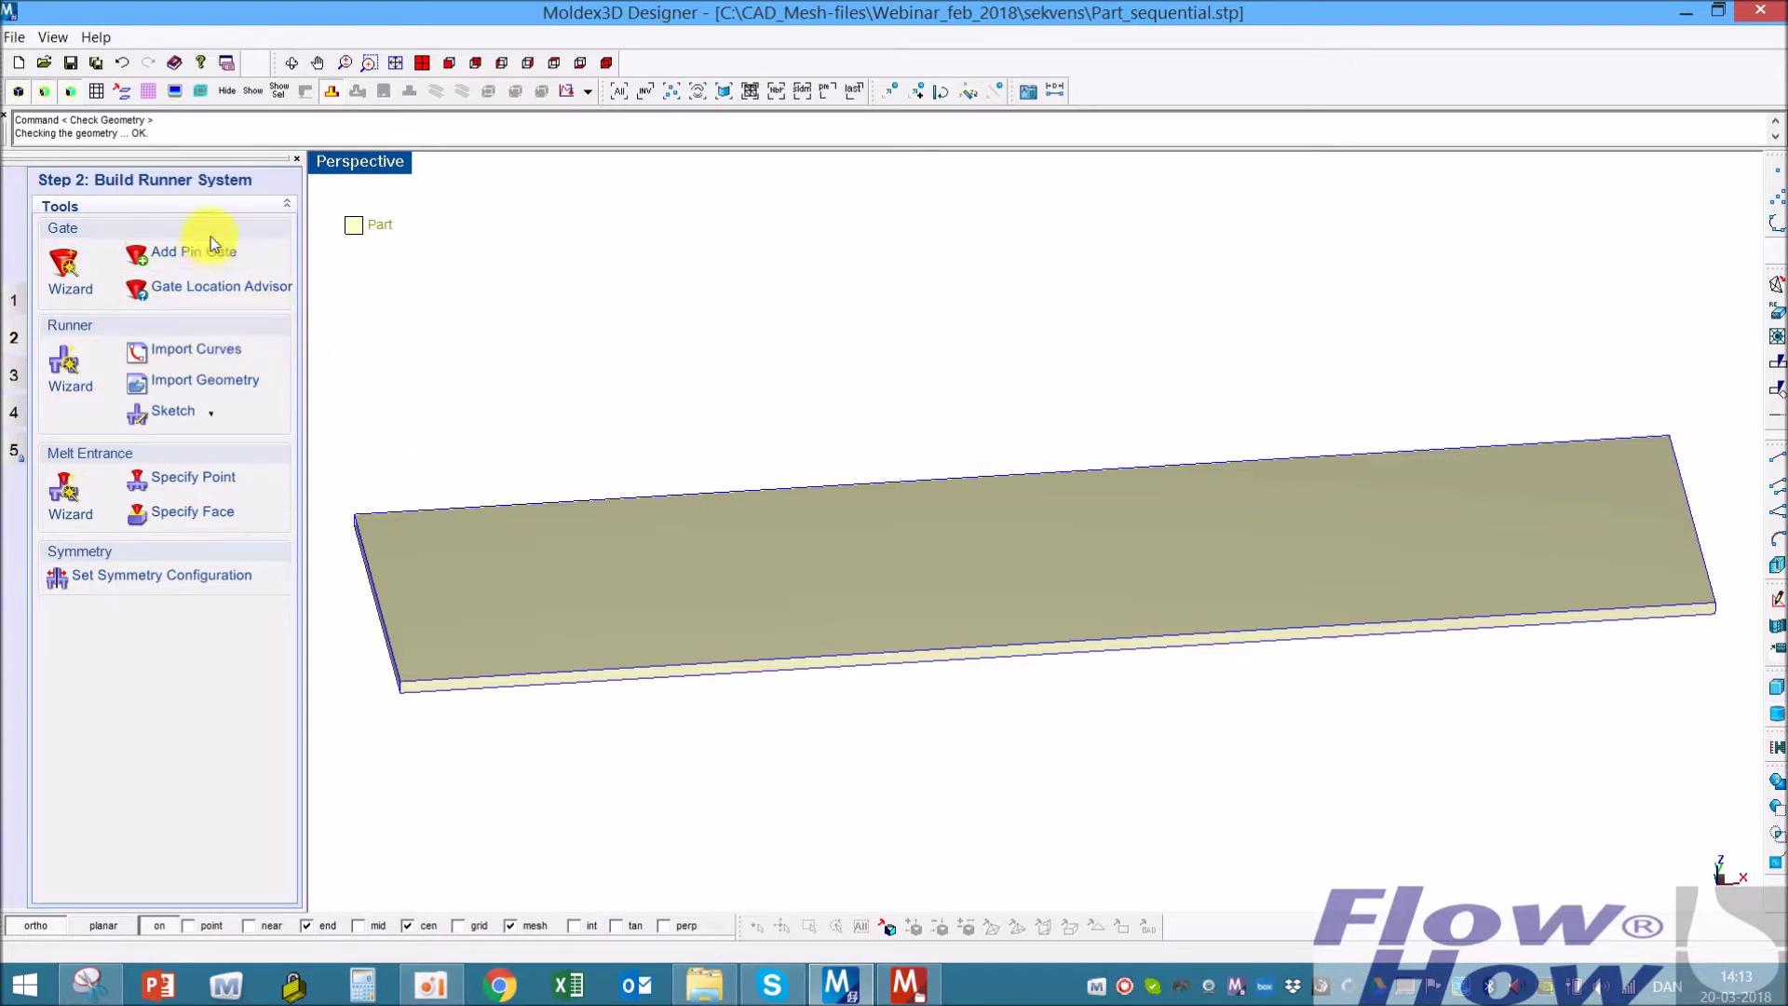
pyautogui.click(201, 359)
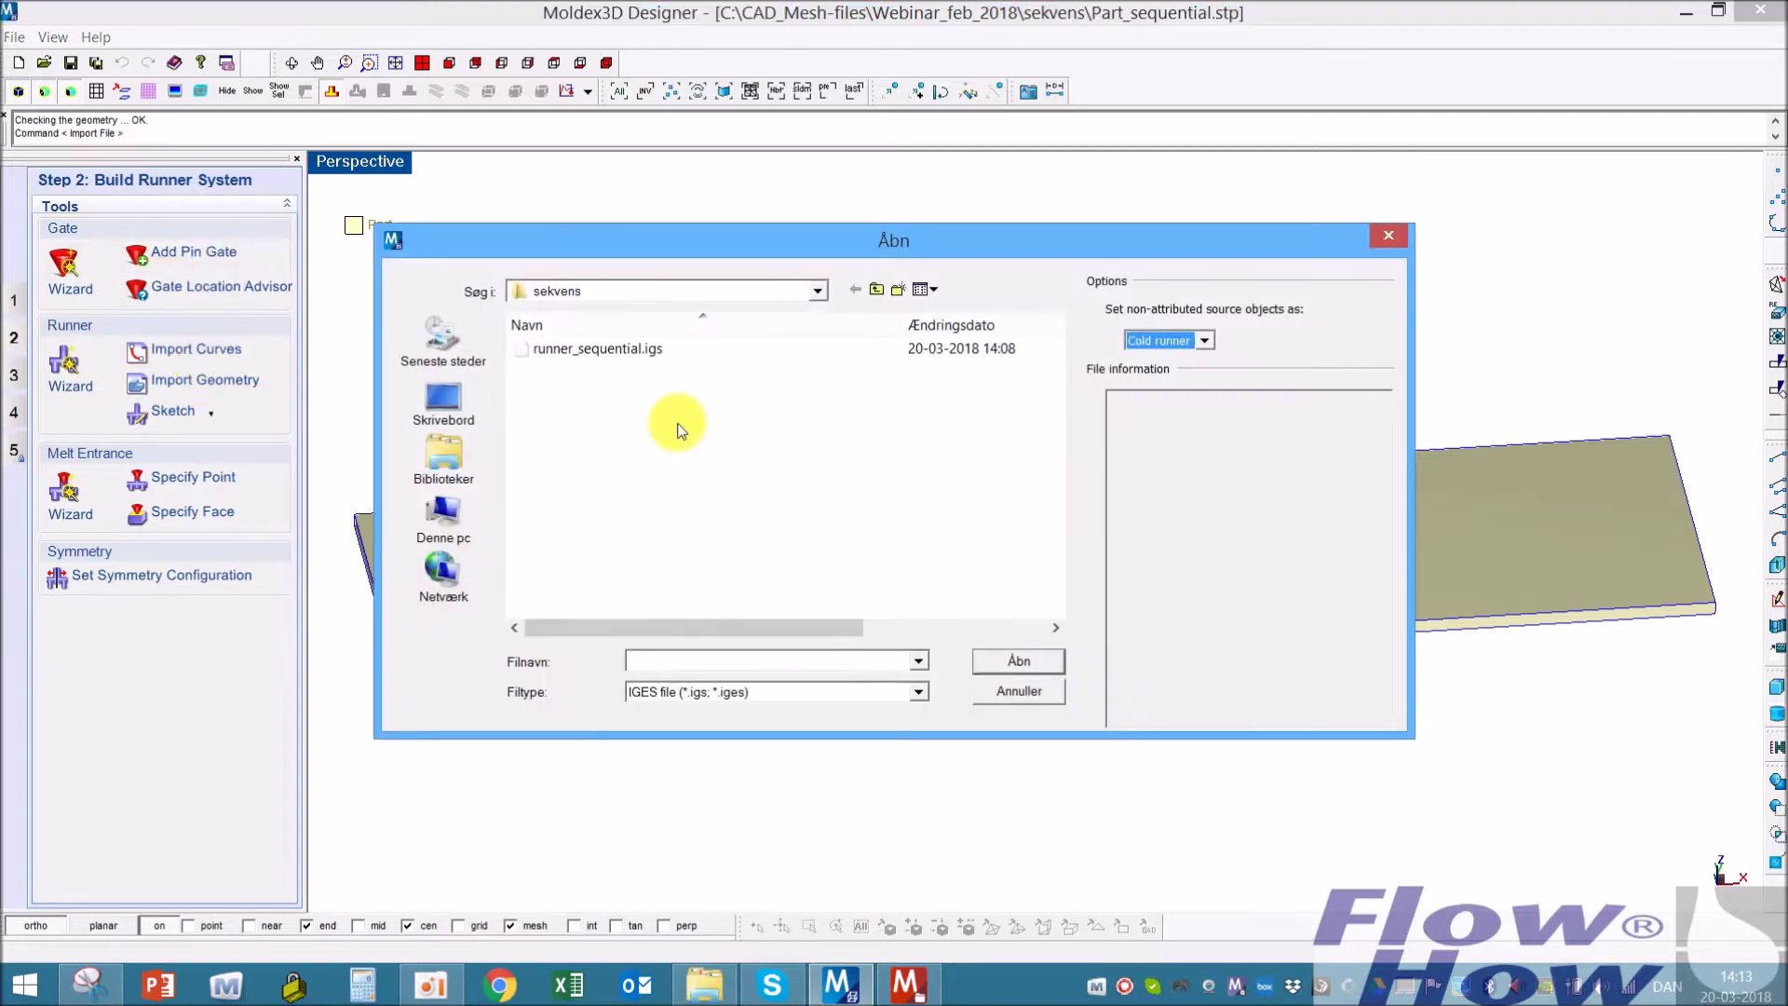
# Import runner_sequential.igs as hot runner curves
pyautogui.click(1177, 369)
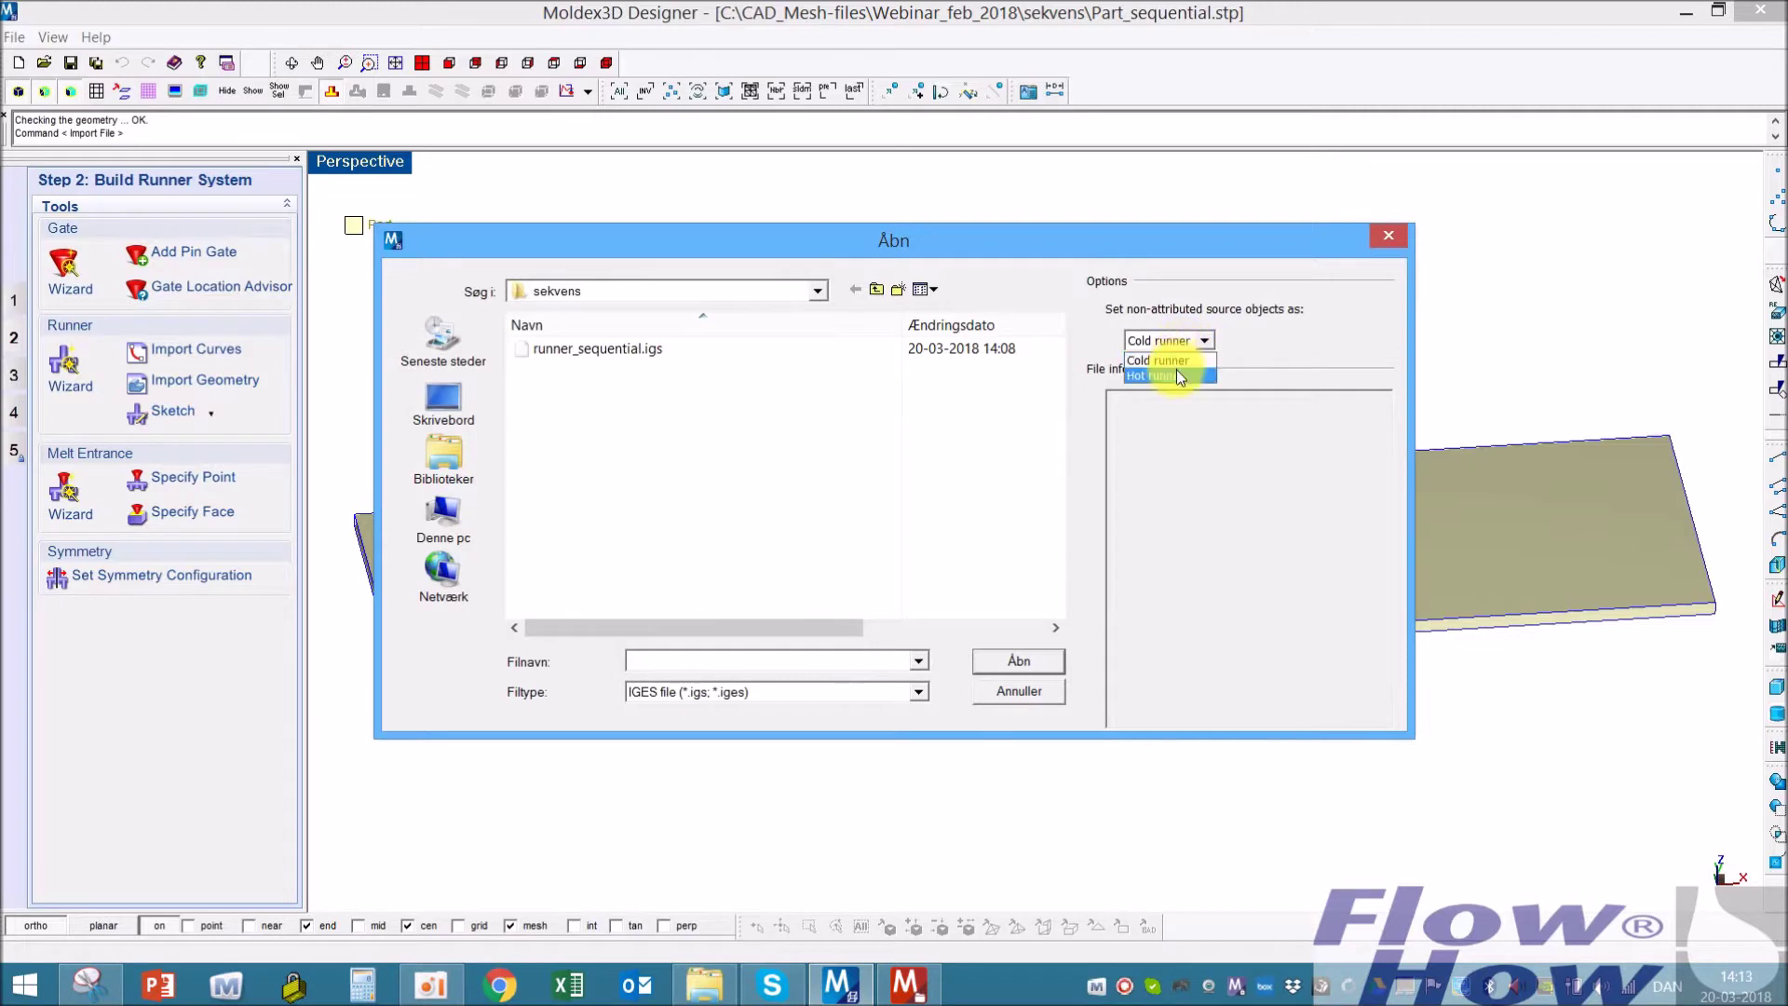
pyautogui.click(605, 352)
pyautogui.click(1028, 660)
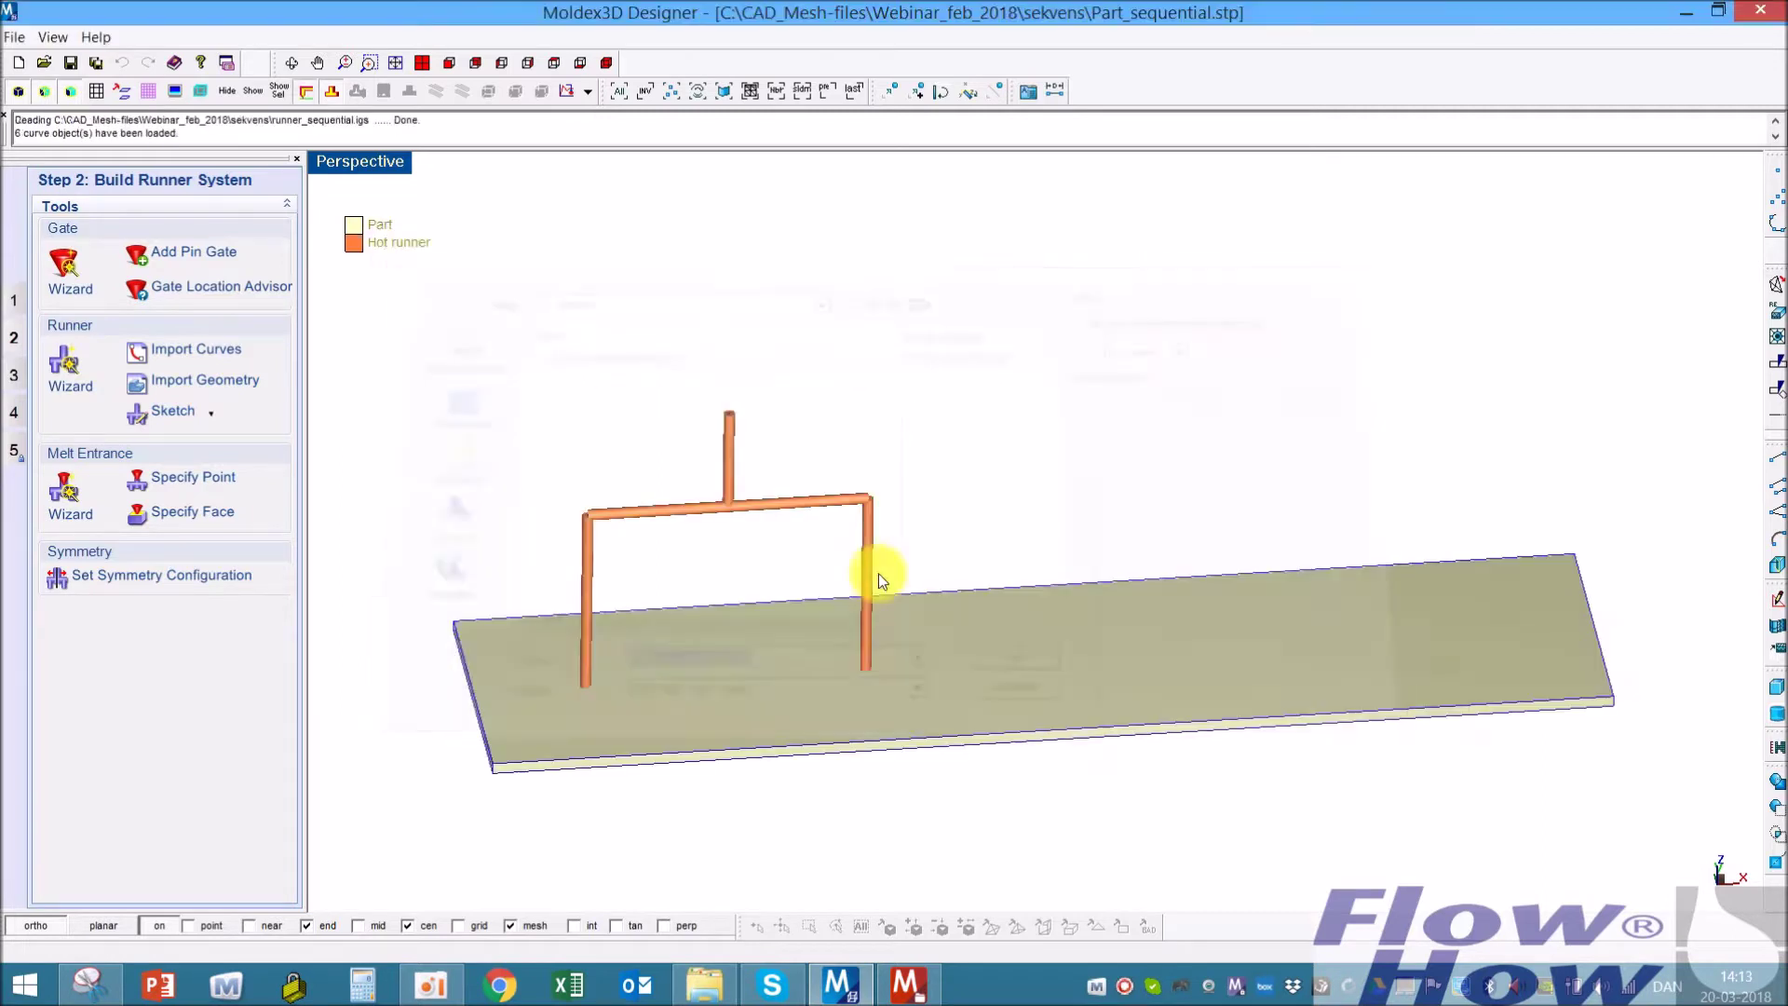
# Give the four main runner curves a circular diameter of 6 at both ends
pyautogui.scroll(2, 801, 514)
pyautogui.moveTo(989, 376); pyautogui.dragTo(560, 538)
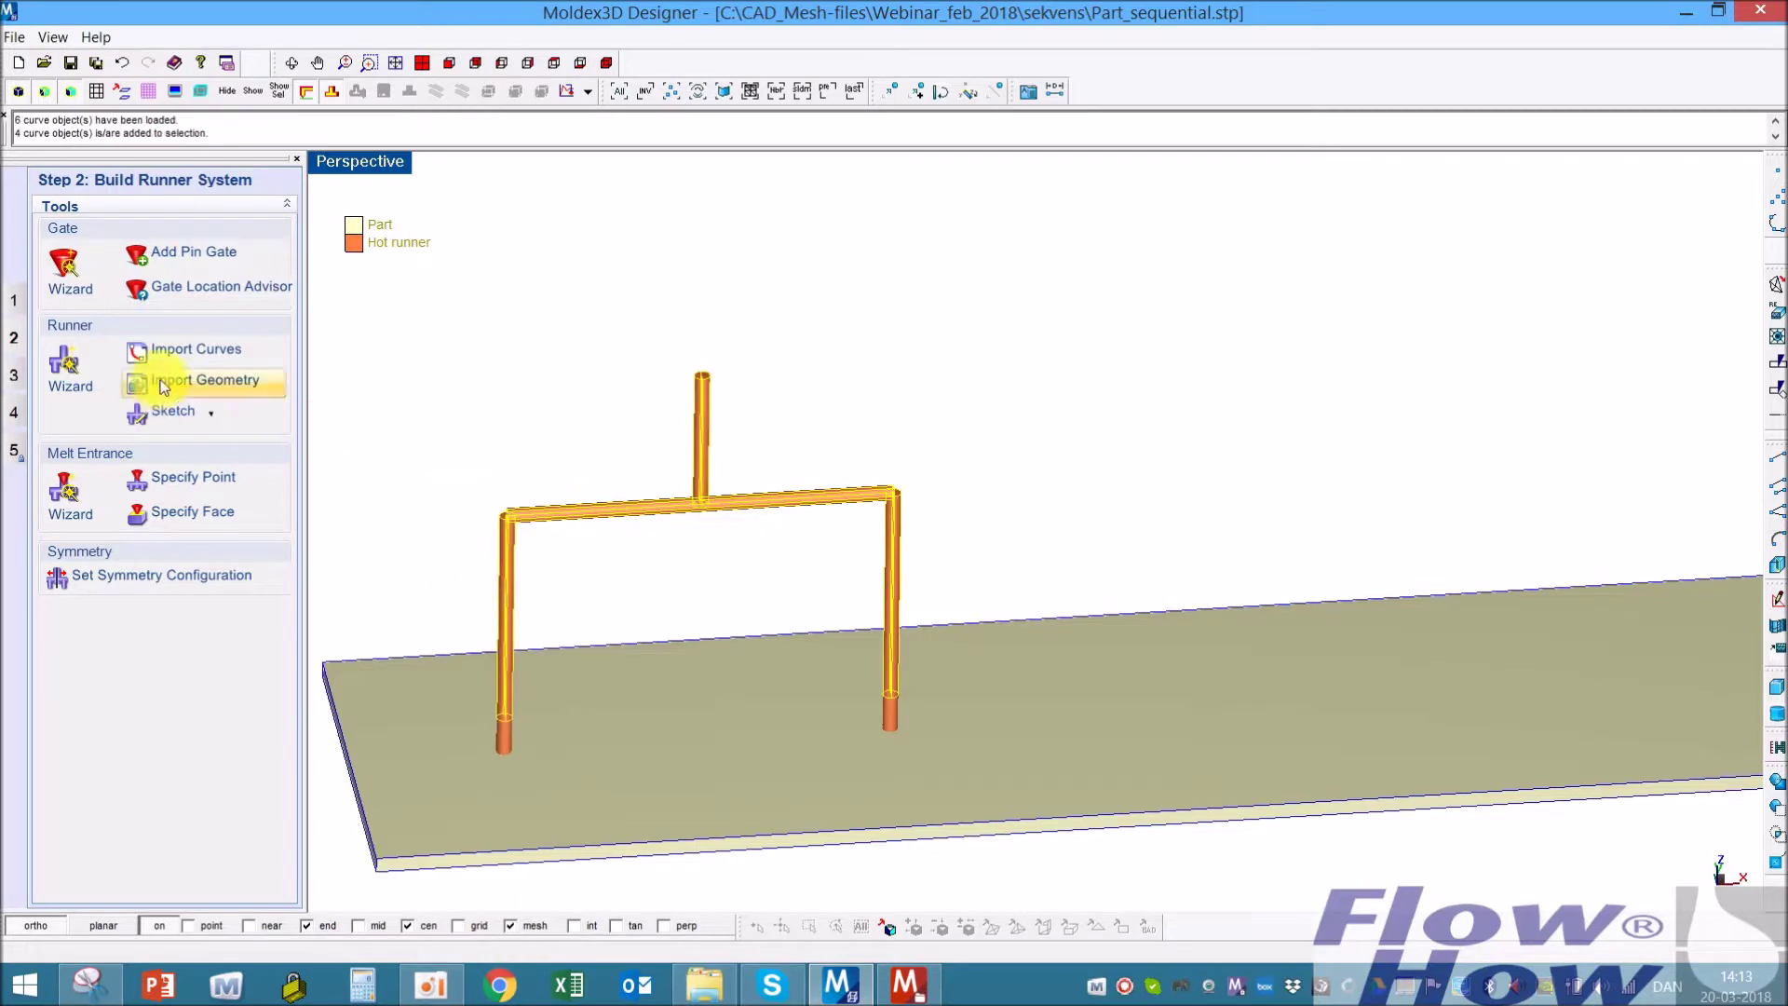
pyautogui.click(1027, 92)
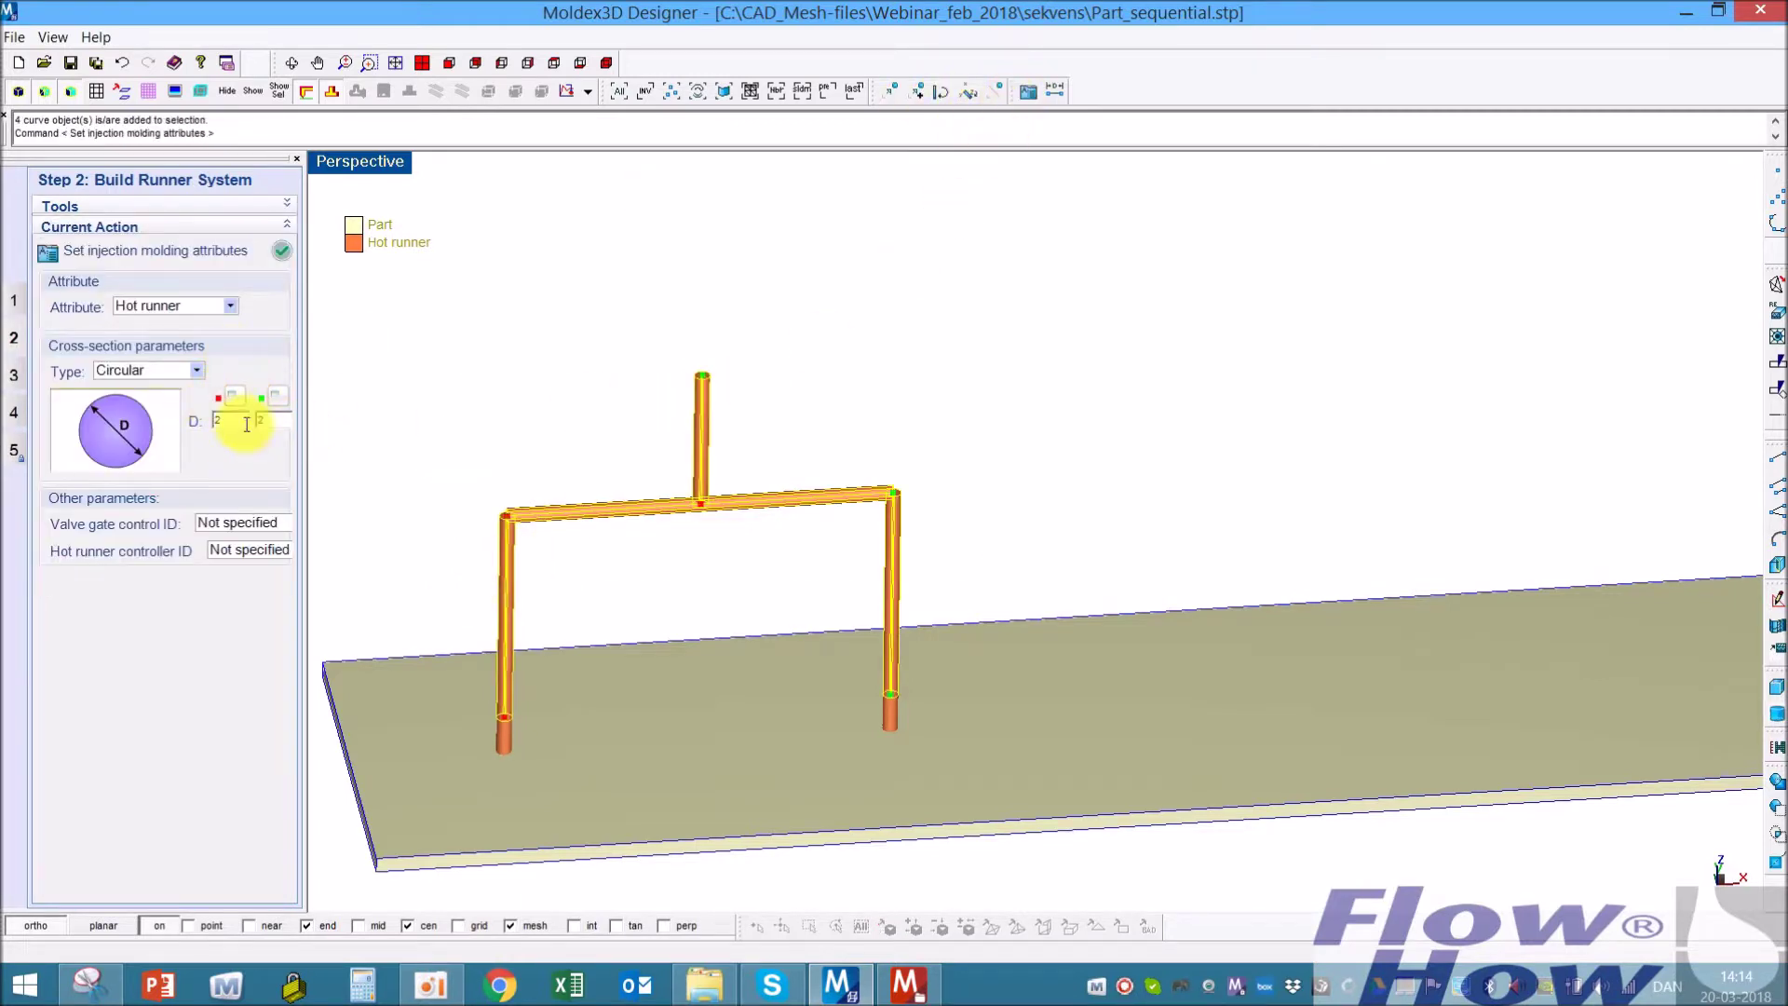
pyautogui.write('6')
pyautogui.press('Tab')
pyautogui.write('6')
pyautogui.press('Return')
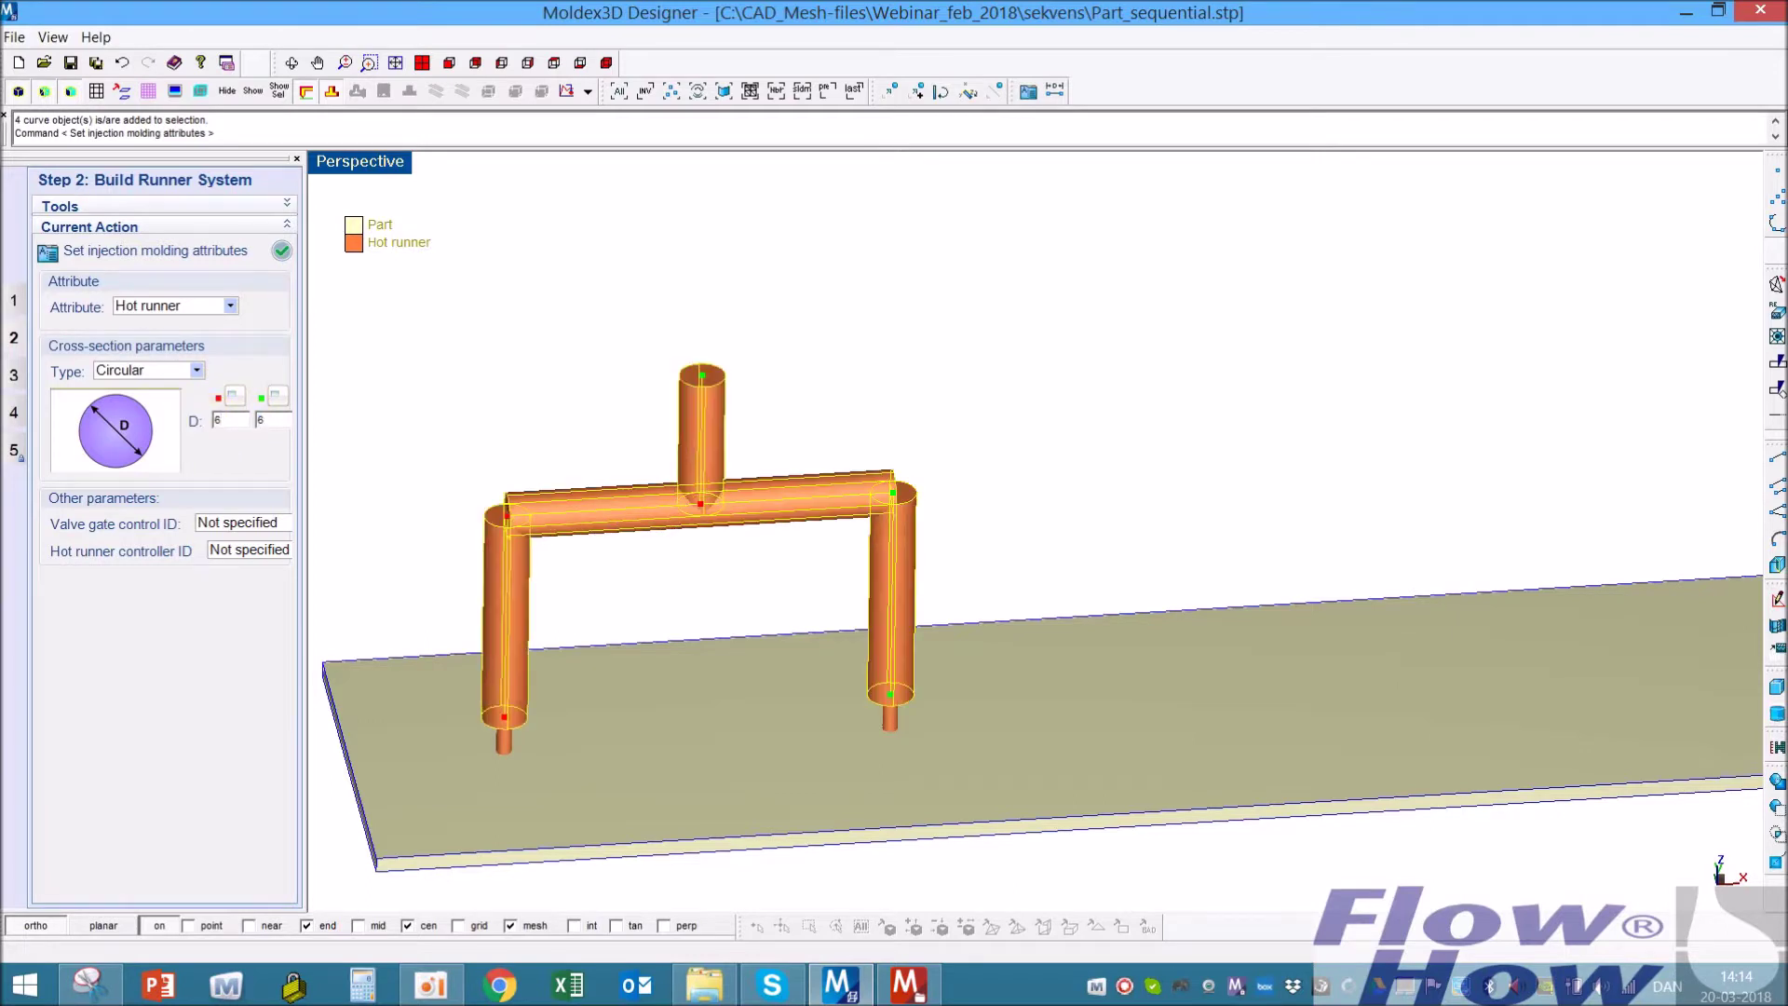
# Apply the runner diameter and turn the left tip pin into a hot runner gate
pyautogui.click(538, 391)
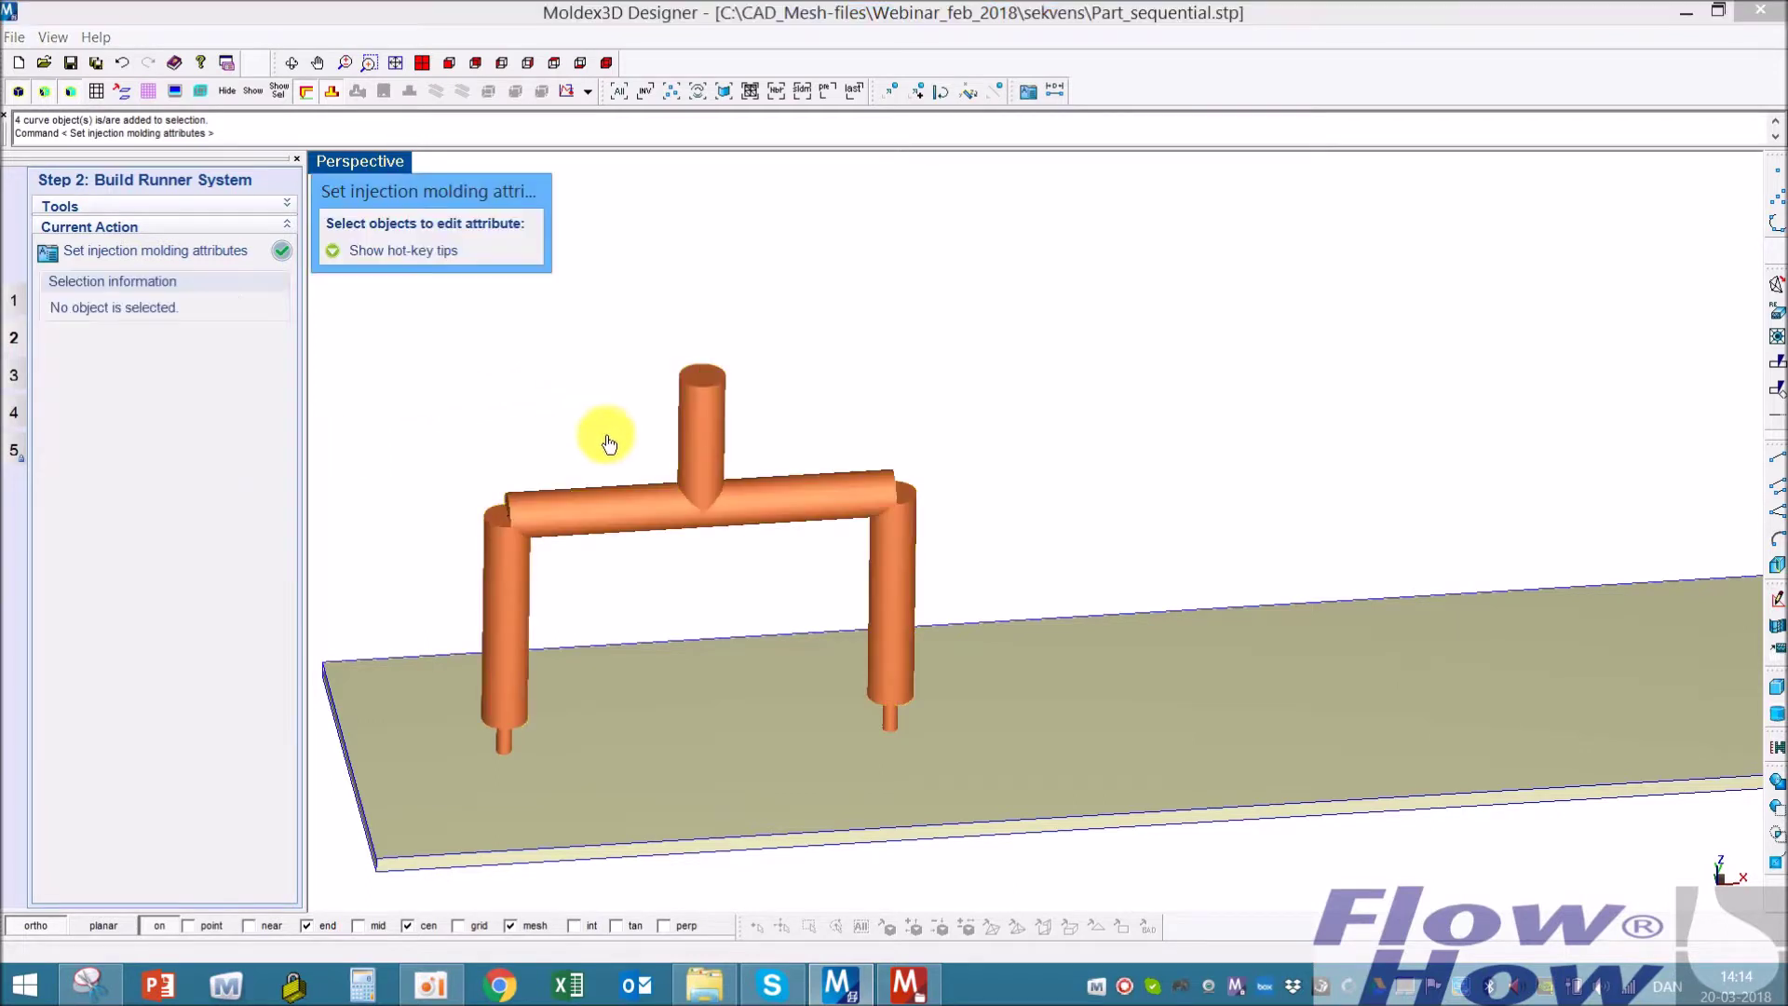
pyautogui.click(507, 742)
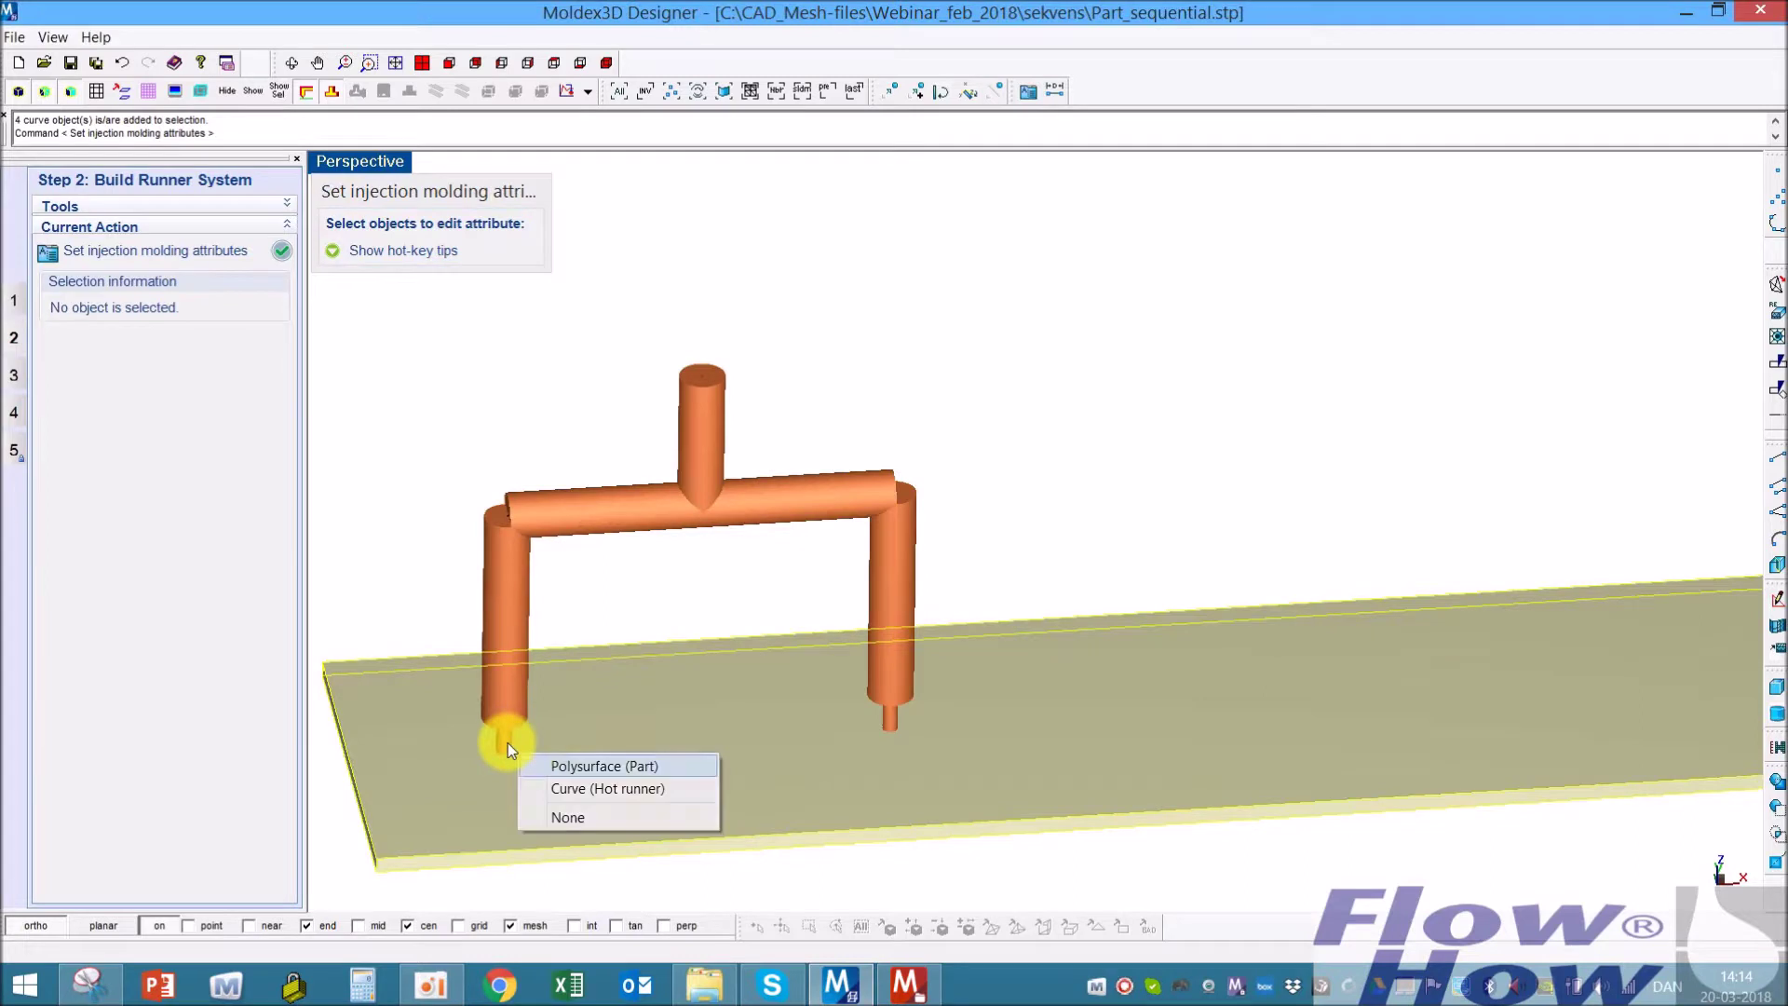
pyautogui.click(572, 789)
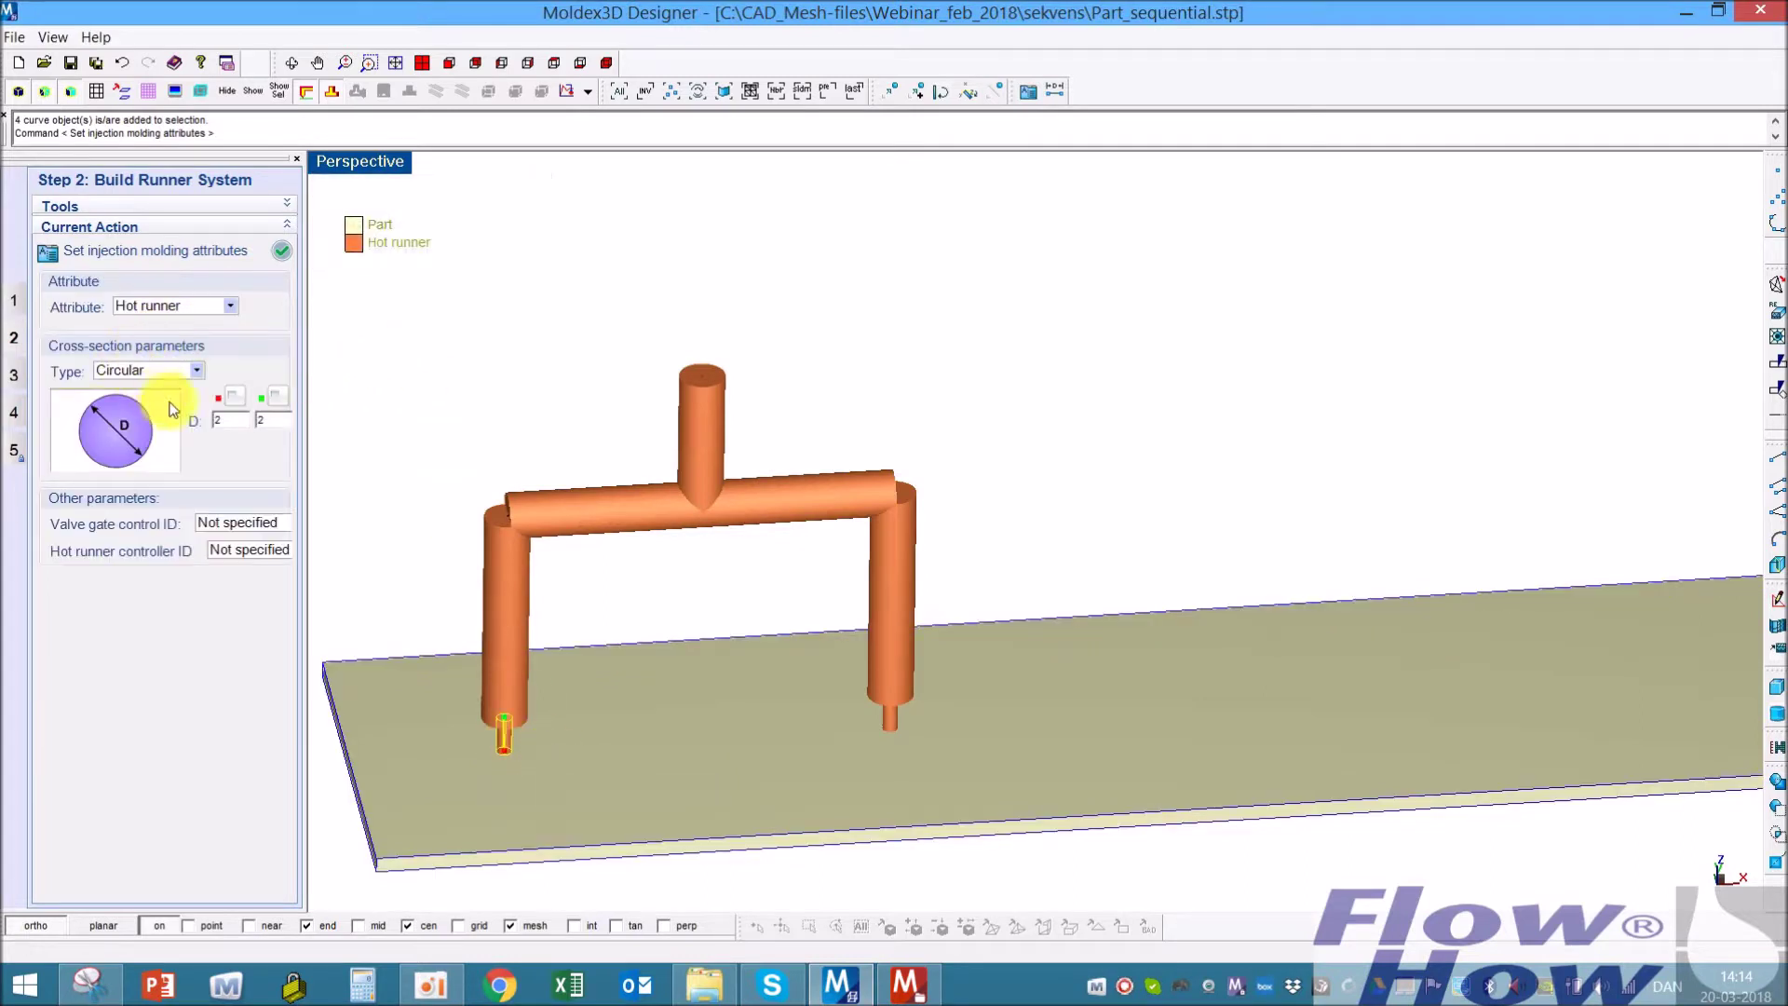
pyautogui.click(190, 308)
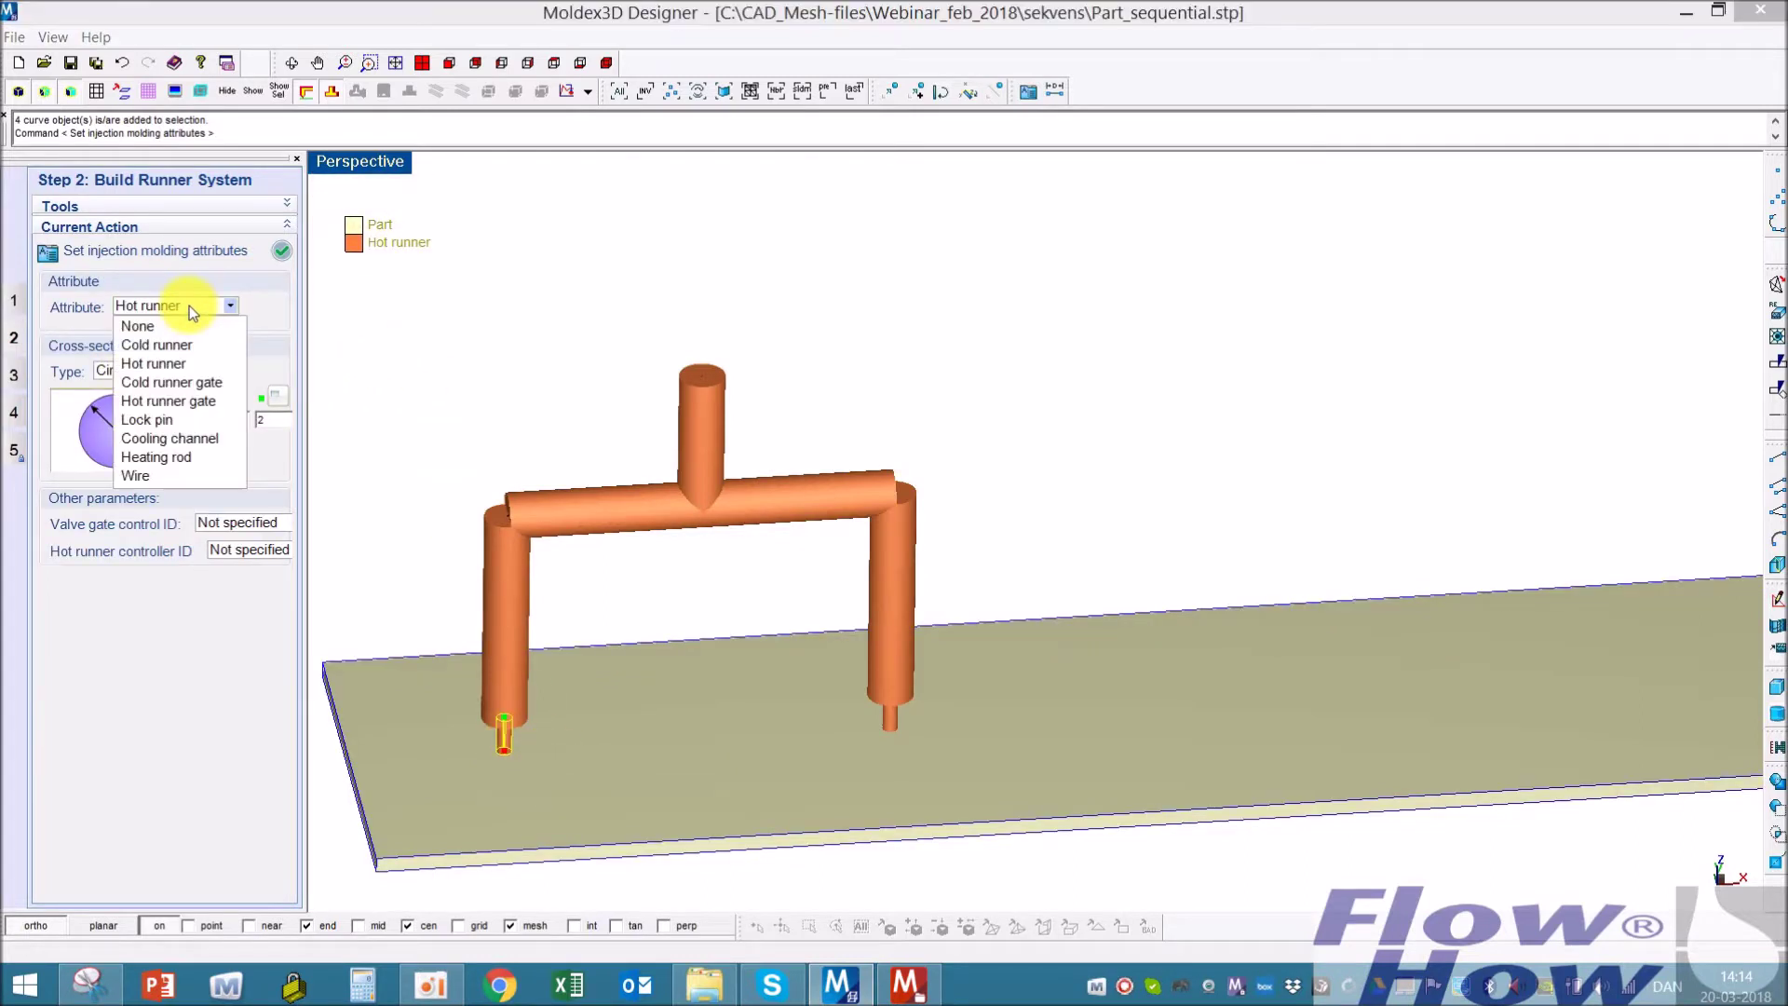
pyautogui.click(189, 402)
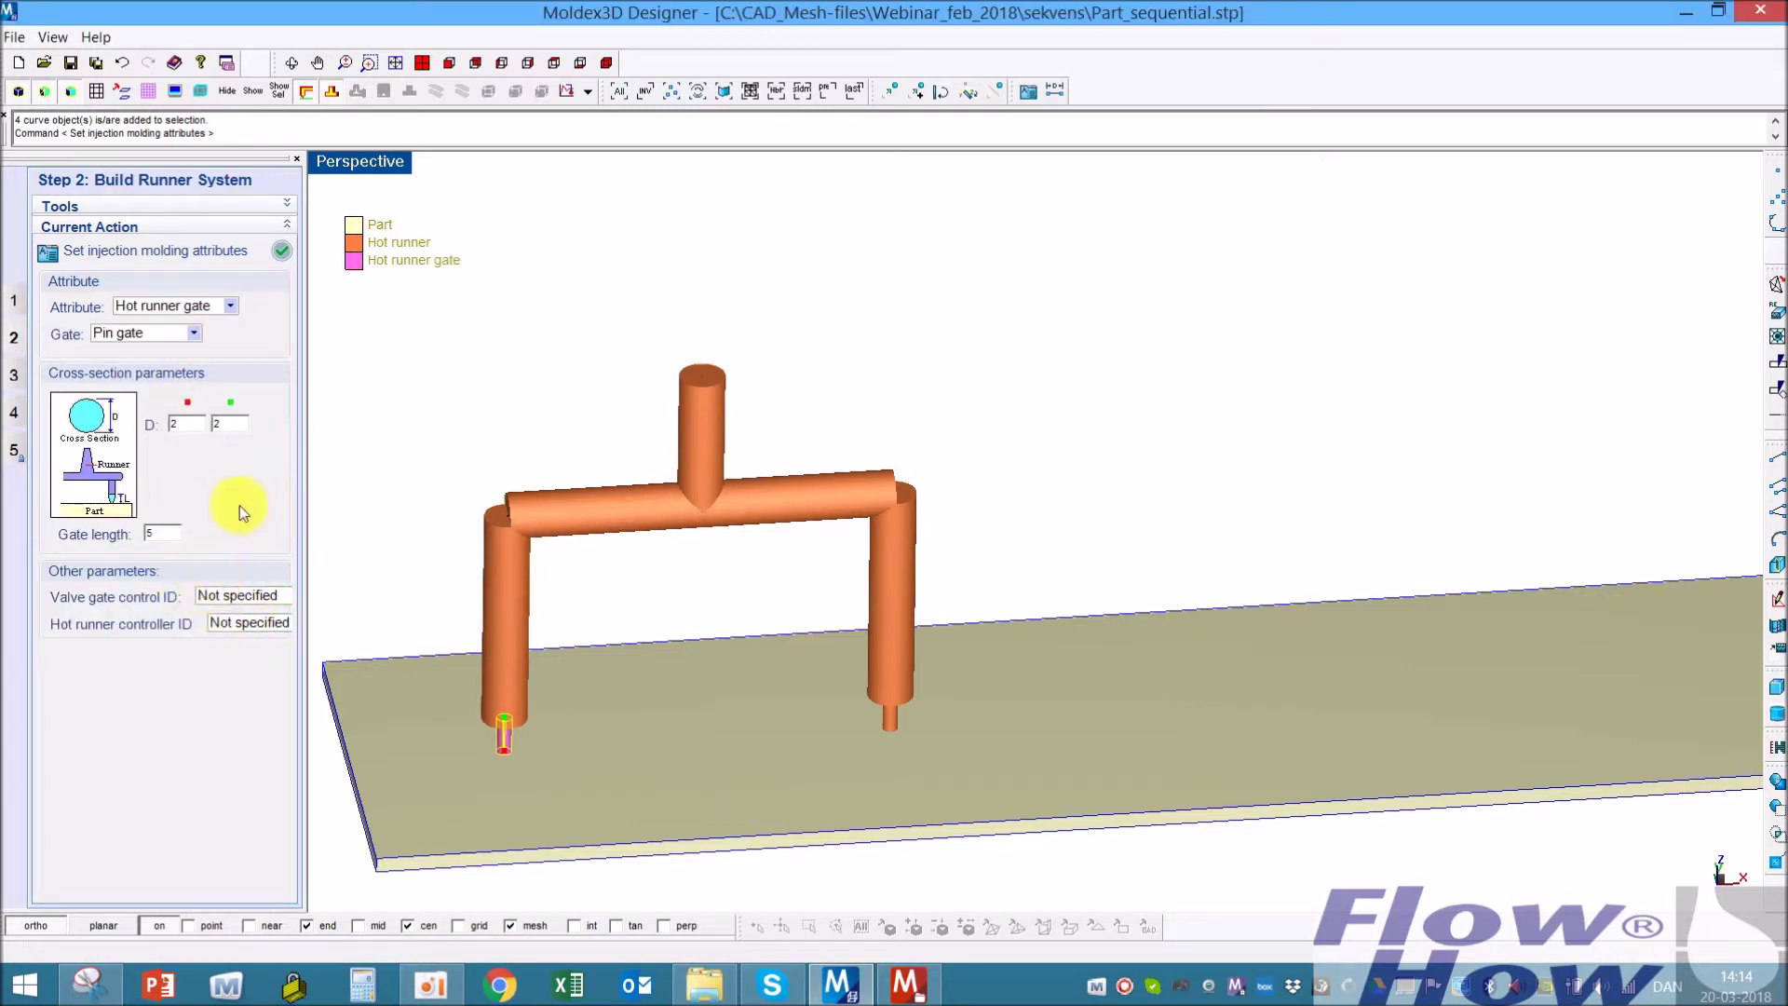
# Set the left gate's end diameter to 6 and assign it to valve gate control ID 1
pyautogui.click(228, 418)
pyautogui.write('6')
pyautogui.press('Tab')
pyautogui.click(283, 596)
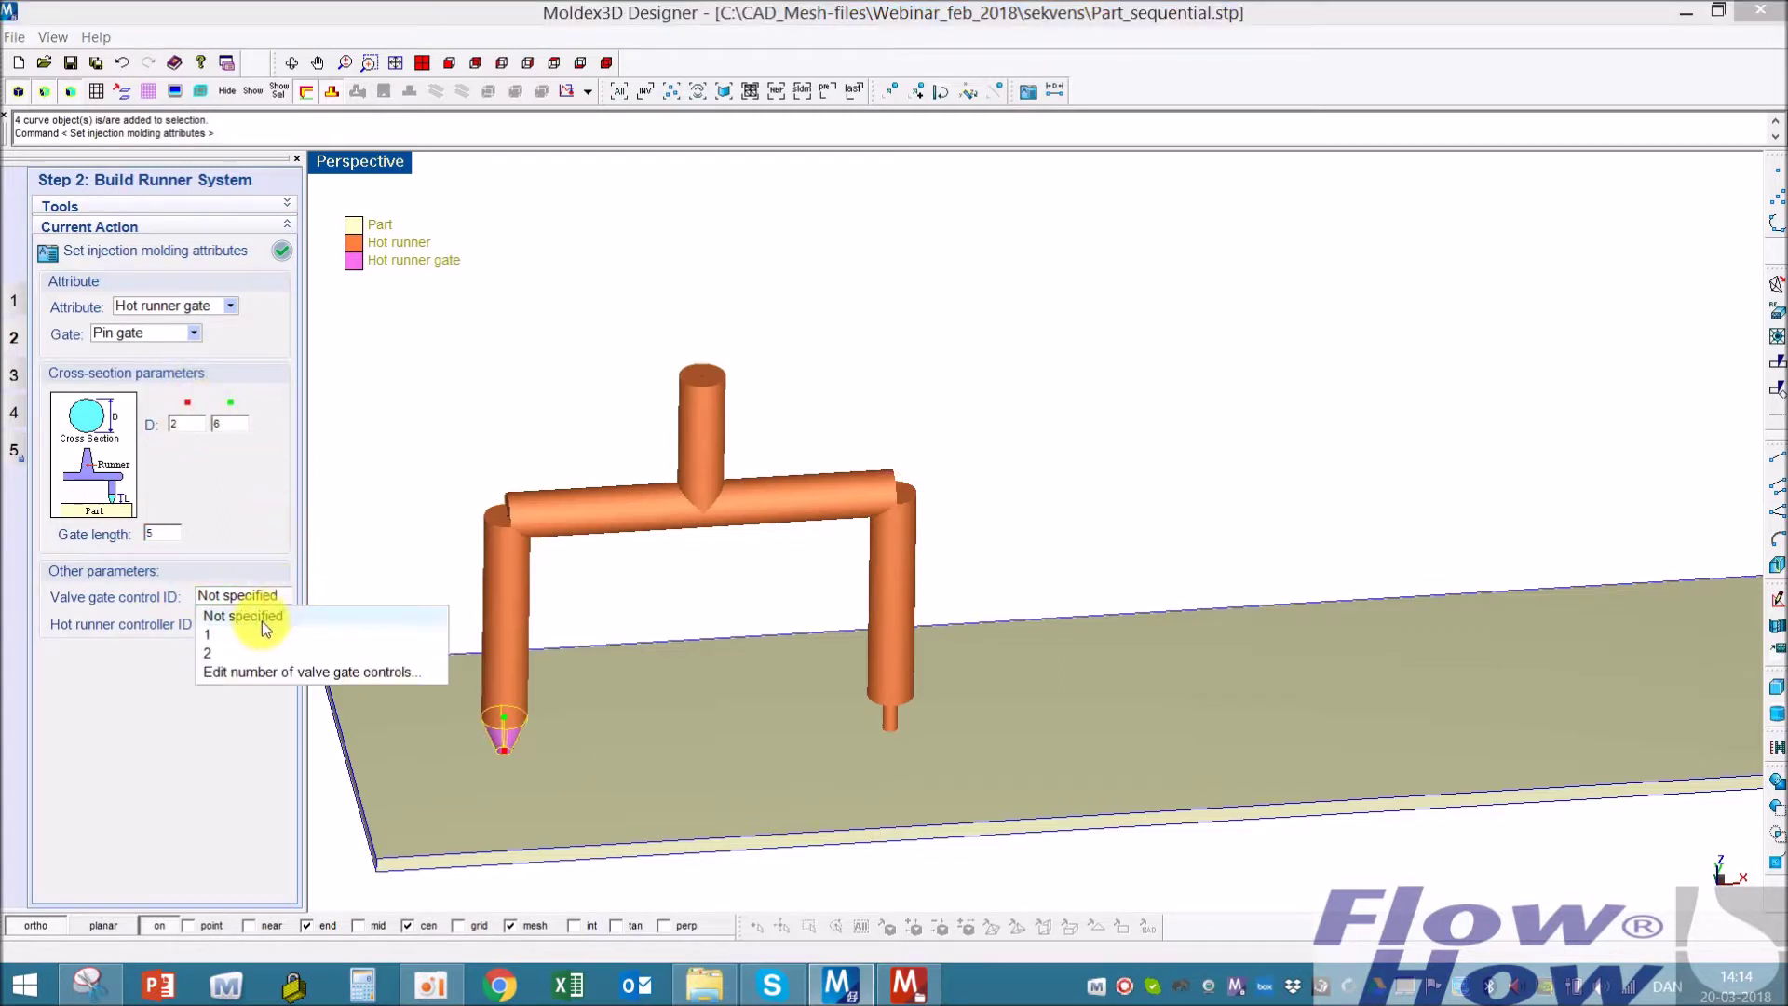
pyautogui.click(247, 672)
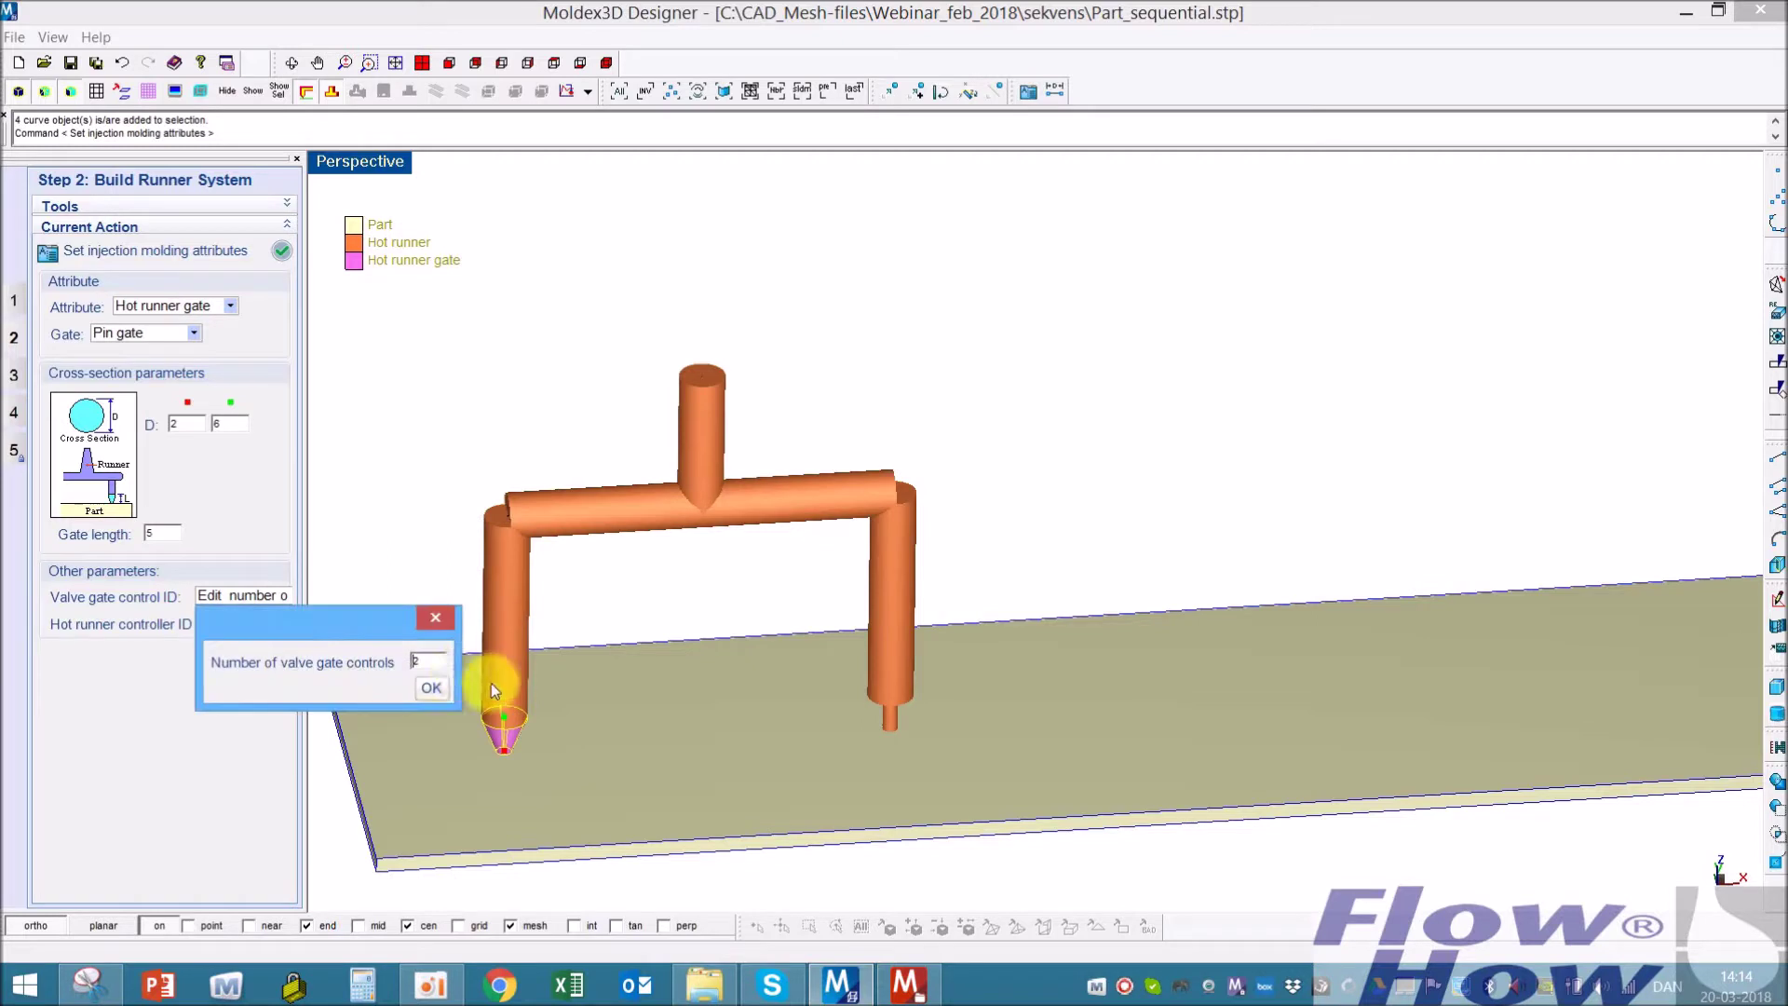
pyautogui.click(429, 688)
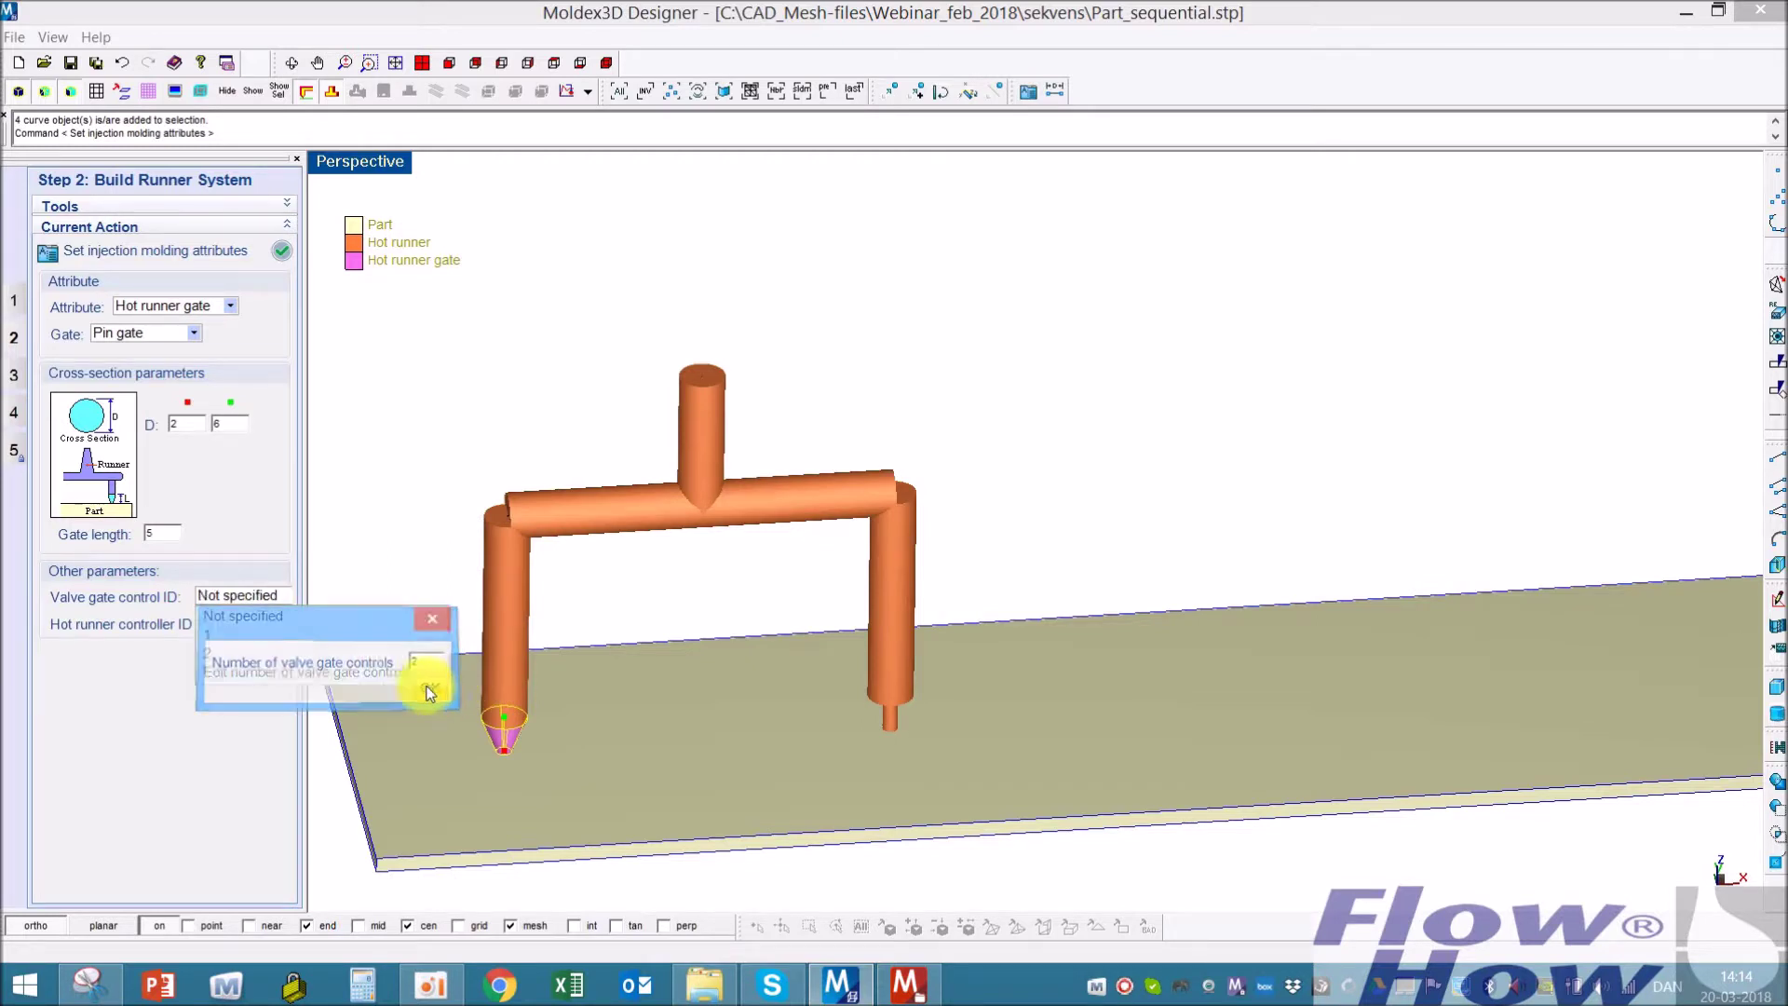
pyautogui.click(231, 642)
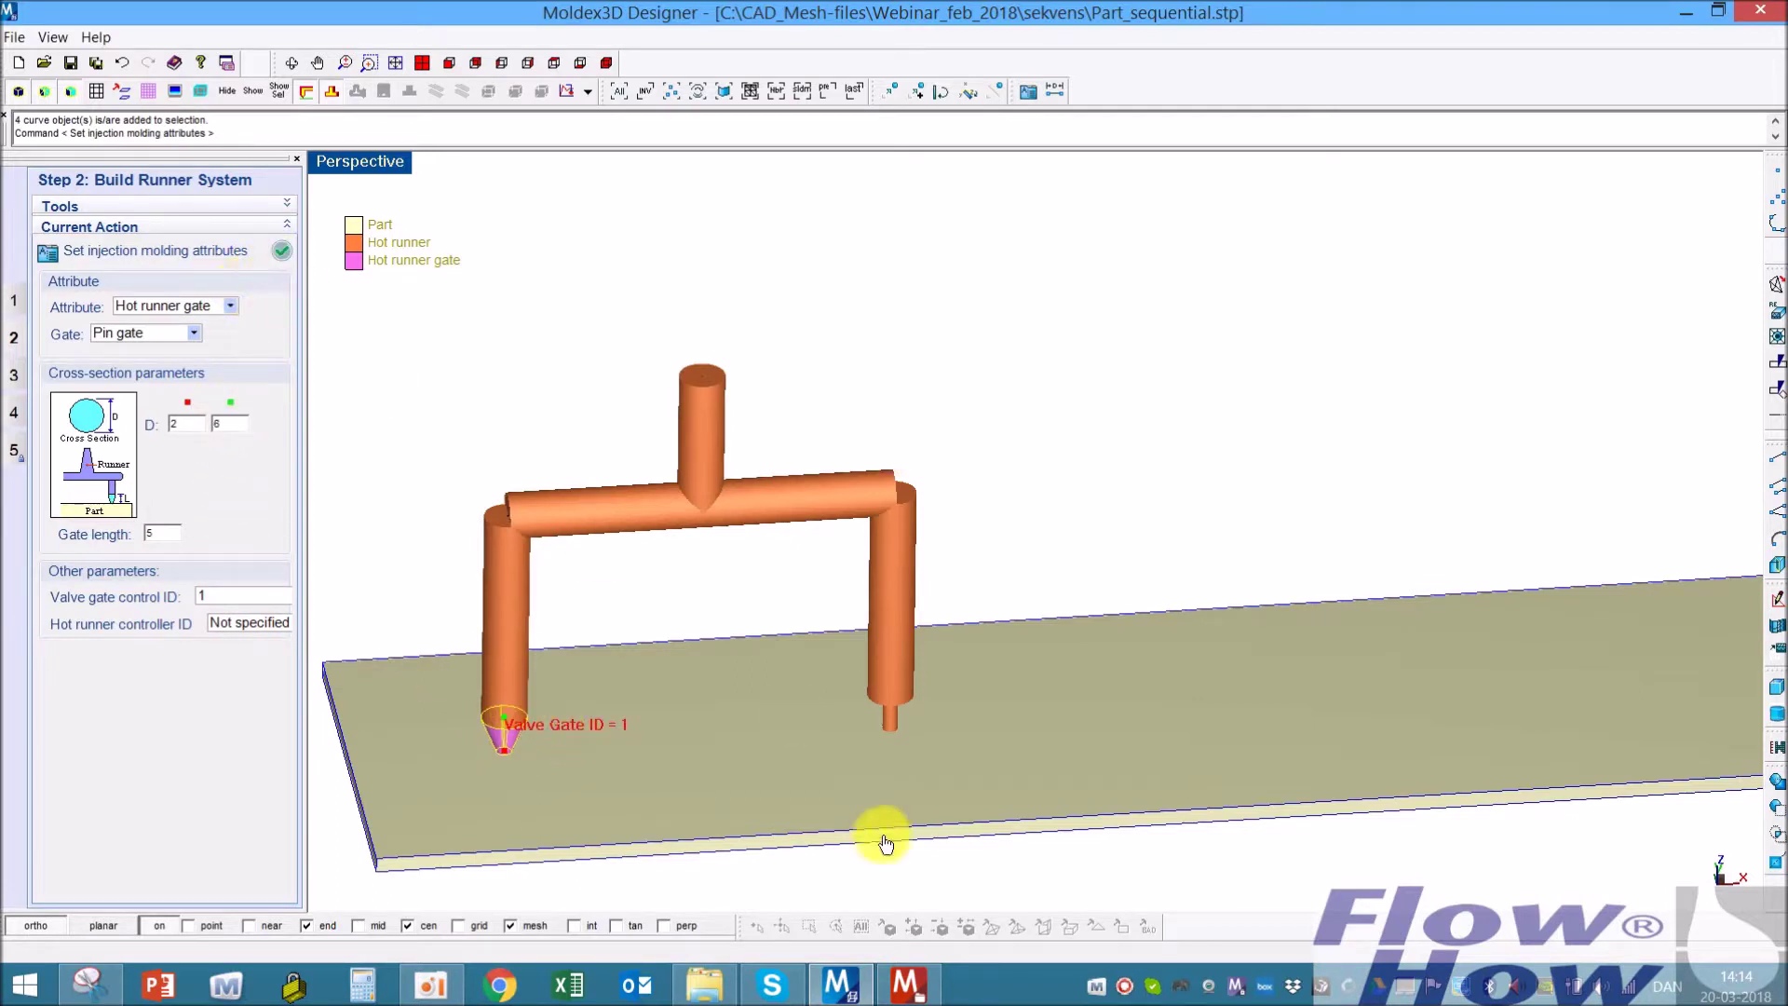
# Make the right tip pin a hot runner gate with start diameter 6, controlled by valve gate ID 2
pyautogui.click(890, 713)
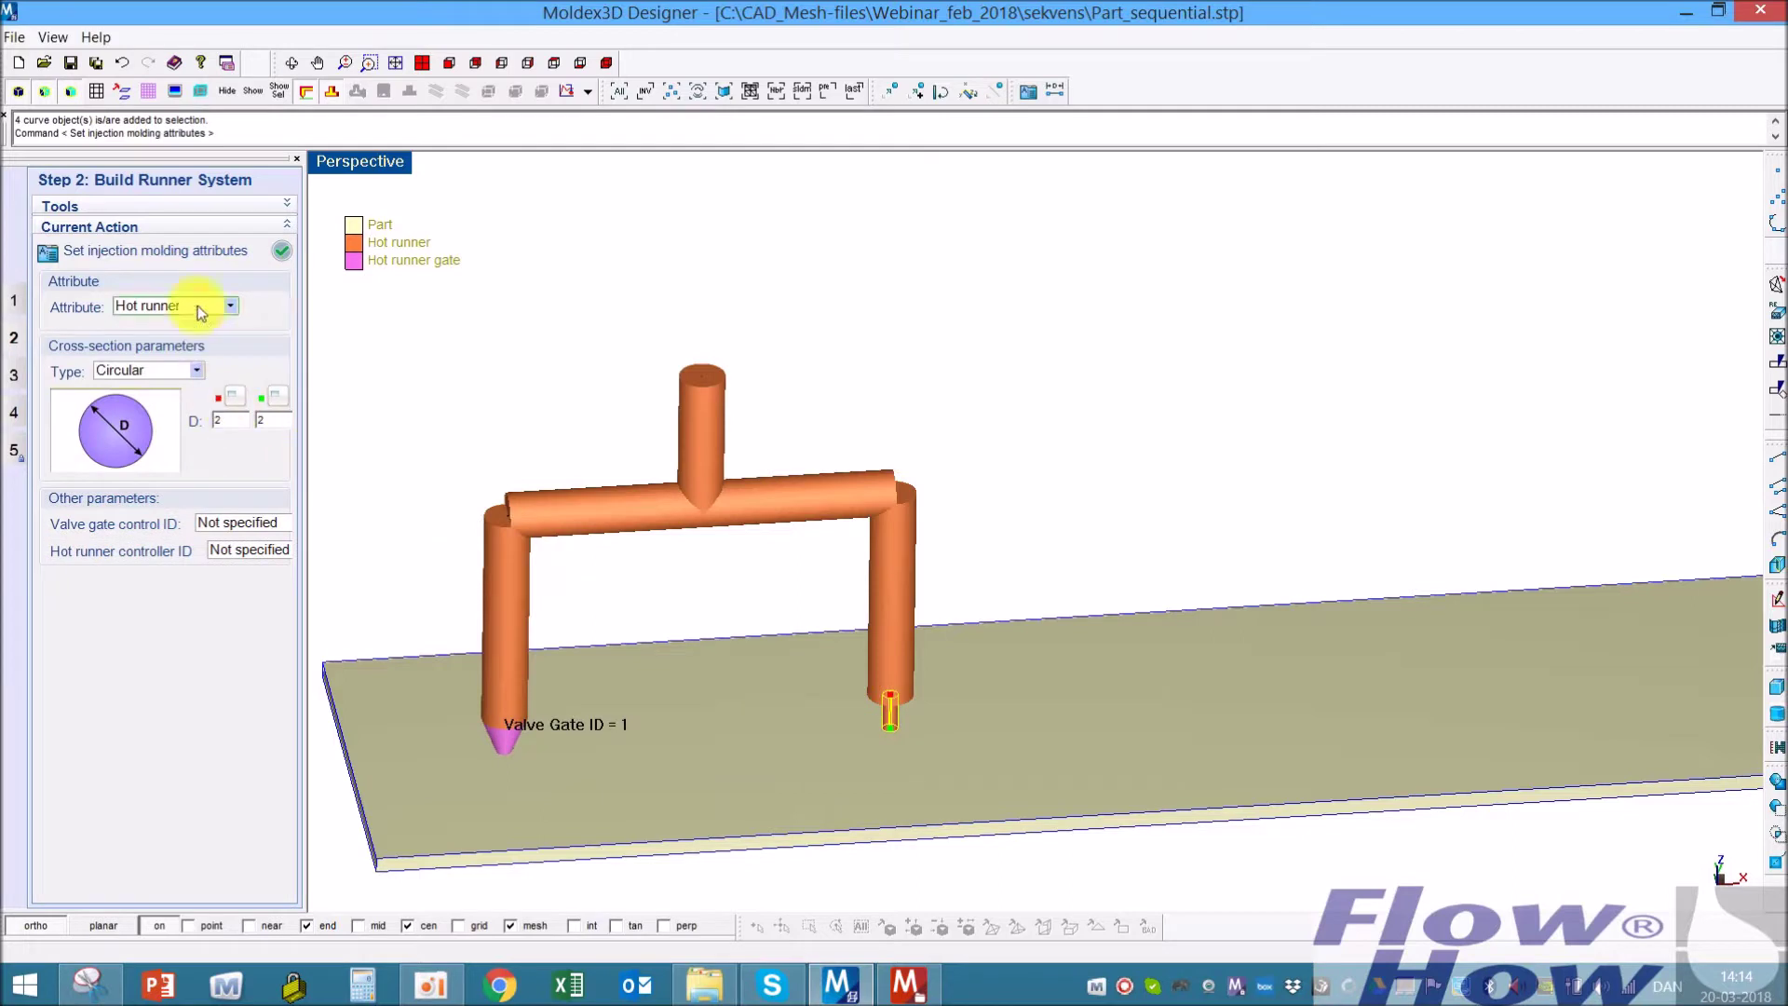
pyautogui.click(222, 305)
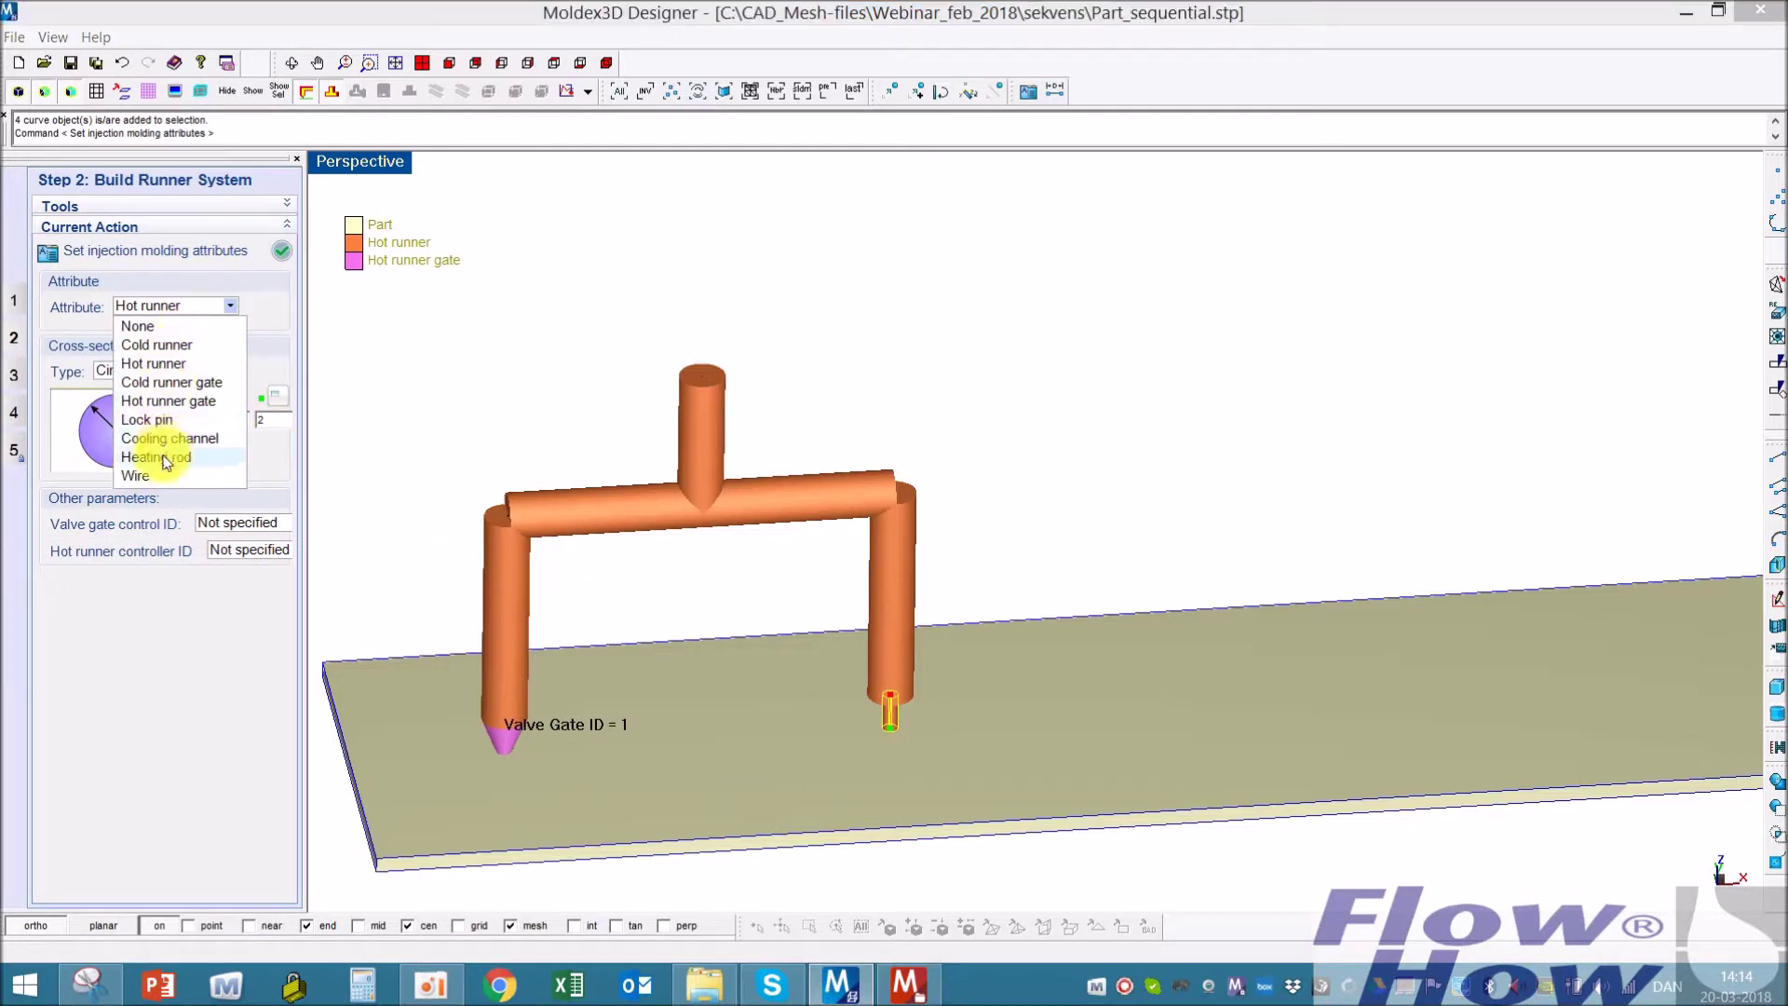
pyautogui.click(173, 403)
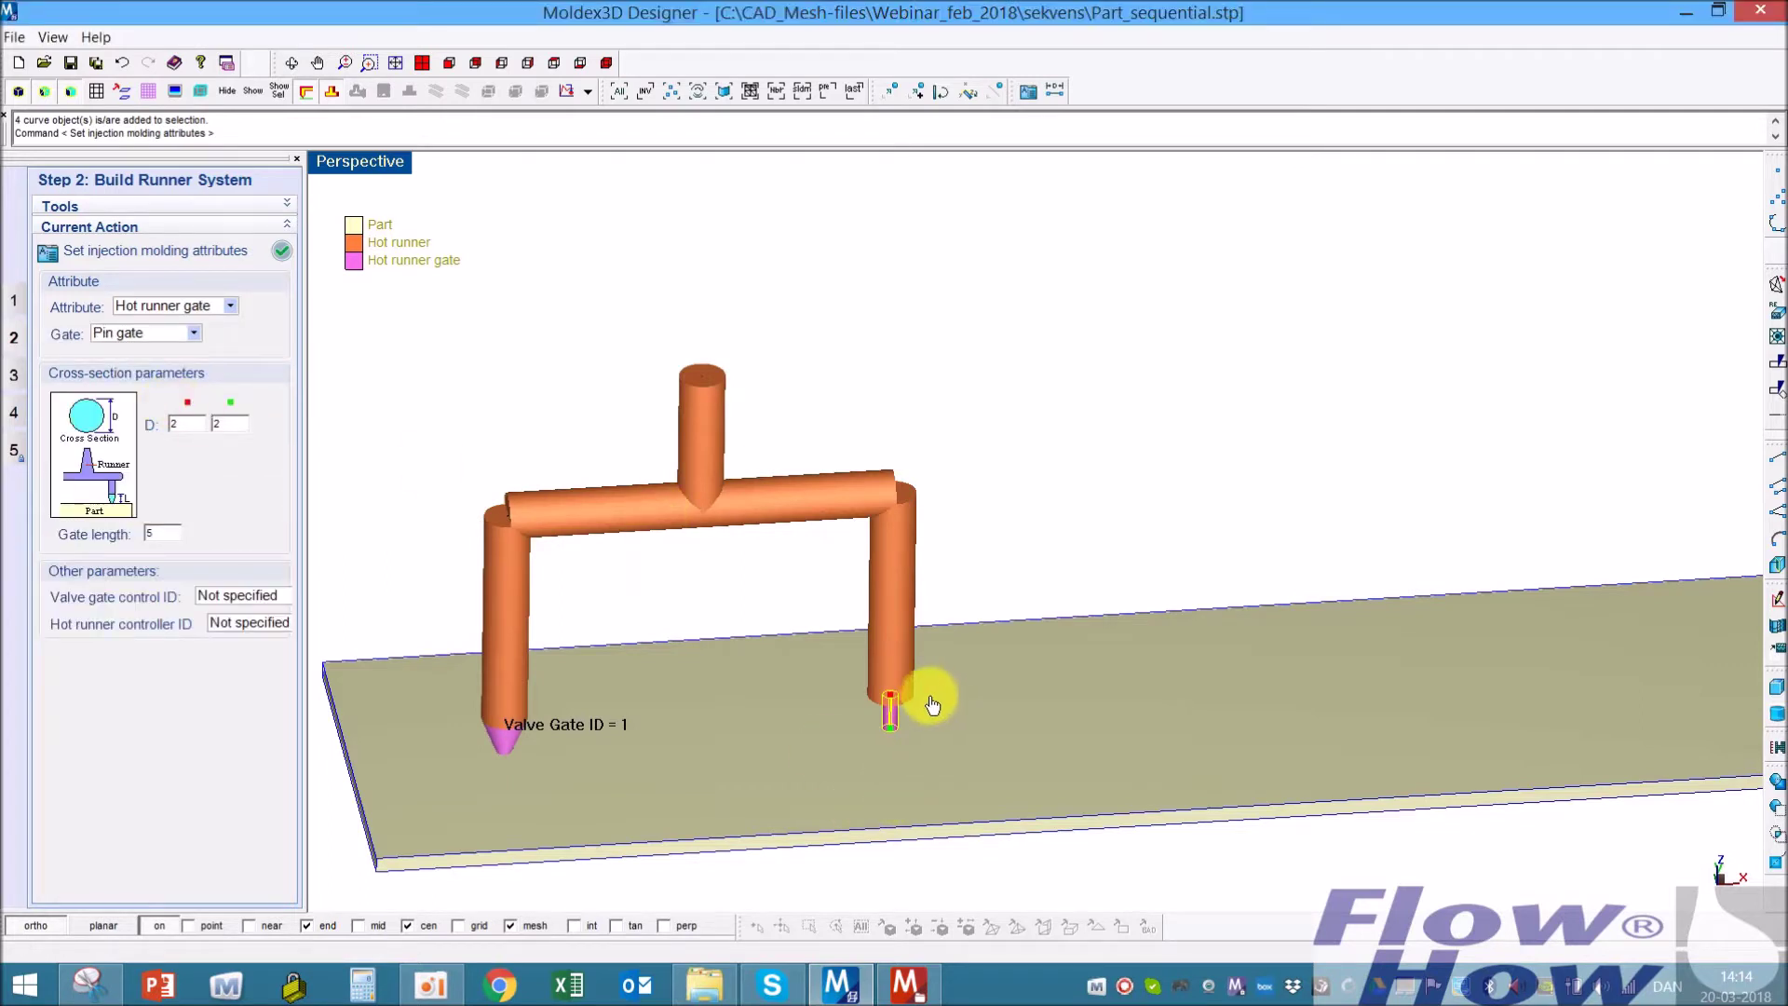
pyautogui.doubleClick(189, 424)
pyautogui.write('6')
pyautogui.click(255, 596)
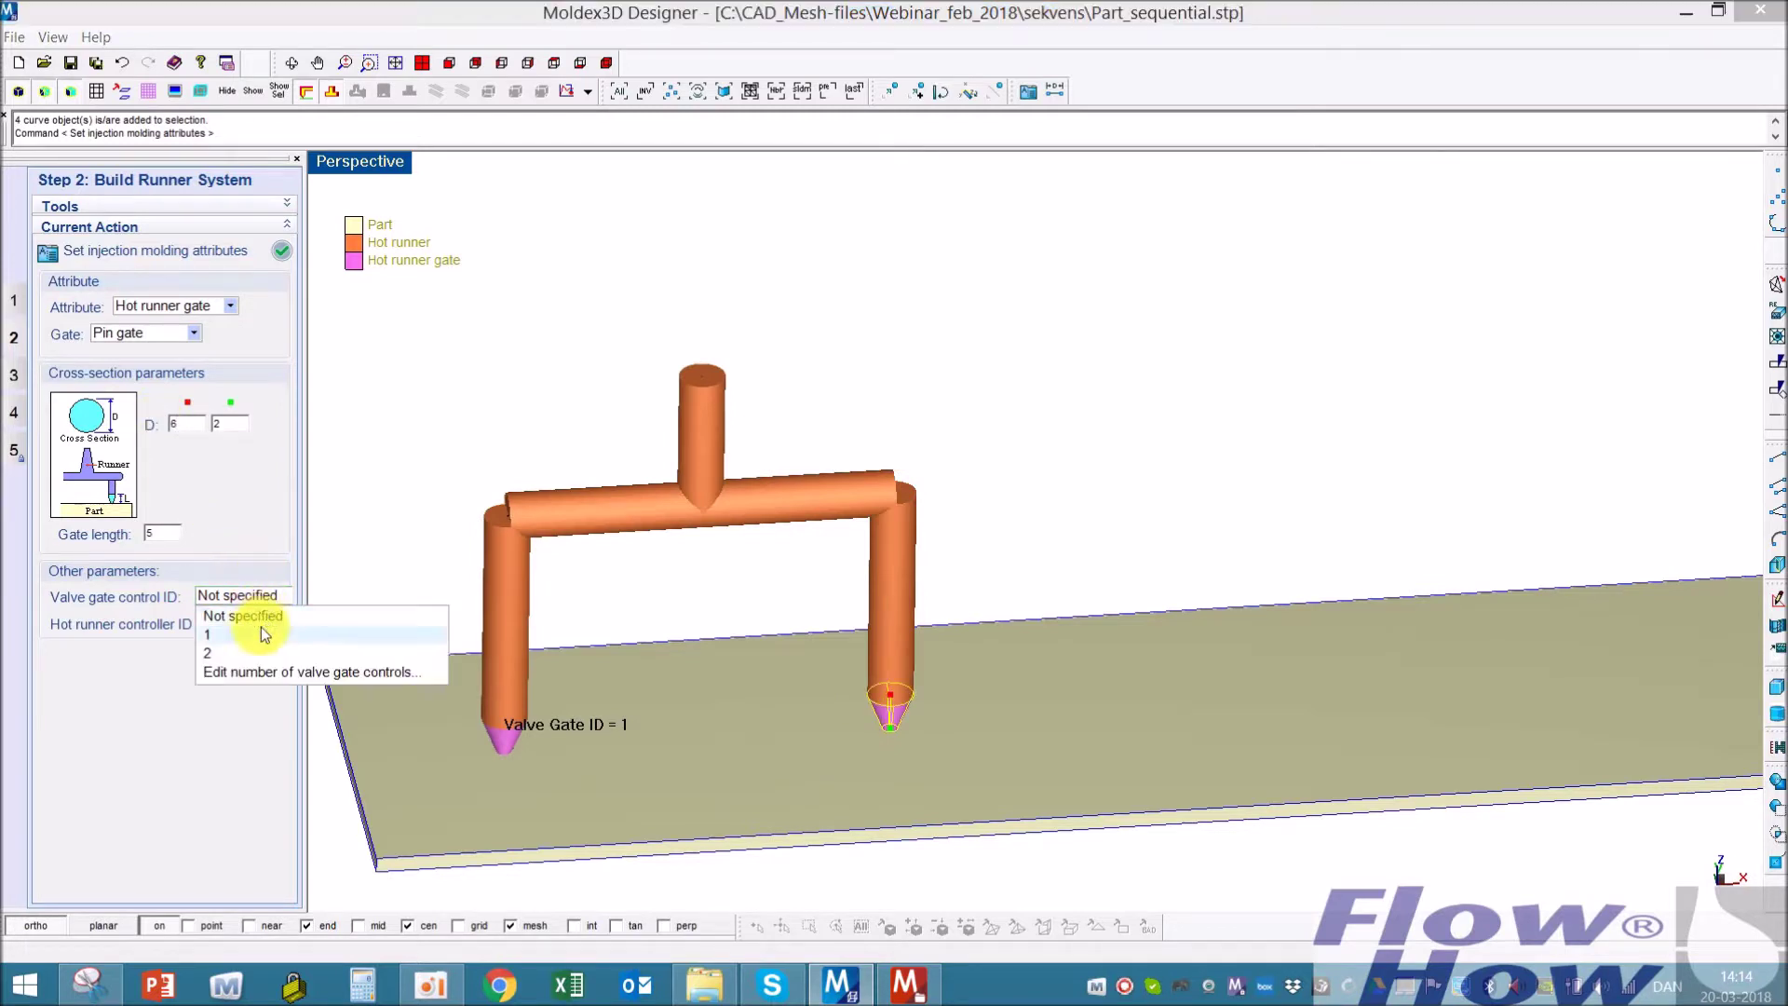
pyautogui.click(231, 652)
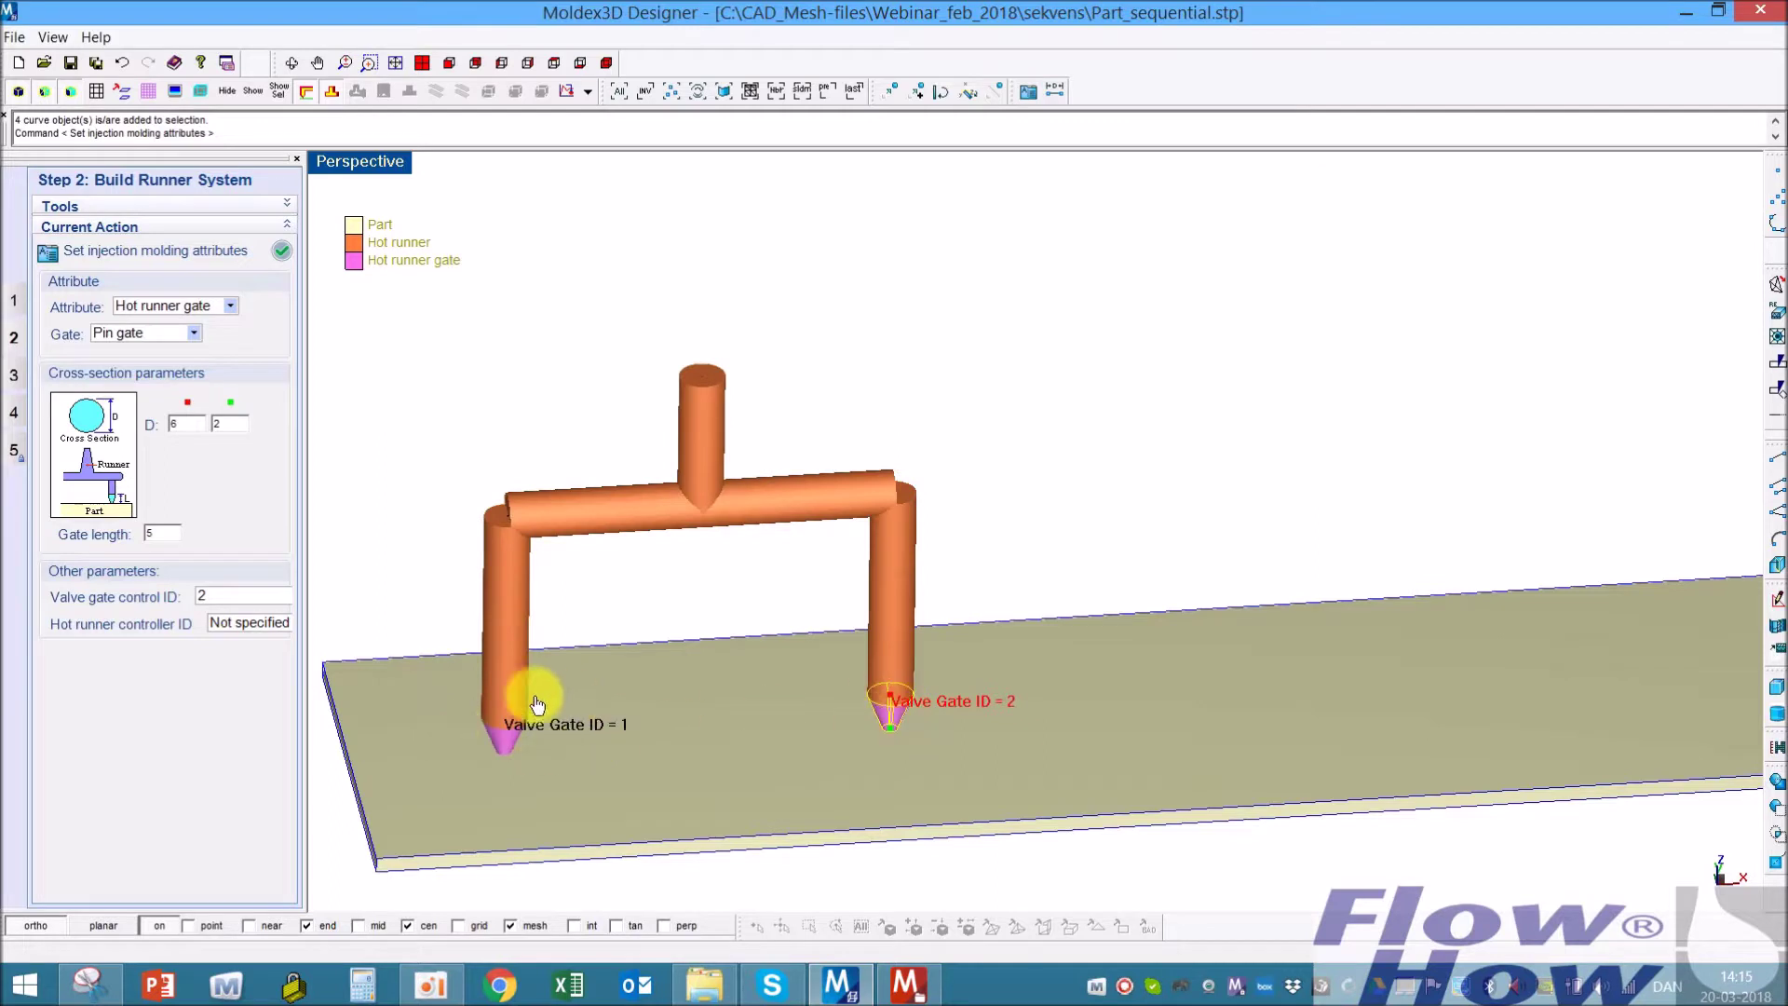
# Apply the gate attributes and place the melt entrance (diameter 6) at the sprue's top end
pyautogui.click(282, 252)
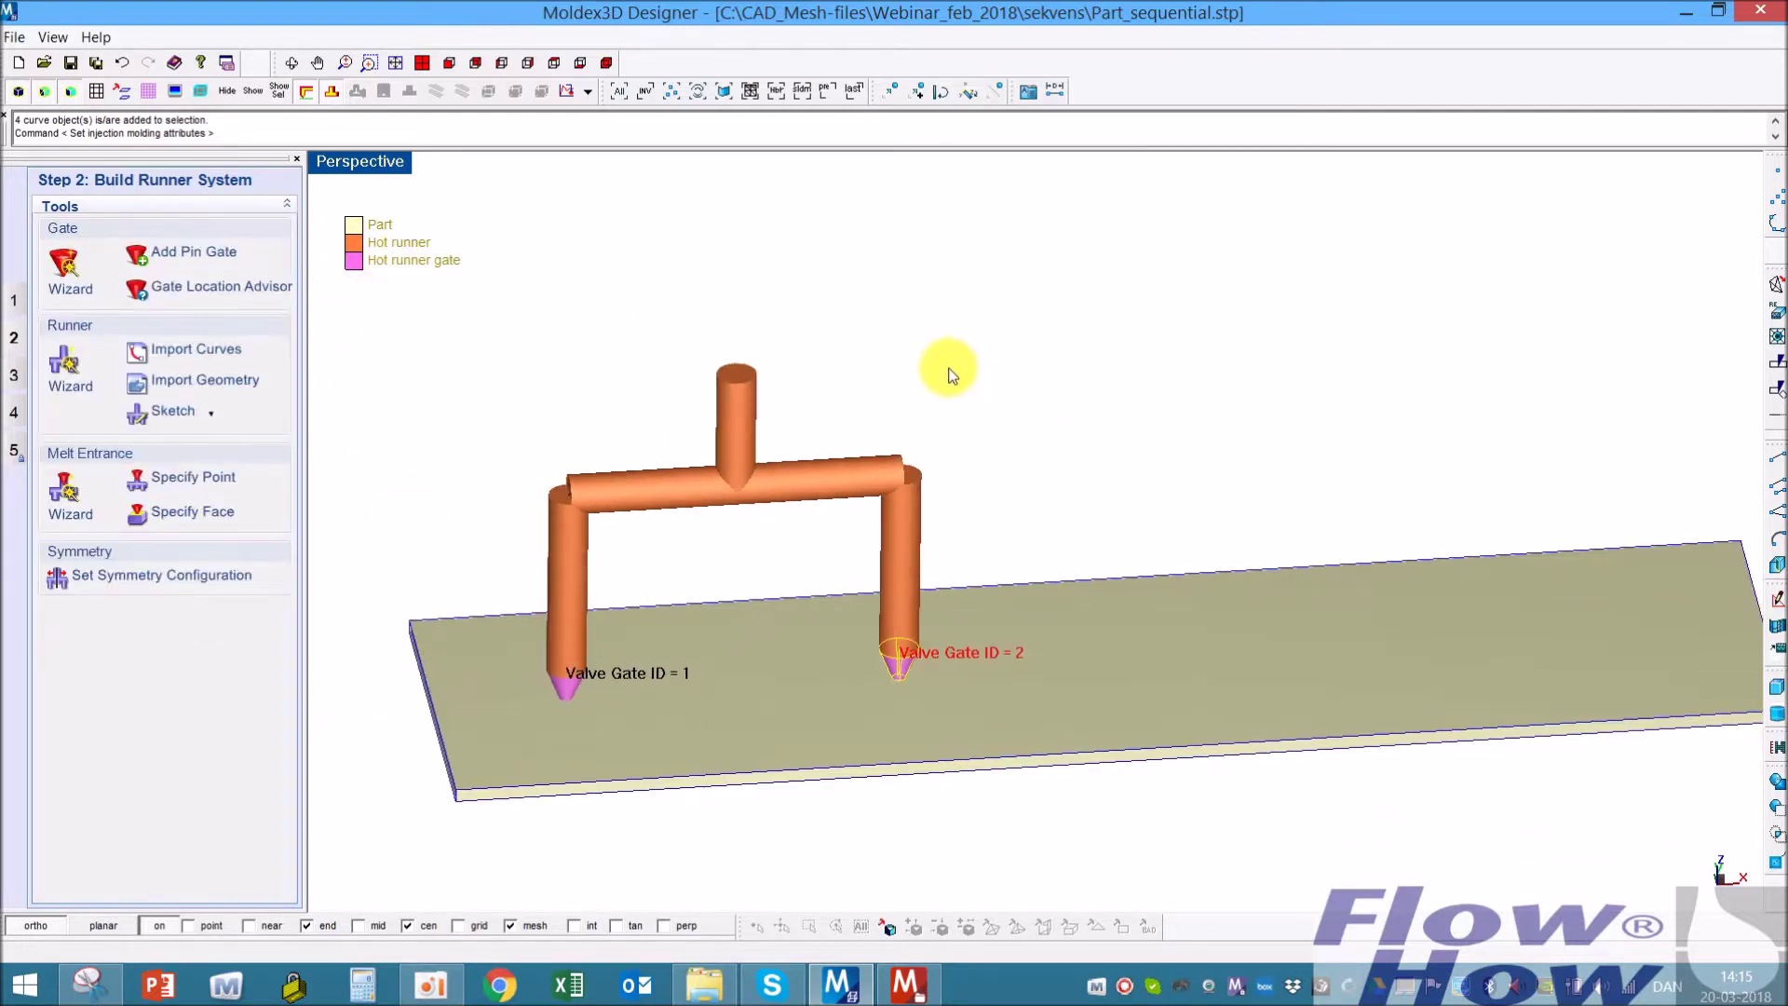
pyautogui.moveTo(948, 367); pyautogui.dragTo(1051, 360, button='middle')
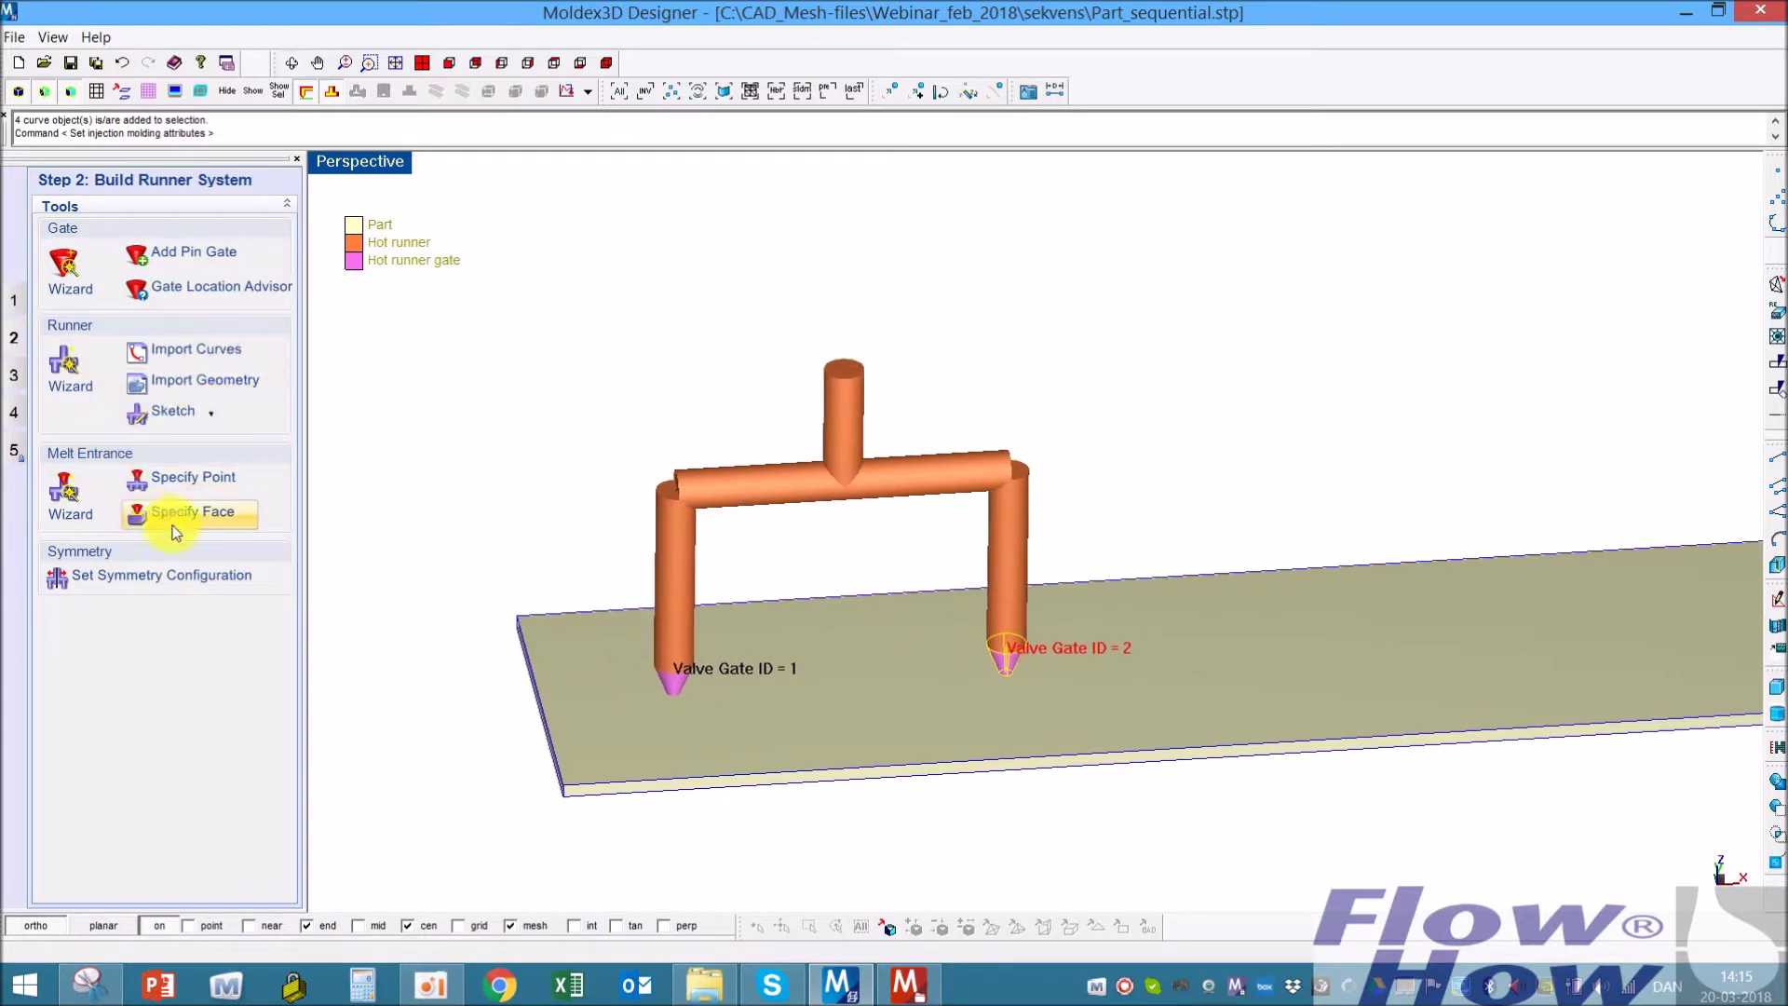
pyautogui.click(193, 477)
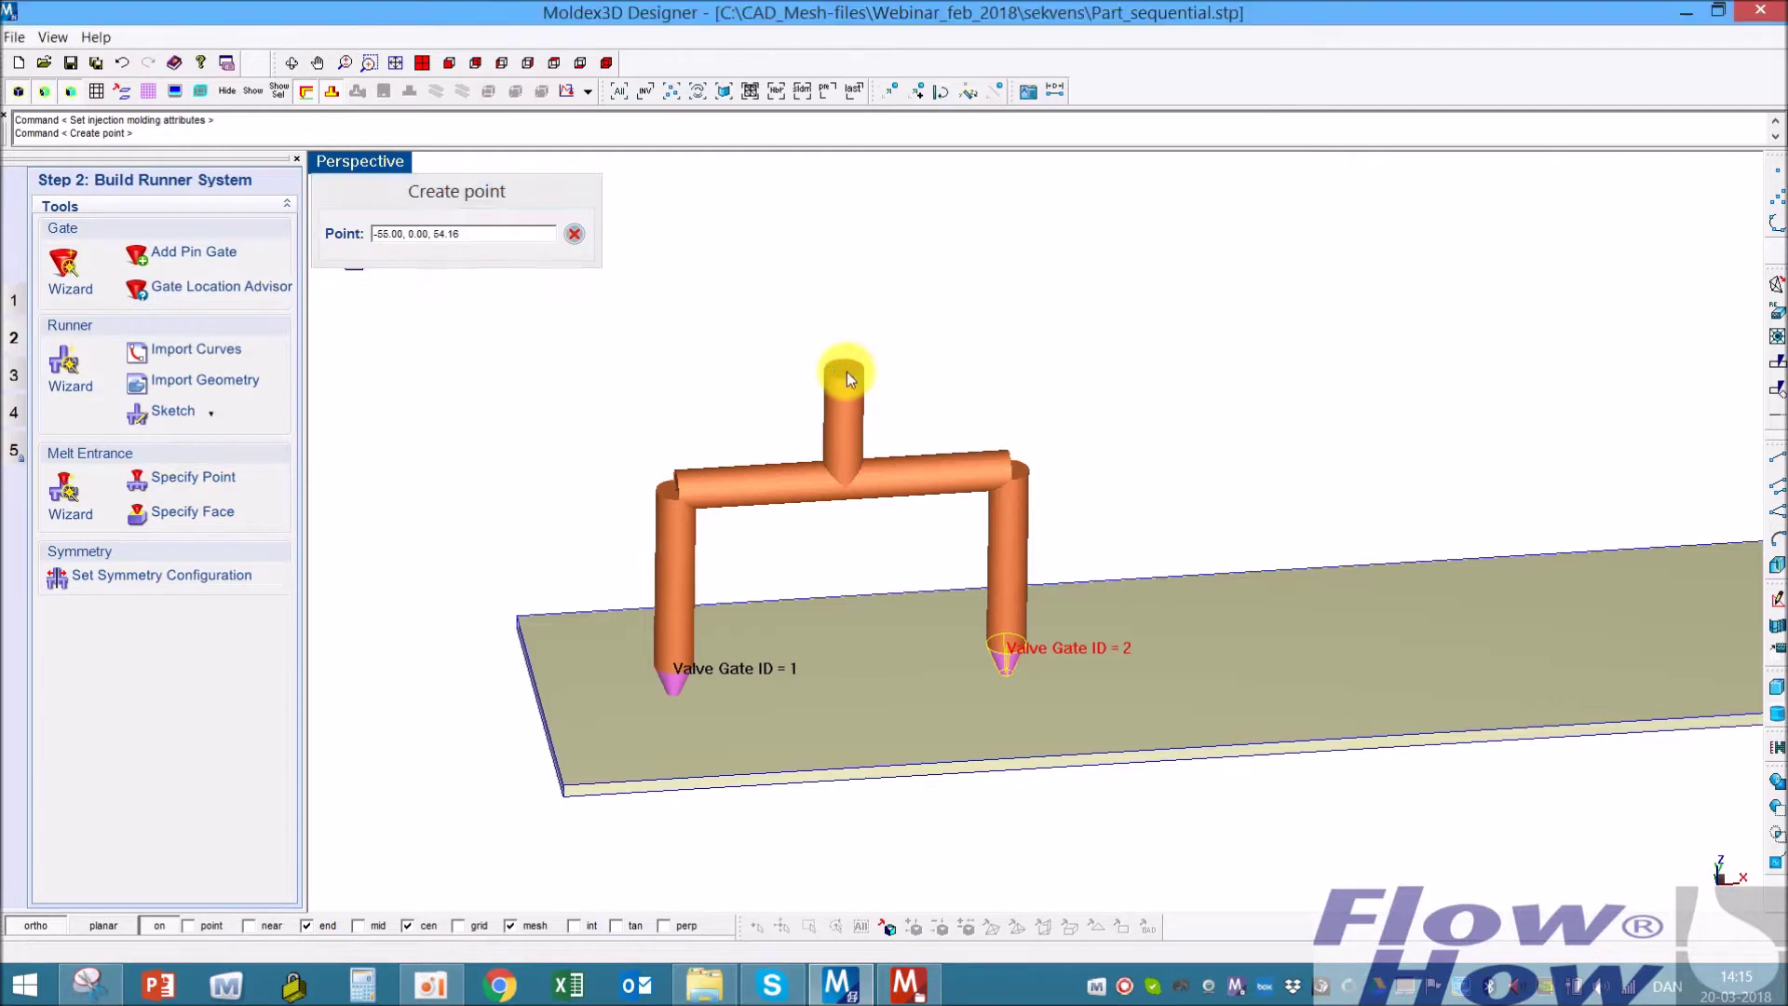
pyautogui.click(846, 371)
pyautogui.scroll(1, 819, 507)
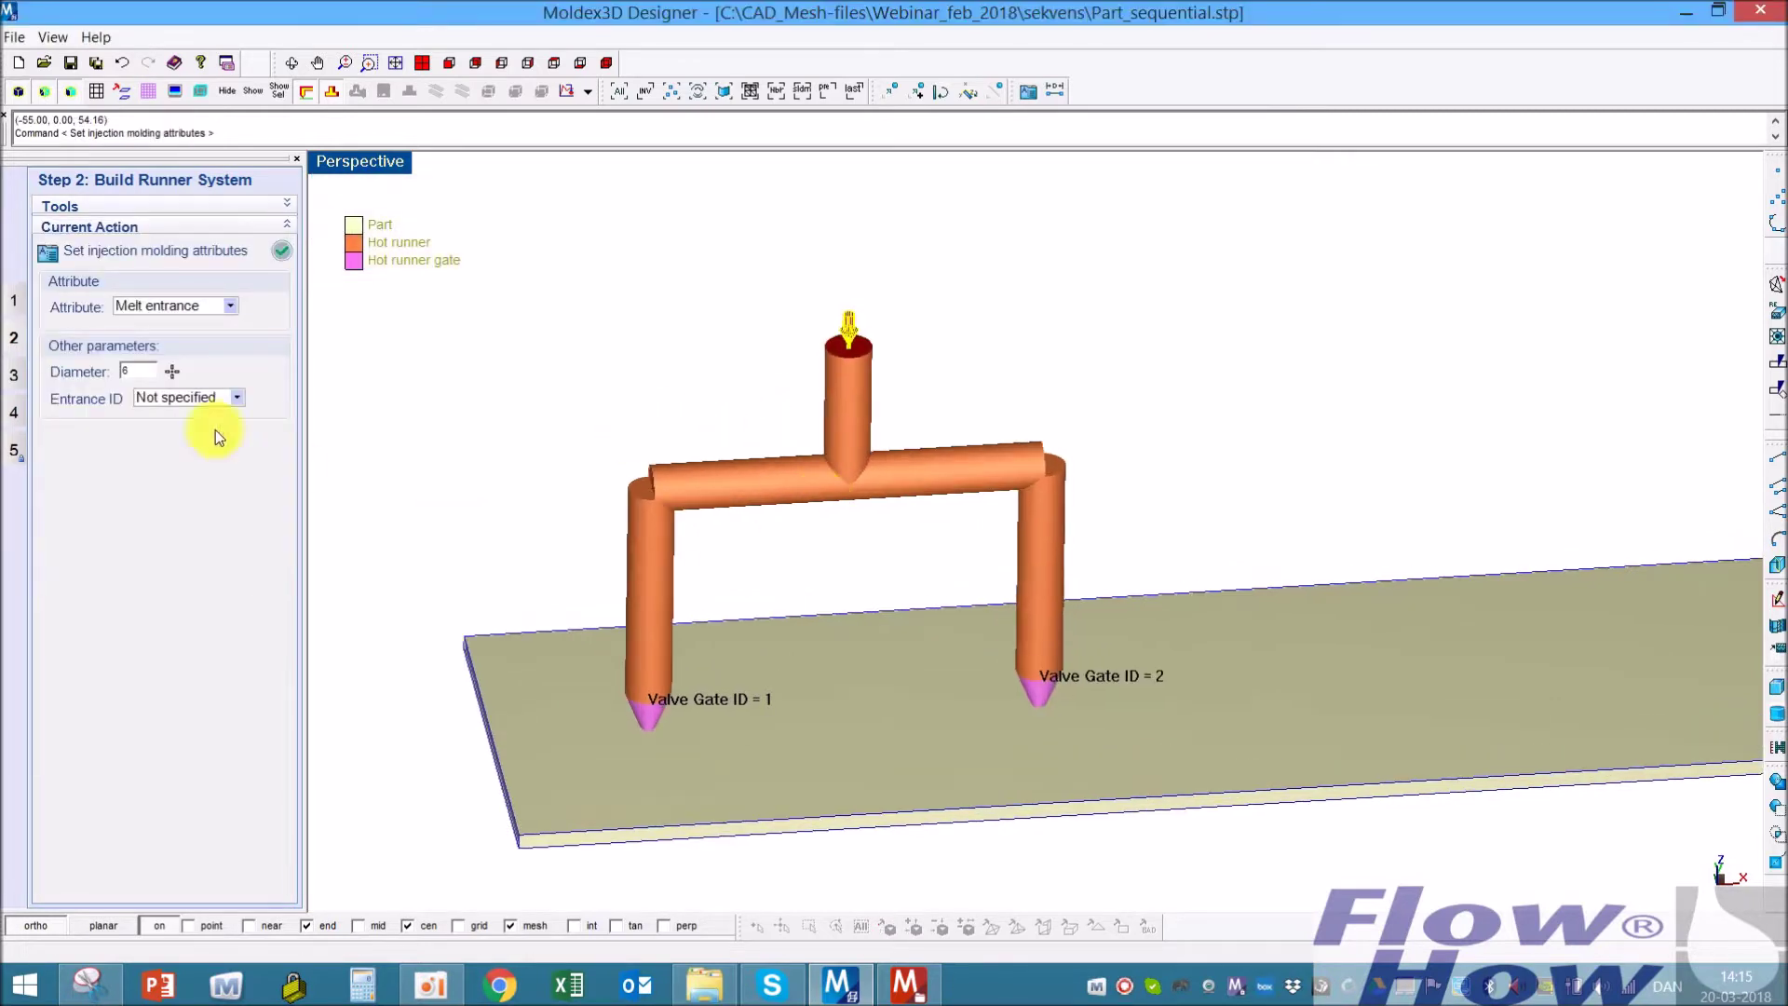
pyautogui.click(281, 250)
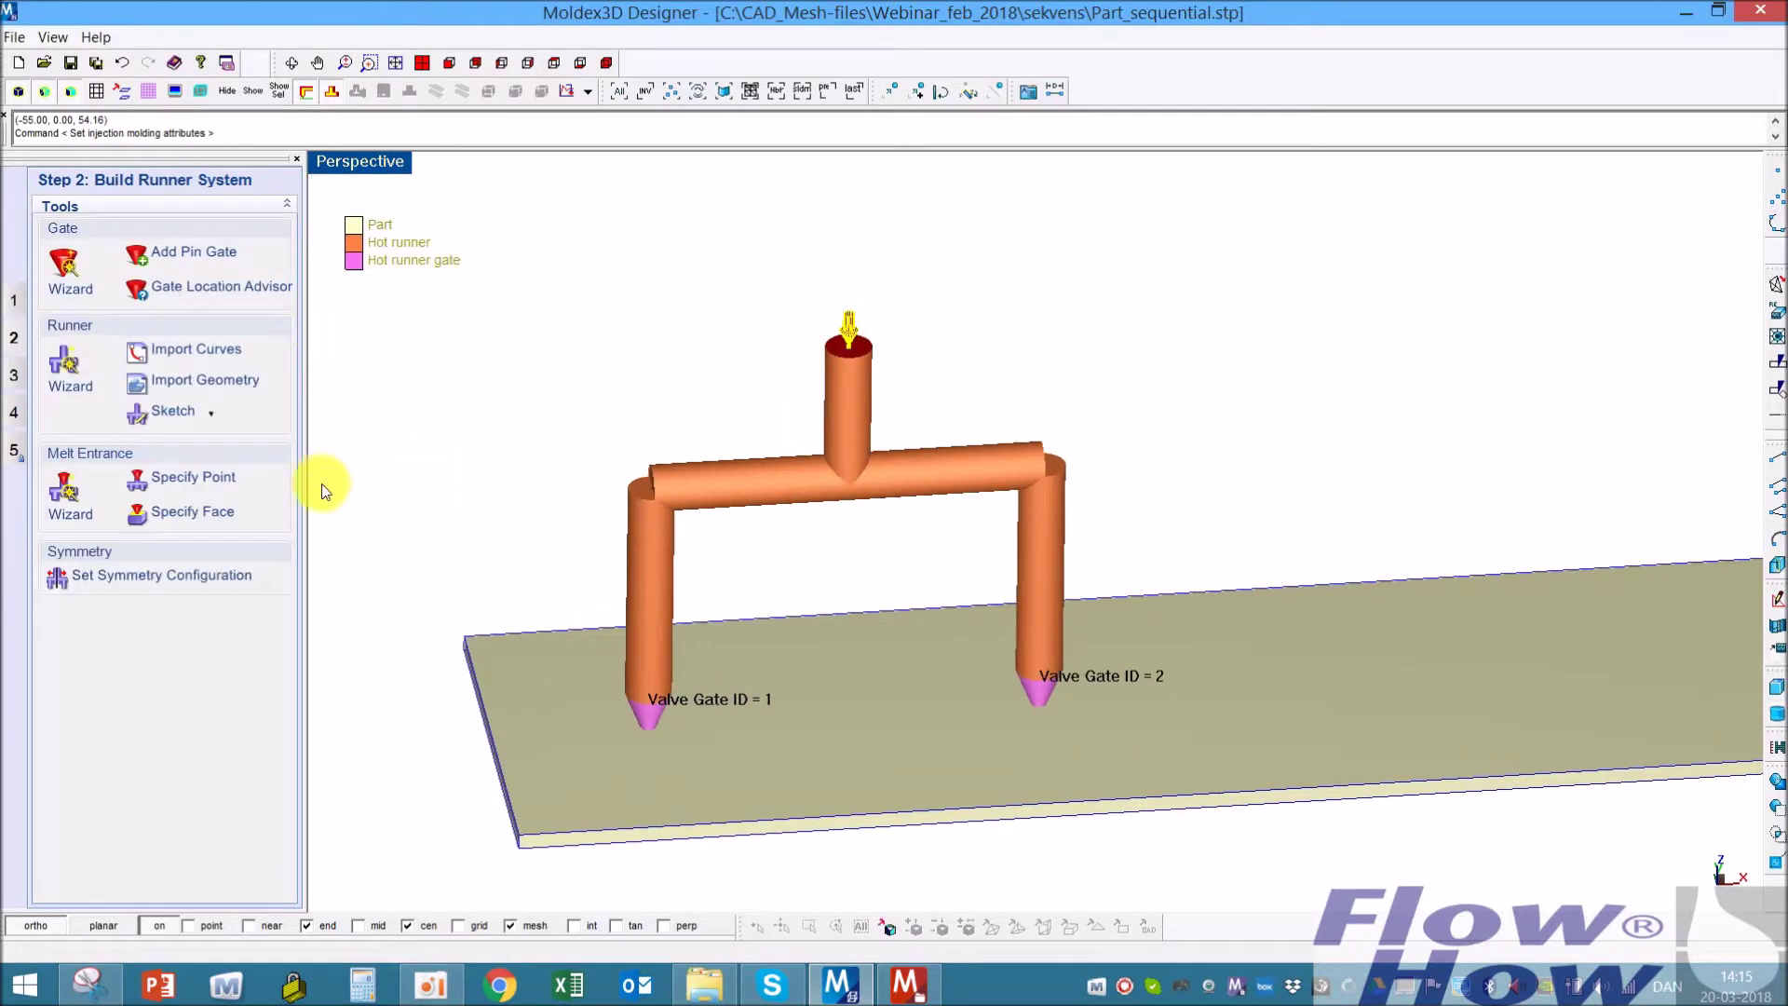
pyautogui.click(14, 412)
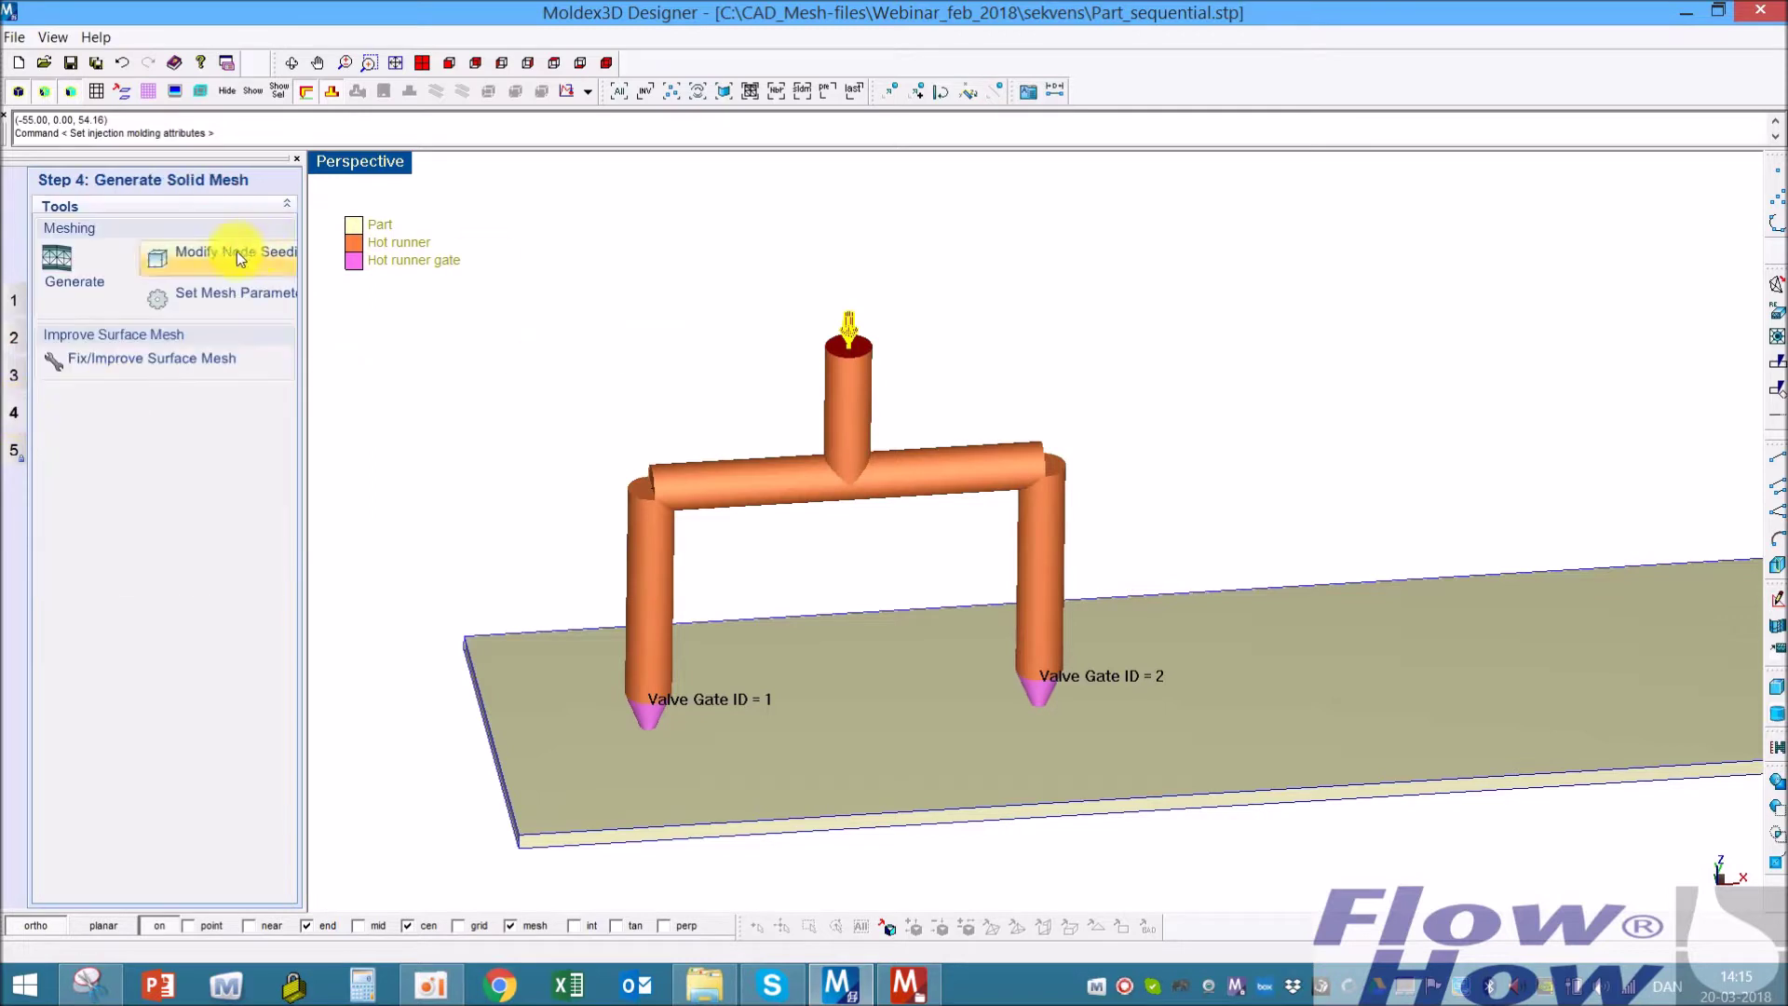
# Change the part's global node seeding mesh size from 3.810 to 2, giving about 26,460 elements
pyautogui.click(237, 251)
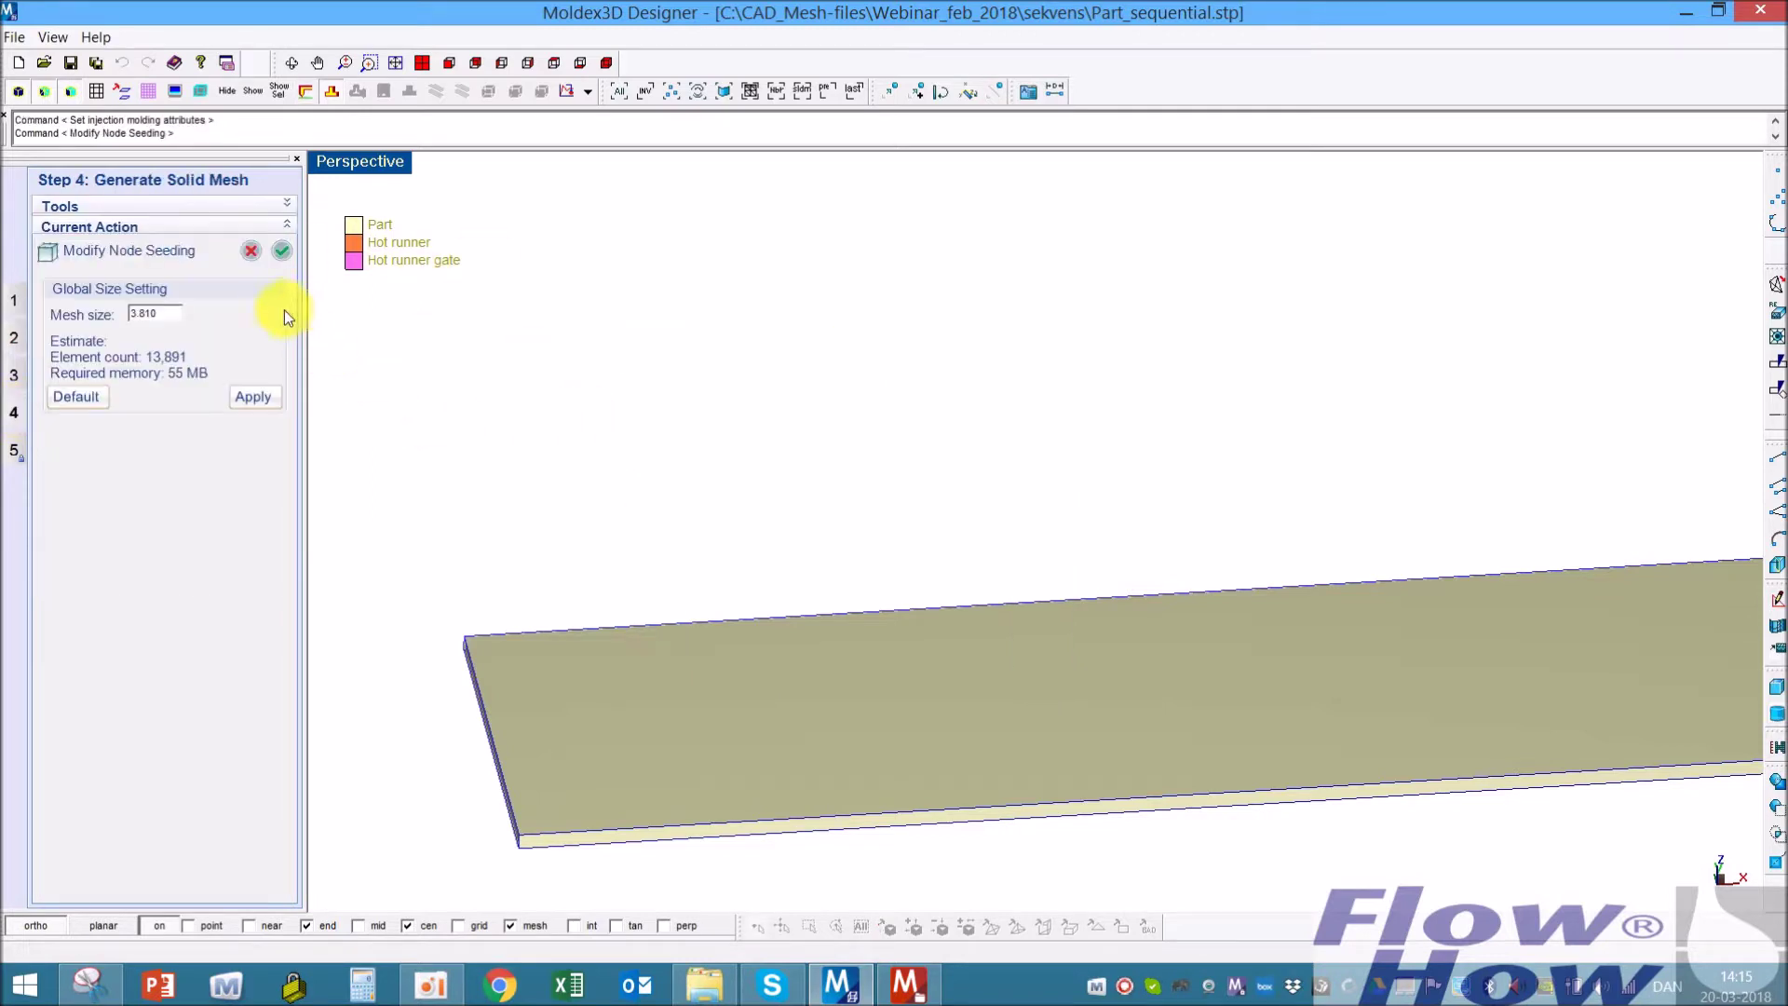
pyautogui.doubleClick(156, 313)
pyautogui.write('2')
pyautogui.click(261, 396)
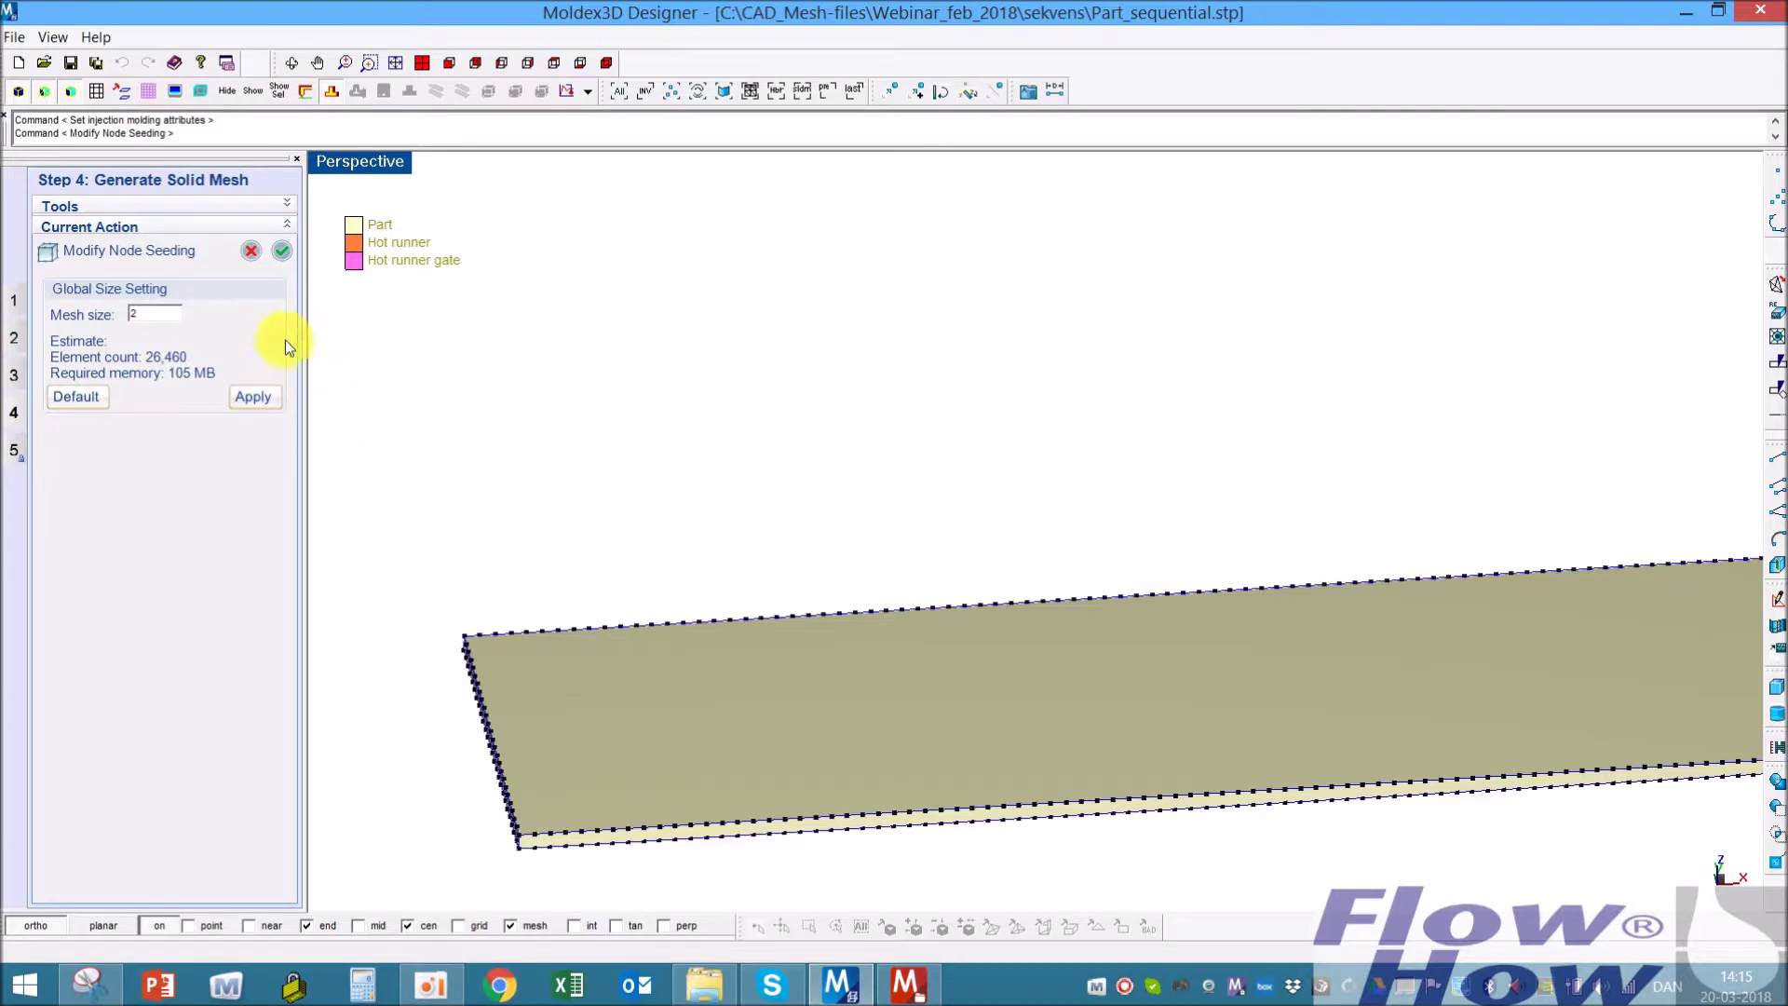
pyautogui.click(282, 252)
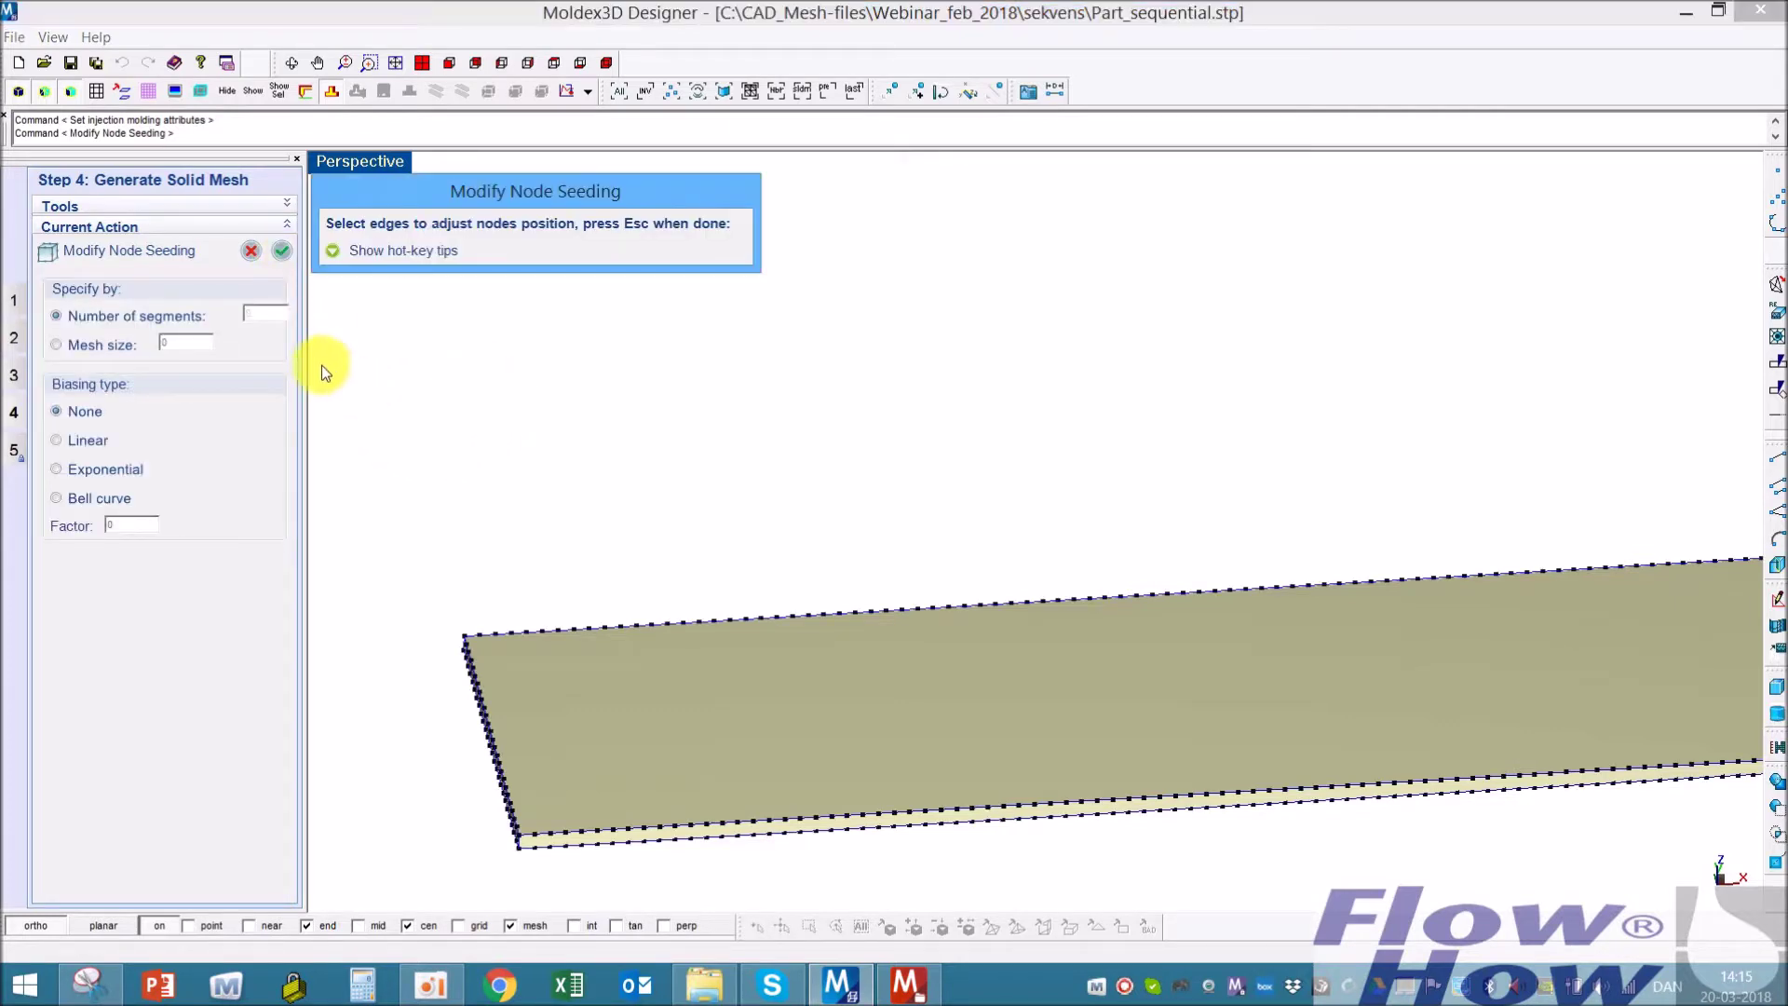
pyautogui.click(282, 251)
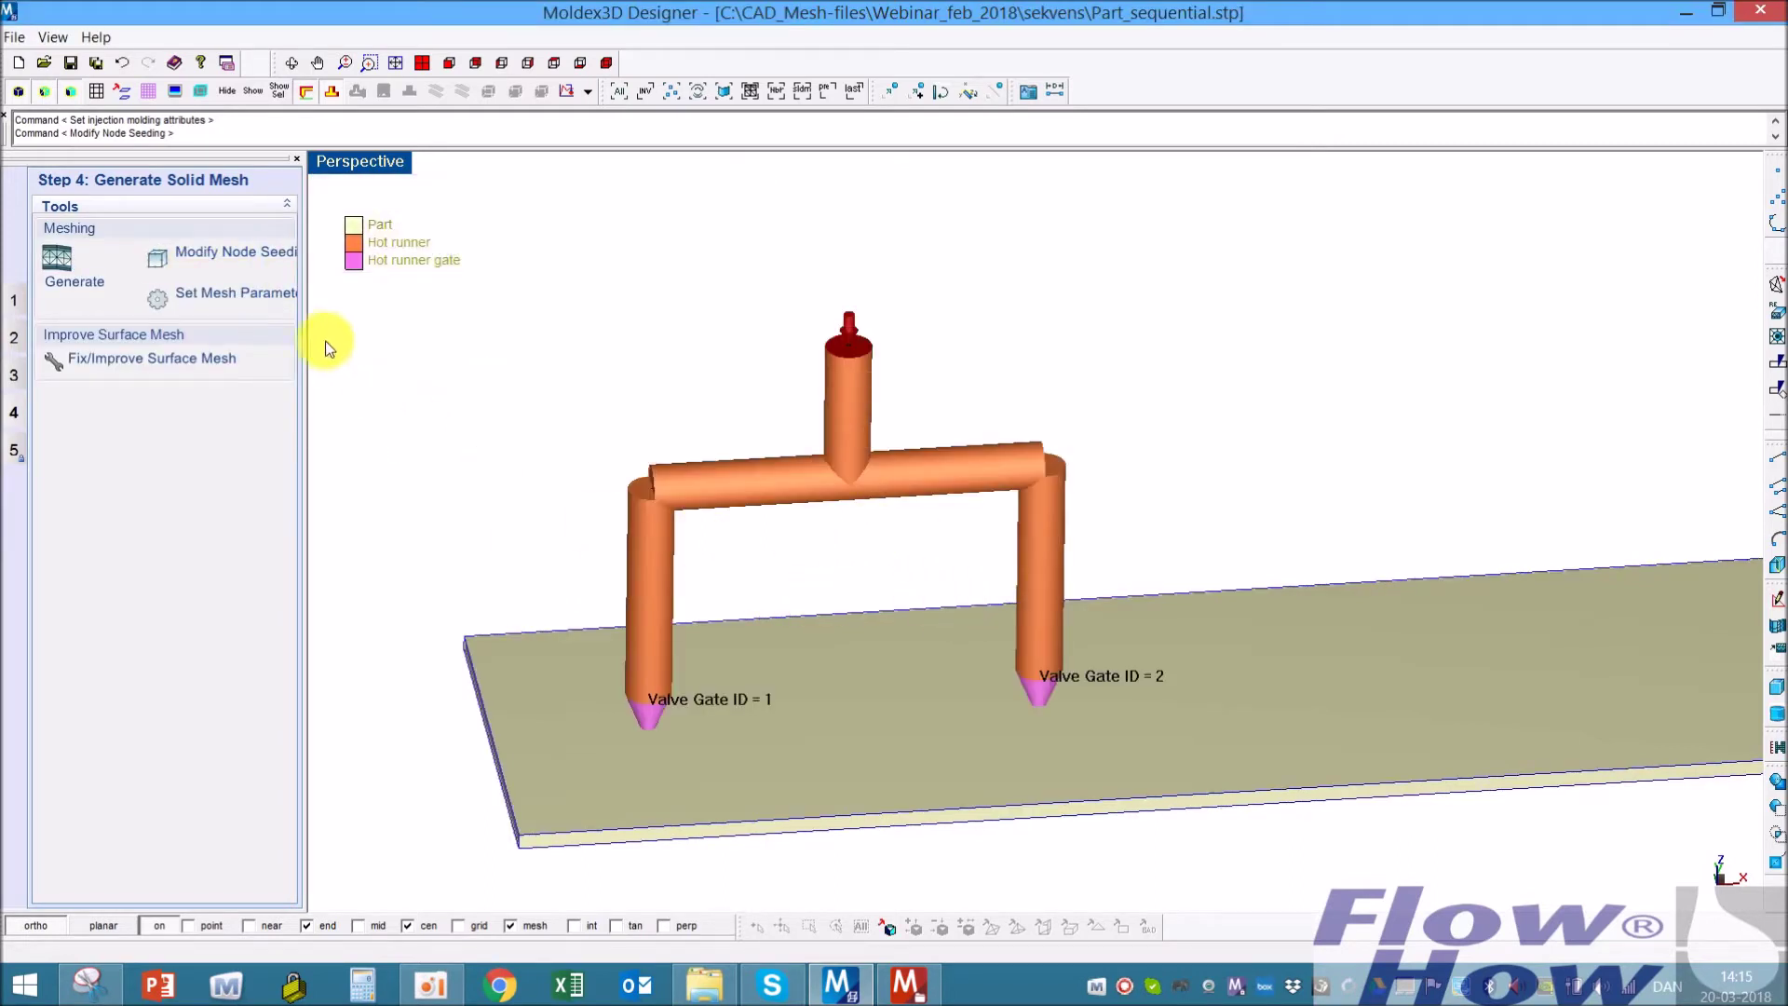
# Accept the boundary-layer mesh parameters of 5 Layers BLM with ratio 2
pyautogui.click(267, 295)
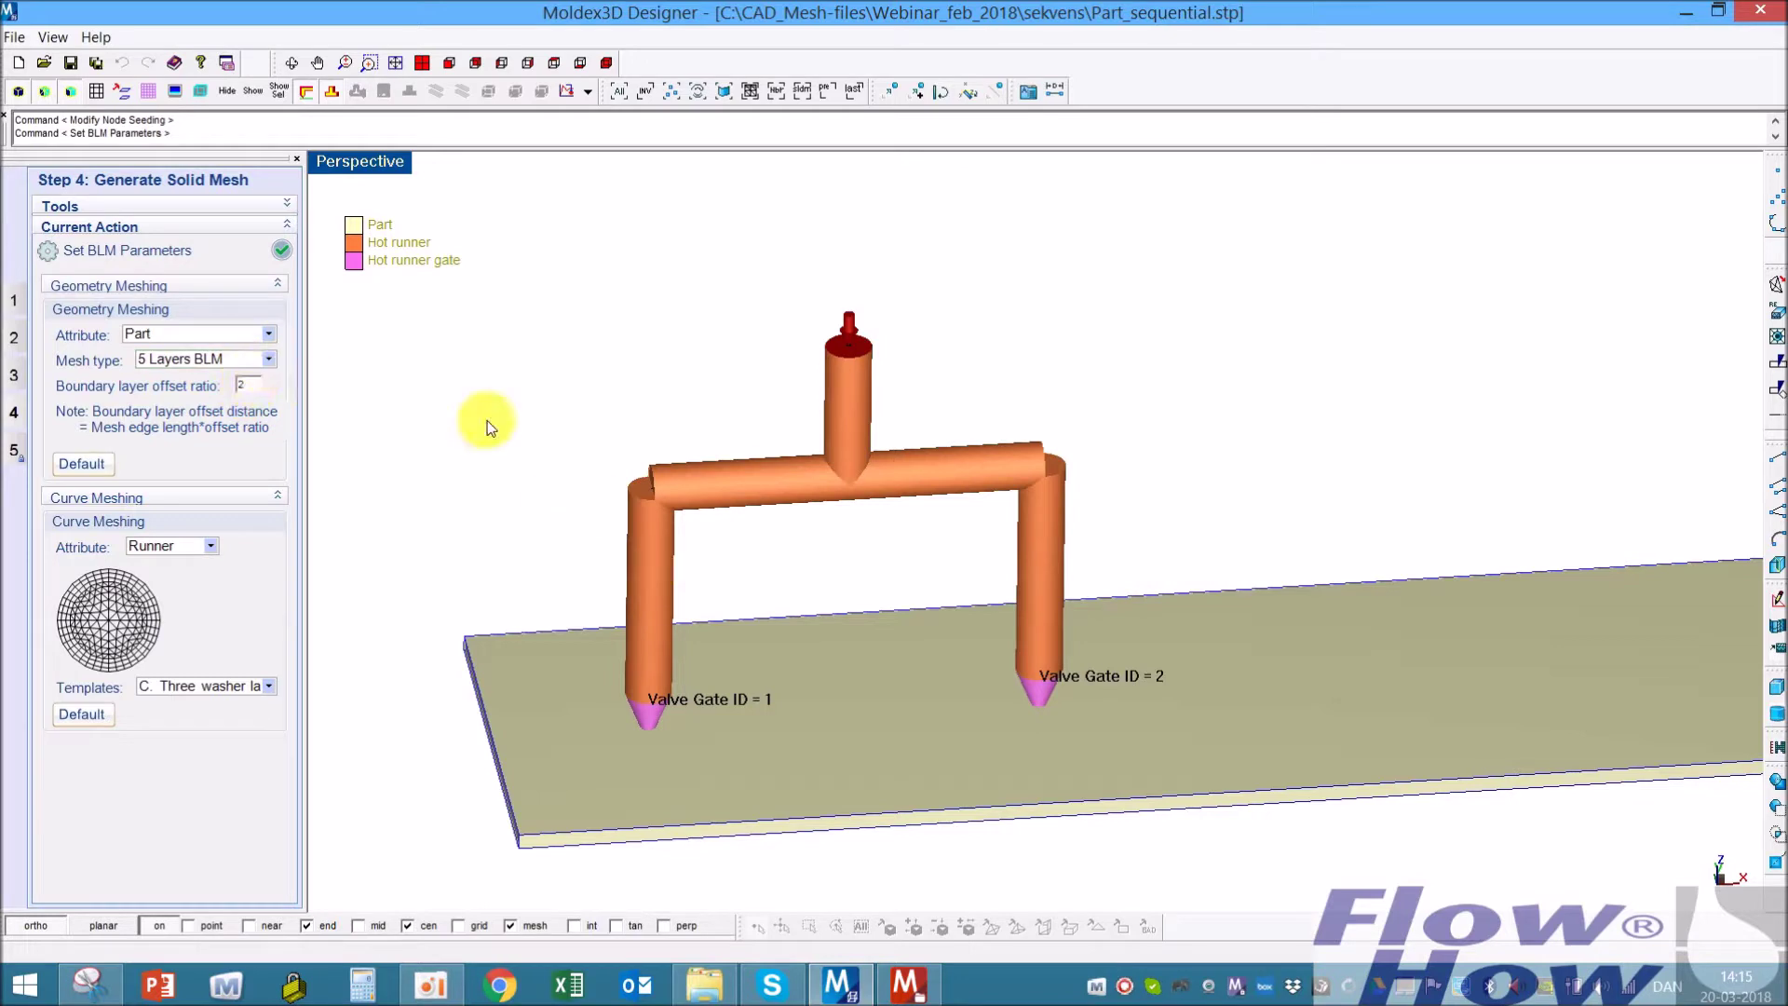
pyautogui.click(281, 247)
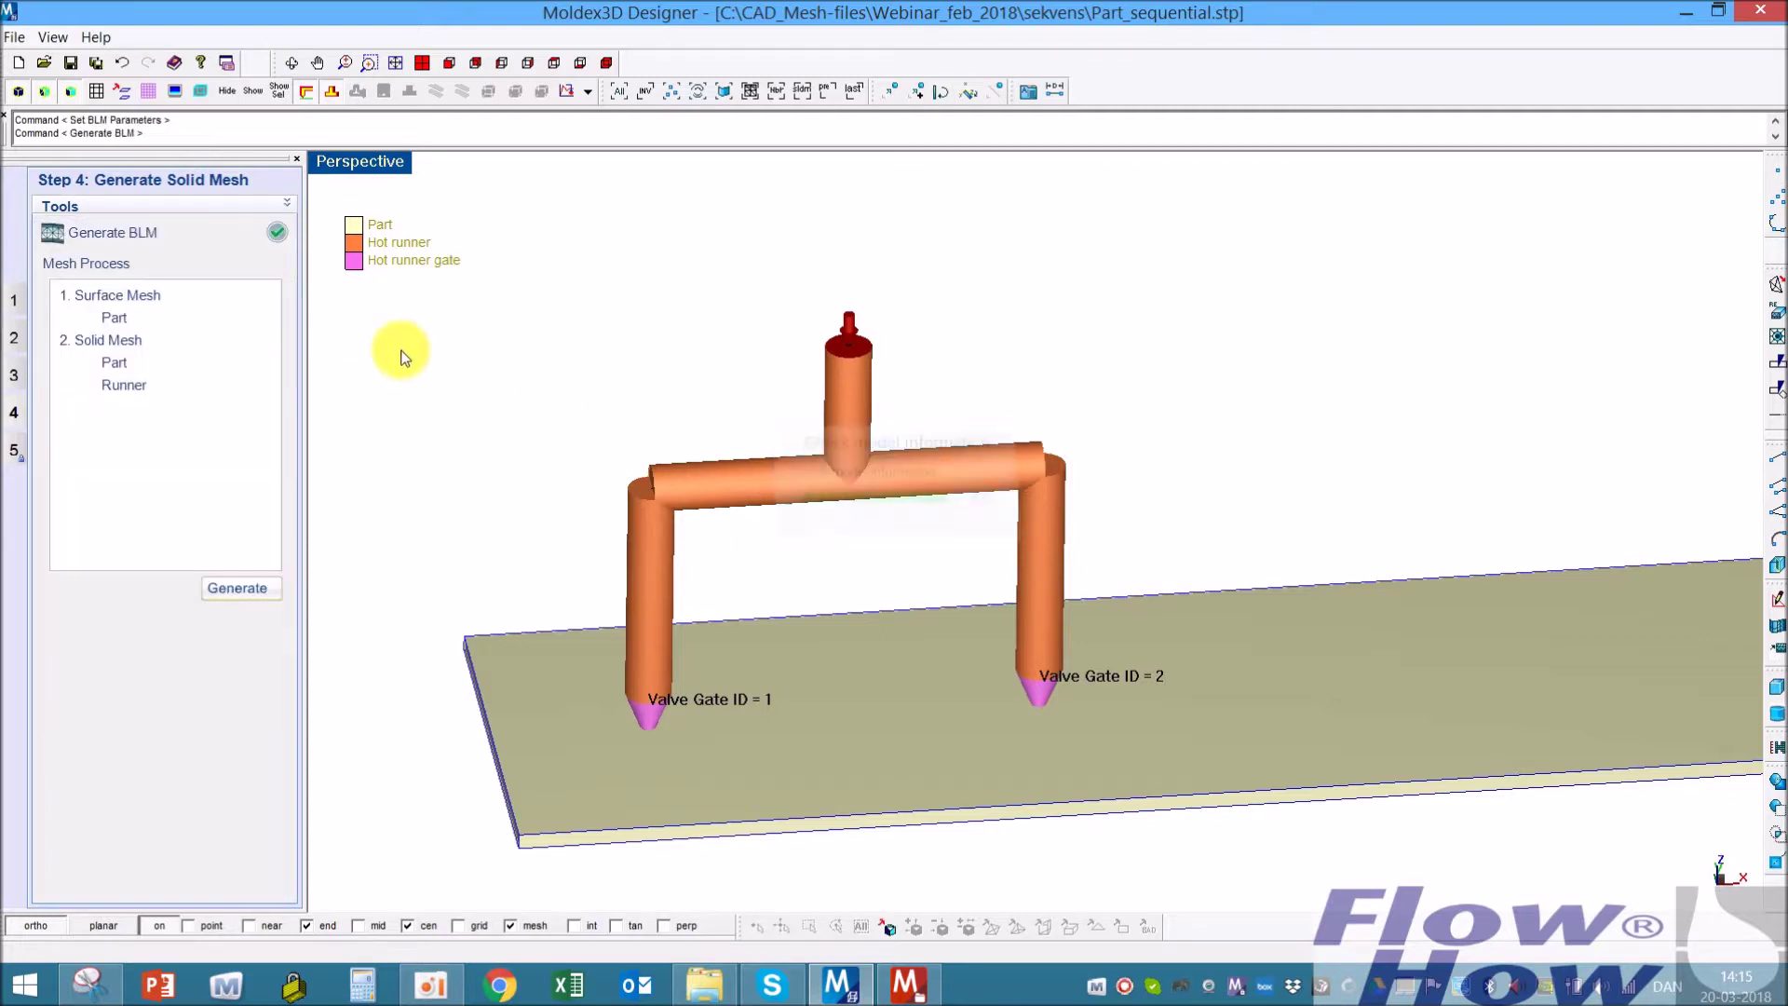
# Generate the surface mesh, then part and runner solid meshes (97,165 and 68,800 elements)
pyautogui.click(238, 589)
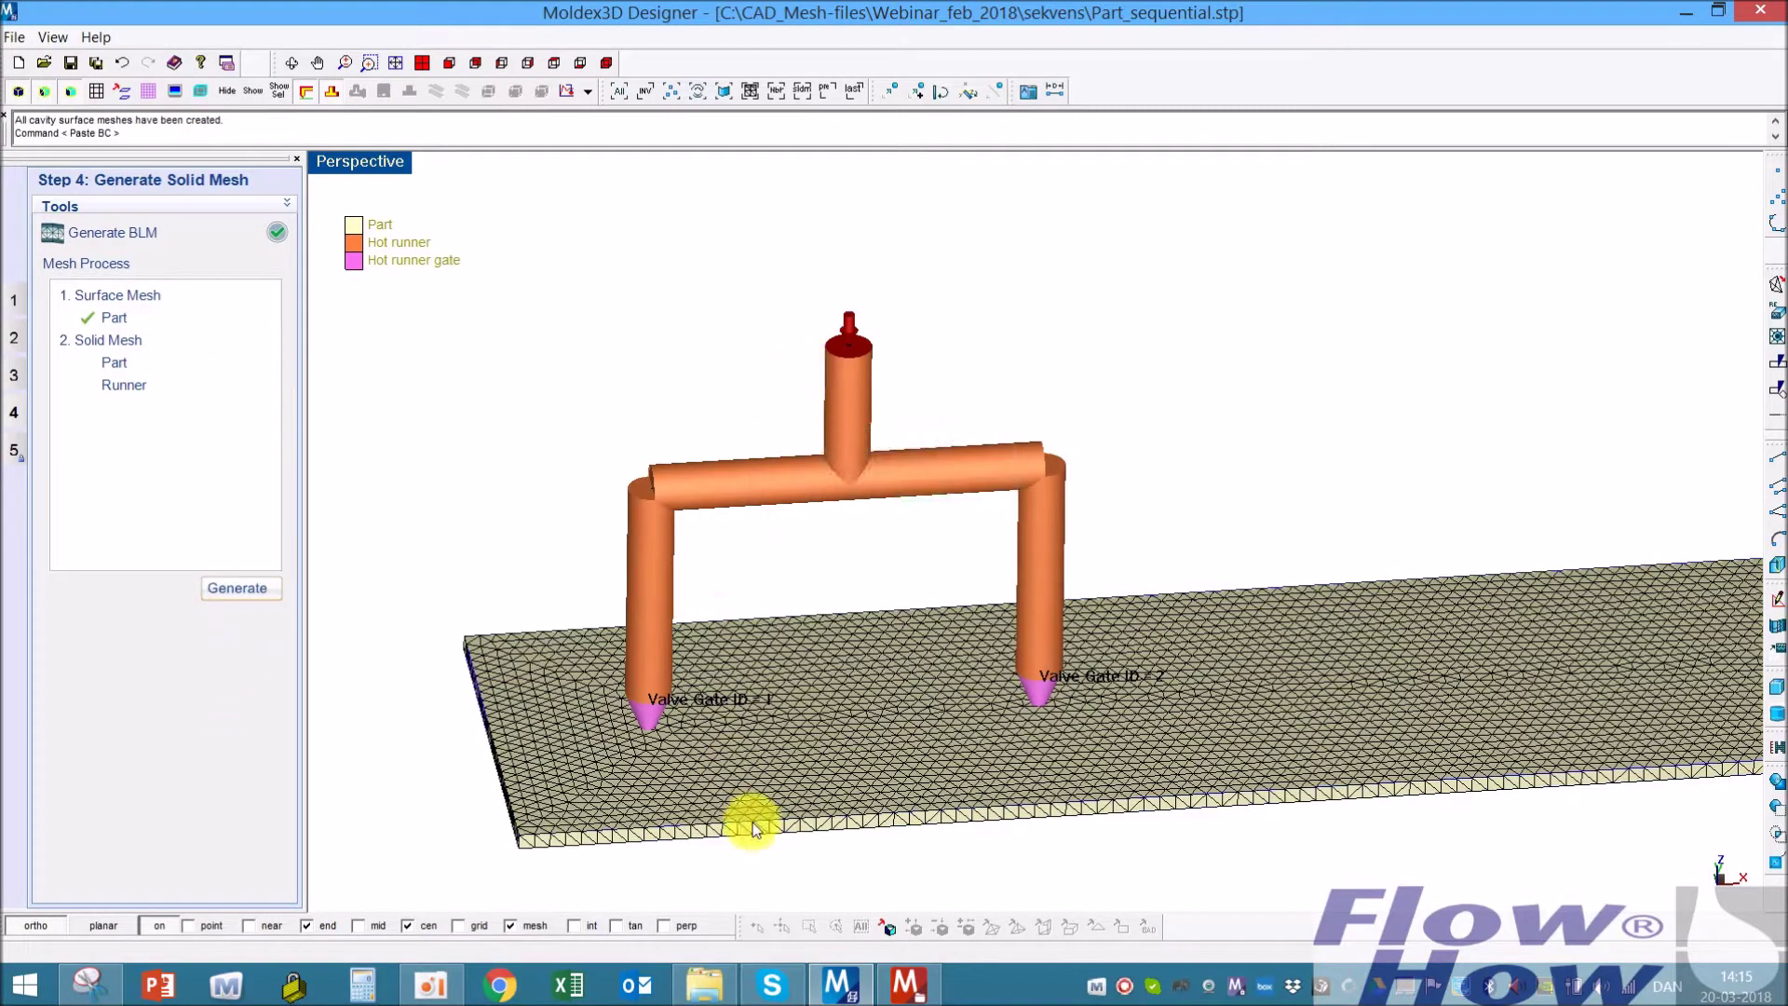
pyautogui.moveTo(830, 718); pyautogui.dragTo(827, 618, button='middle')
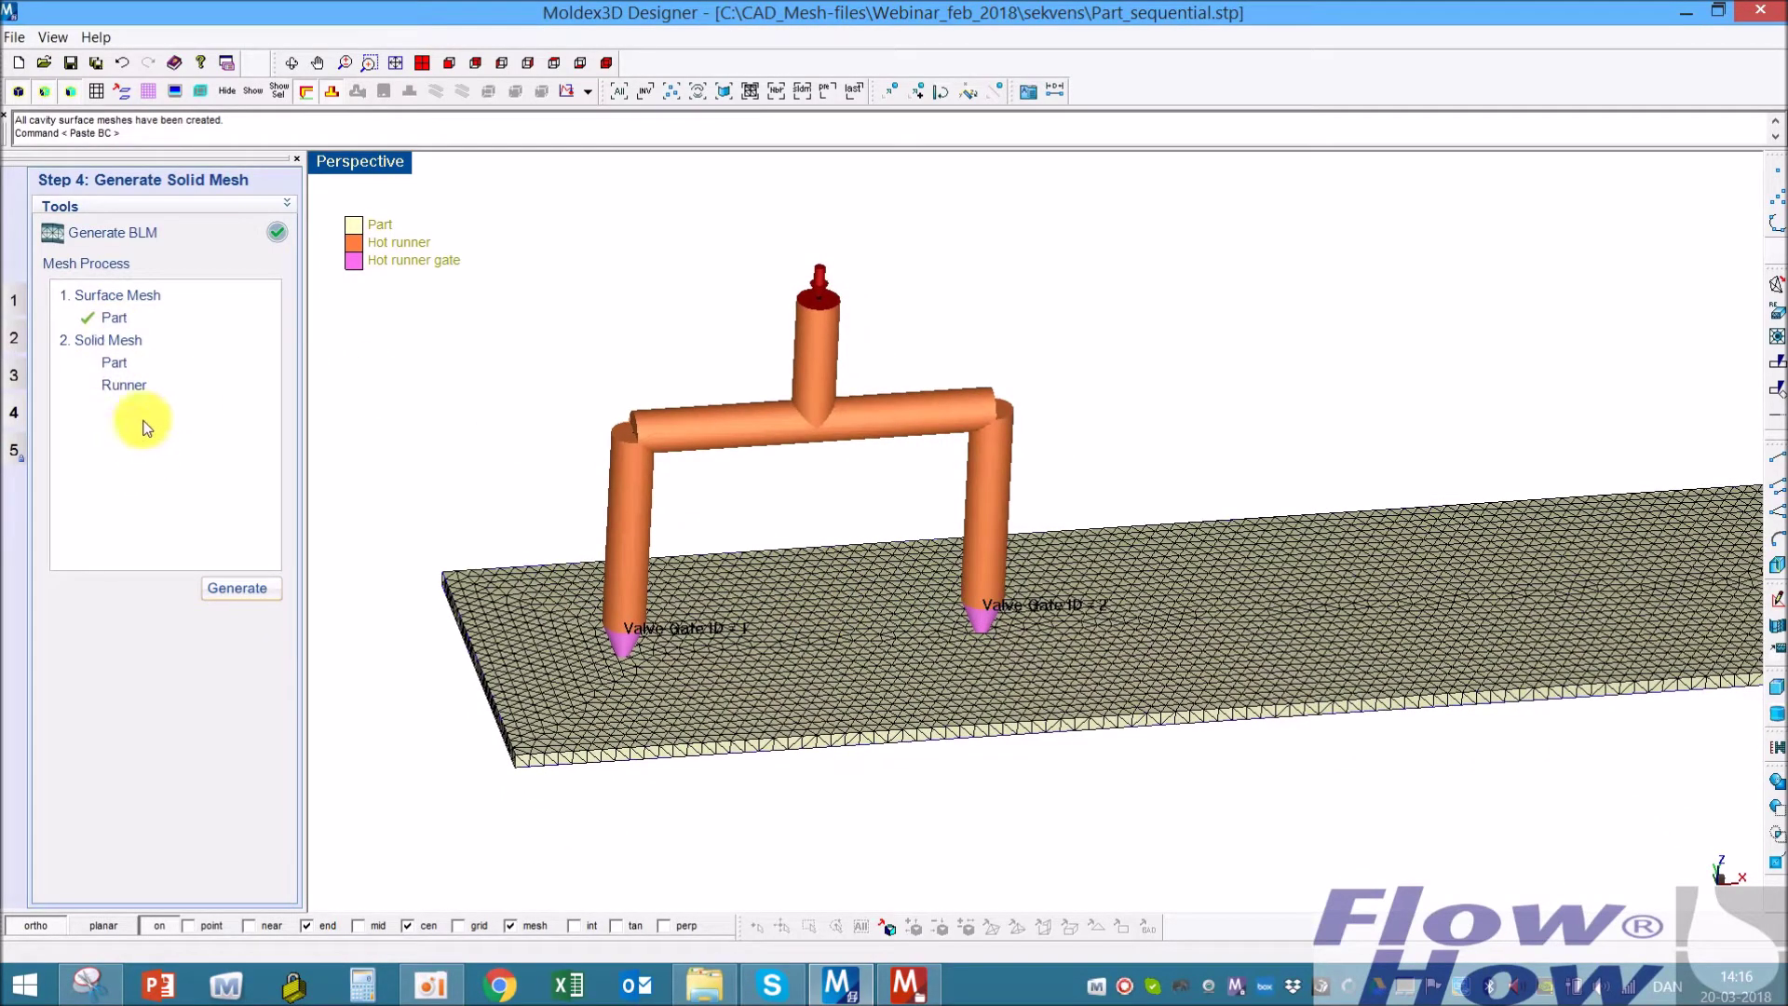
pyautogui.click(228, 586)
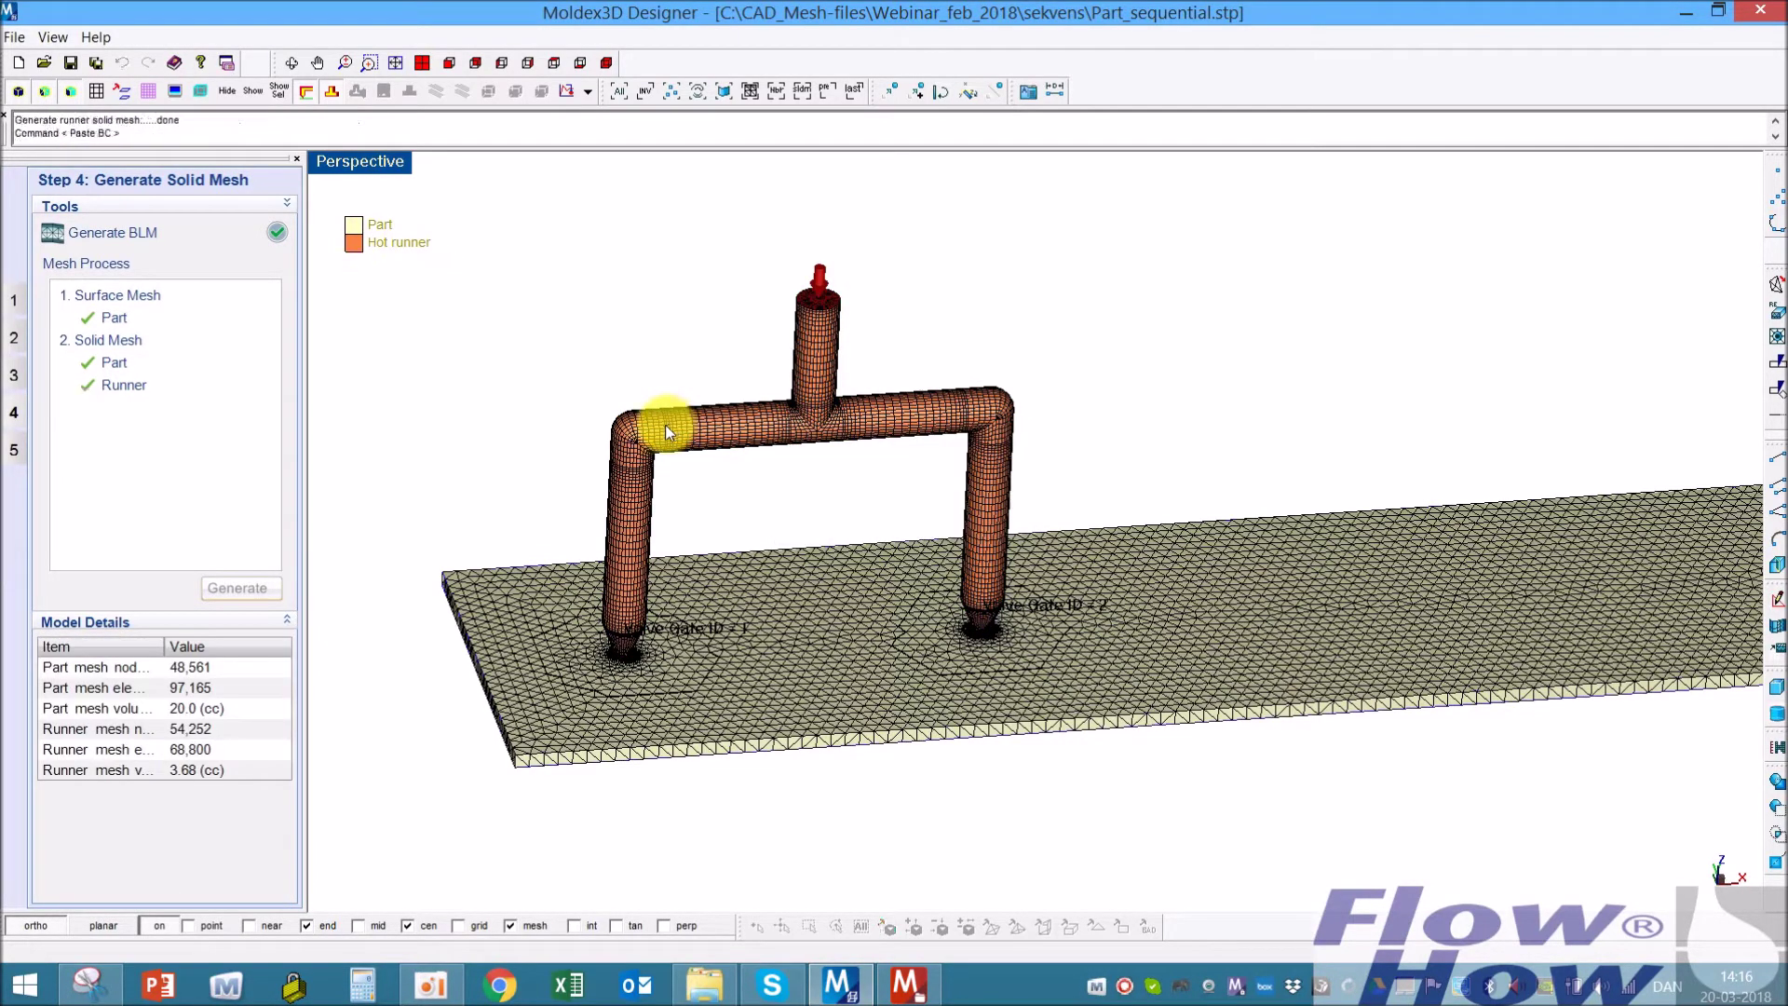
pyautogui.click(276, 226)
pyautogui.moveTo(1047, 440)
pyautogui.mouseDown(button='middle')
pyautogui.moveTo(1027, 366)
pyautogui.moveTo(1022, 459)
pyautogui.mouseUp(button='middle')
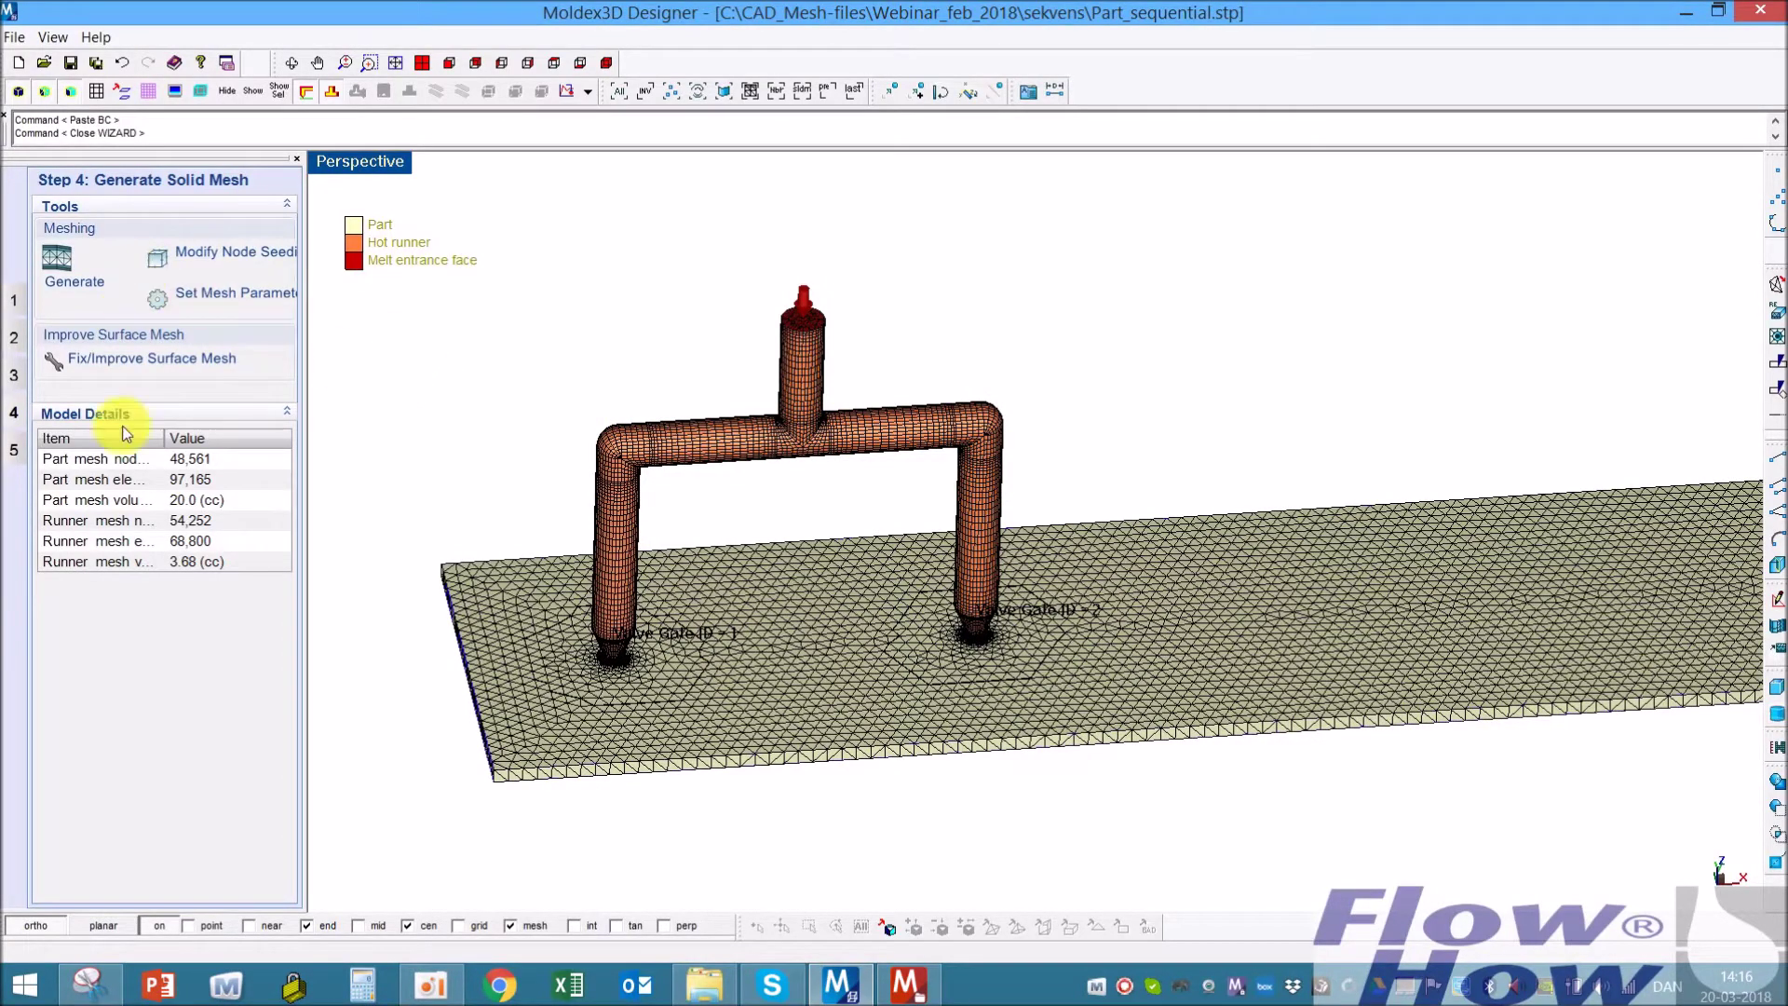
pyautogui.click(15, 449)
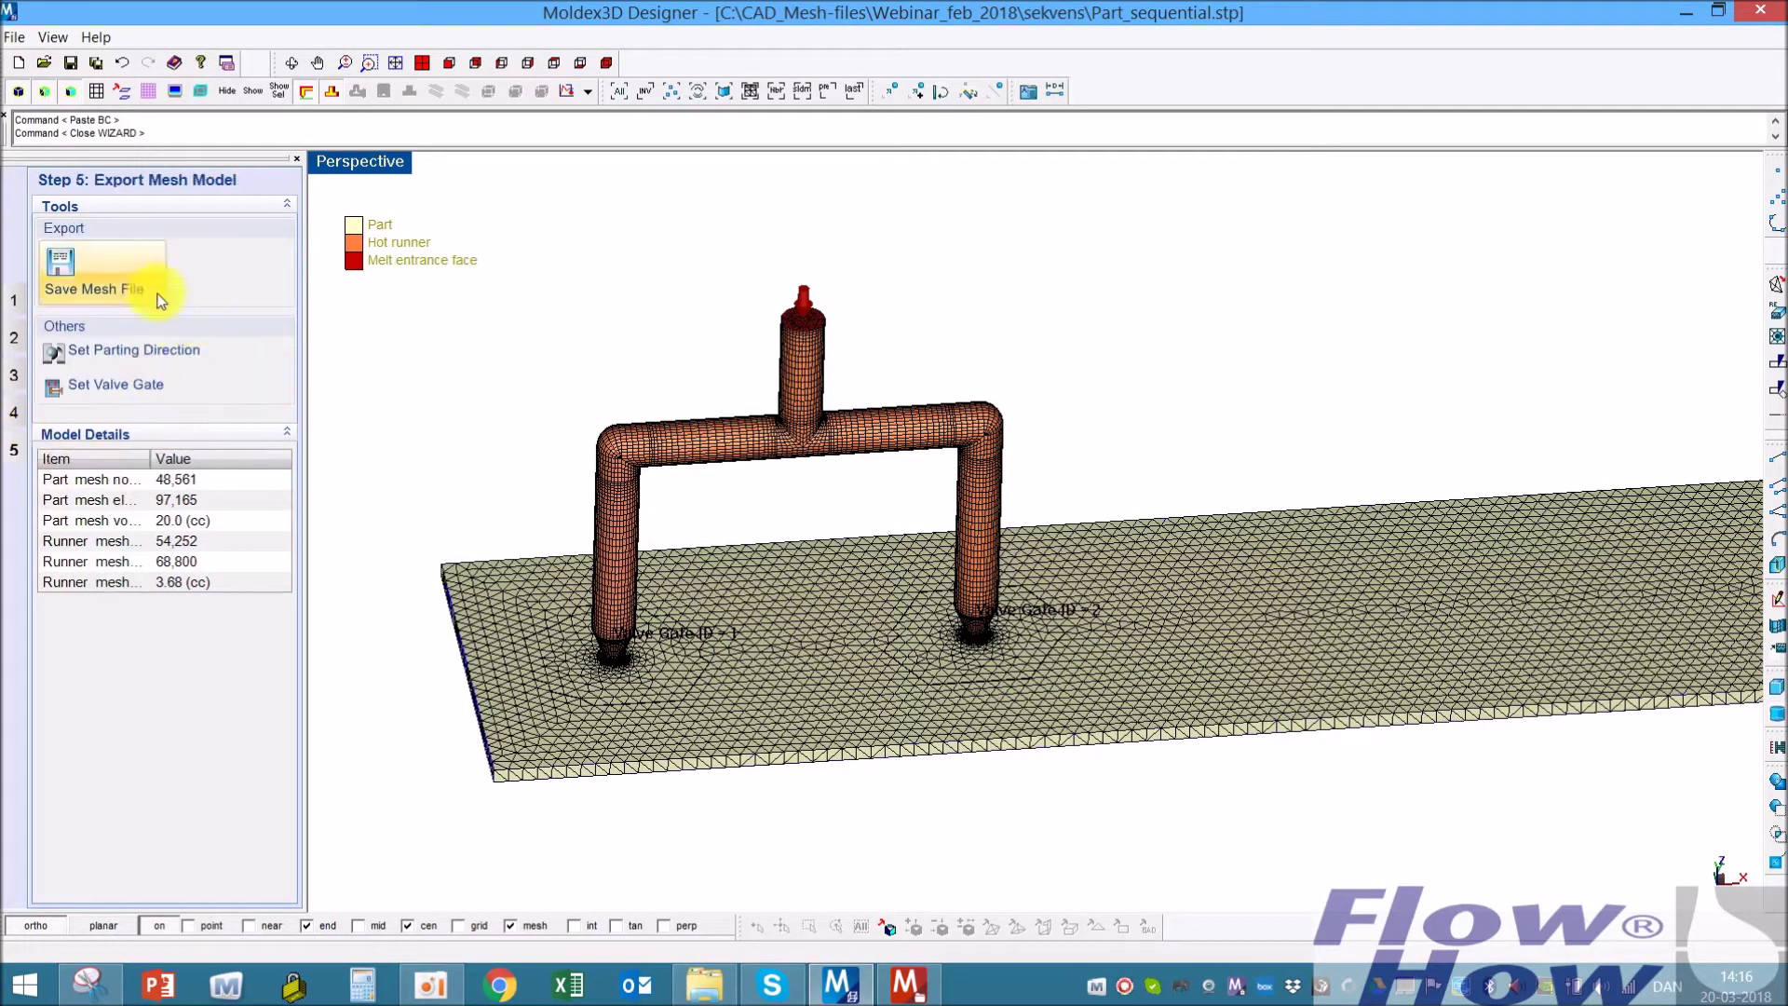
# Save the mesh as Part_sequential_1.mfe with parting direction Z and dismiss the success message
pyautogui.click(101, 264)
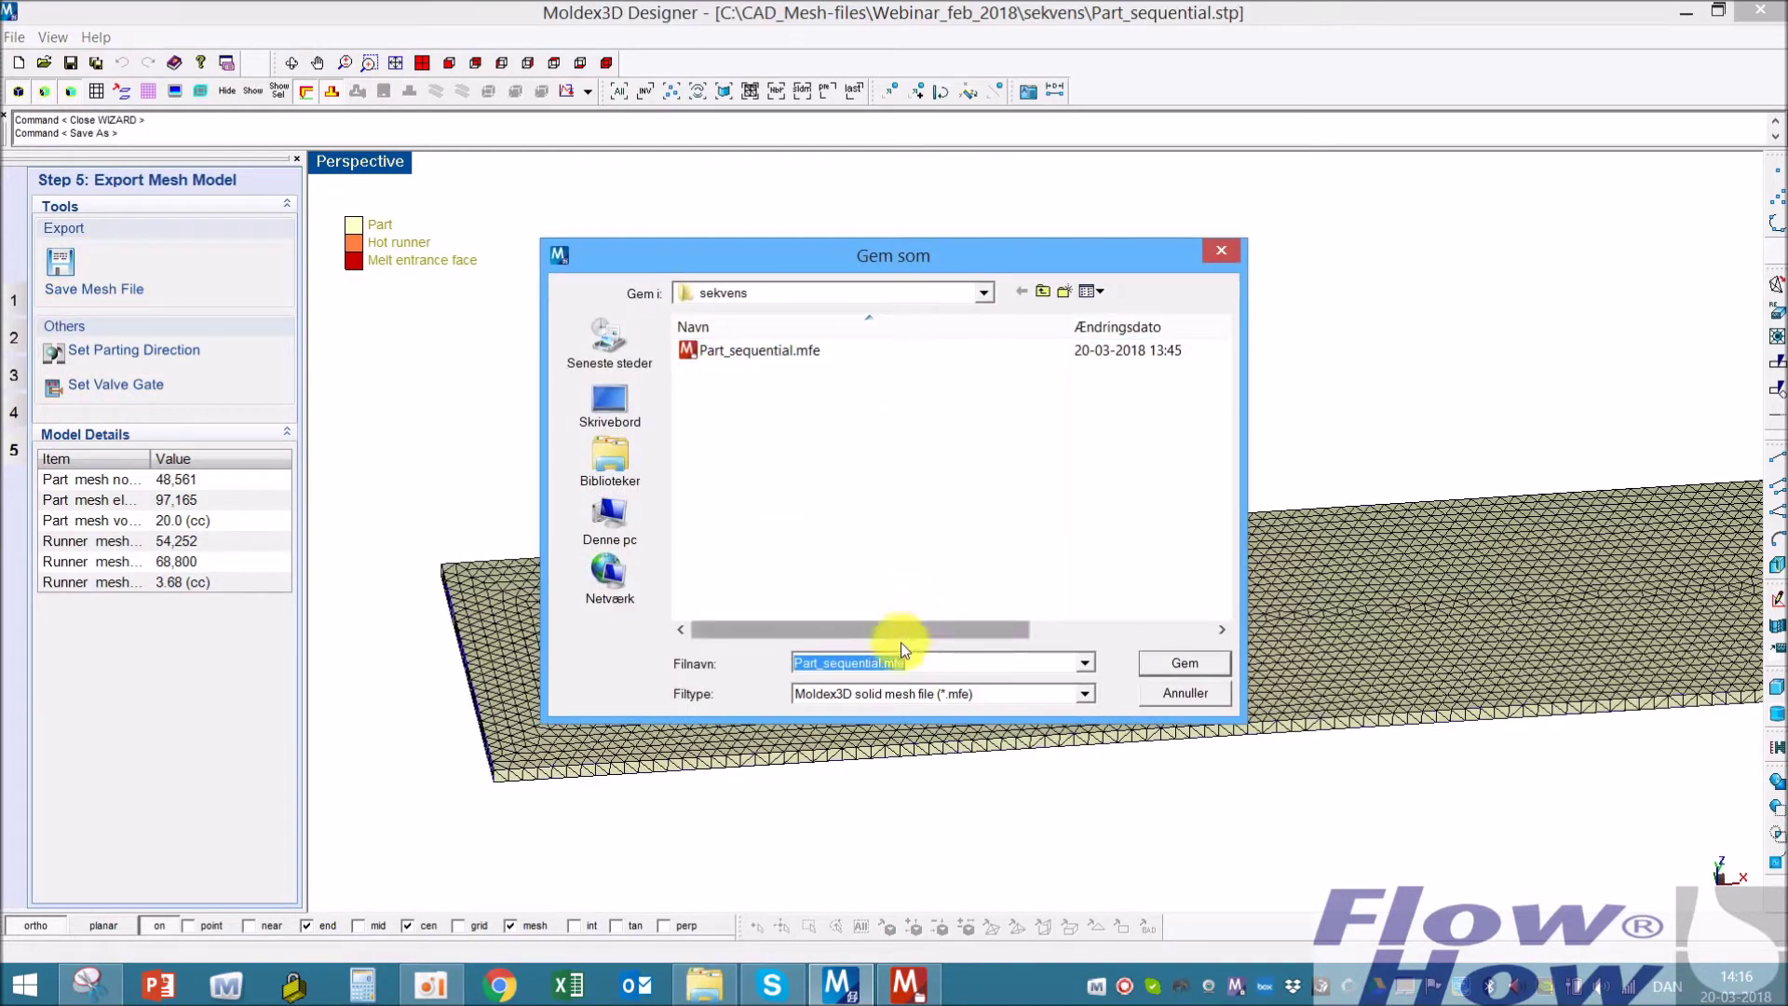
pyautogui.click(882, 663)
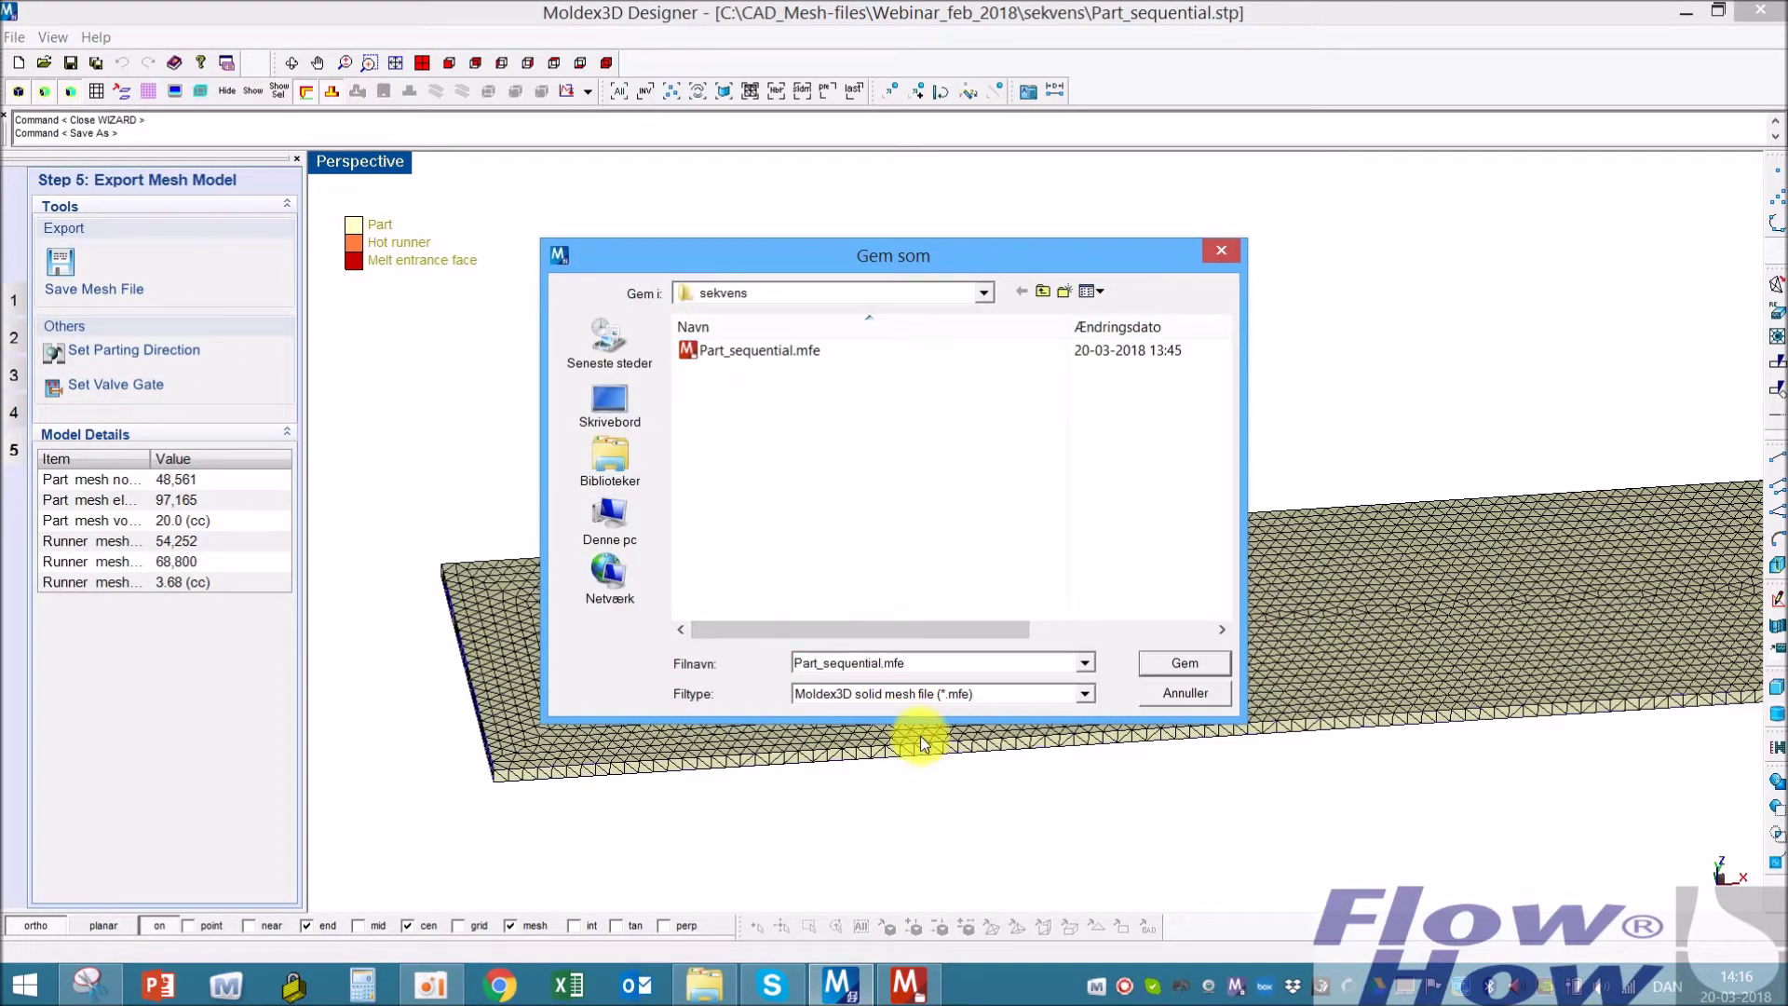
pyautogui.write('_1')
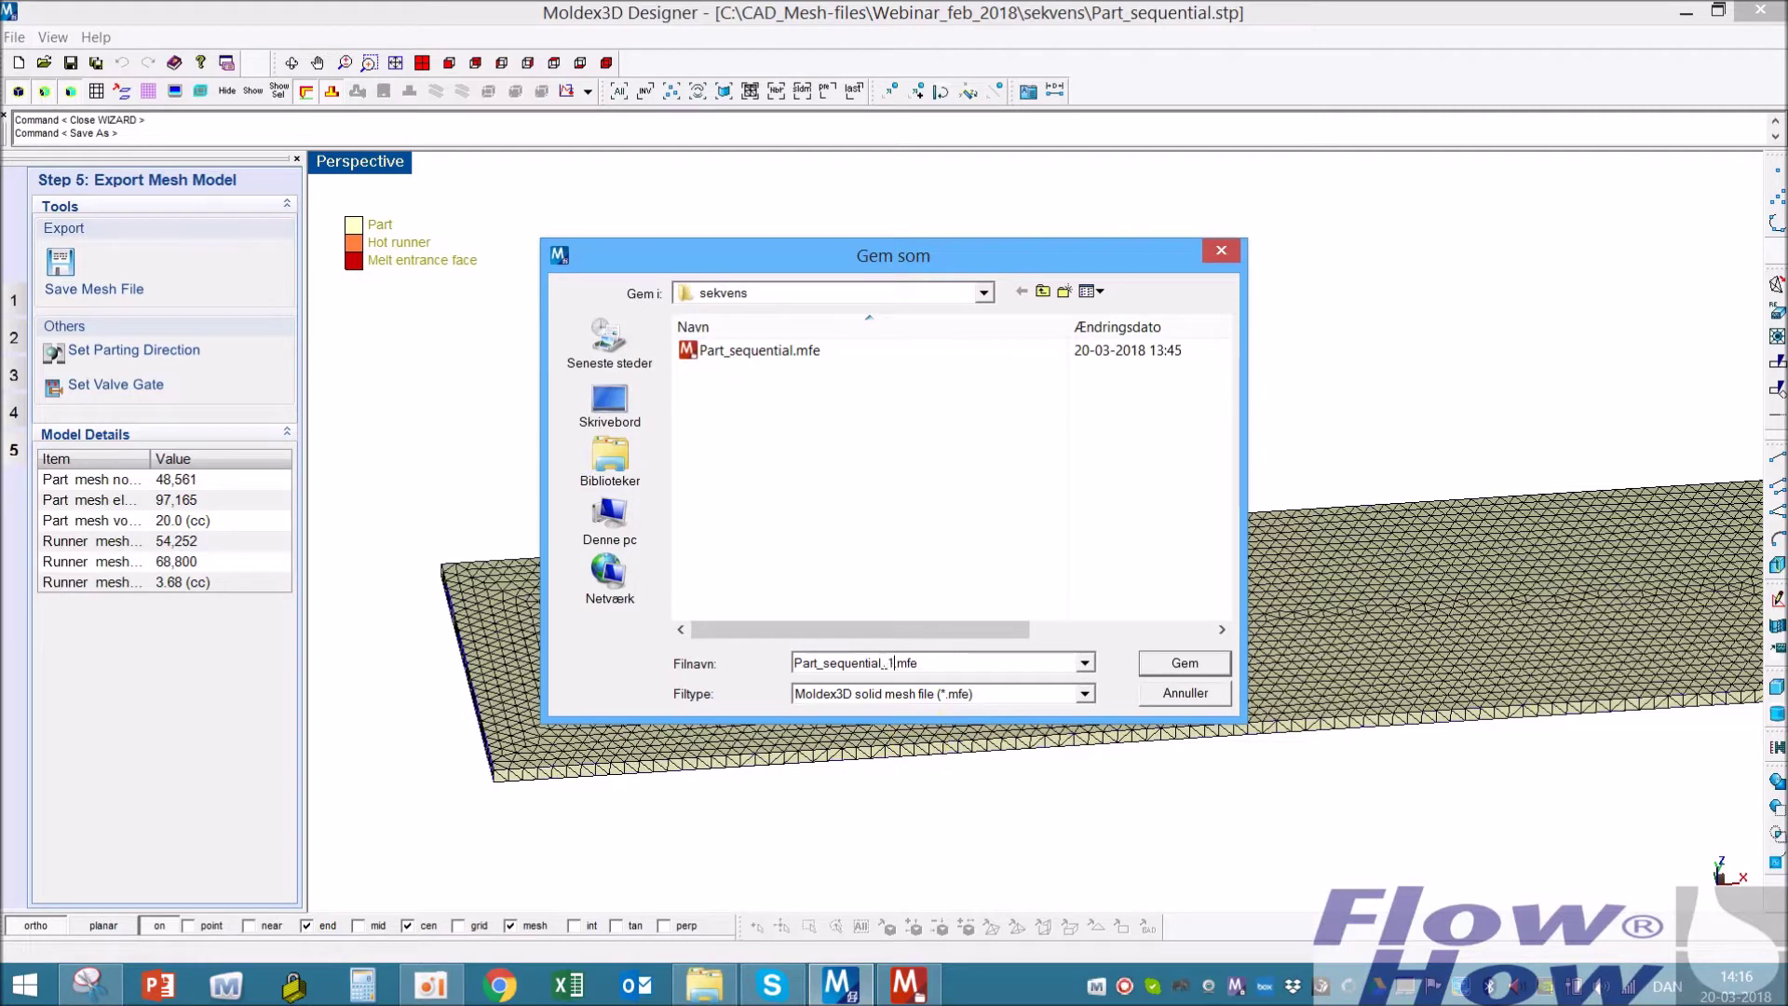
pyautogui.click(1175, 655)
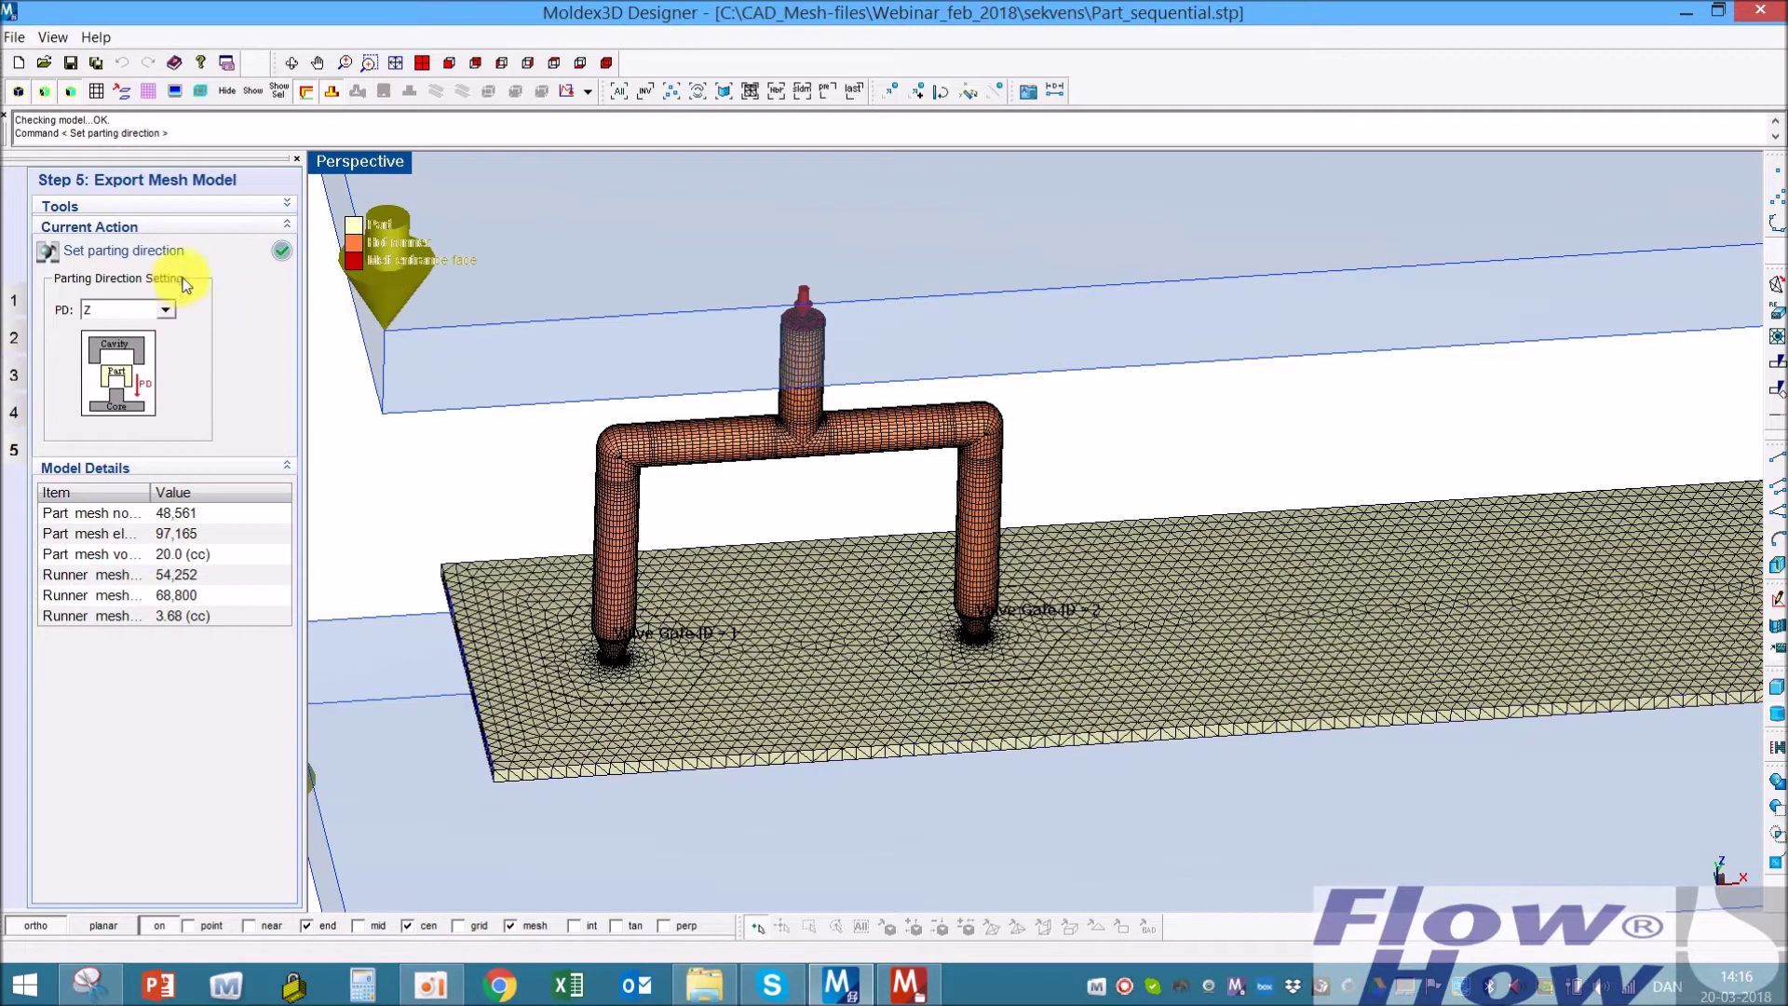
pyautogui.click(281, 250)
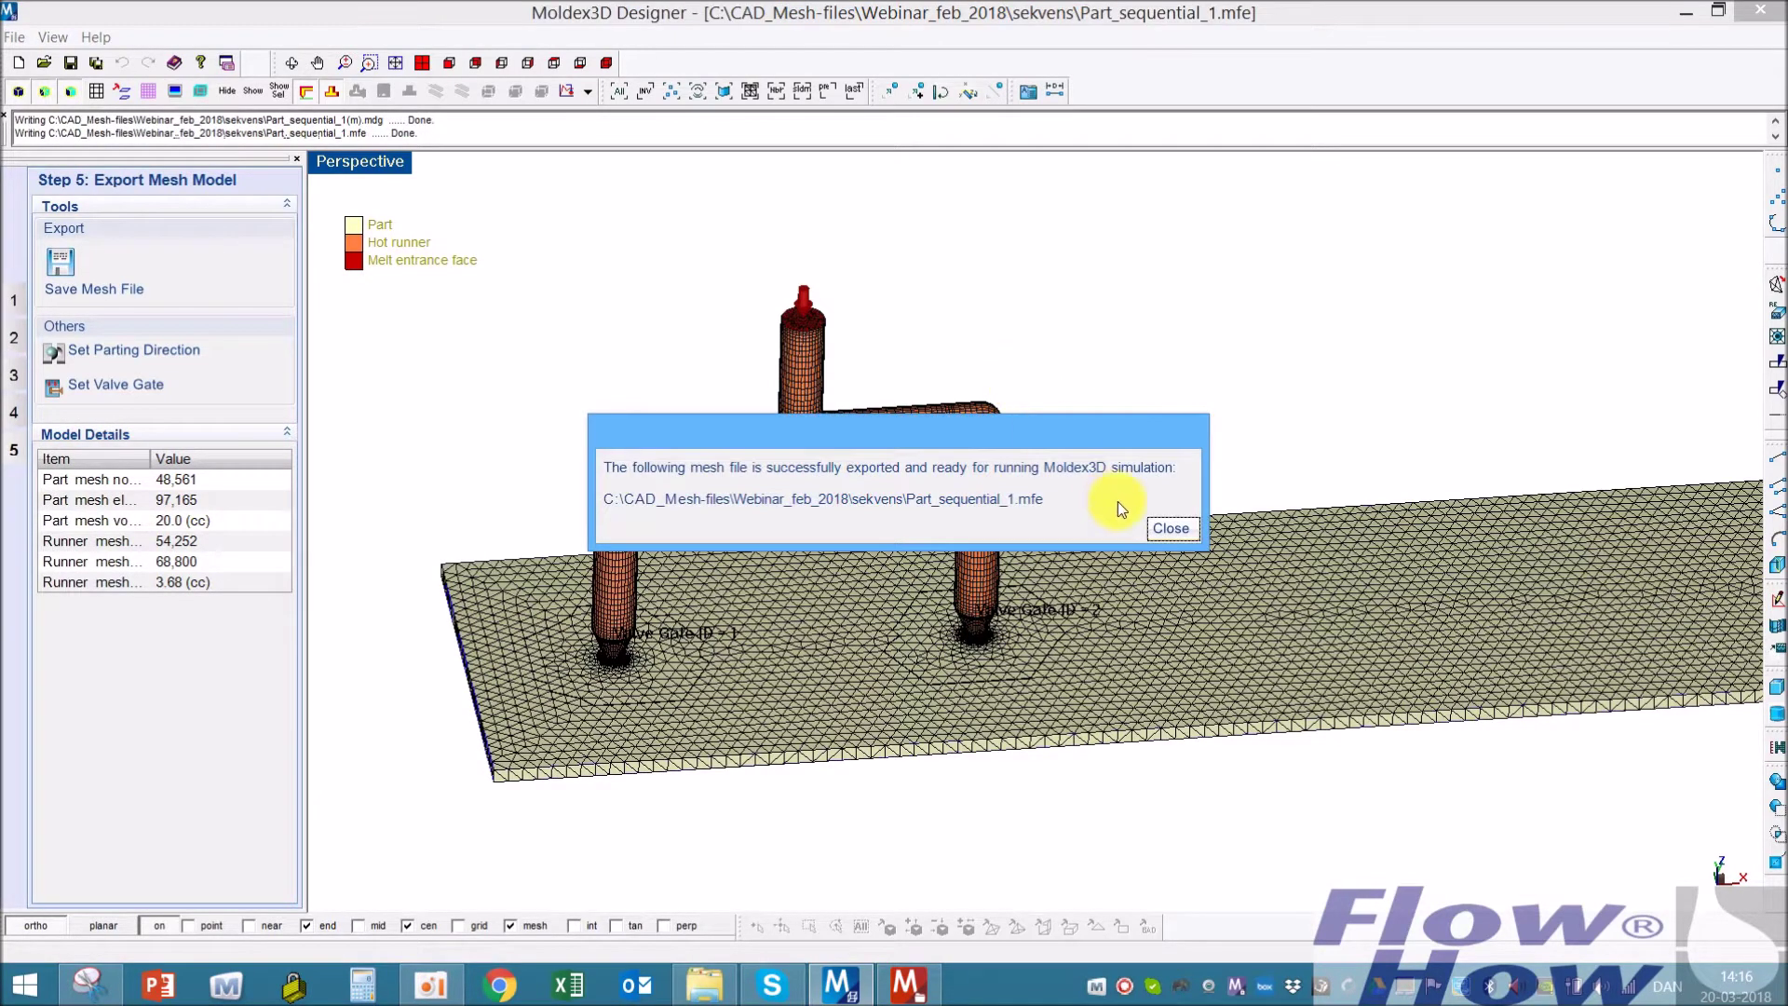
pyautogui.click(1175, 531)
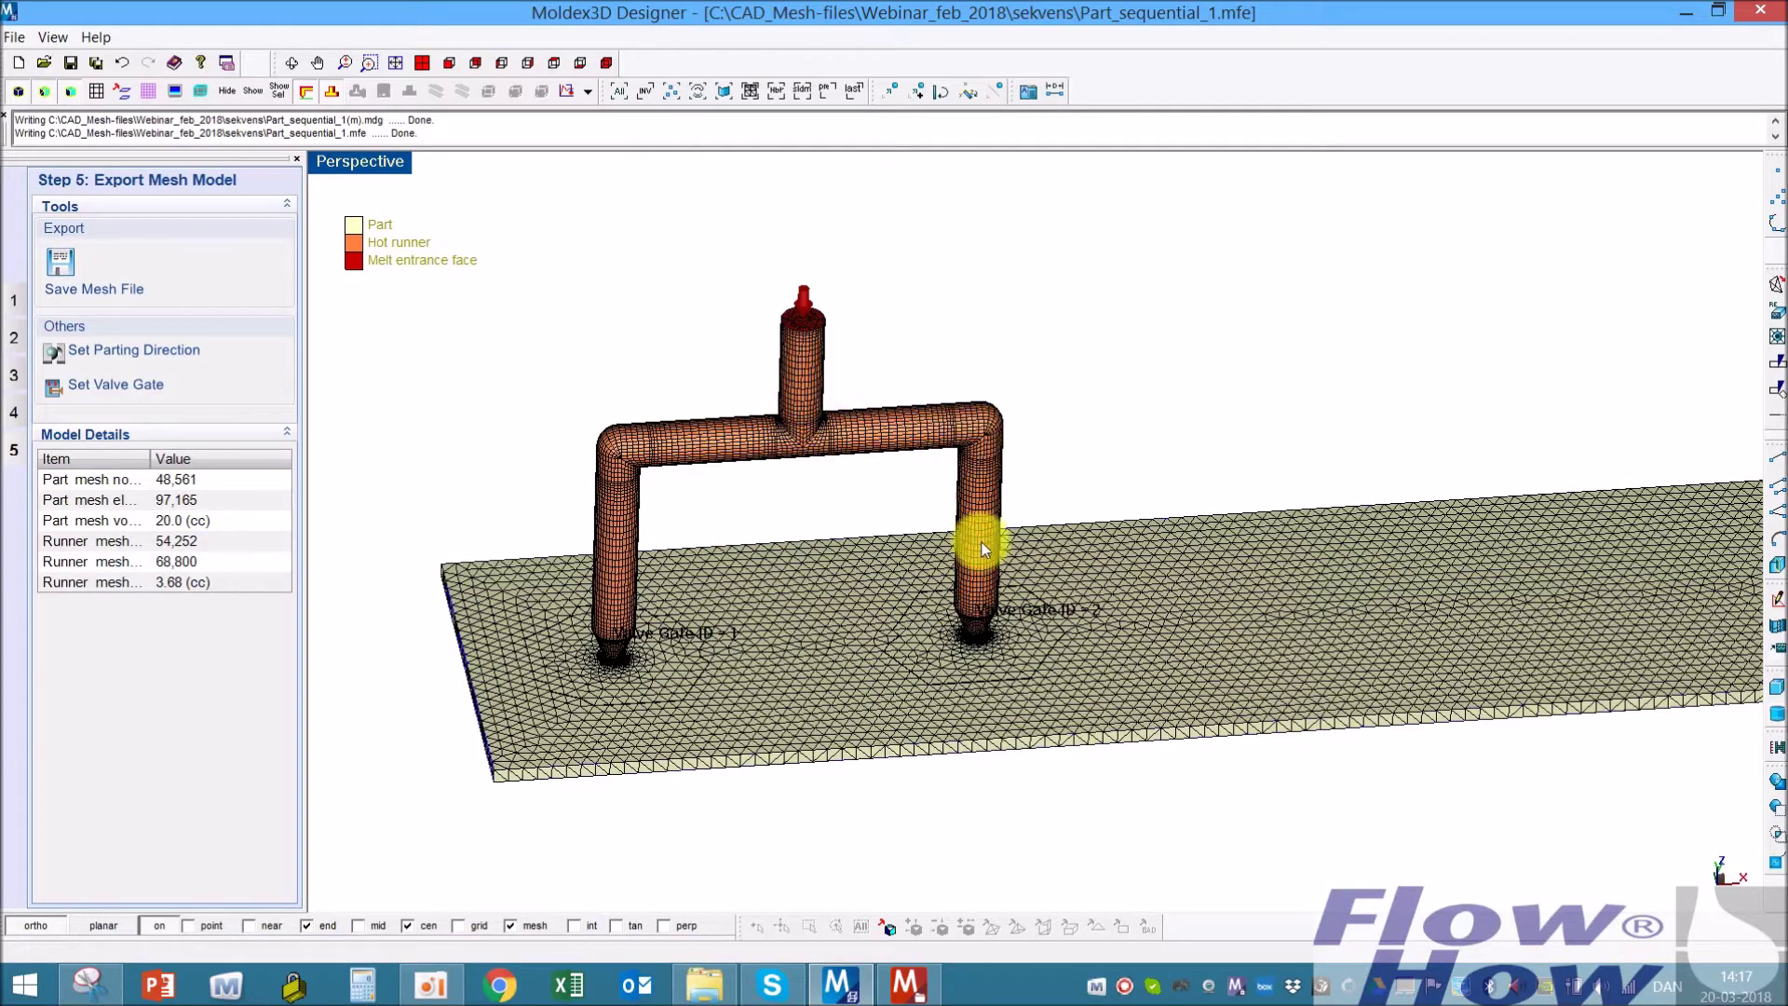
# Inspect the gates with Valve Gate ID 2 and ID 1 on the mesh, then minimize Designer
pyautogui.moveTo(1015, 652); pyautogui.dragTo(1007, 592, button='middle')
pyautogui.scroll(3, 1005, 592)
pyautogui.scroll(-3, 1001, 590)
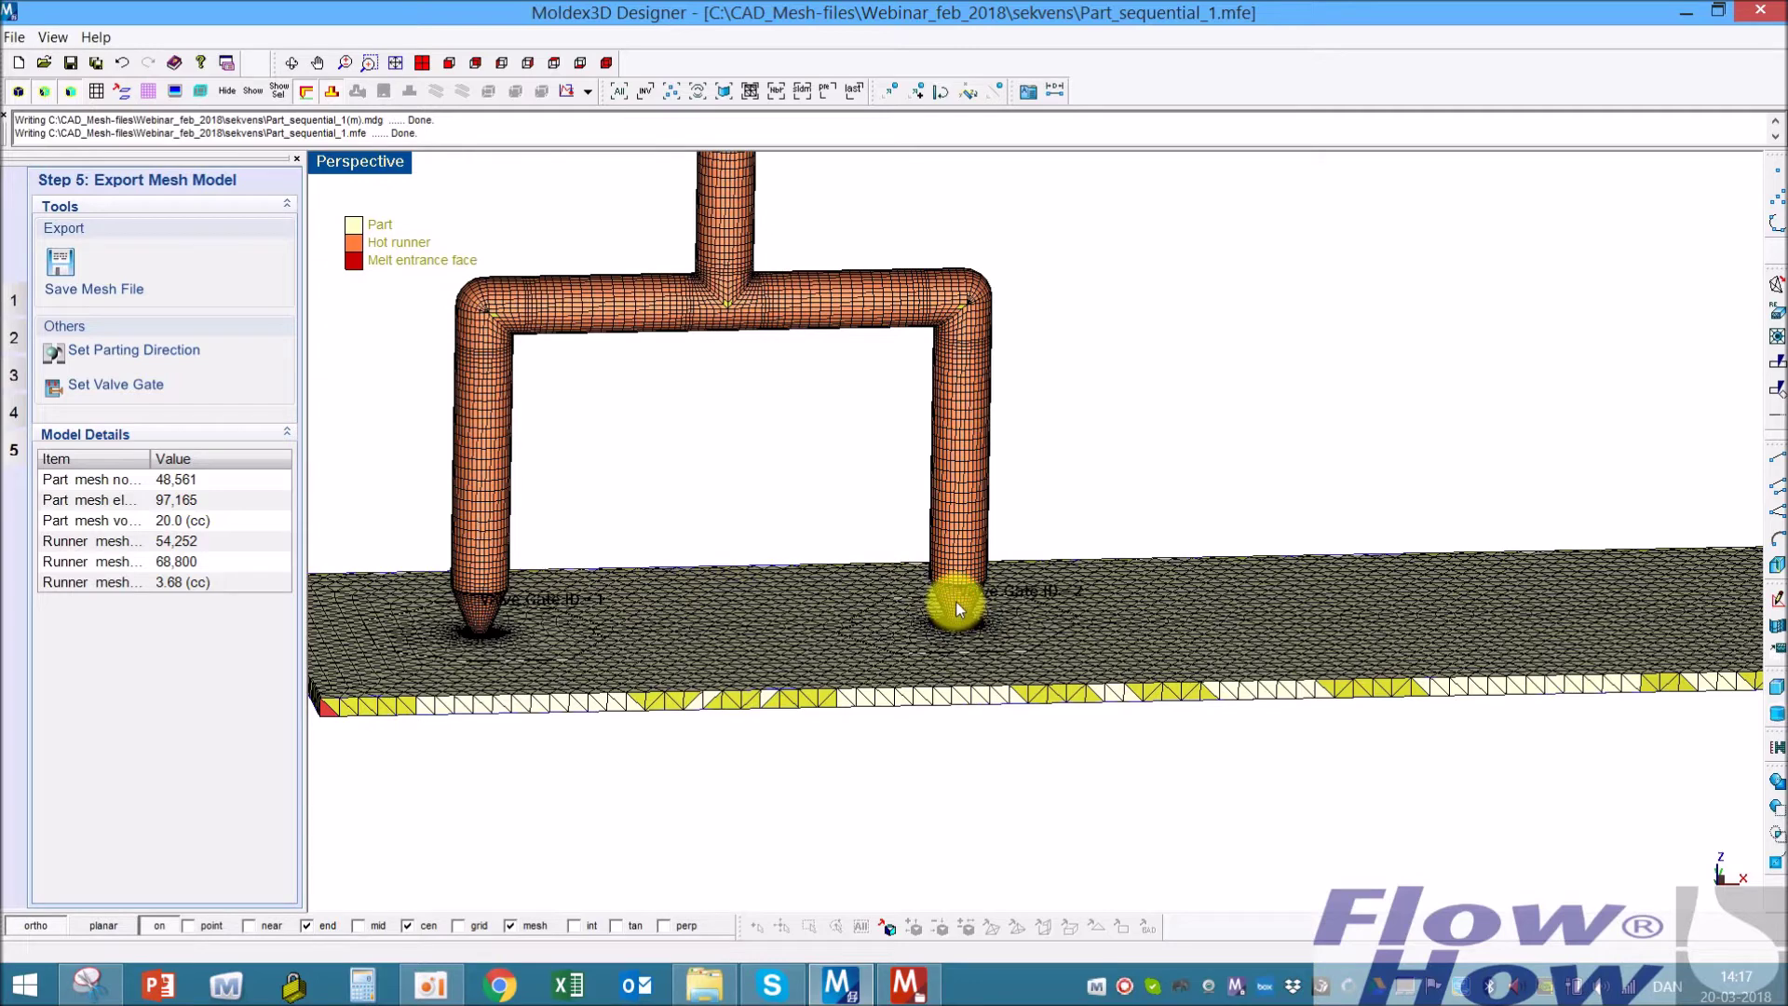
pyautogui.click(958, 601)
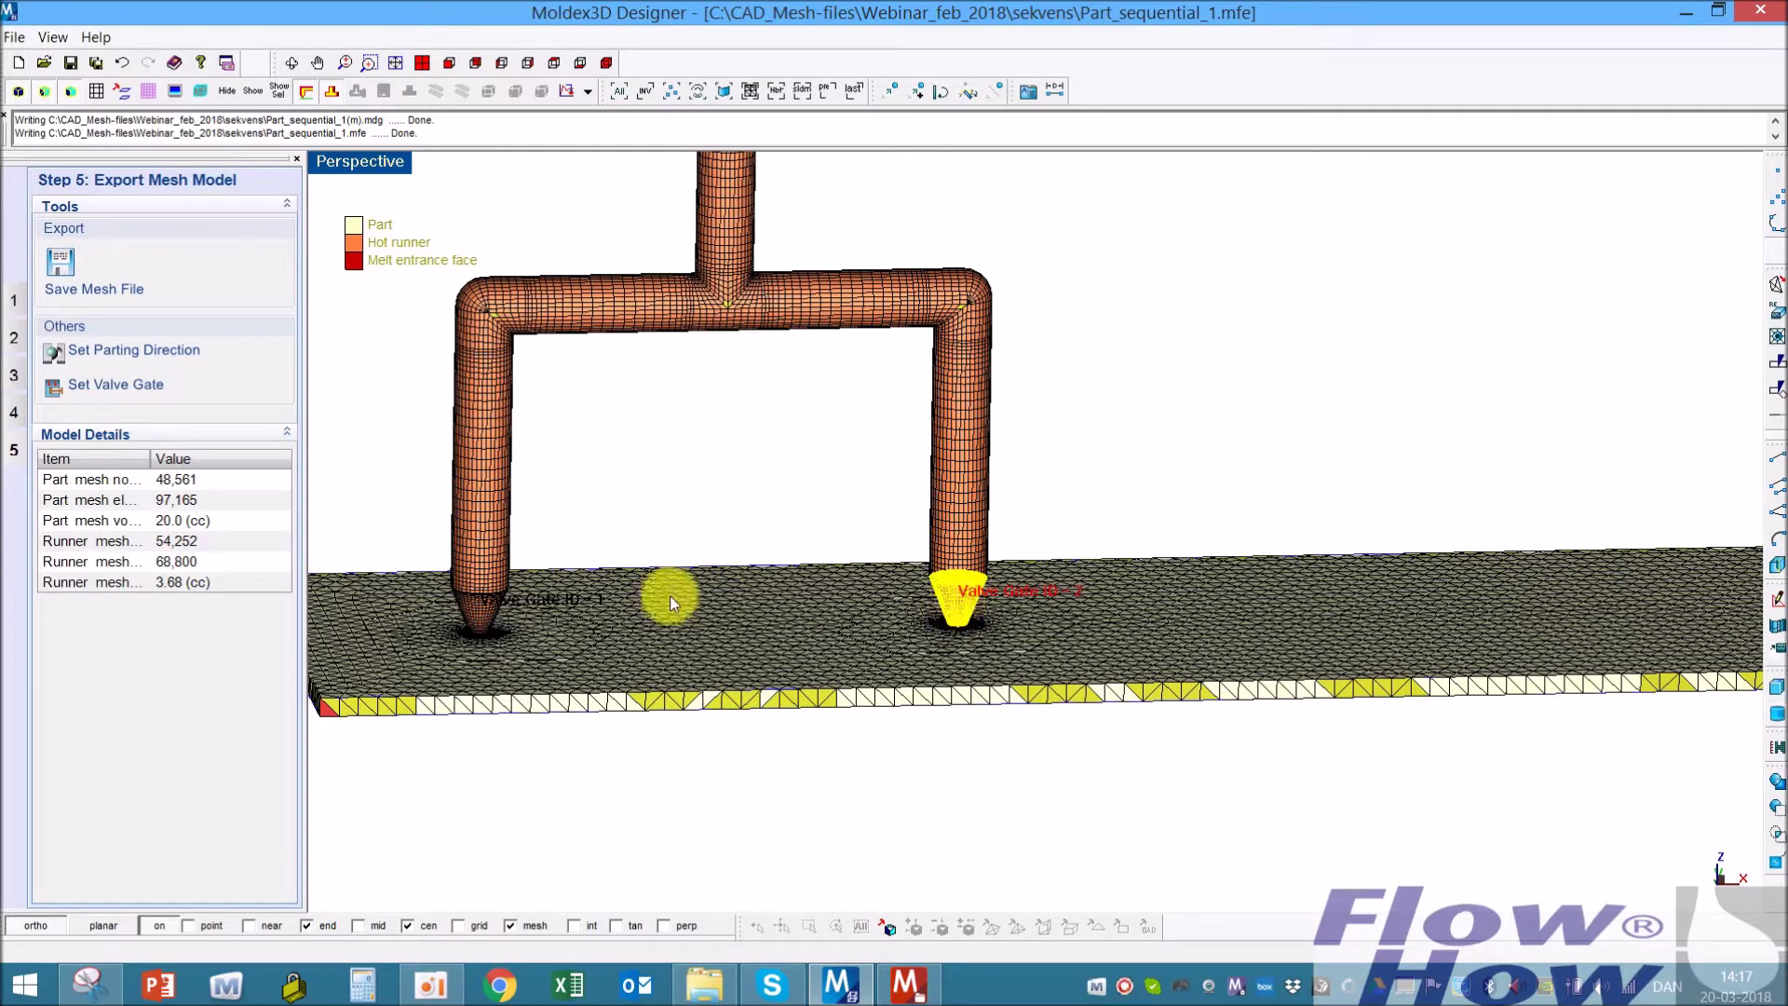
pyautogui.click(478, 610)
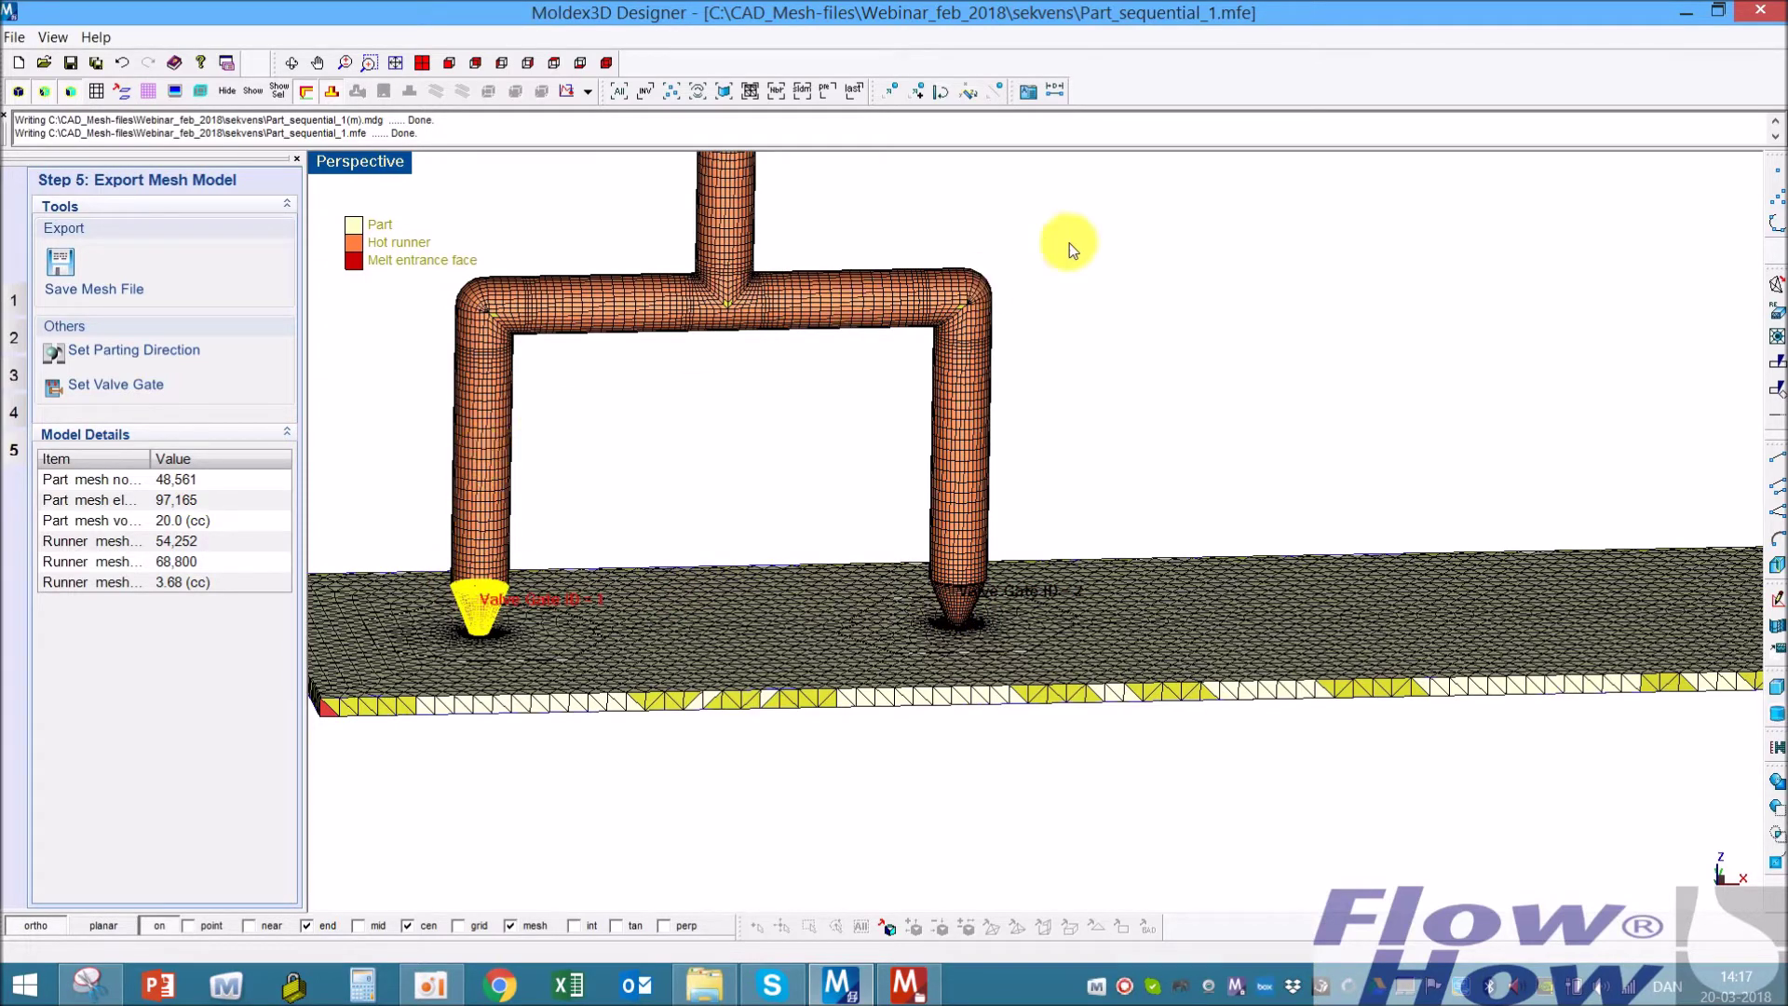
pyautogui.moveTo(1067, 241); pyautogui.dragTo(1053, 341)
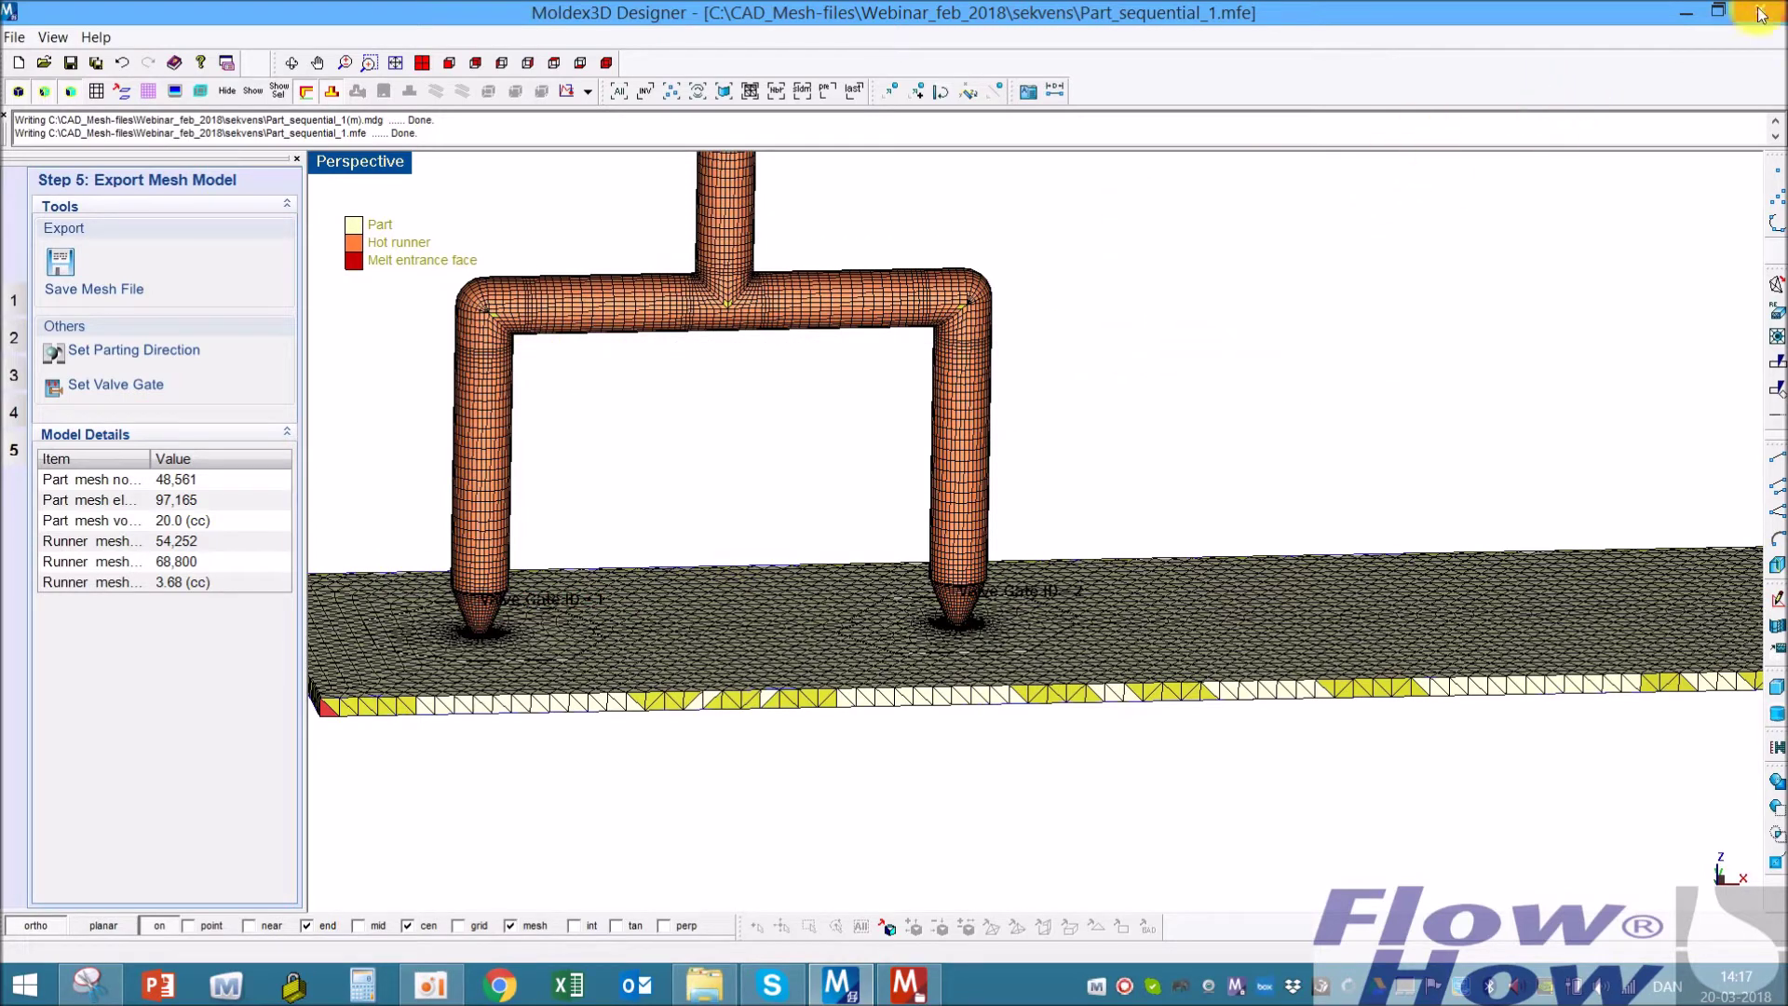
pyautogui.click(1692, 13)
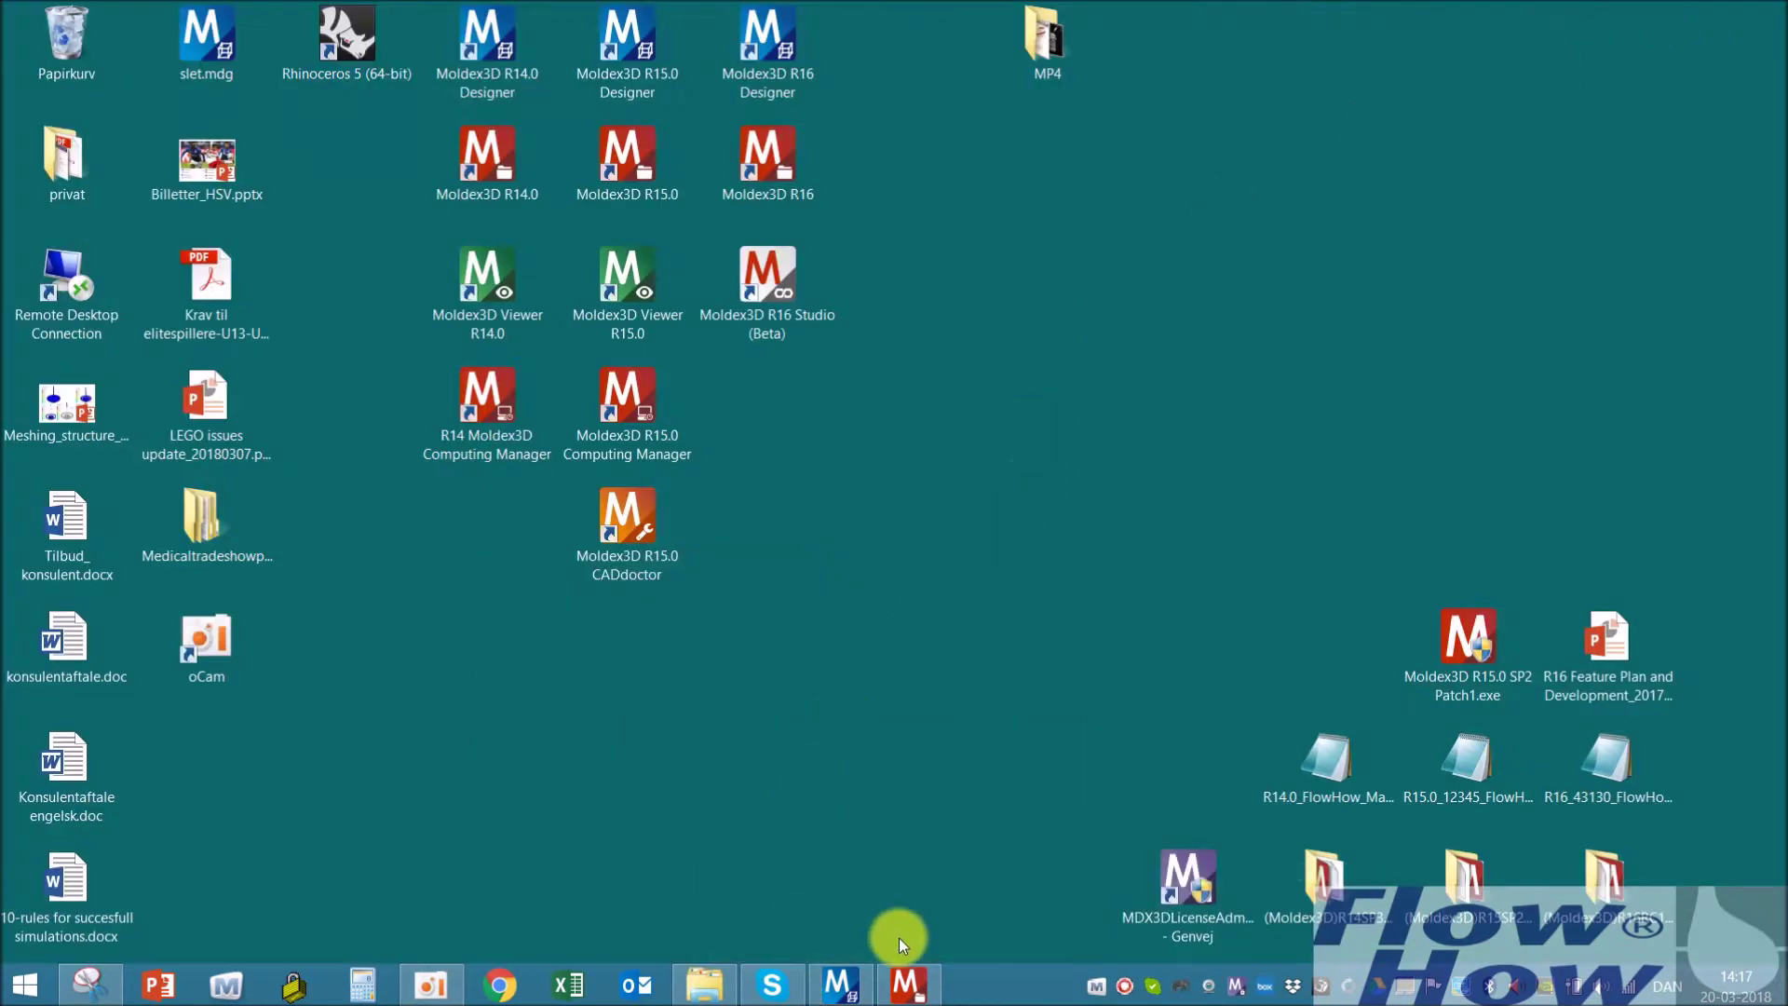
# Return to Moldex3D, collapse Run 3 in the project tree, and start adding a new run
pyautogui.click(908, 980)
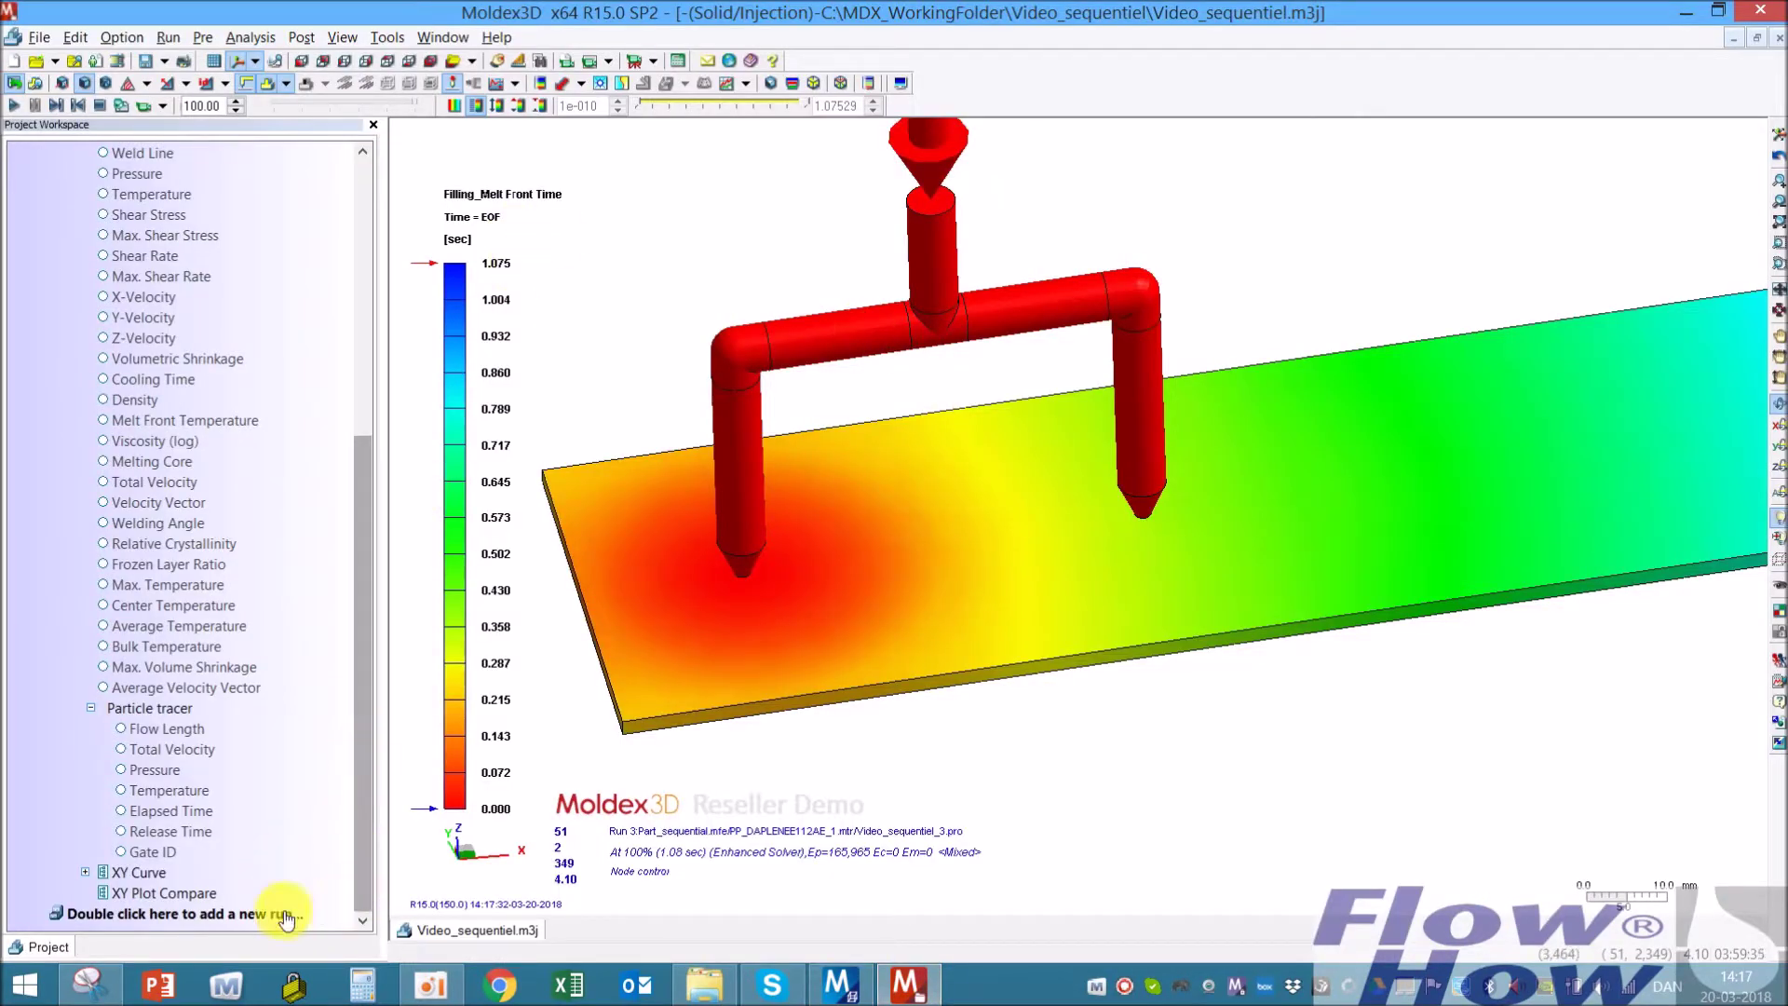
pyautogui.moveTo(363, 556); pyautogui.dragTo(360, 348)
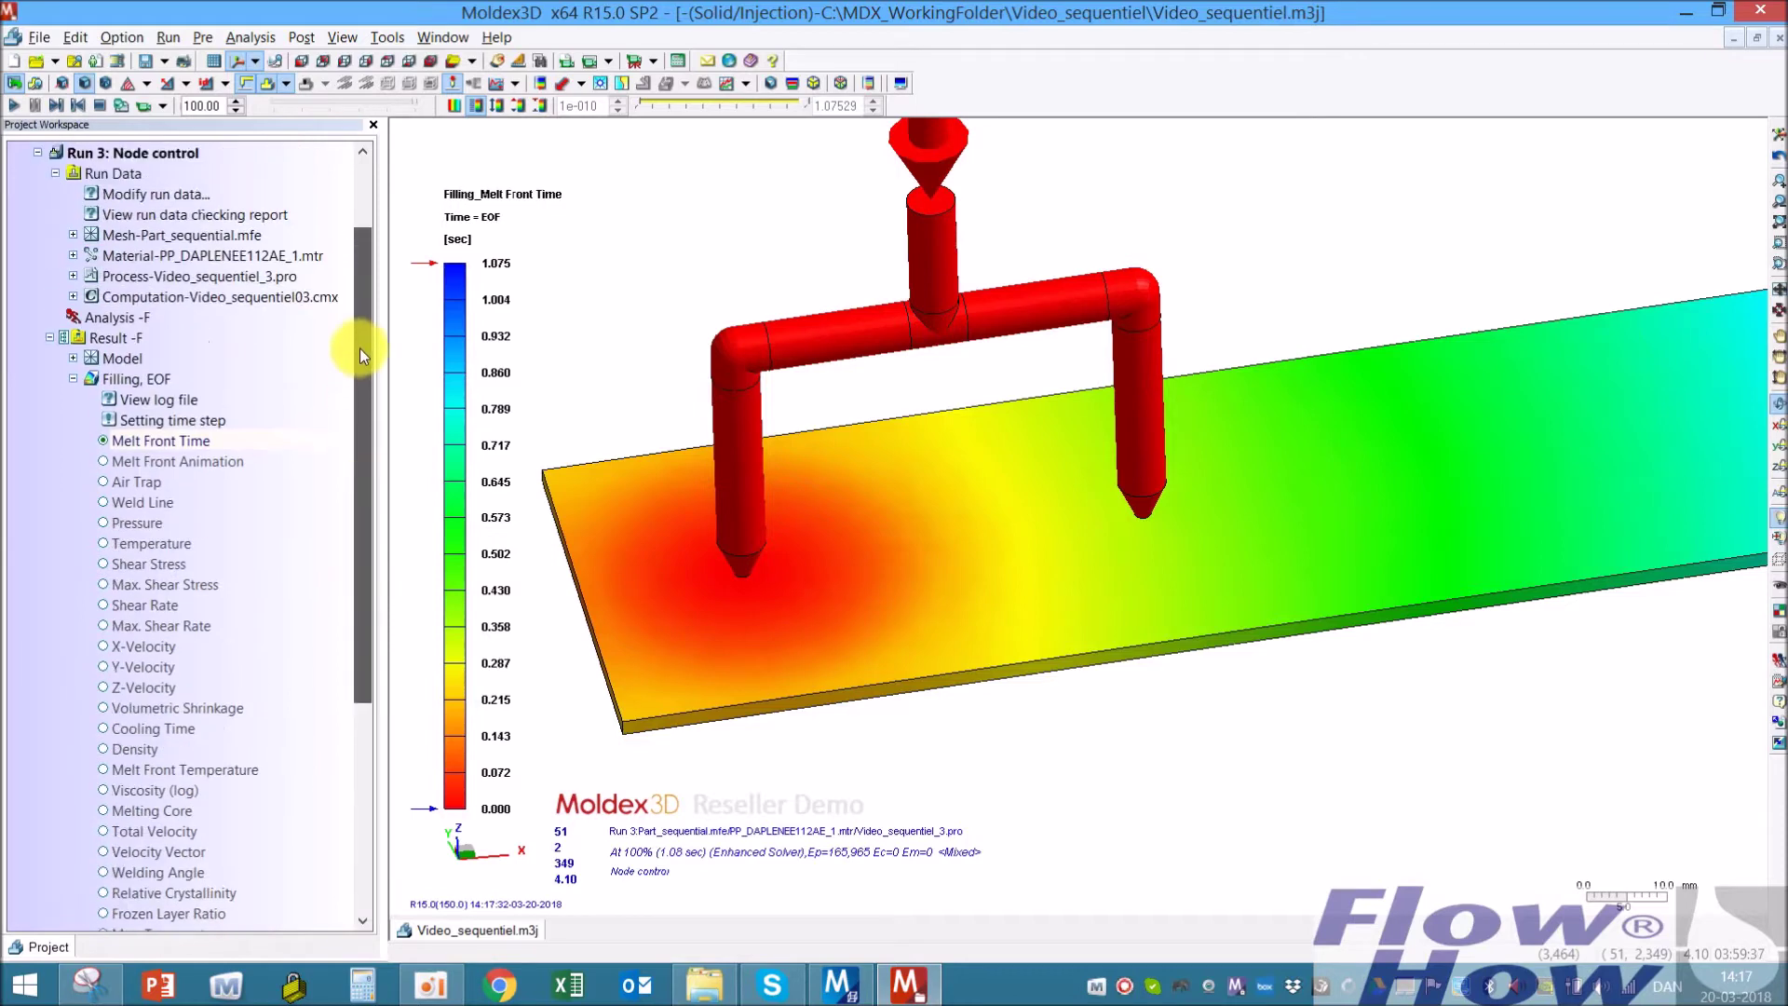
pyautogui.click(36, 153)
pyautogui.doubleClick(136, 280)
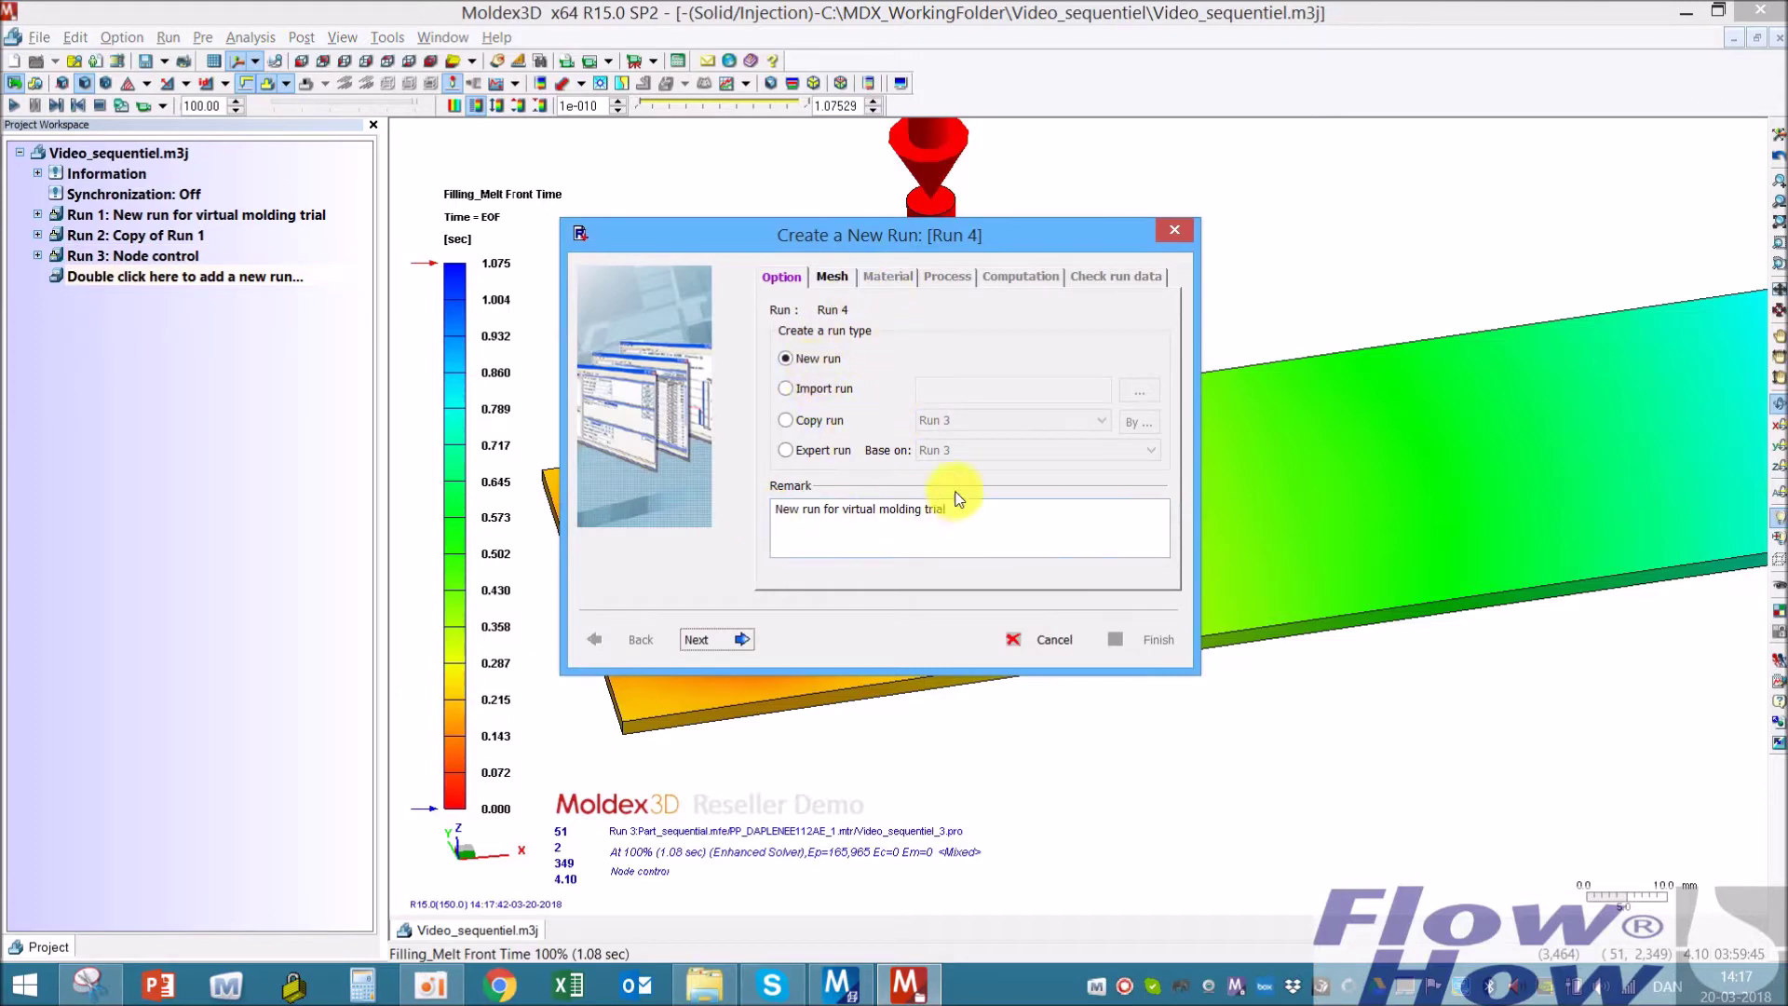
# Assign mesh Part_sequential.mfe and material PP_DAPLENEE112AE_1.mtr to Run 4
pyautogui.click(840, 277)
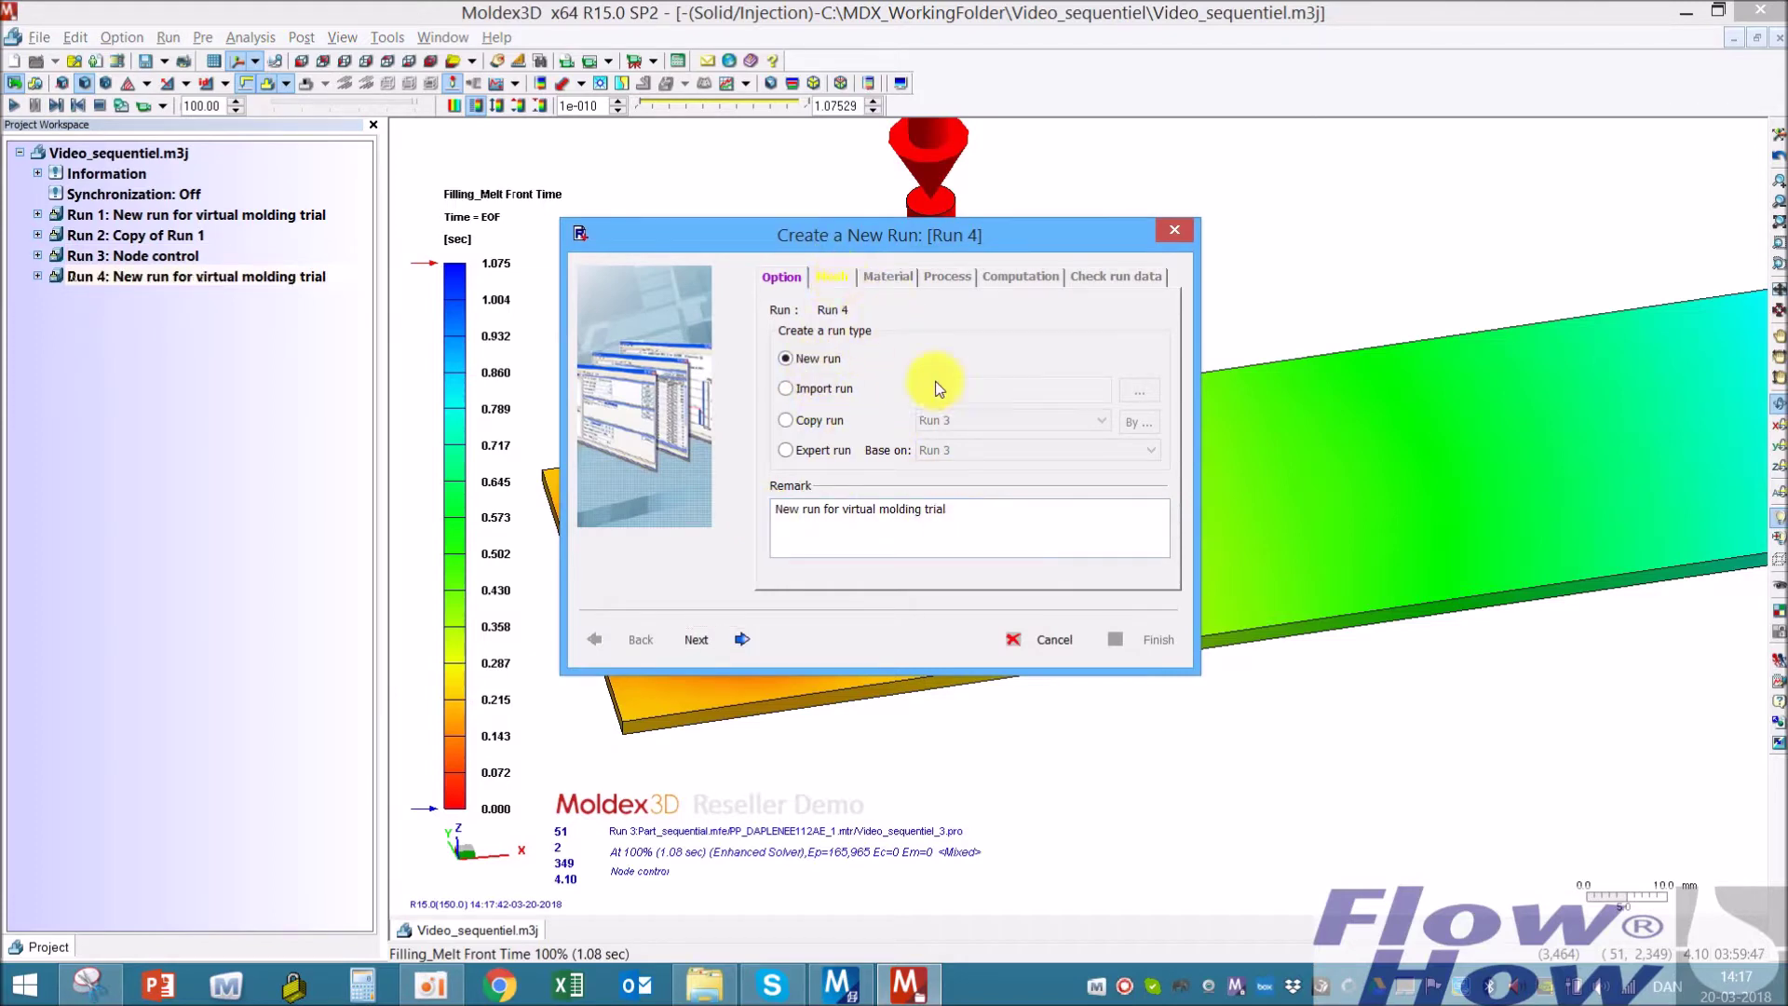
pyautogui.click(895, 312)
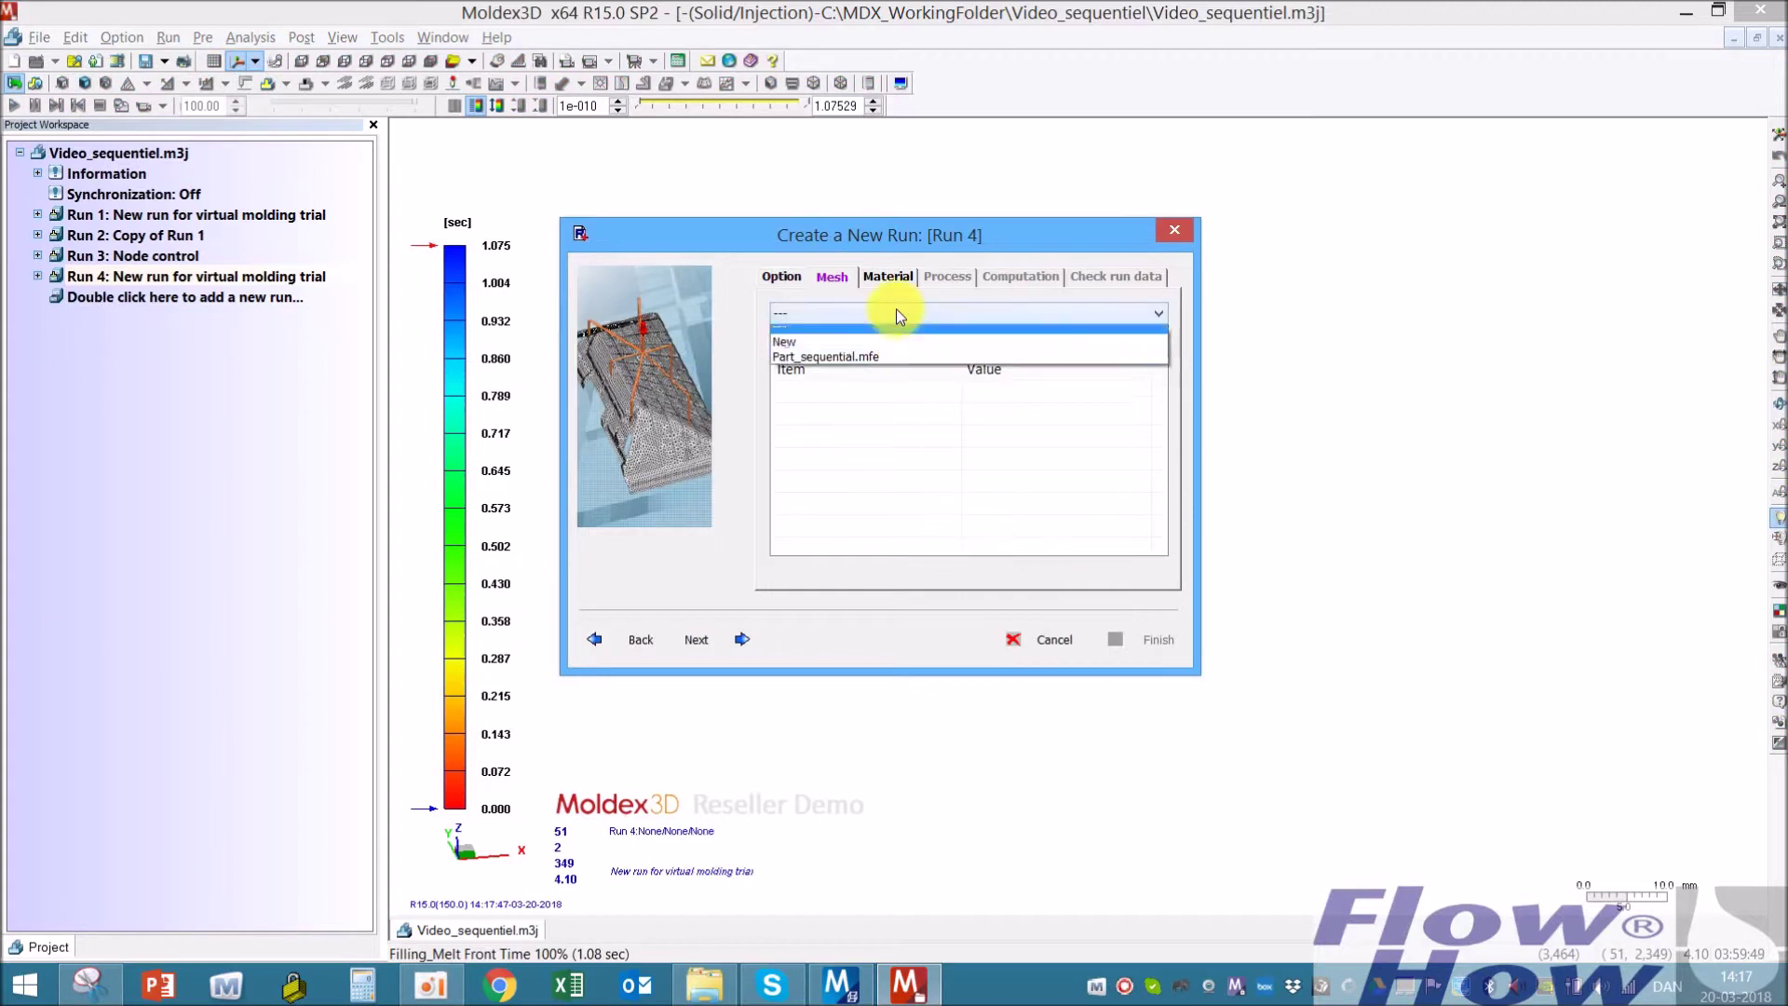
pyautogui.click(868, 362)
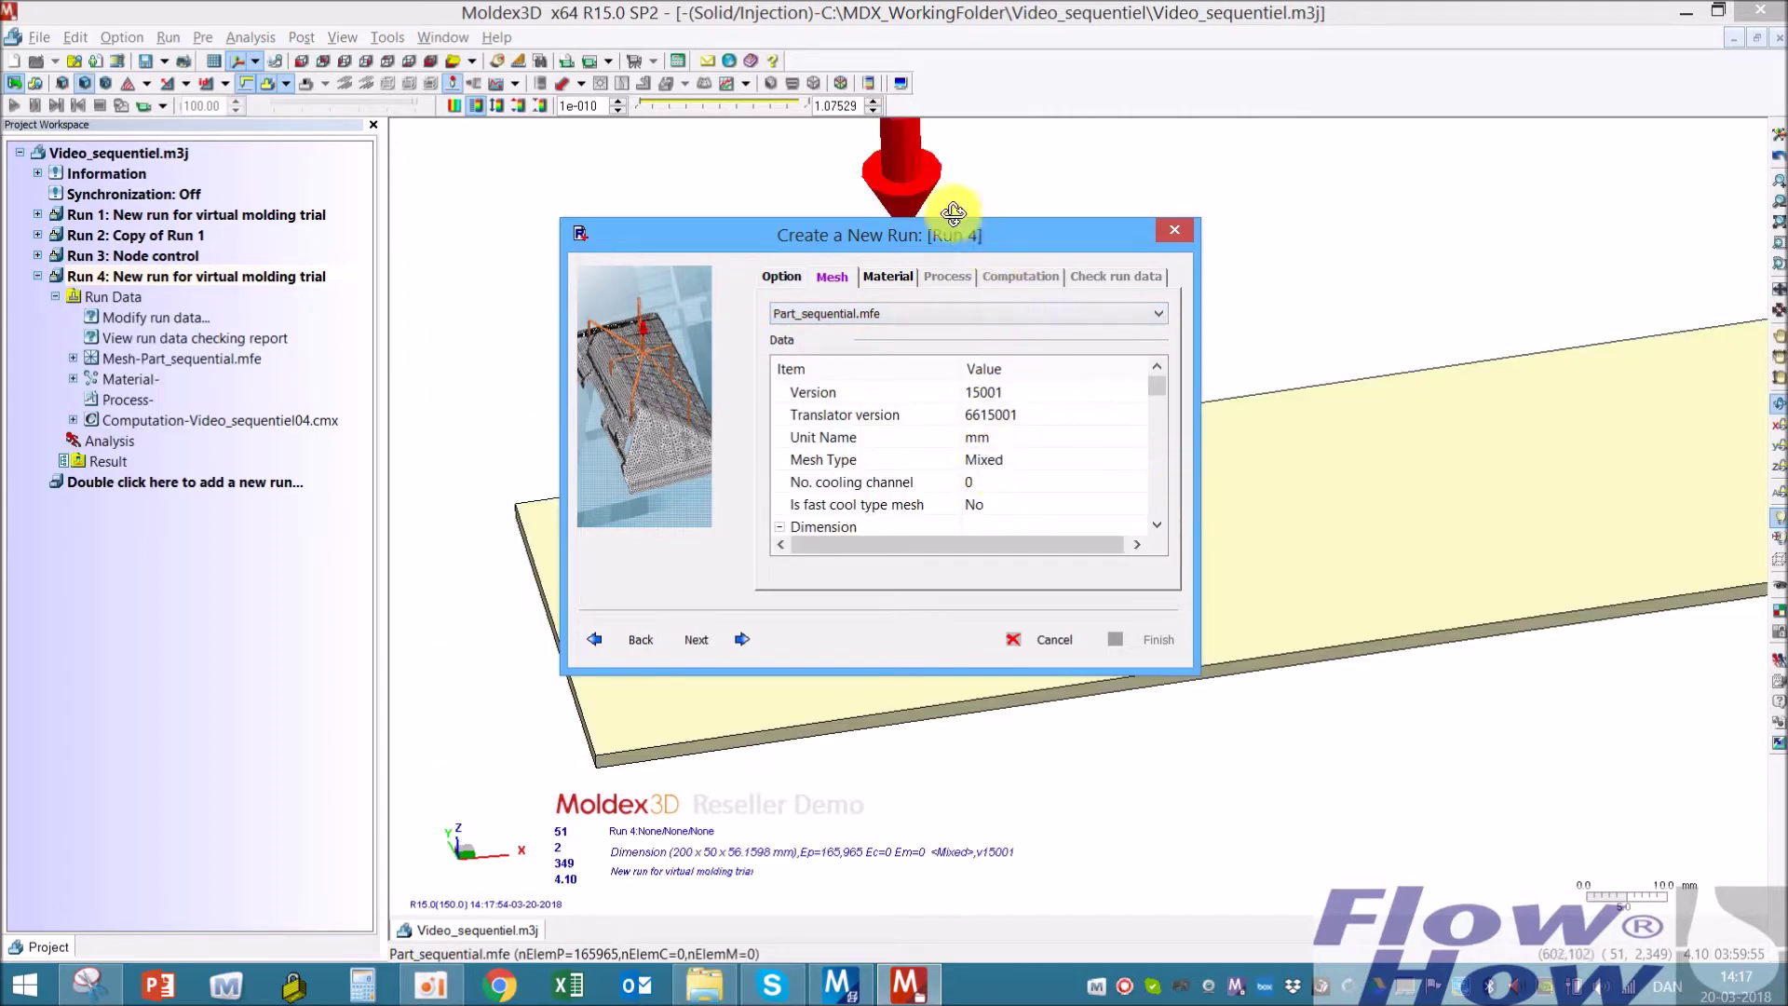
pyautogui.moveTo(954, 236); pyautogui.dragTo(969, 276)
pyautogui.click(903, 317)
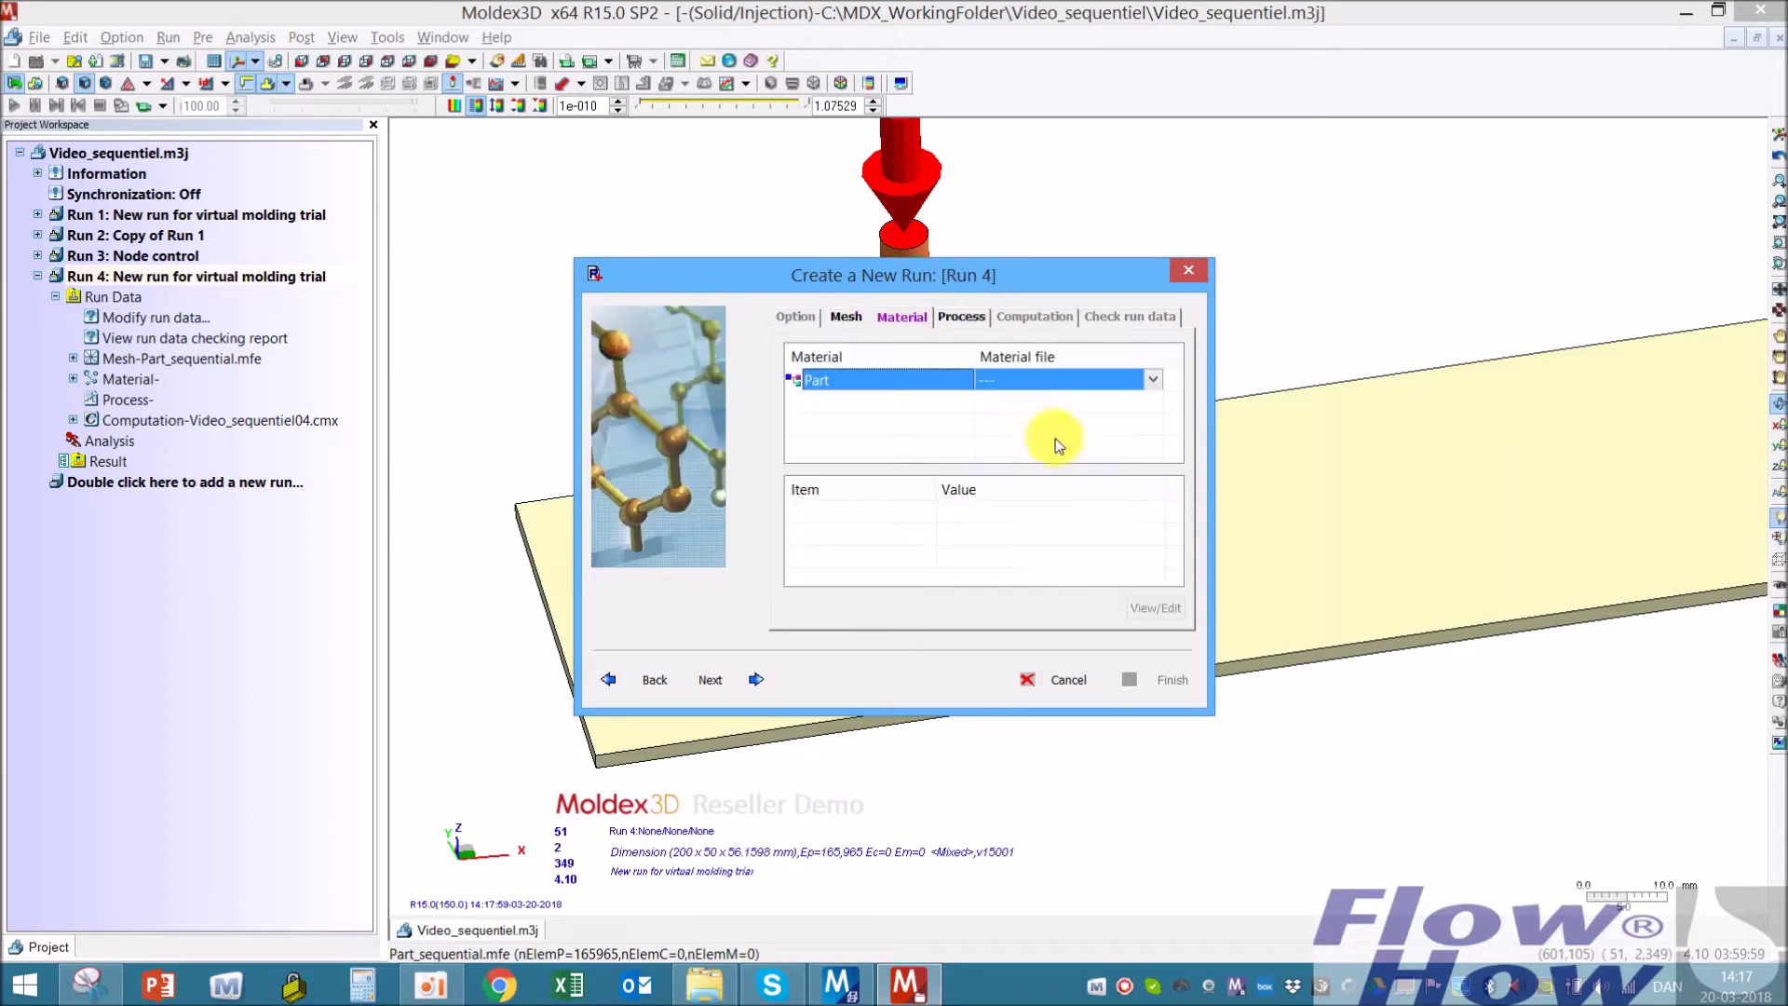
pyautogui.click(1150, 378)
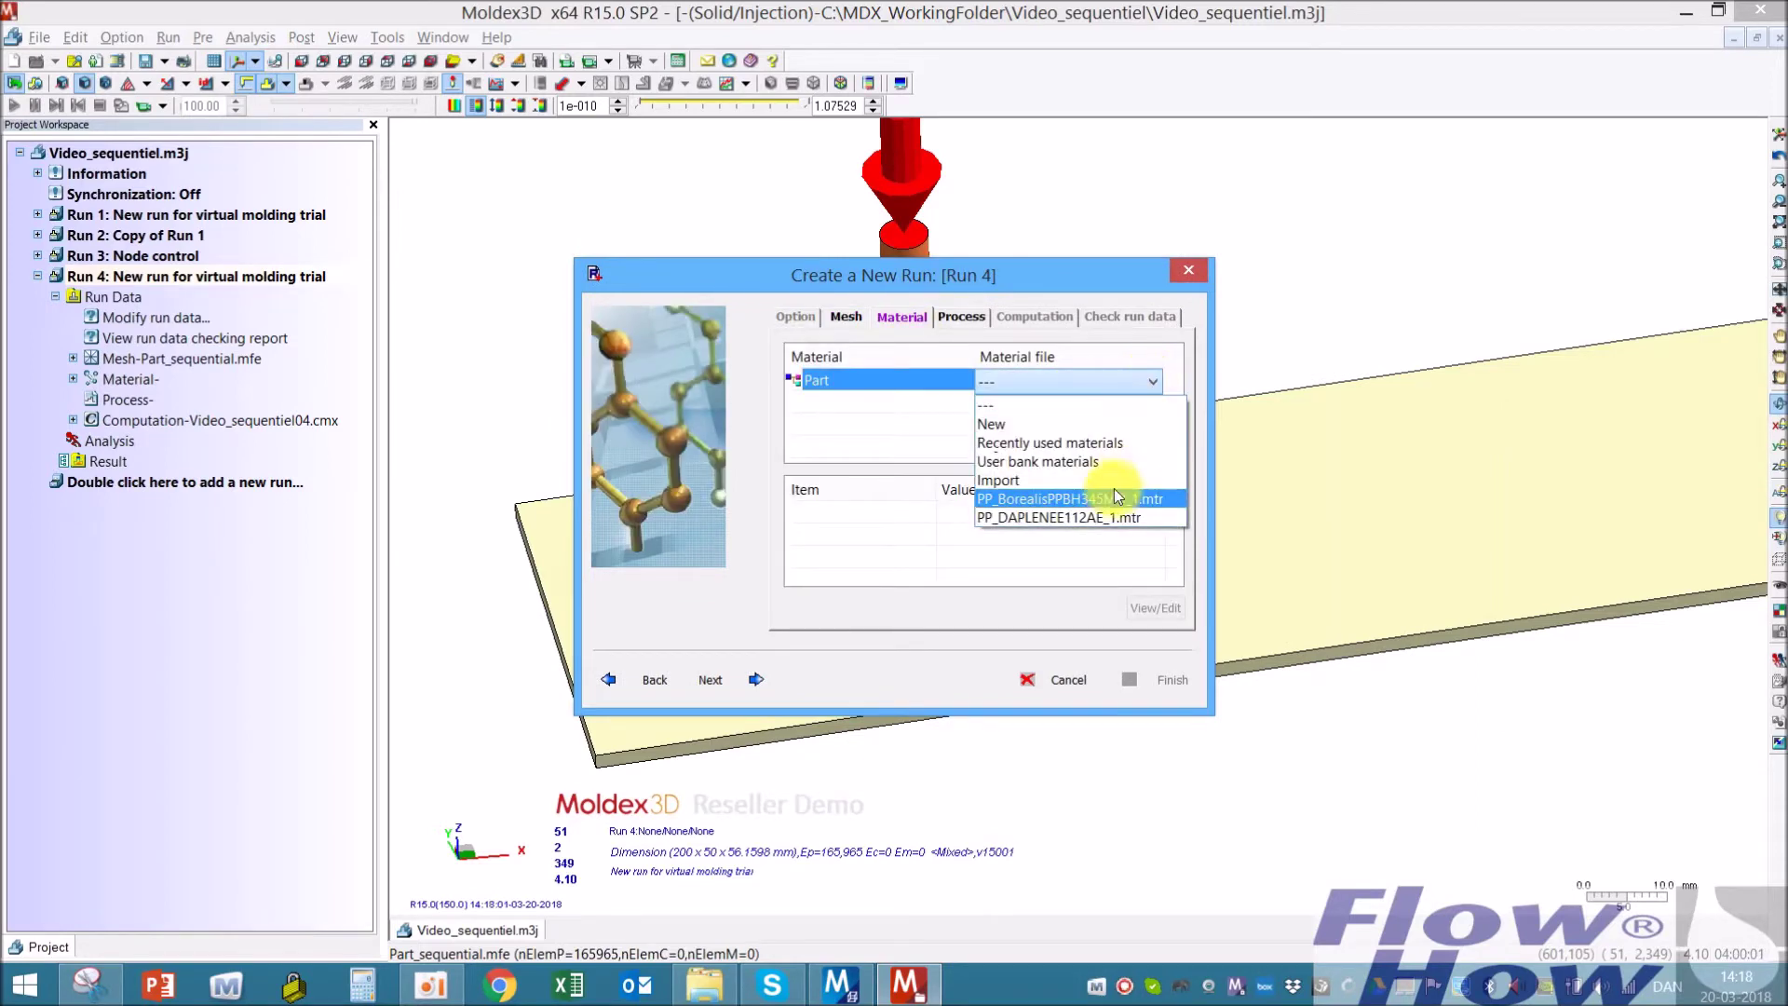
pyautogui.click(1098, 518)
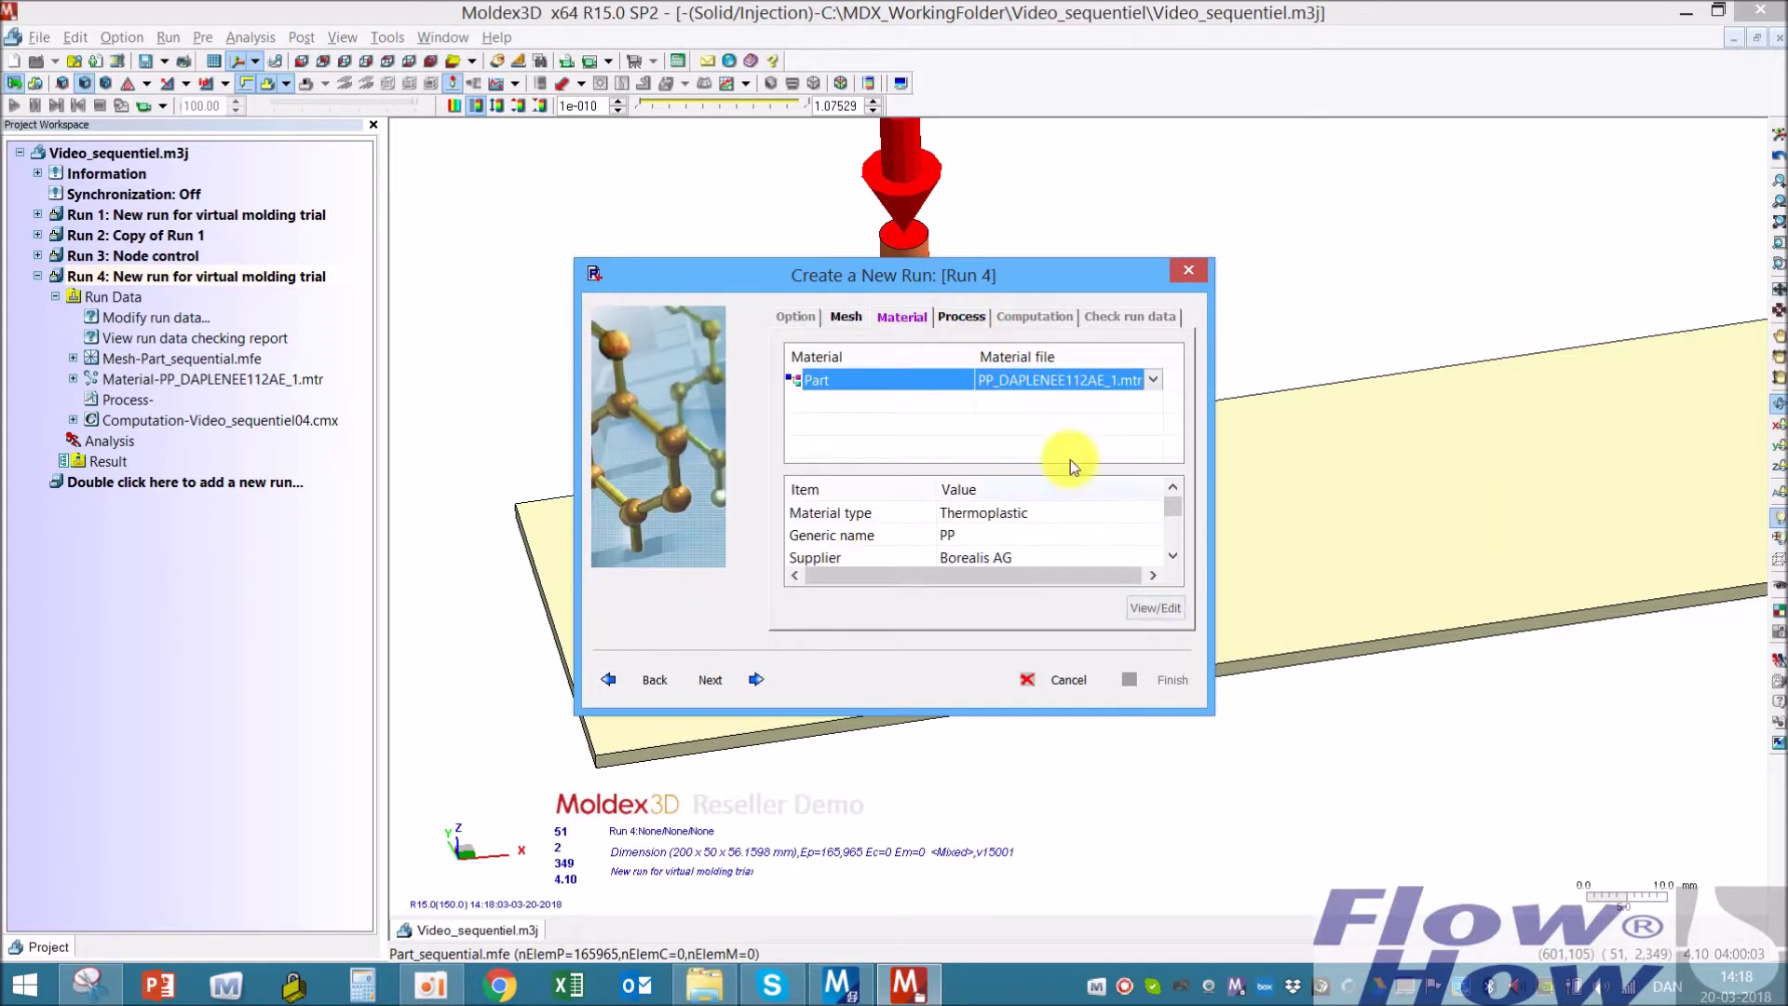
# Choose New on the Process step to create a new process definition for Run 4
pyautogui.click(952, 319)
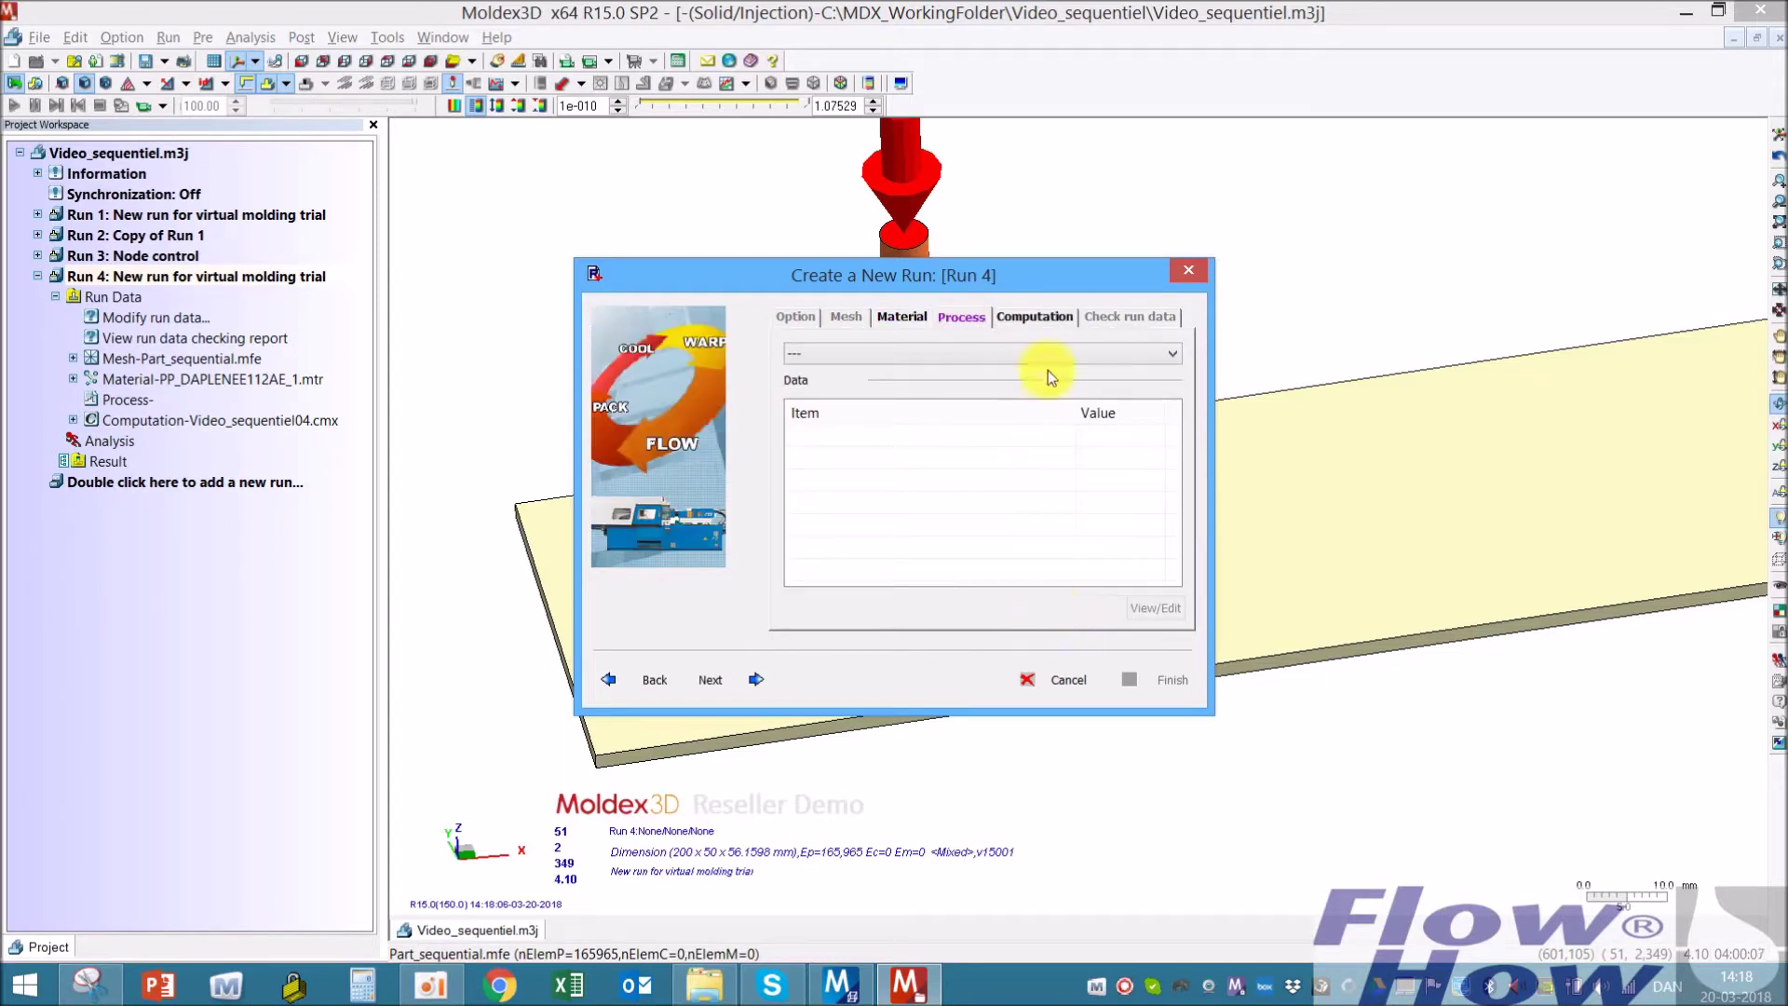
pyautogui.click(1054, 354)
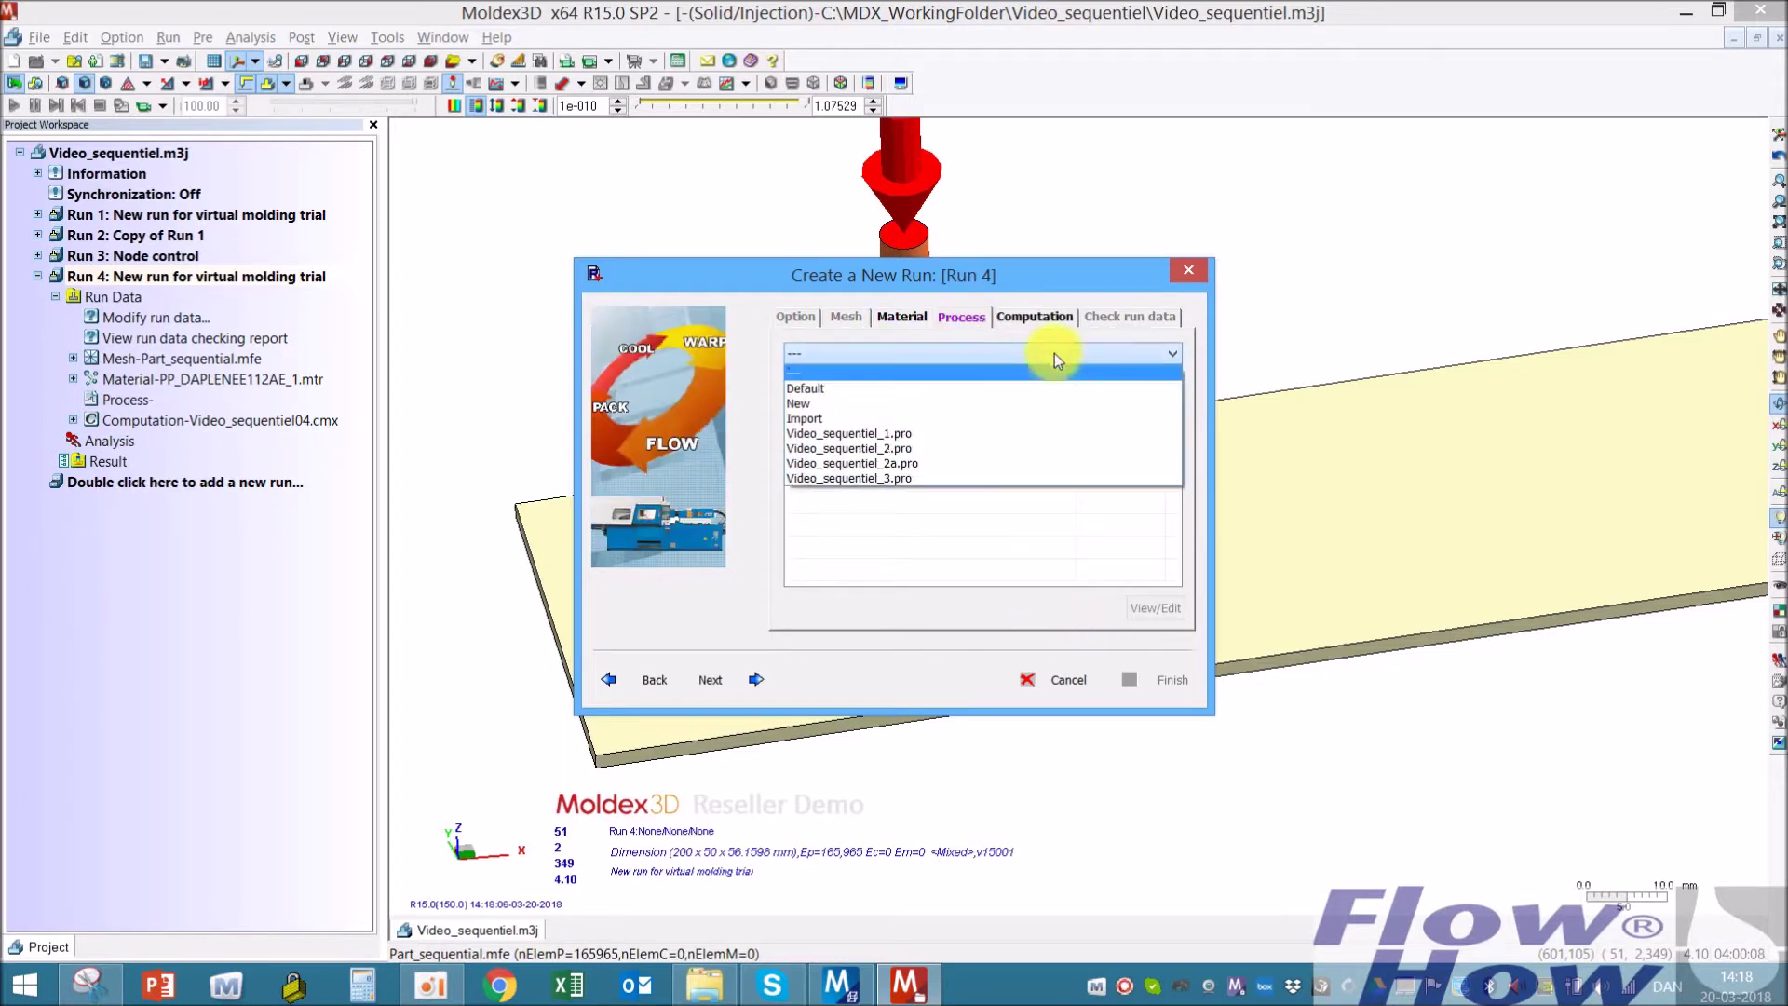
pyautogui.click(912, 403)
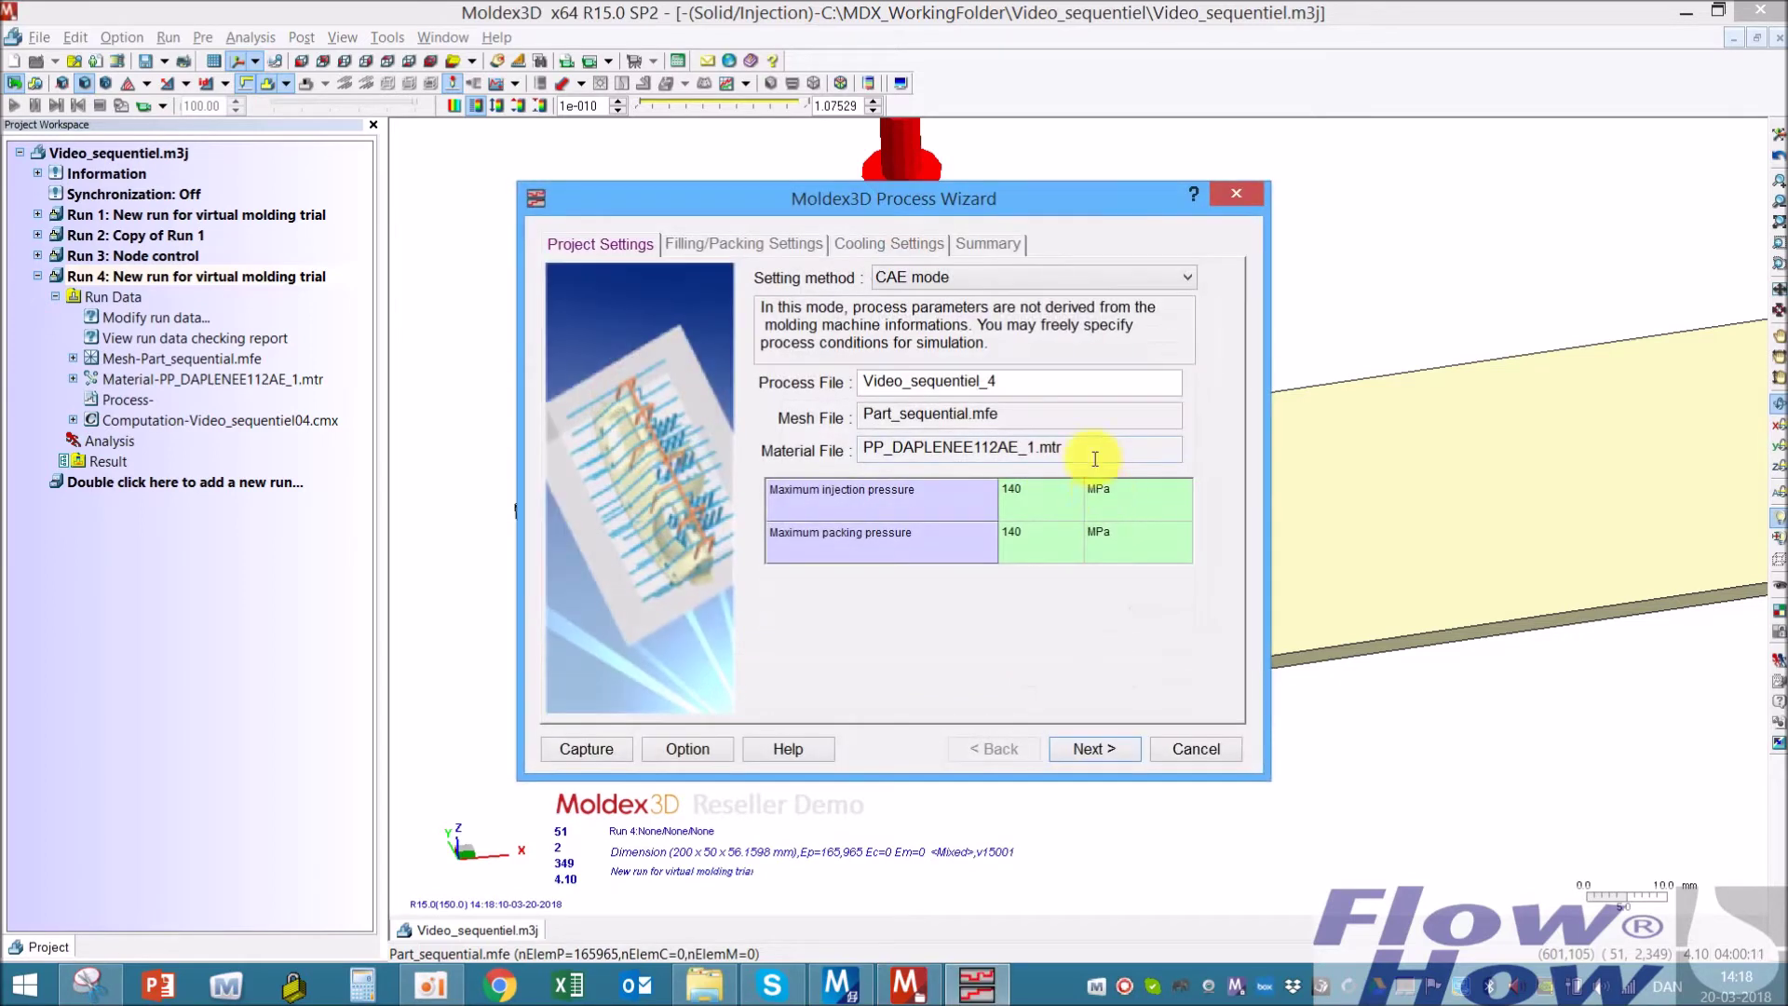
# Set the maximum injection pressure to 500 MPa and advance to the filling/packing settings
pyautogui.click(1034, 494)
pyautogui.write('50')
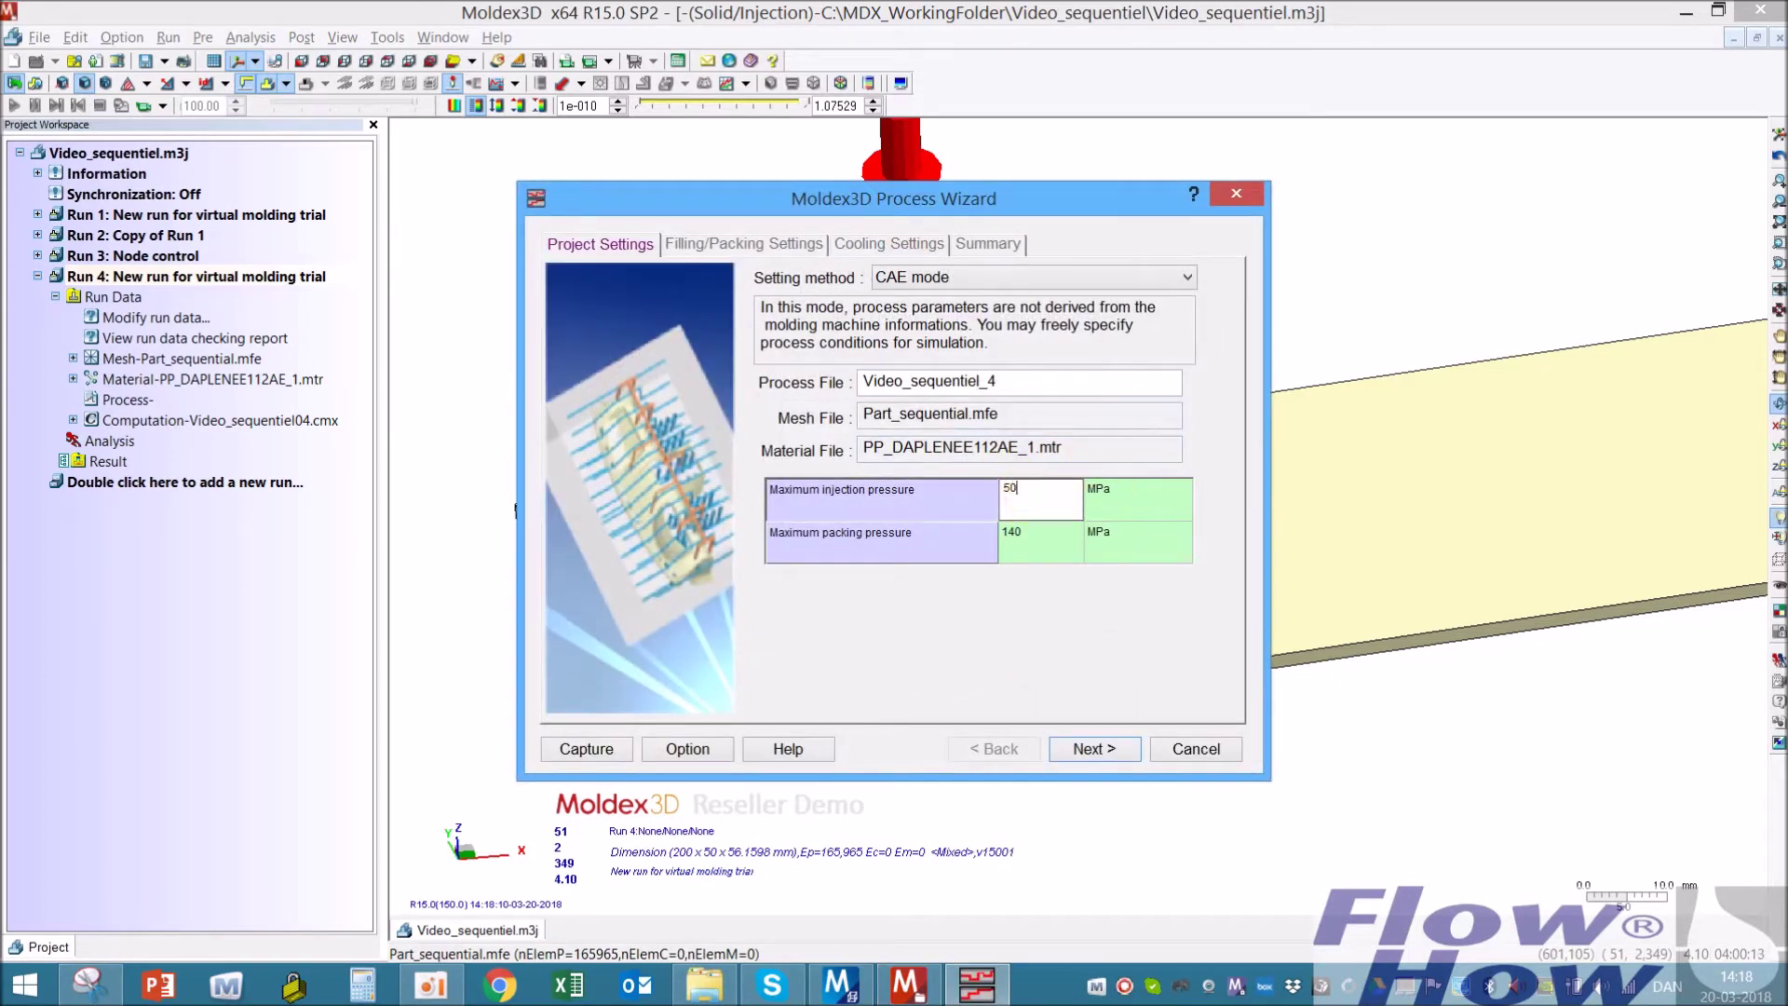
pyautogui.write('0')
pyautogui.click(1055, 550)
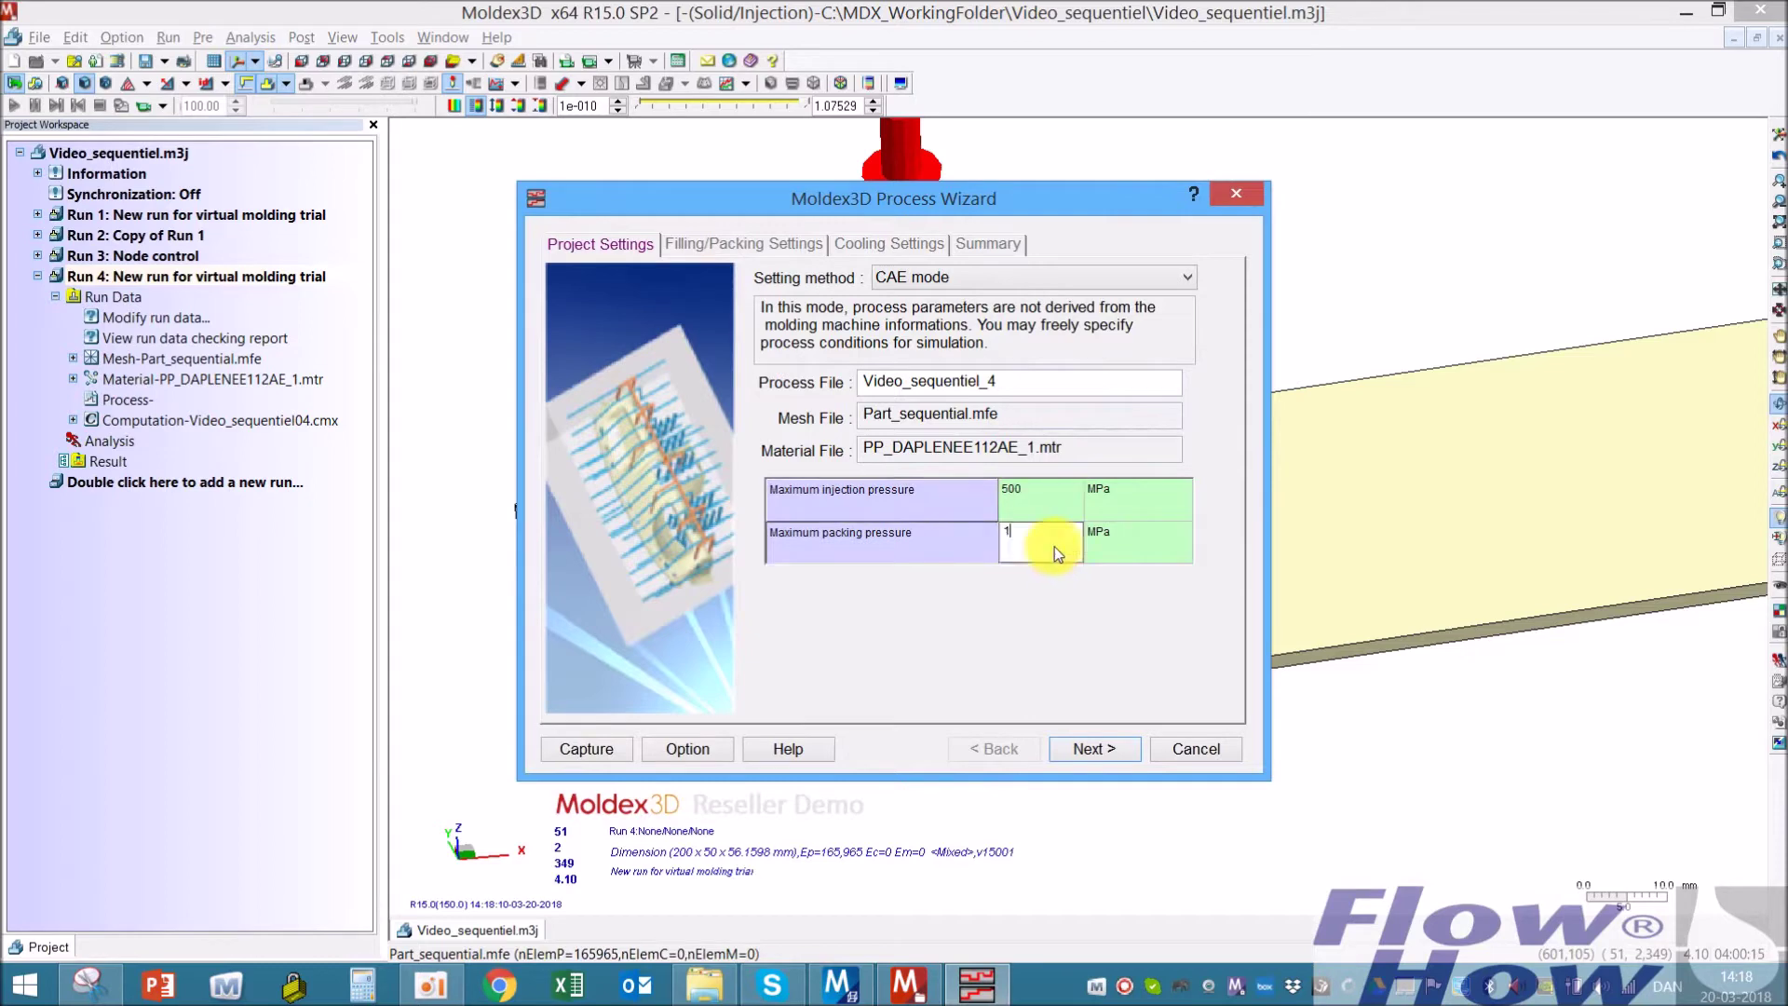
pyautogui.click(1096, 747)
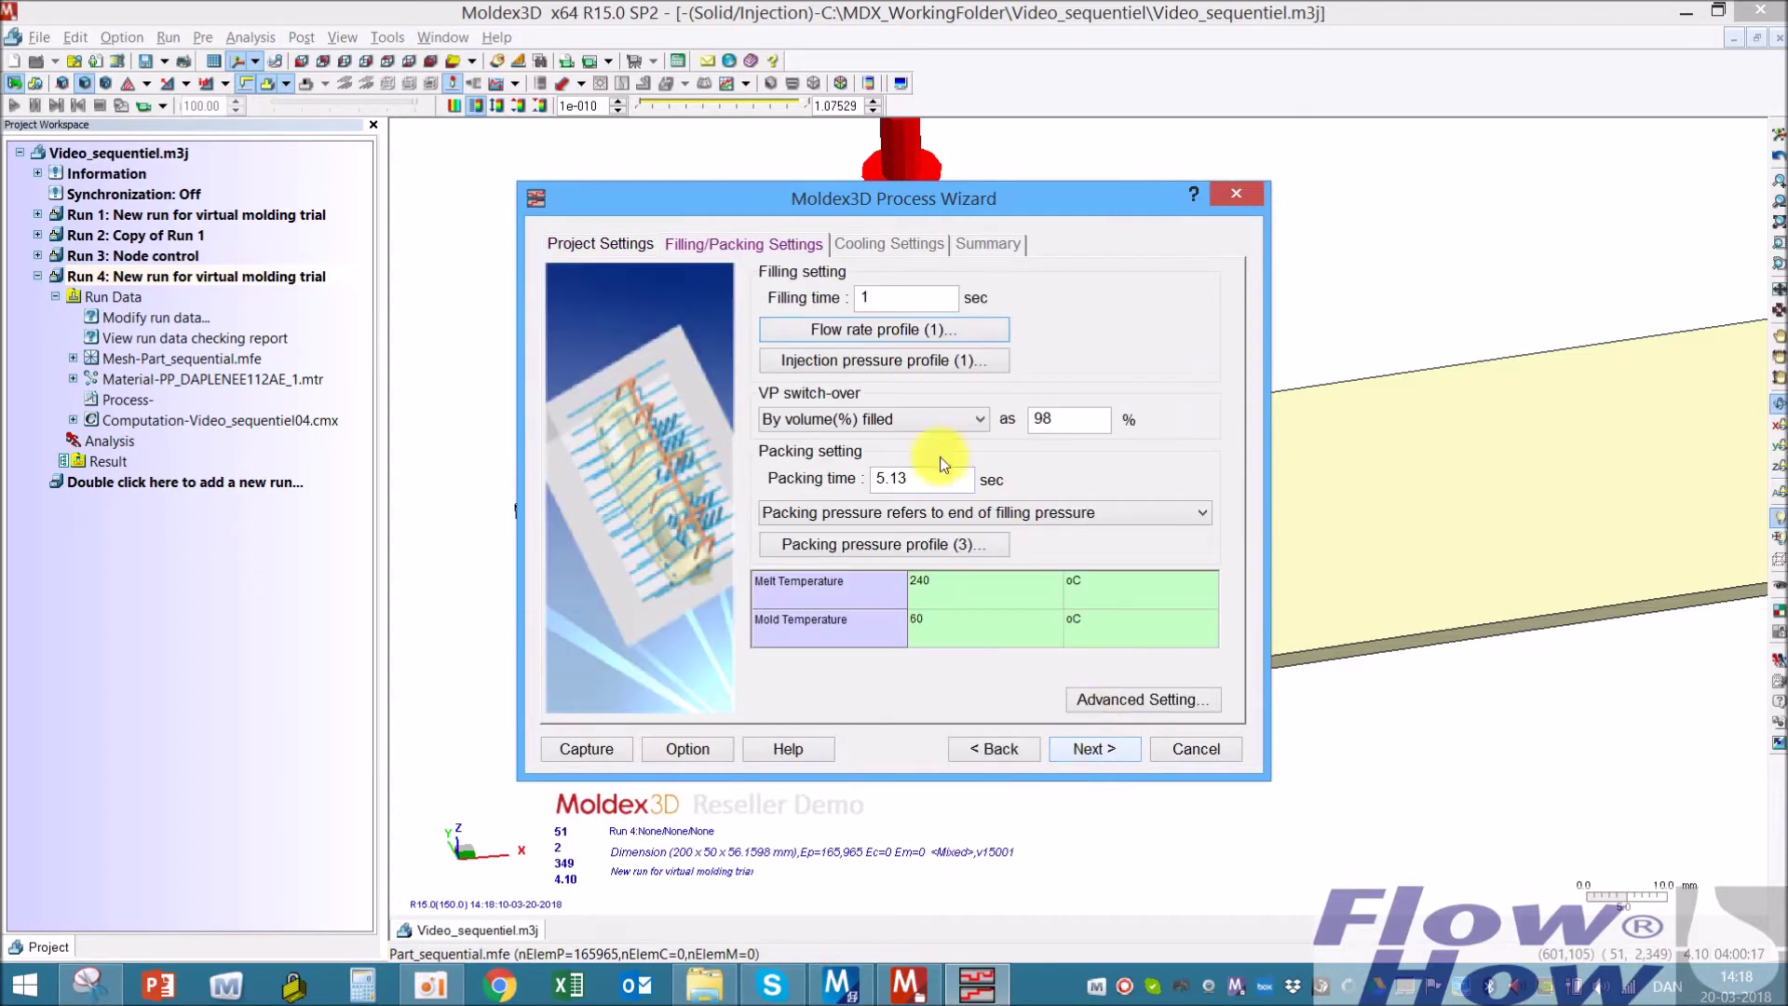
# Make packing pressure refer to machine pressure and set the packing time to 8 s
pyautogui.click(893, 296)
pyautogui.click(956, 518)
pyautogui.click(959, 536)
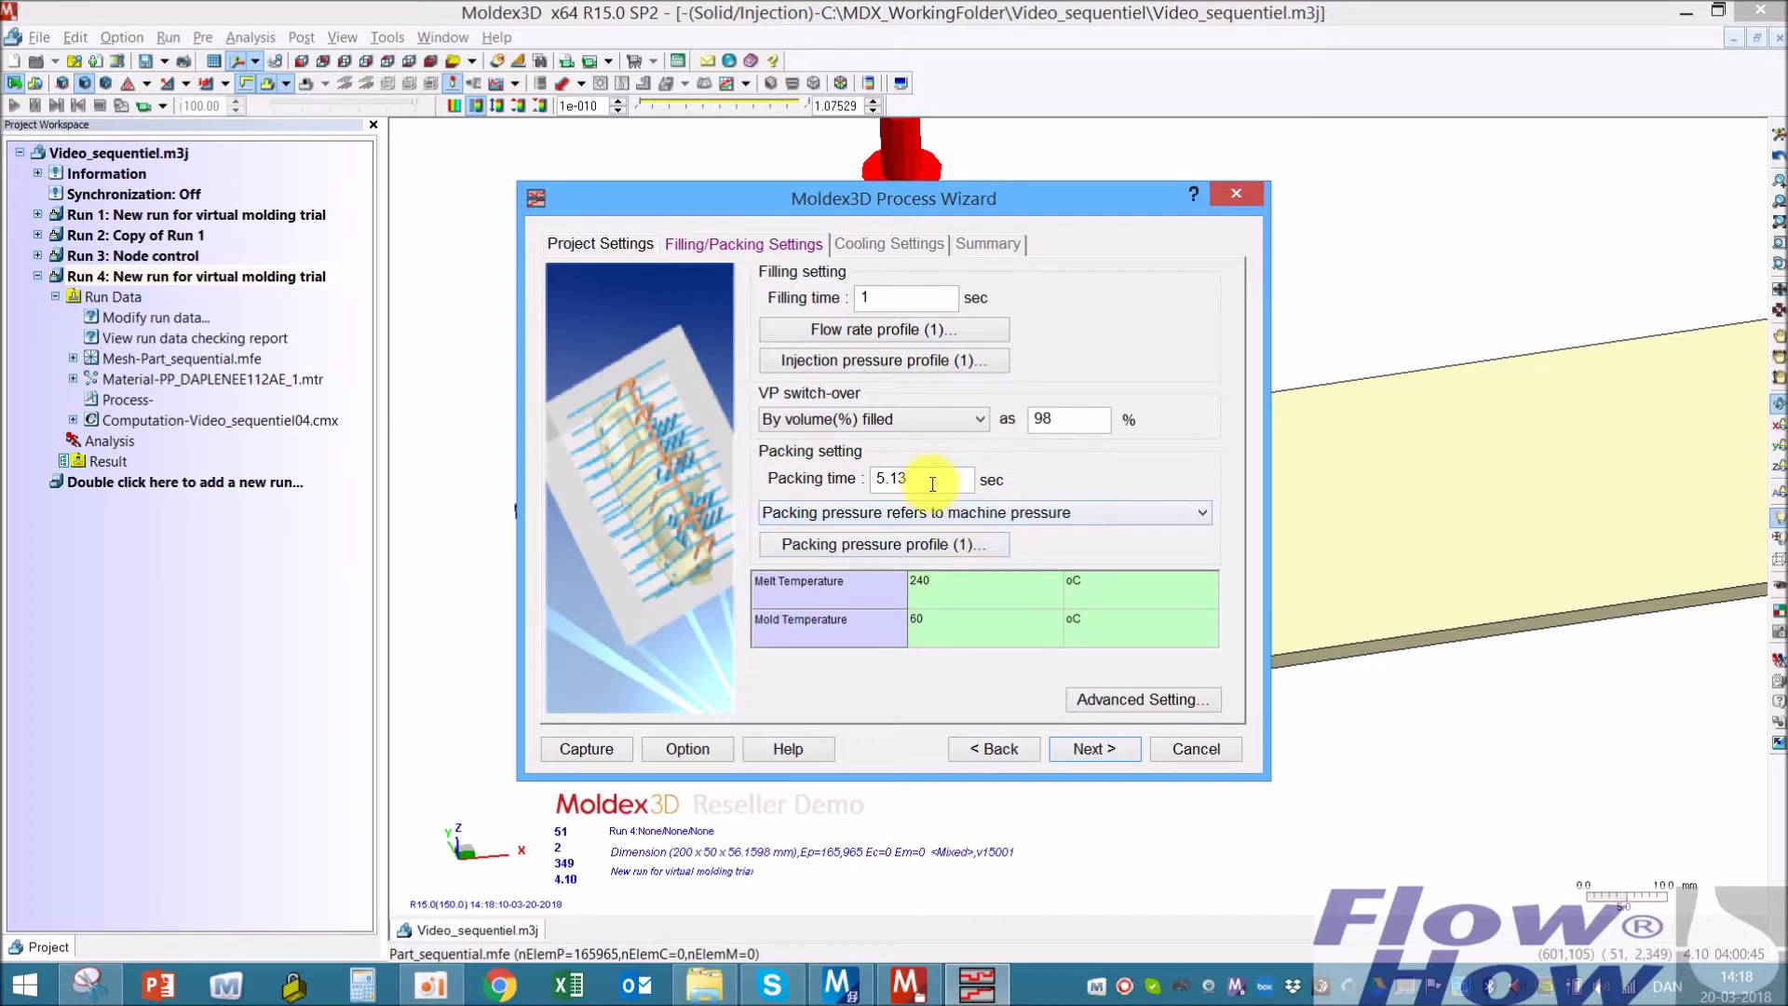
pyautogui.moveTo(911, 477); pyautogui.dragTo(819, 475)
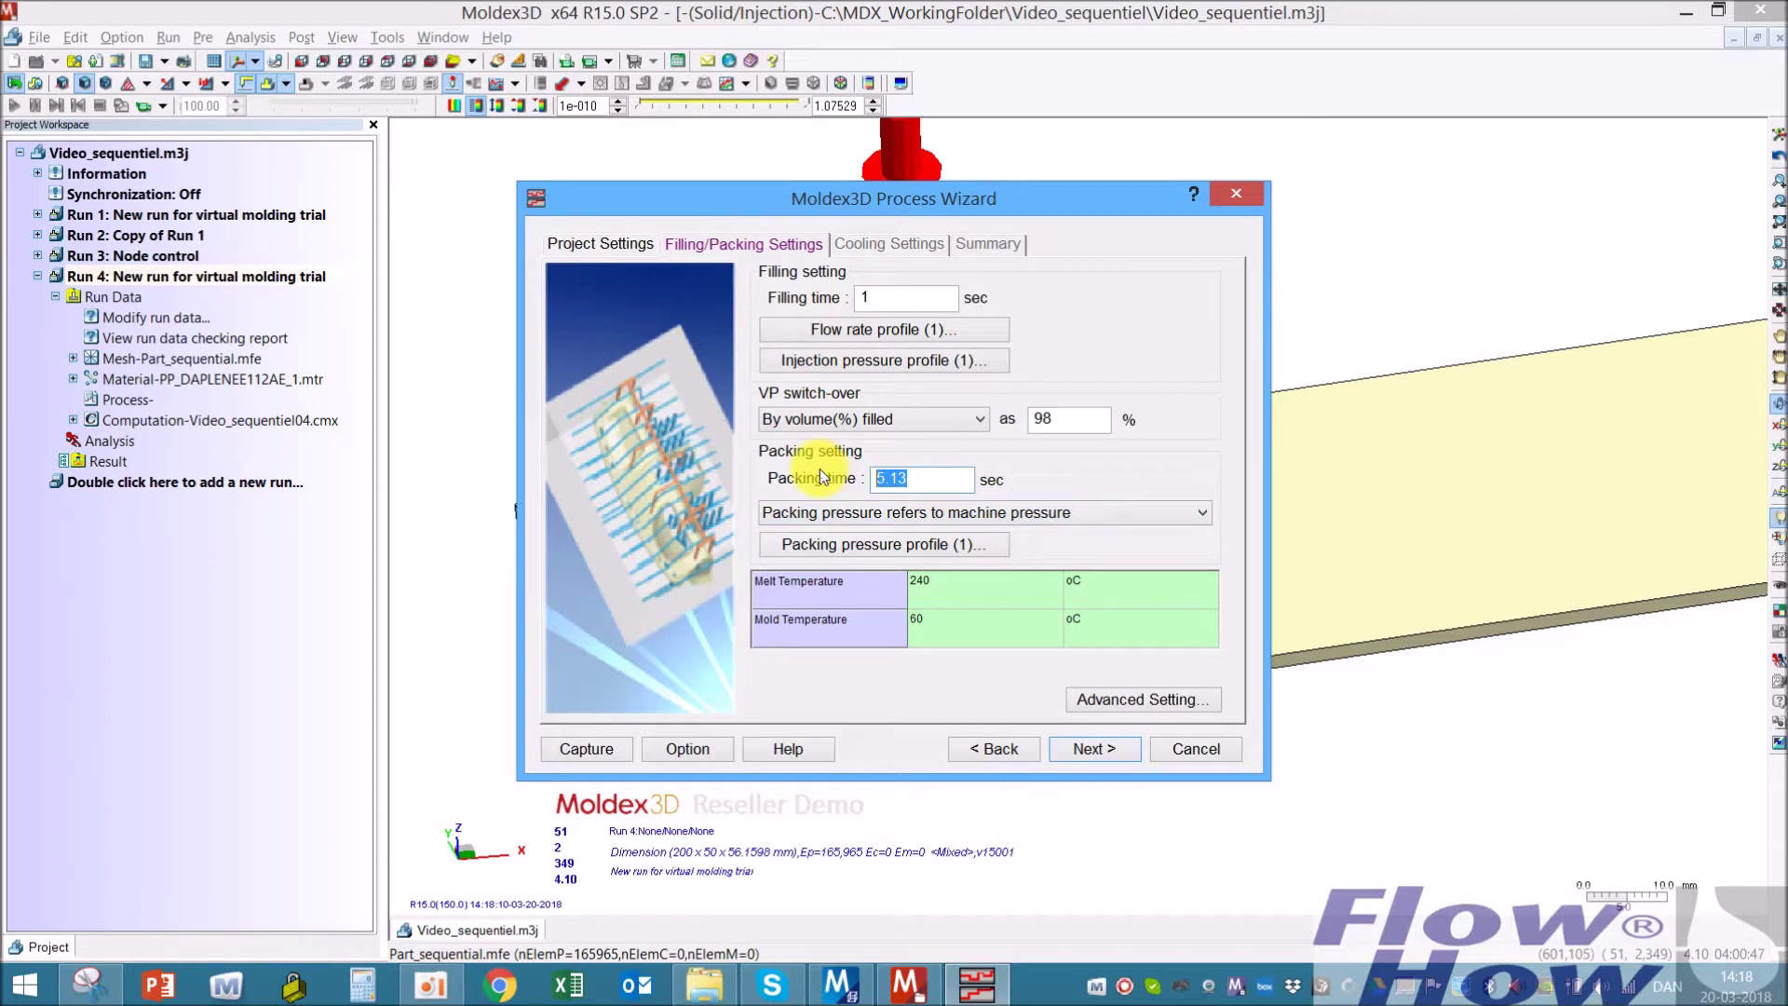
pyautogui.write('8')
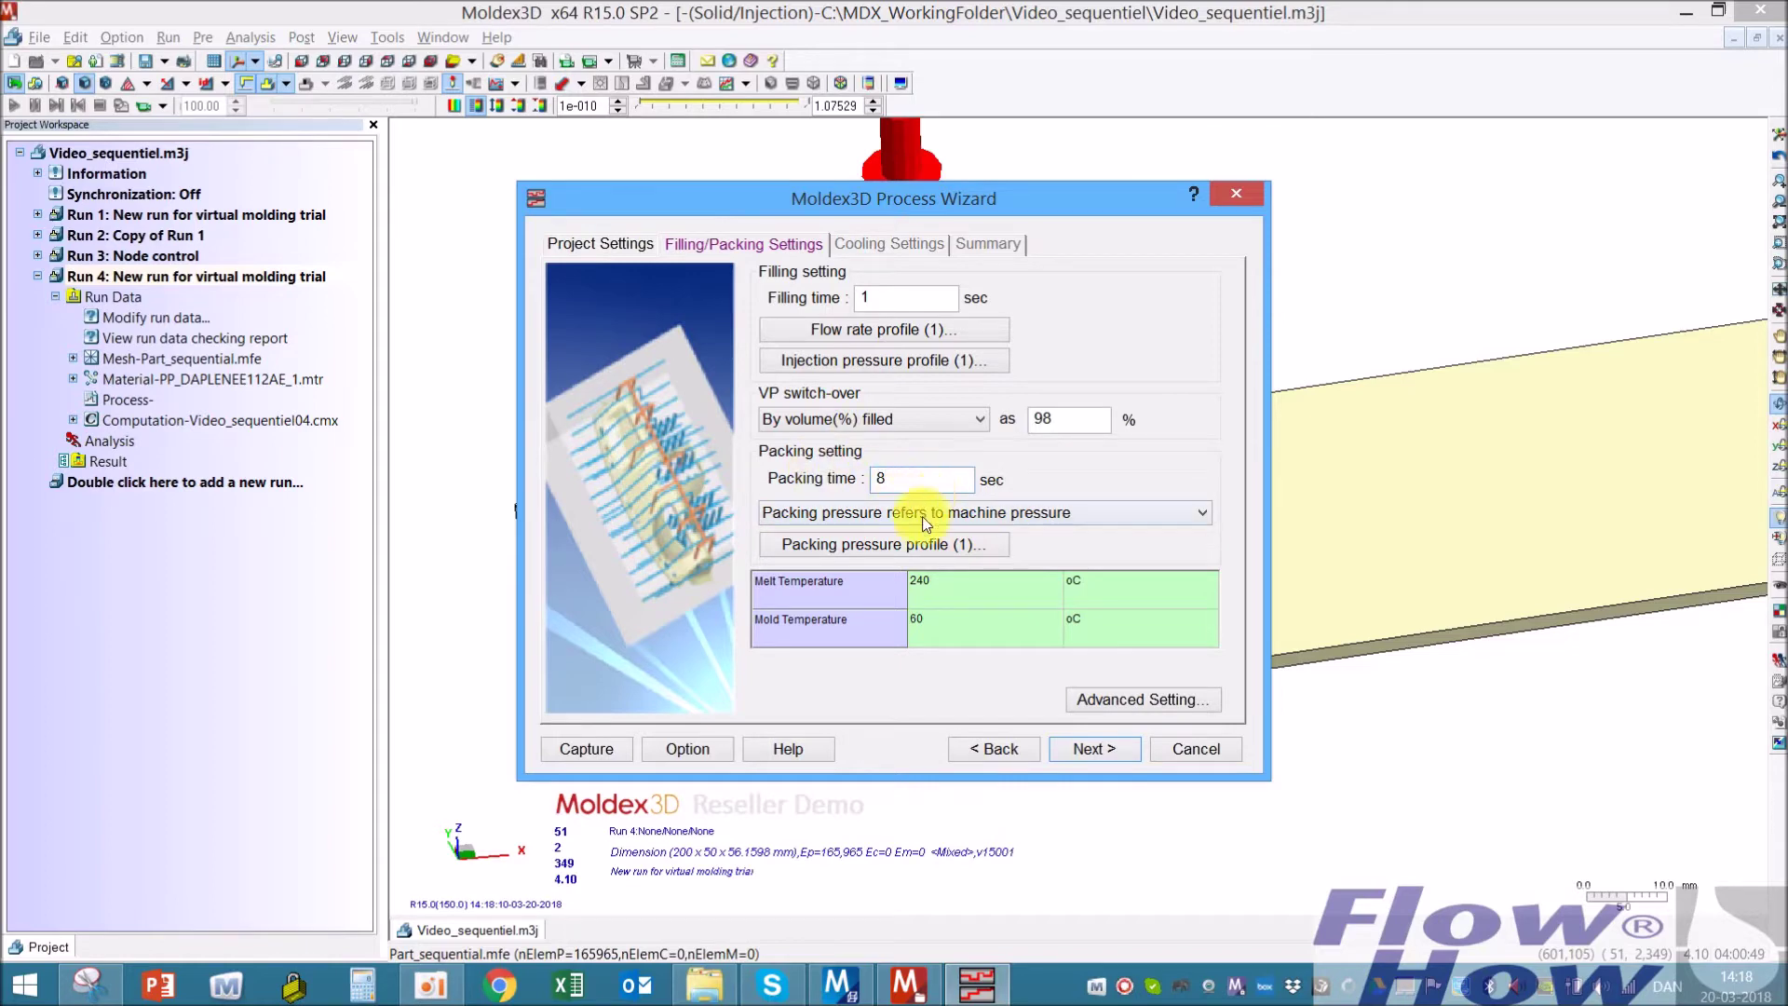
pyautogui.click(933, 545)
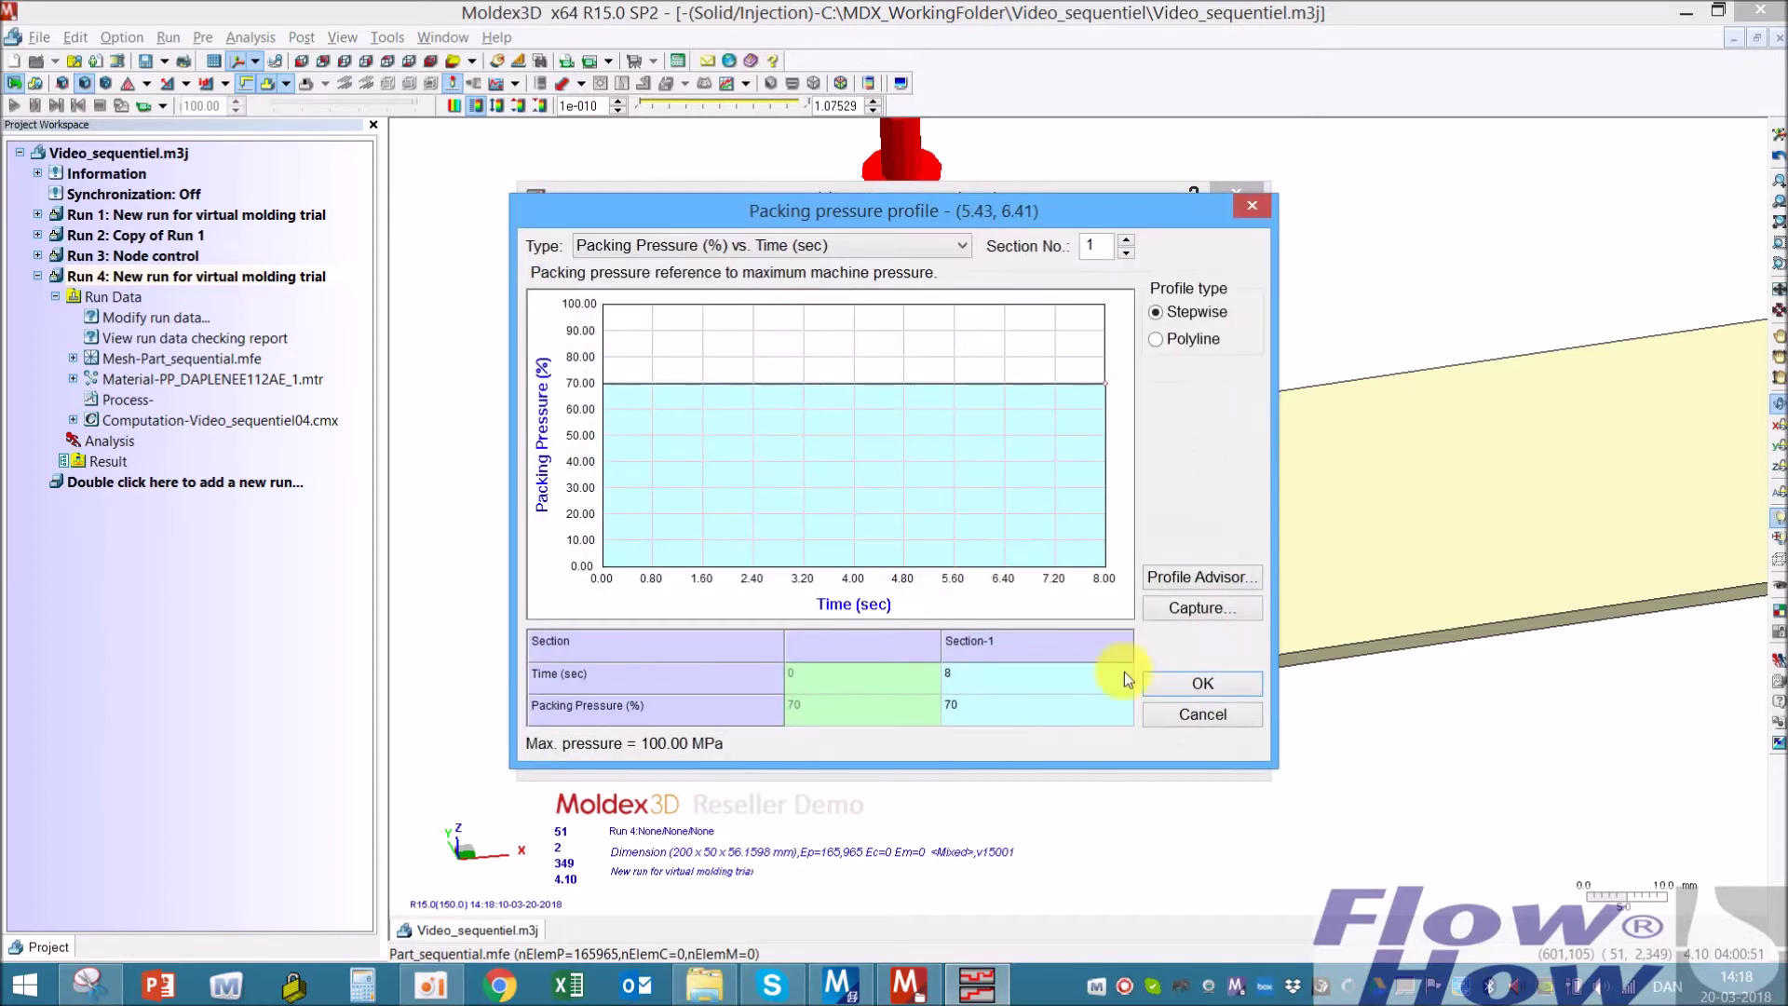
# Set the packing profile to Packing Pressure (MPa) vs. Time with Section-1 at 500, leaving Advanced Setting unchanged
pyautogui.click(768, 246)
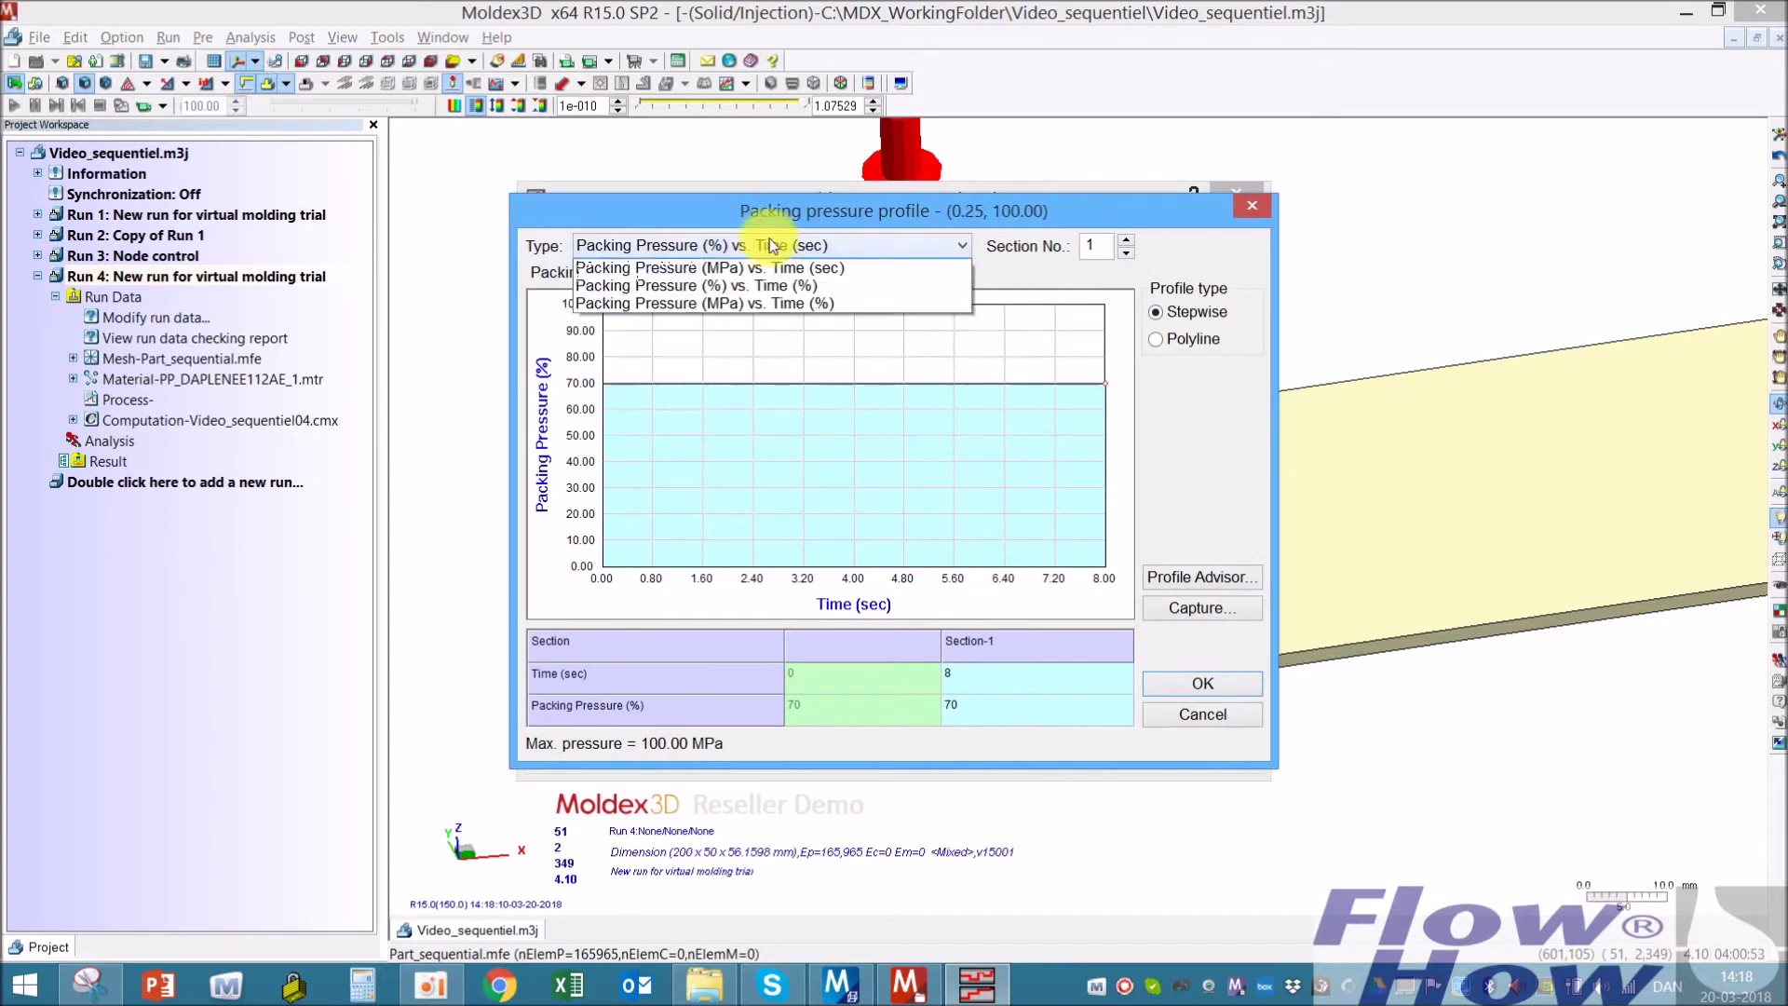
pyautogui.click(781, 289)
pyautogui.click(1026, 712)
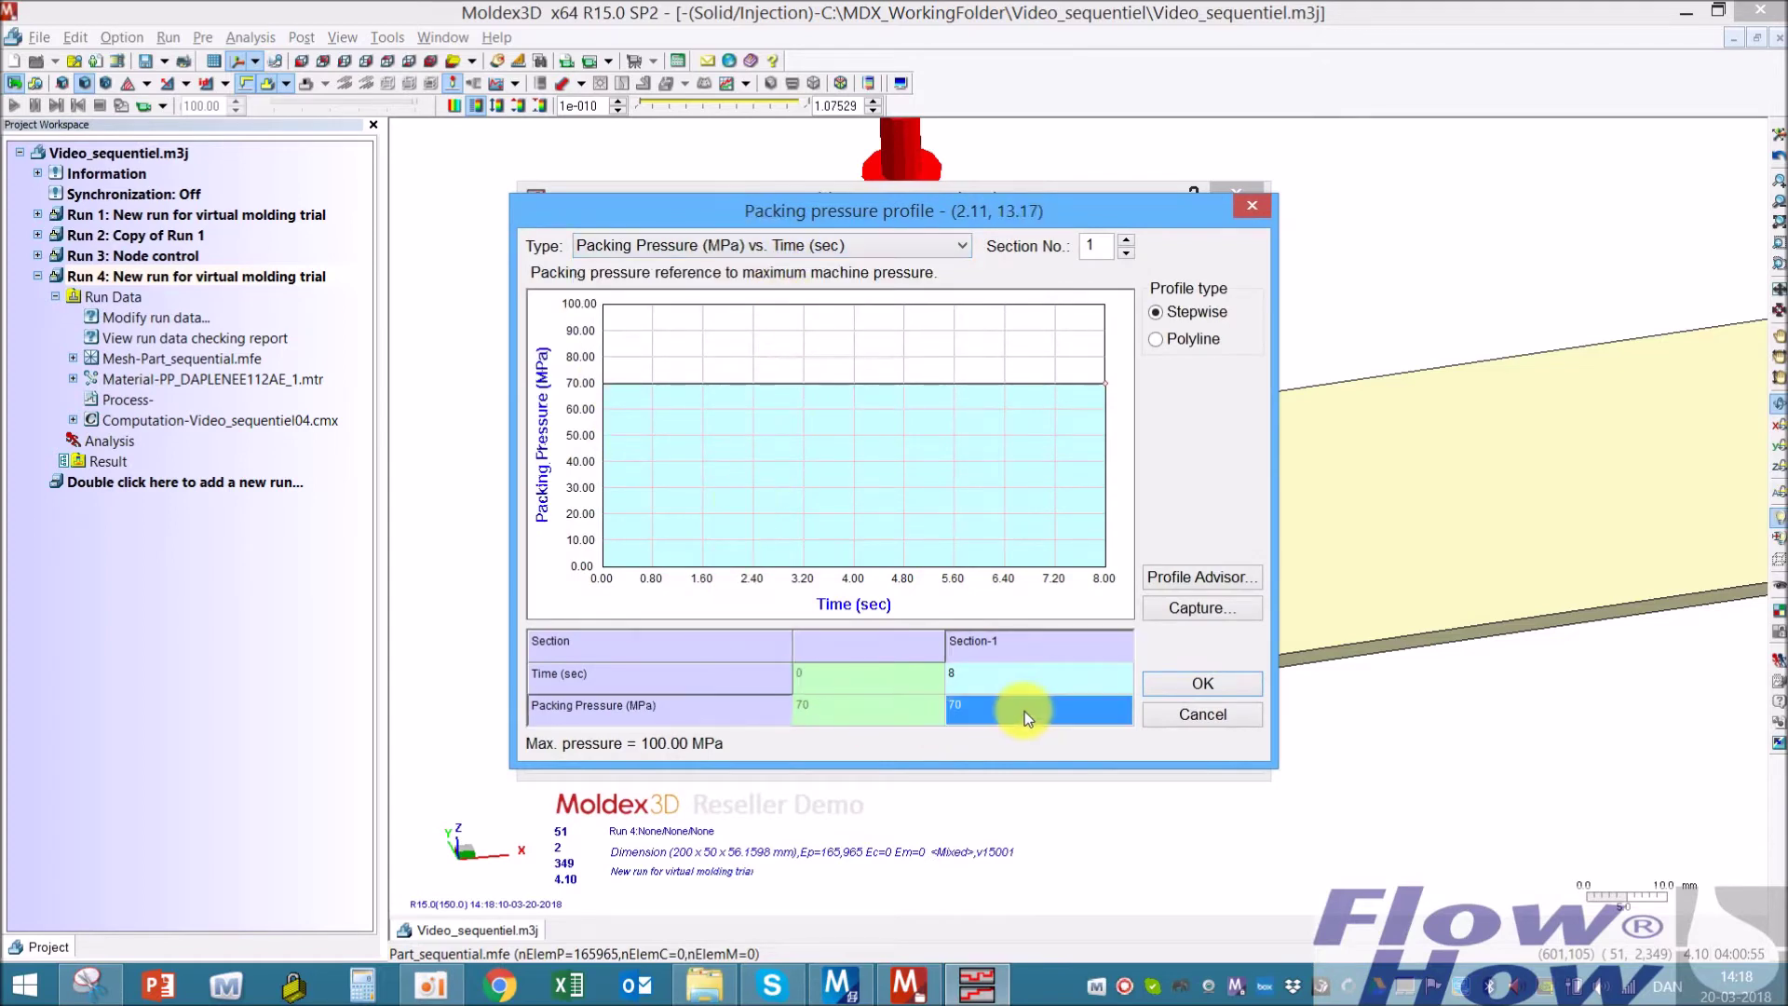
pyautogui.write('500')
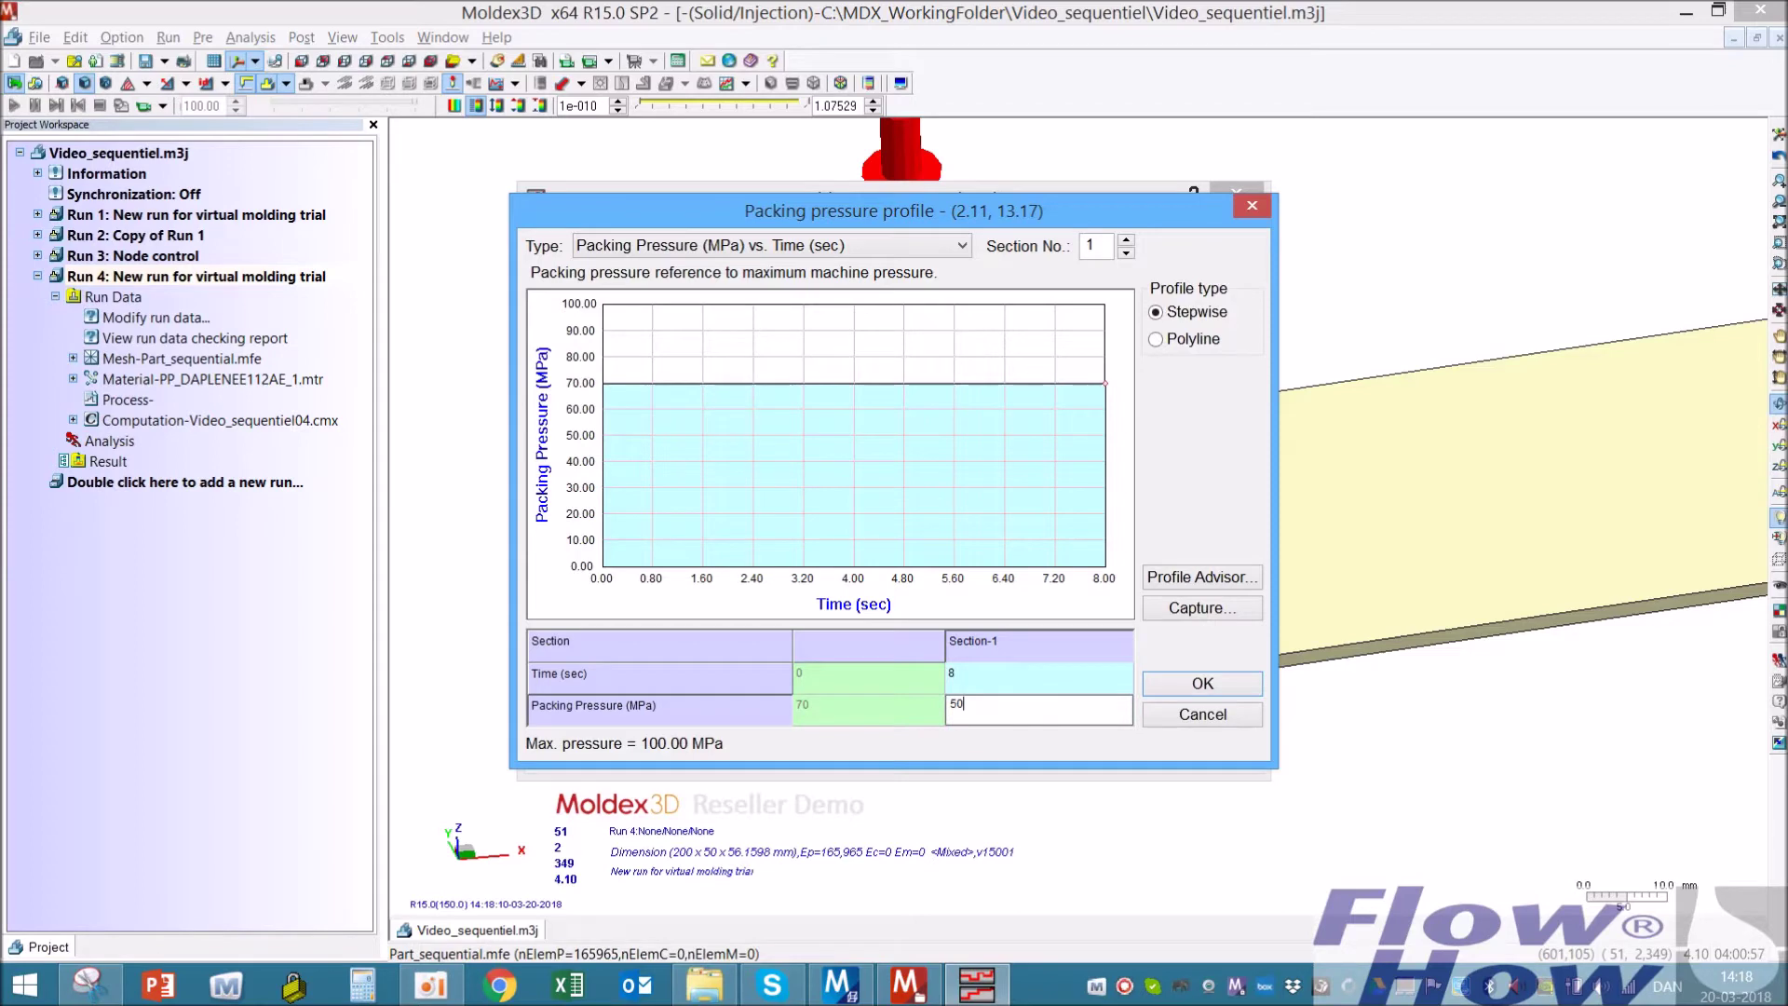
pyautogui.press('Return')
pyautogui.click(1207, 679)
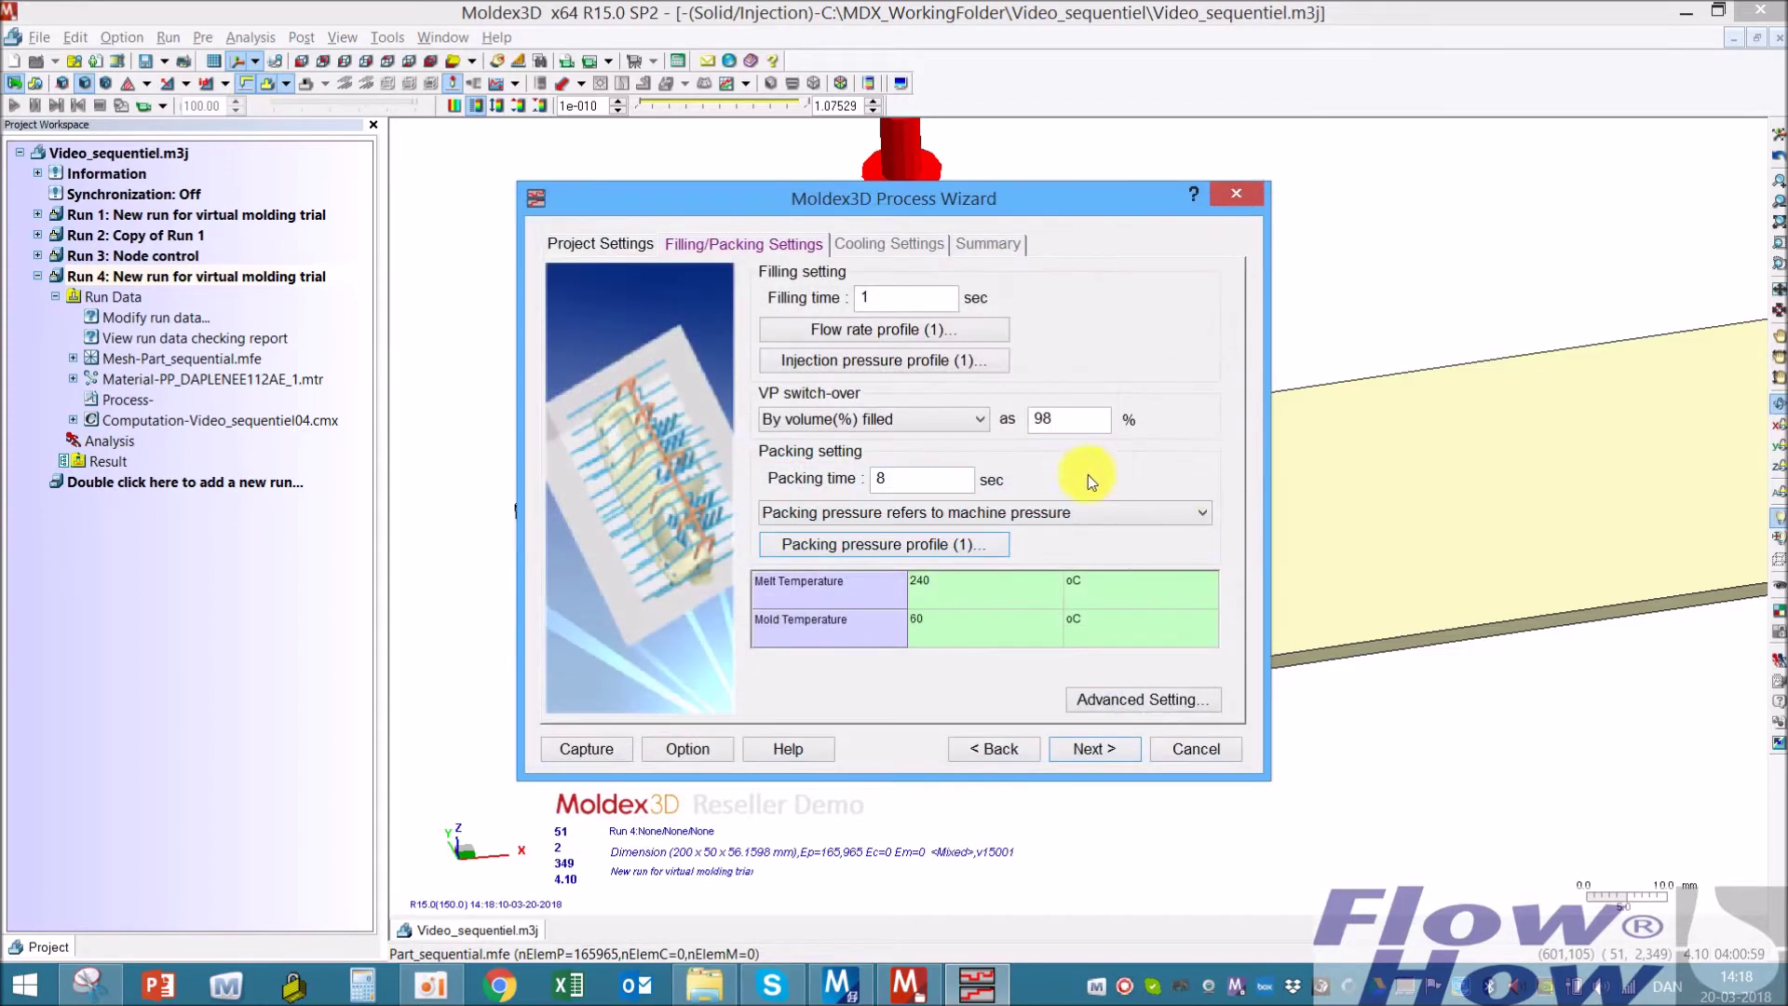
pyautogui.click(1153, 699)
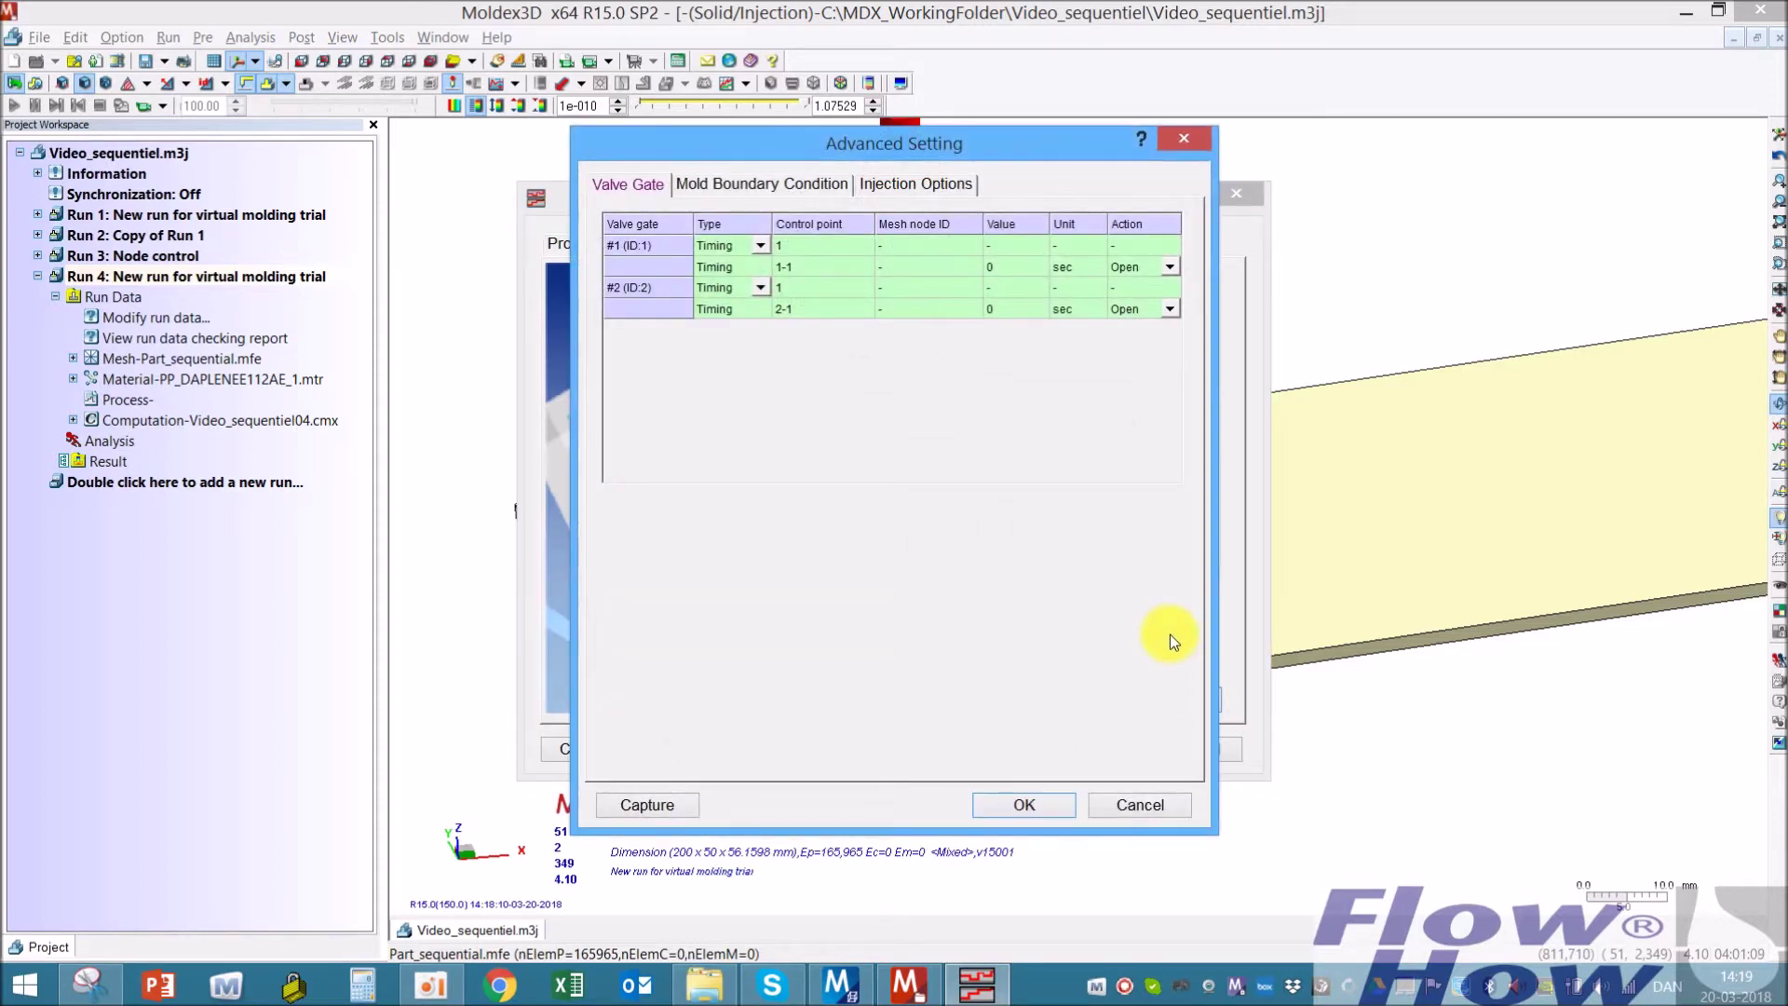
pyautogui.click(1151, 803)
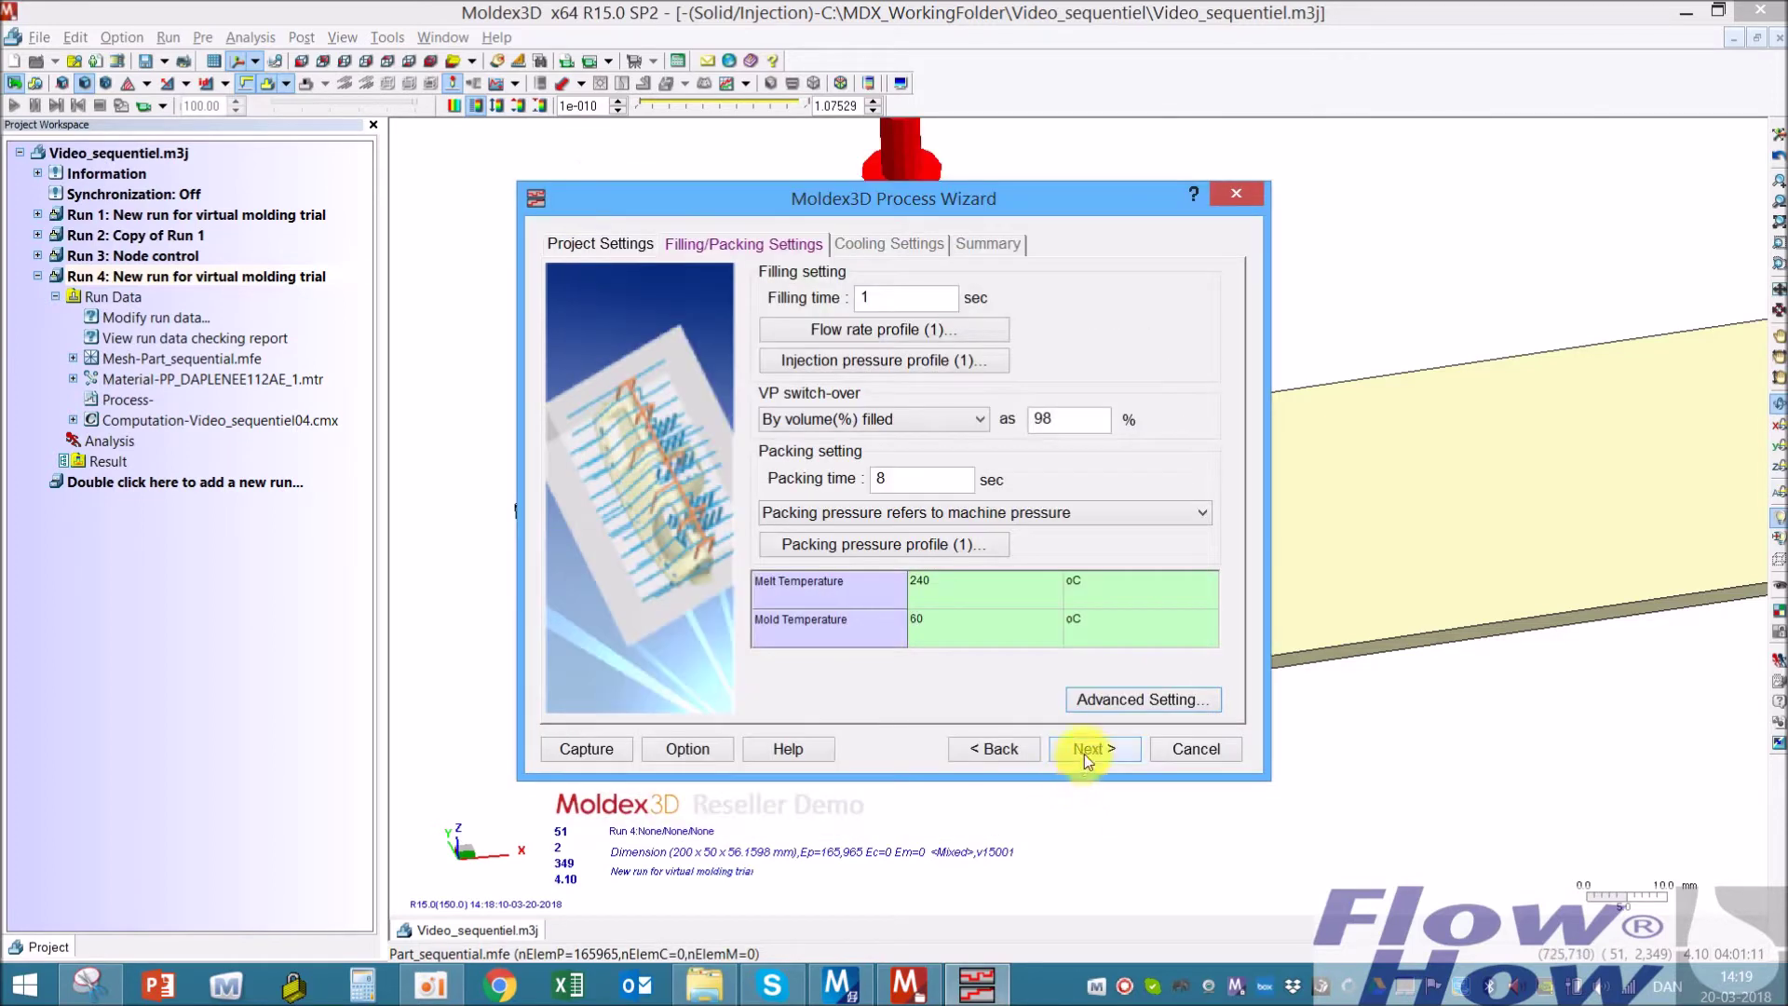
# Move the wizard windows aside and rotate, pan and zoom the view to inspect the runner and plate
pyautogui.moveTo(1041, 192); pyautogui.dragTo(642, 173)
pyautogui.moveTo(1057, 272); pyautogui.dragTo(470, 334)
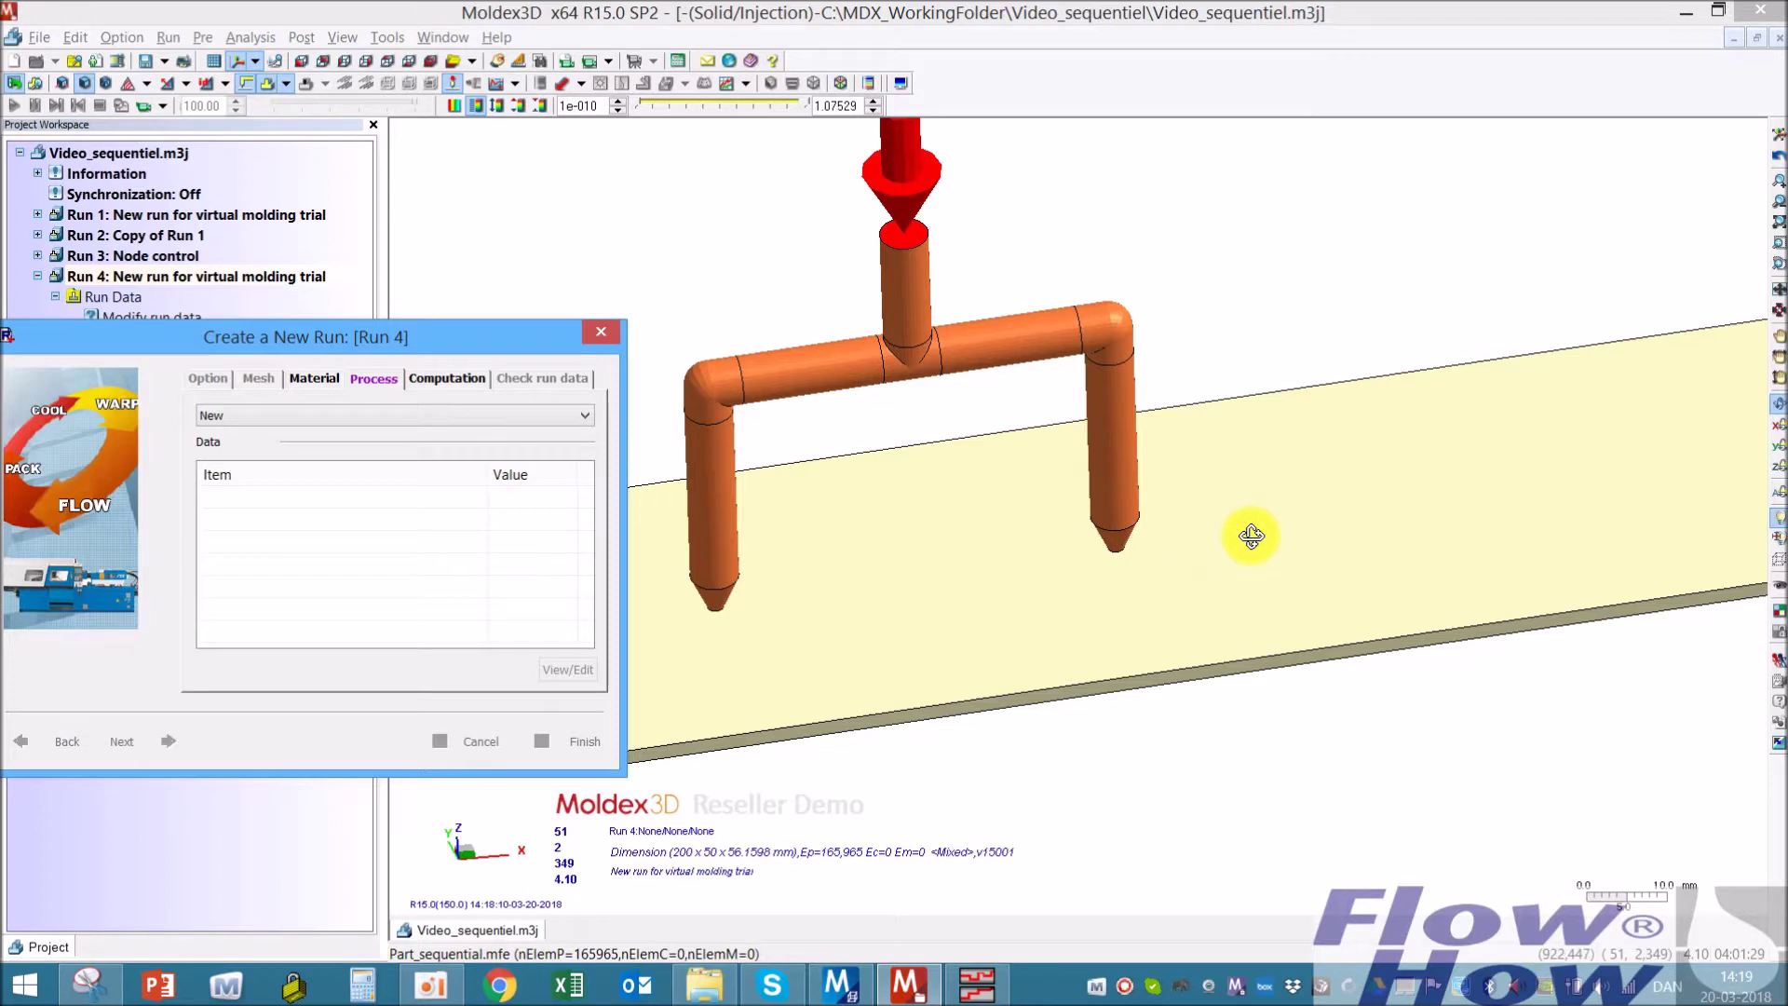
pyautogui.moveTo(1442, 604); pyautogui.dragTo(1219, 559)
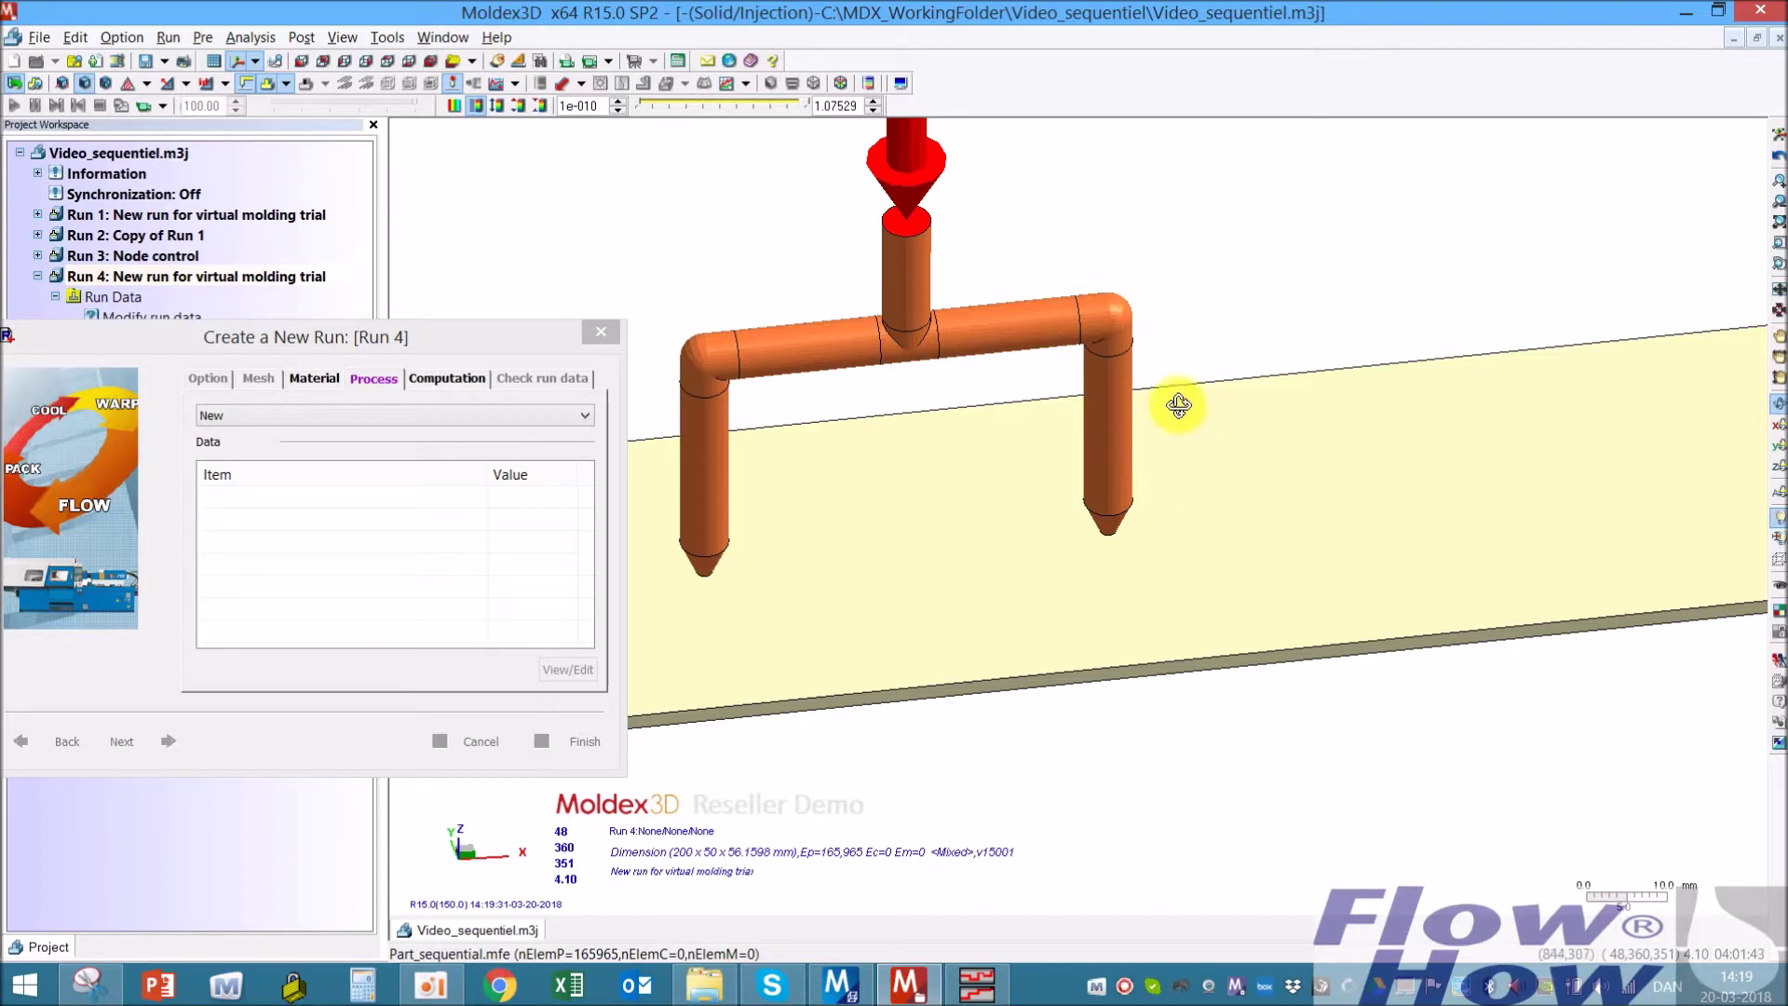
pyautogui.moveTo(1178, 405); pyautogui.dragTo(1249, 531)
pyautogui.scroll(-2, 1338, 541)
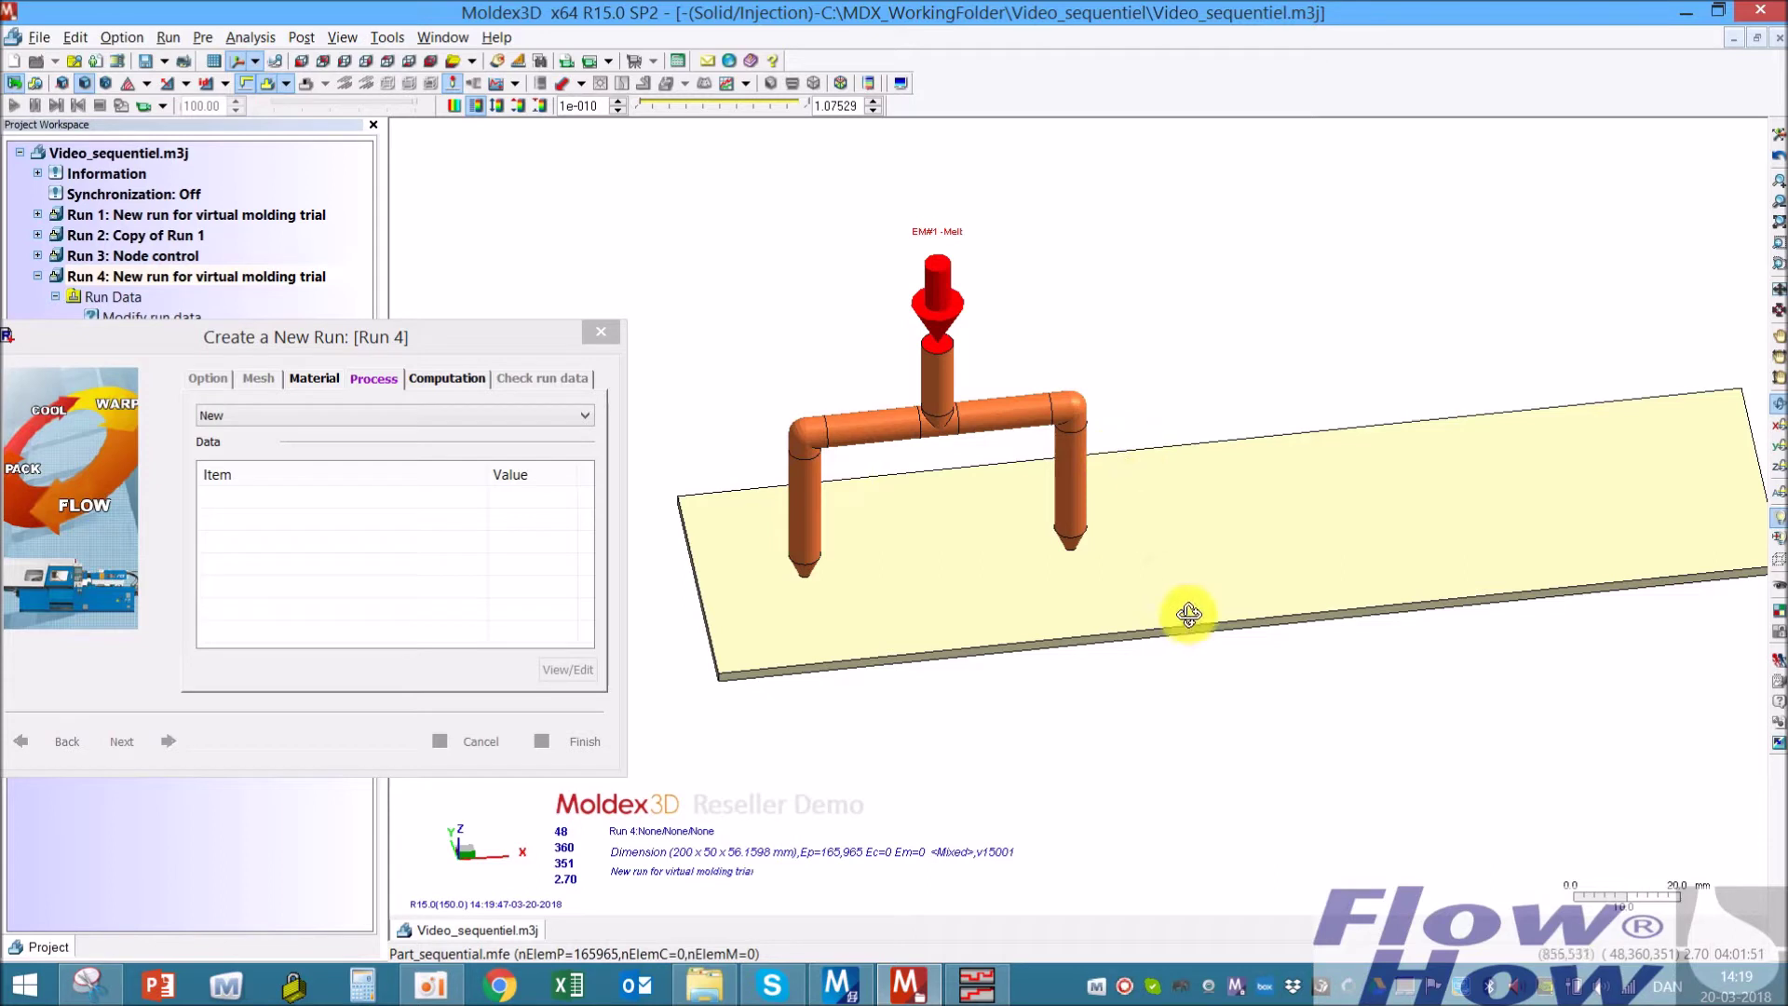
pyautogui.scroll(1, 1146, 559)
pyautogui.scroll(2, 1144, 513)
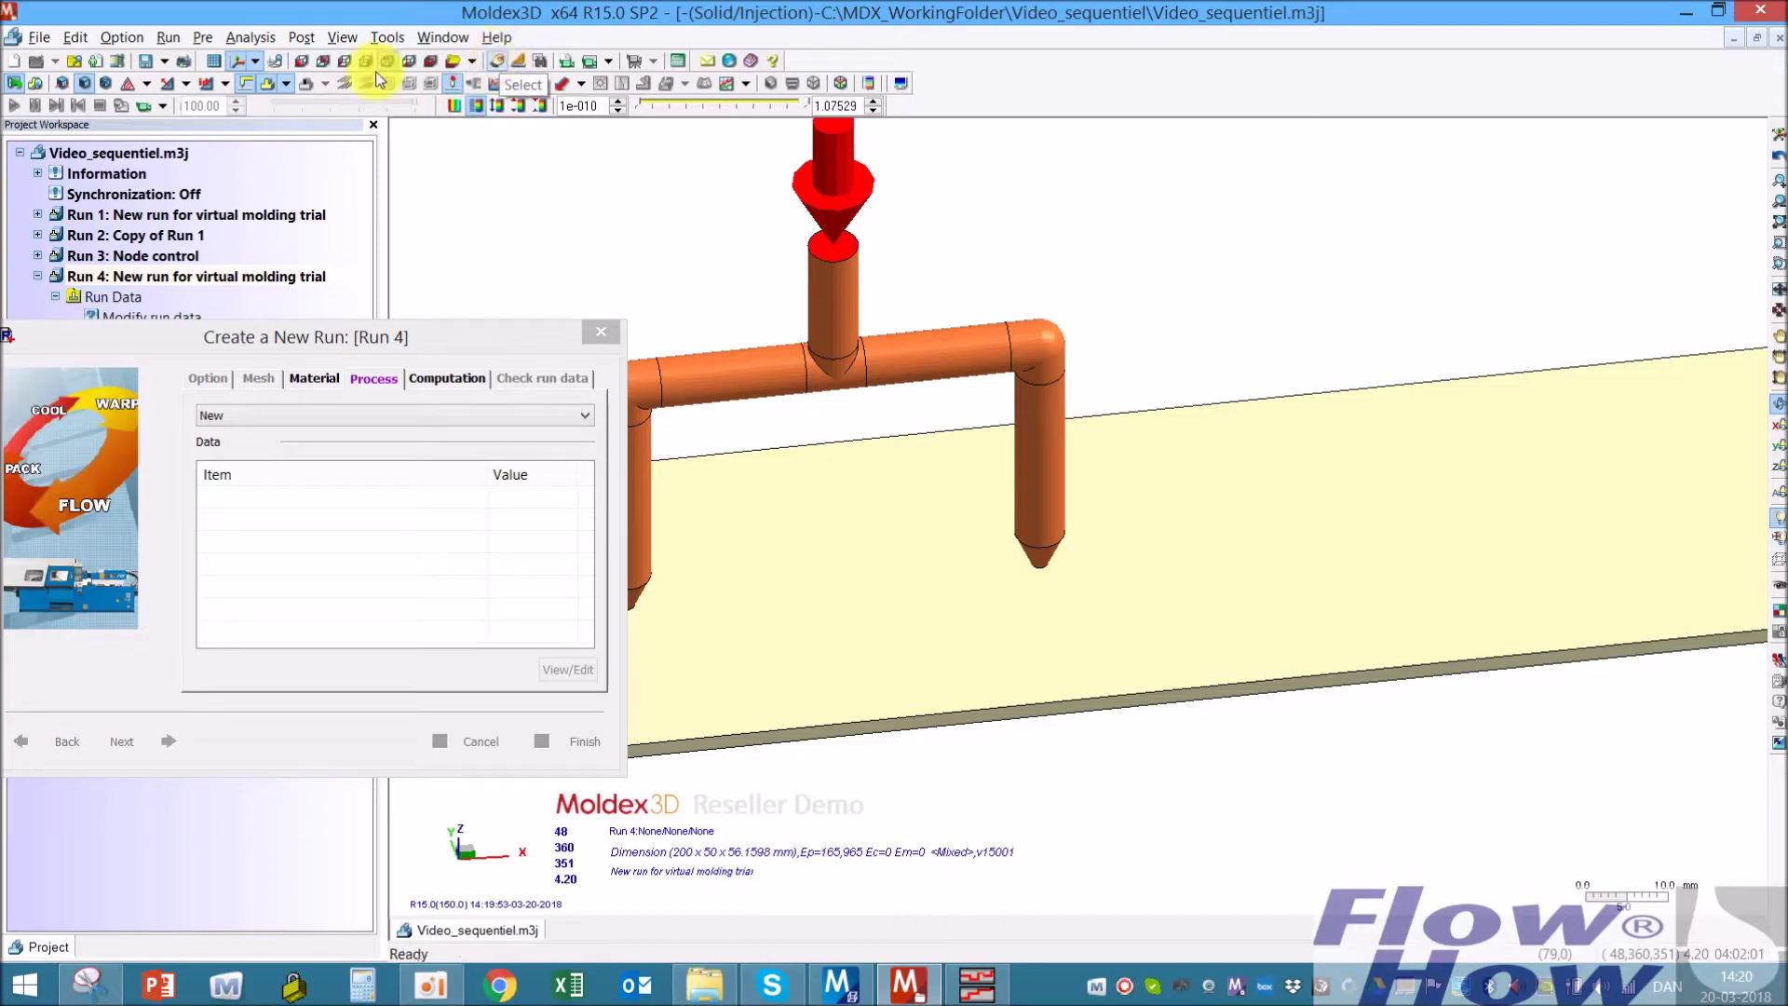
# Show the part as mesh and identify plate node 85543 beside the second gate
pyautogui.click(510, 61)
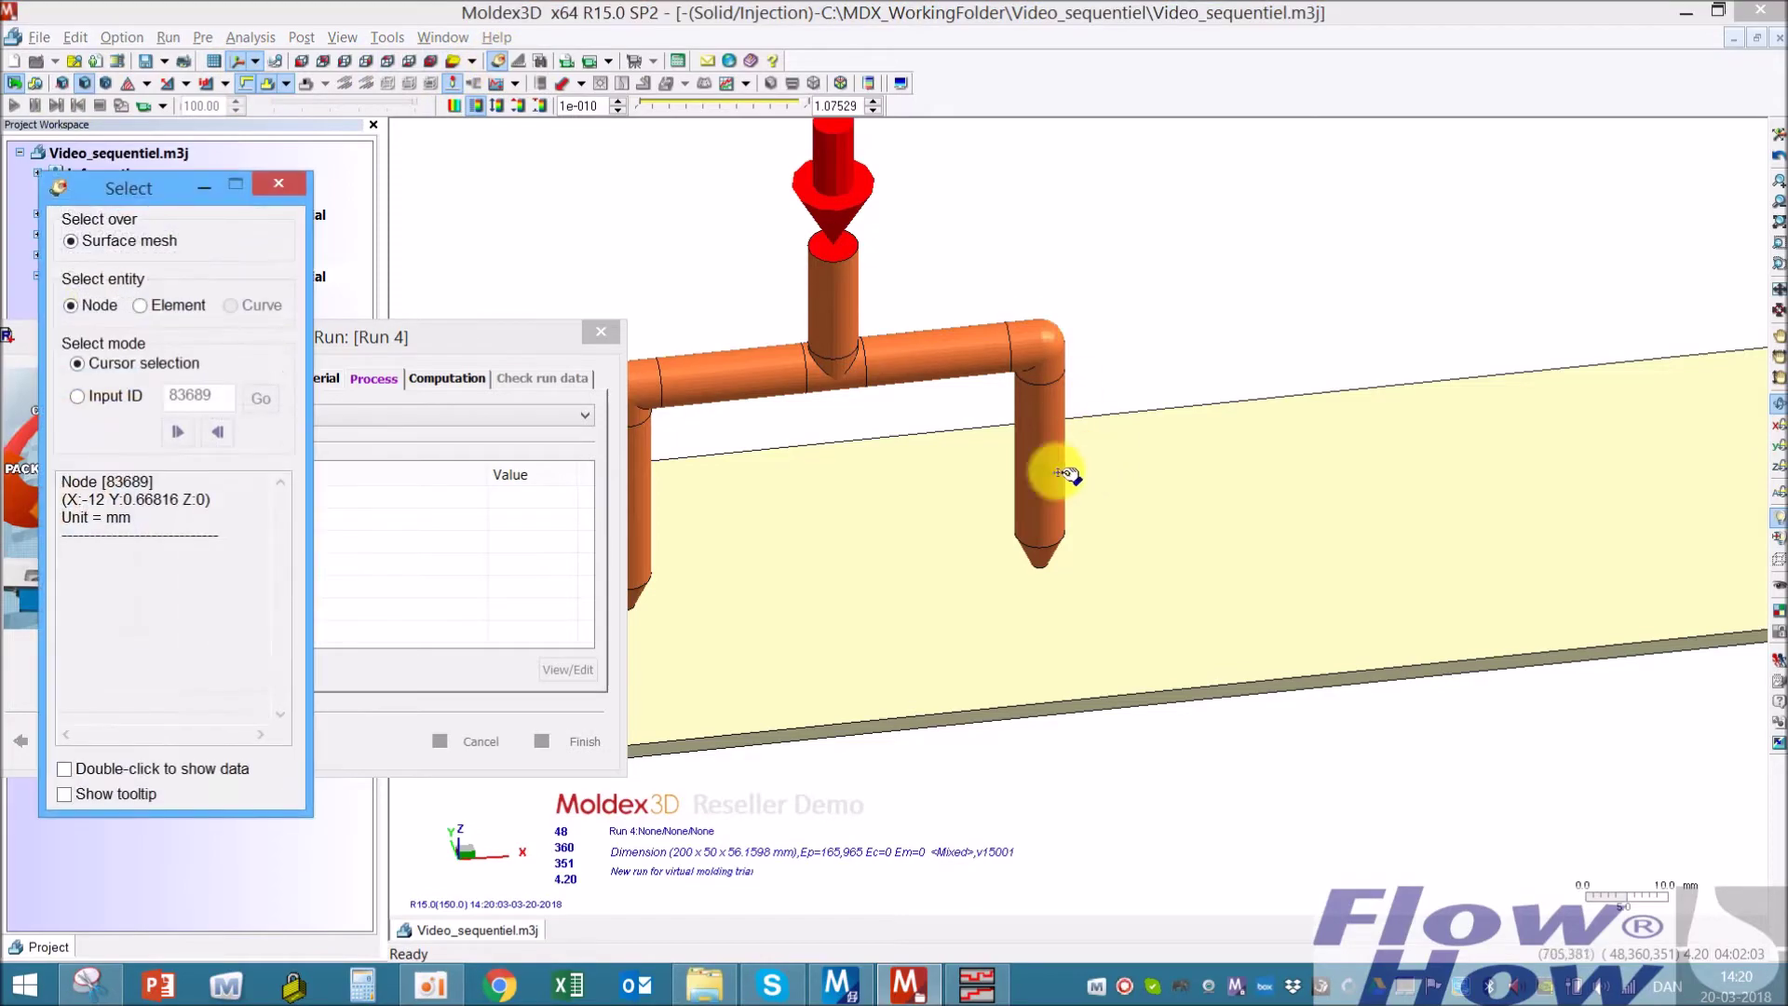
pyautogui.click(106, 82)
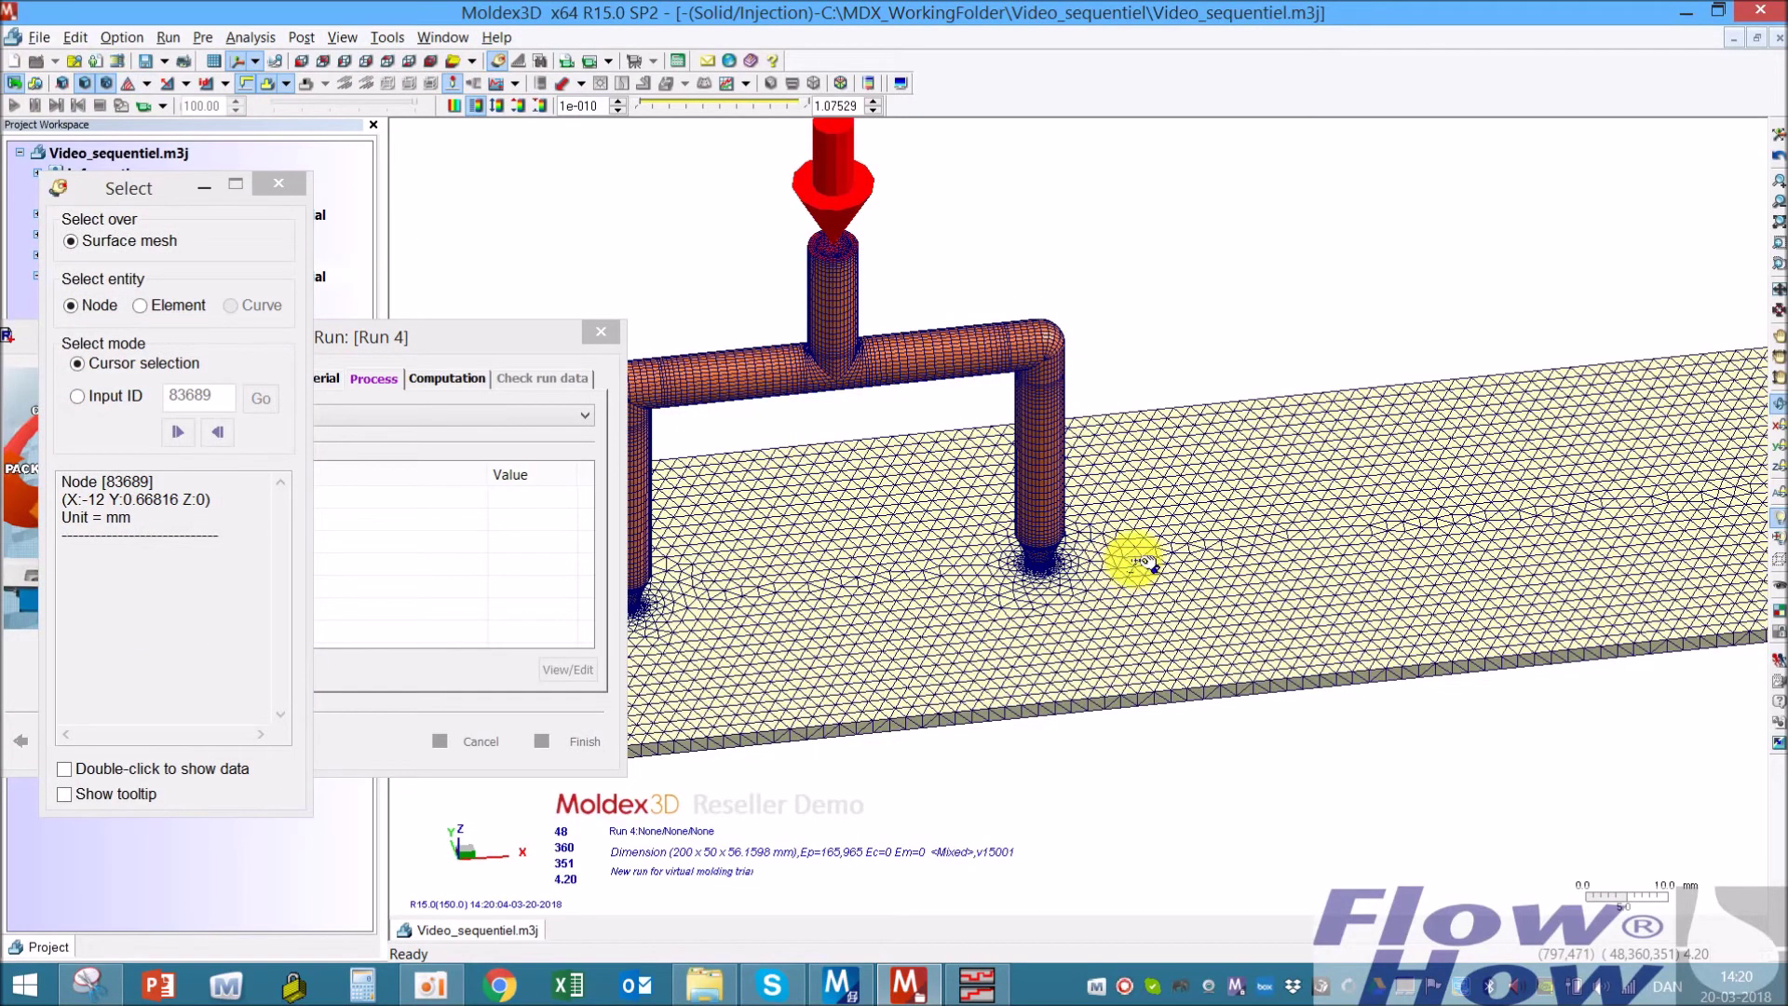
pyautogui.scroll(3, 1136, 536)
pyautogui.scroll(1, 1140, 539)
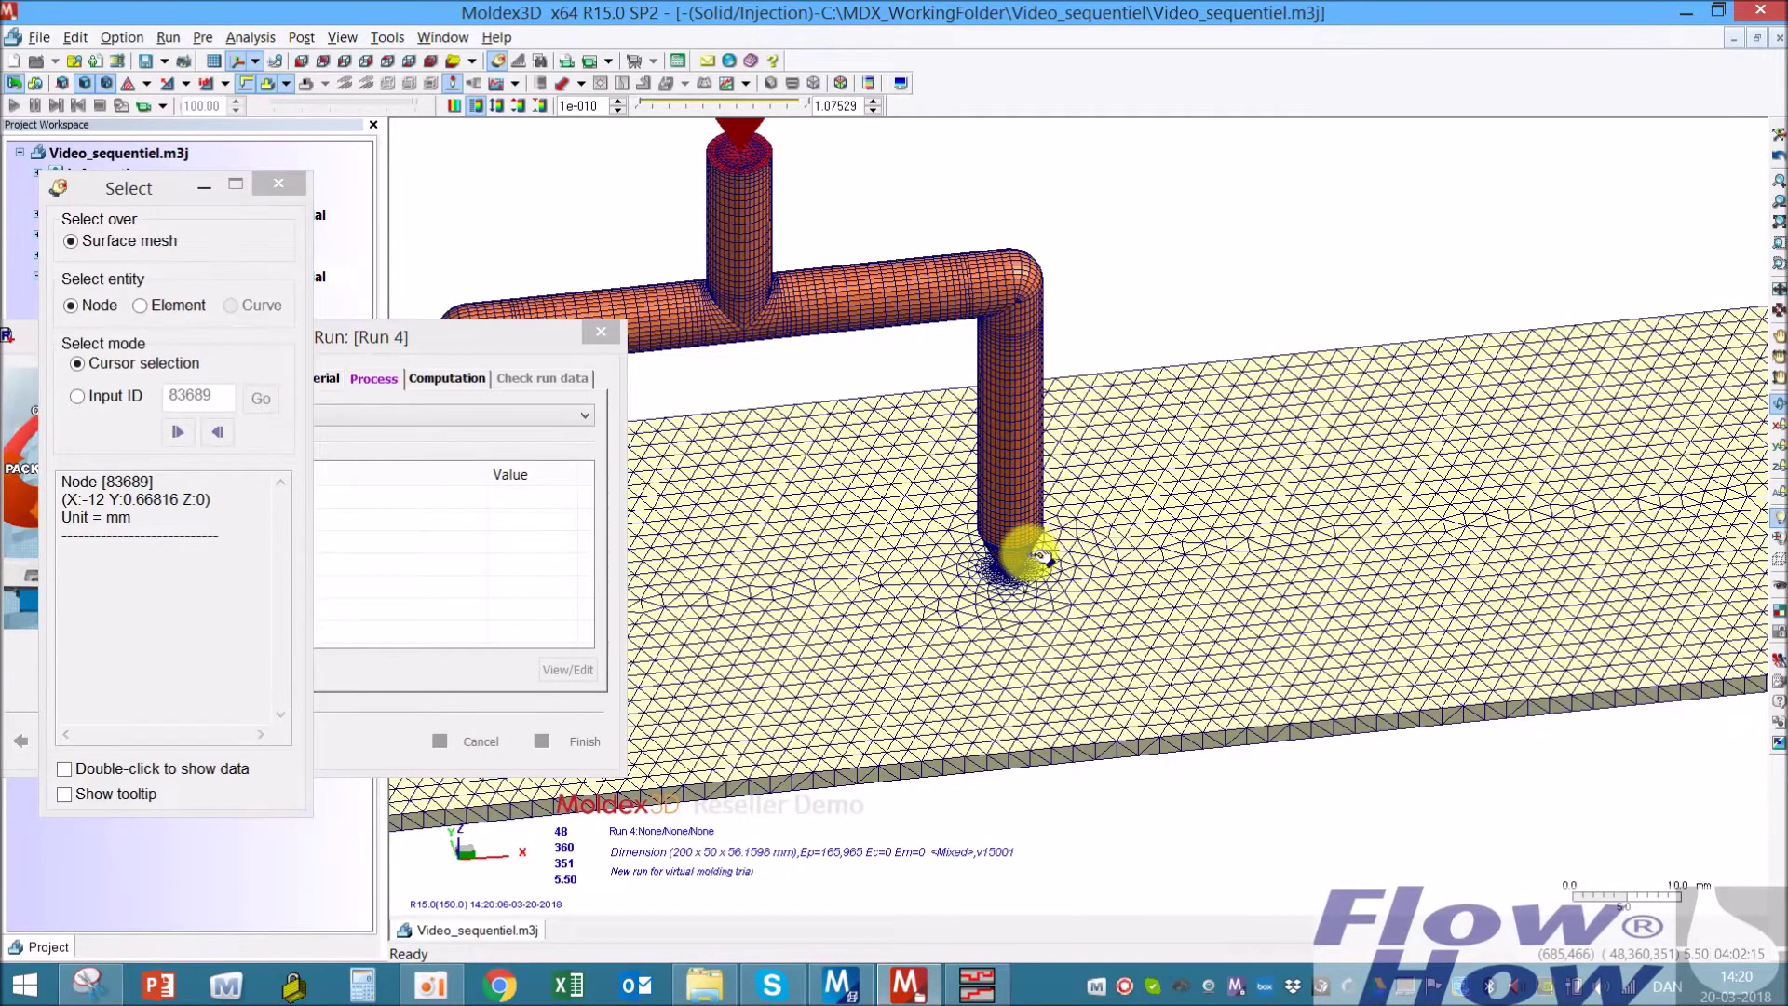
pyautogui.click(1120, 548)
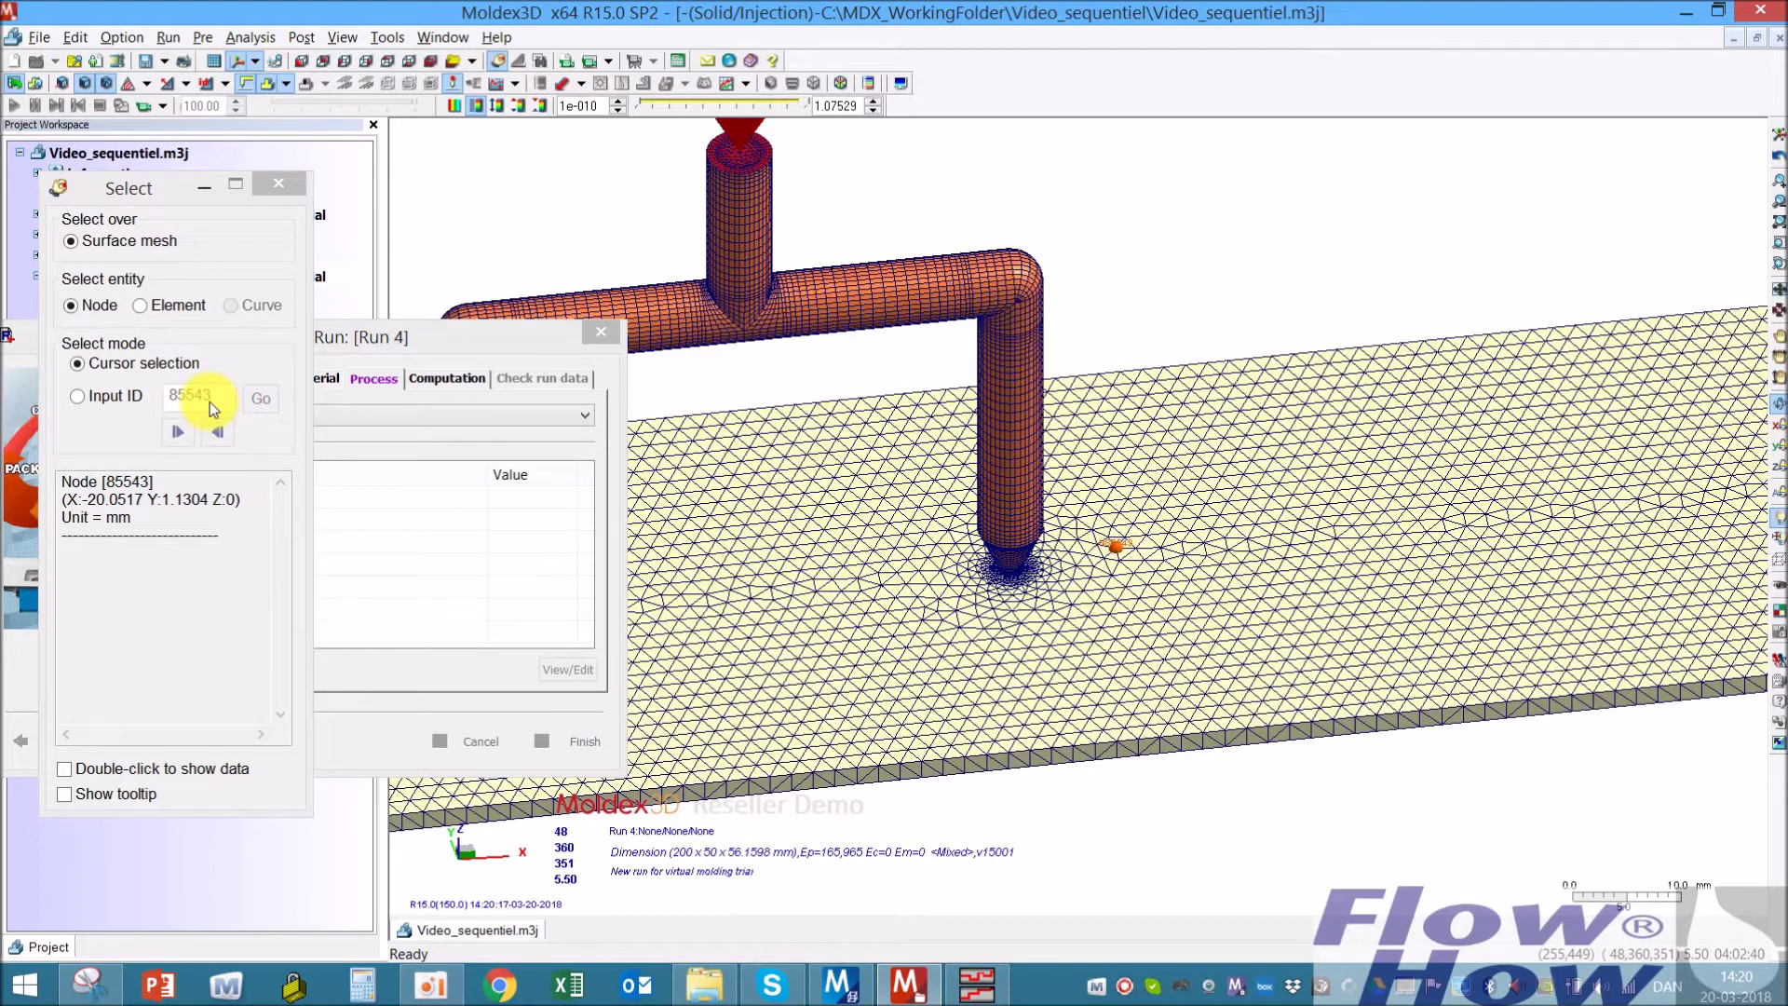
pyautogui.click(281, 194)
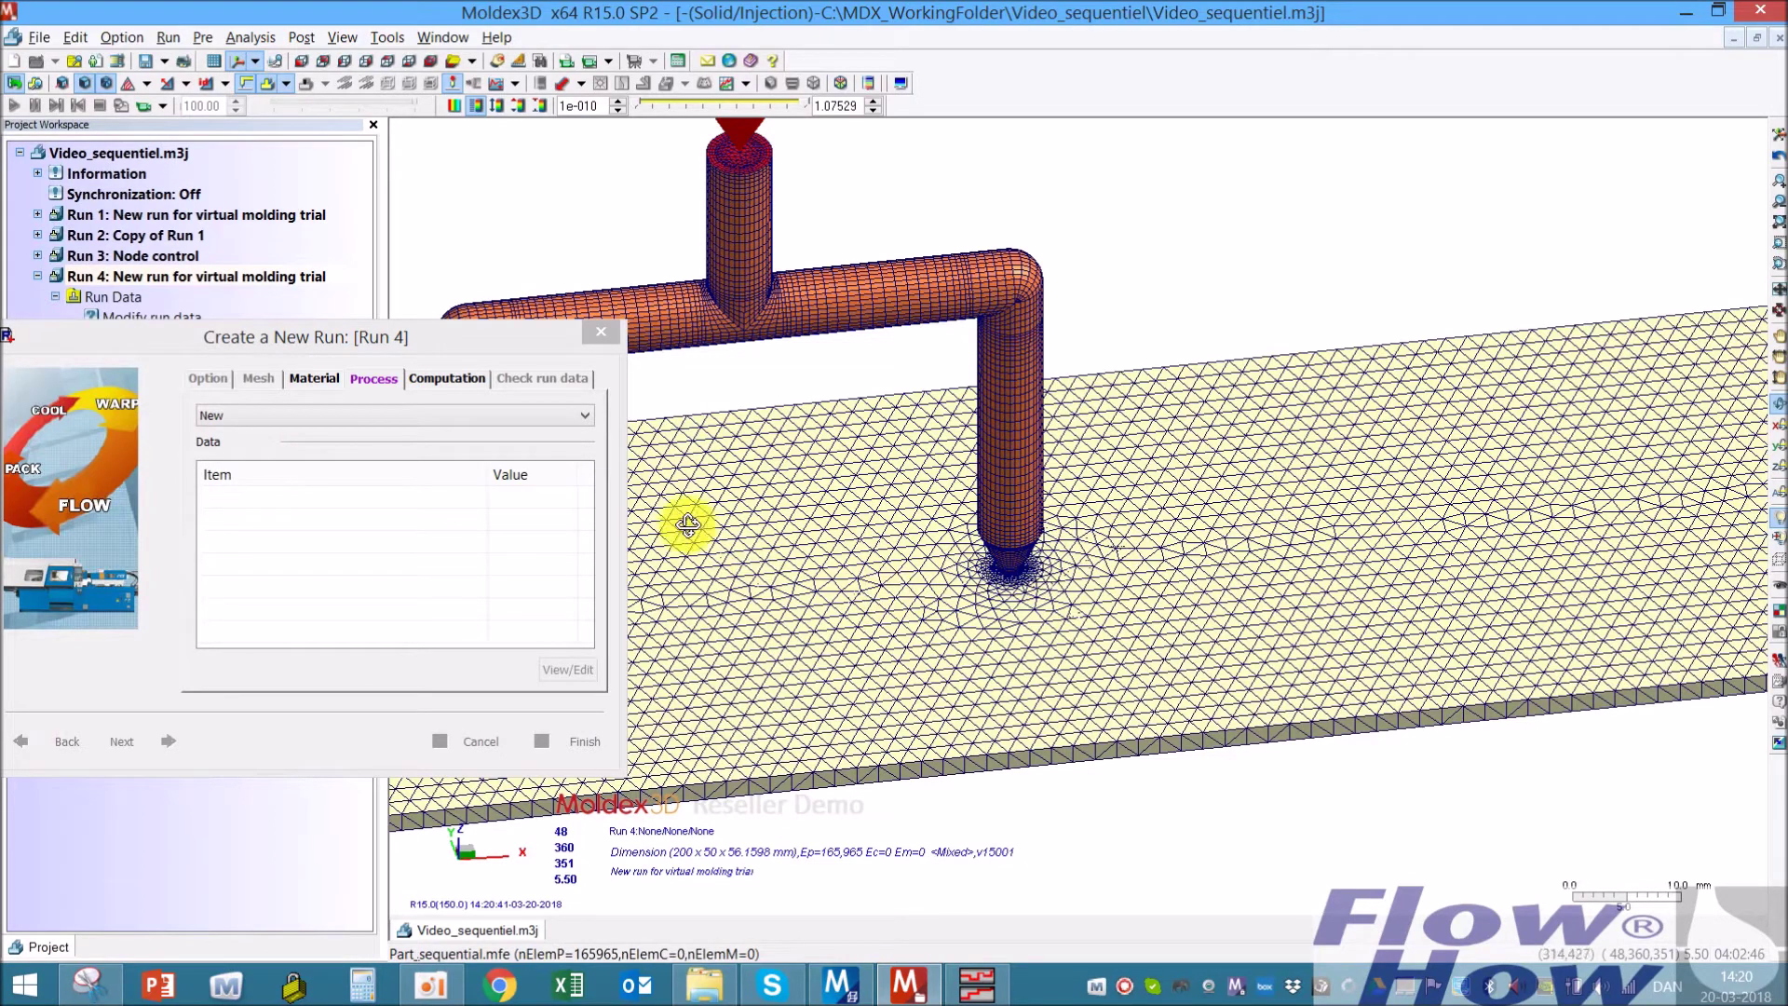
pyautogui.click(977, 984)
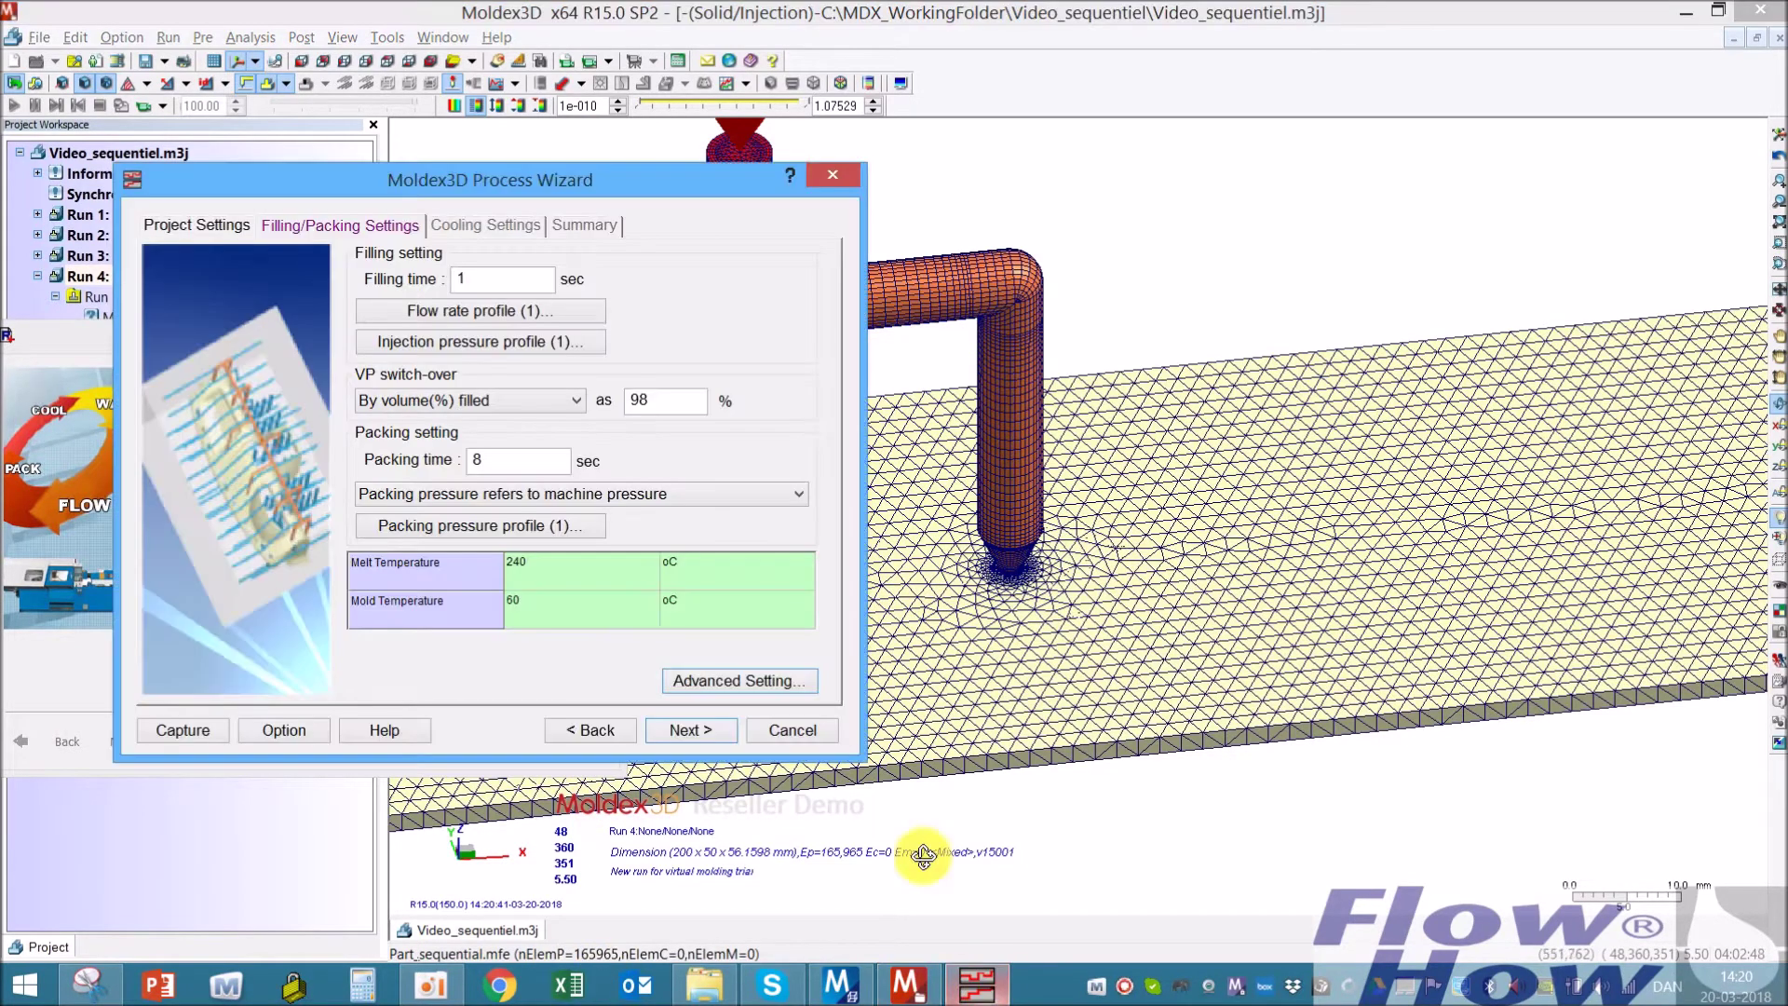
# Open the valve gate Advanced Setting and check gate #2's trigger type, leaving it on Timing
pyautogui.click(770, 683)
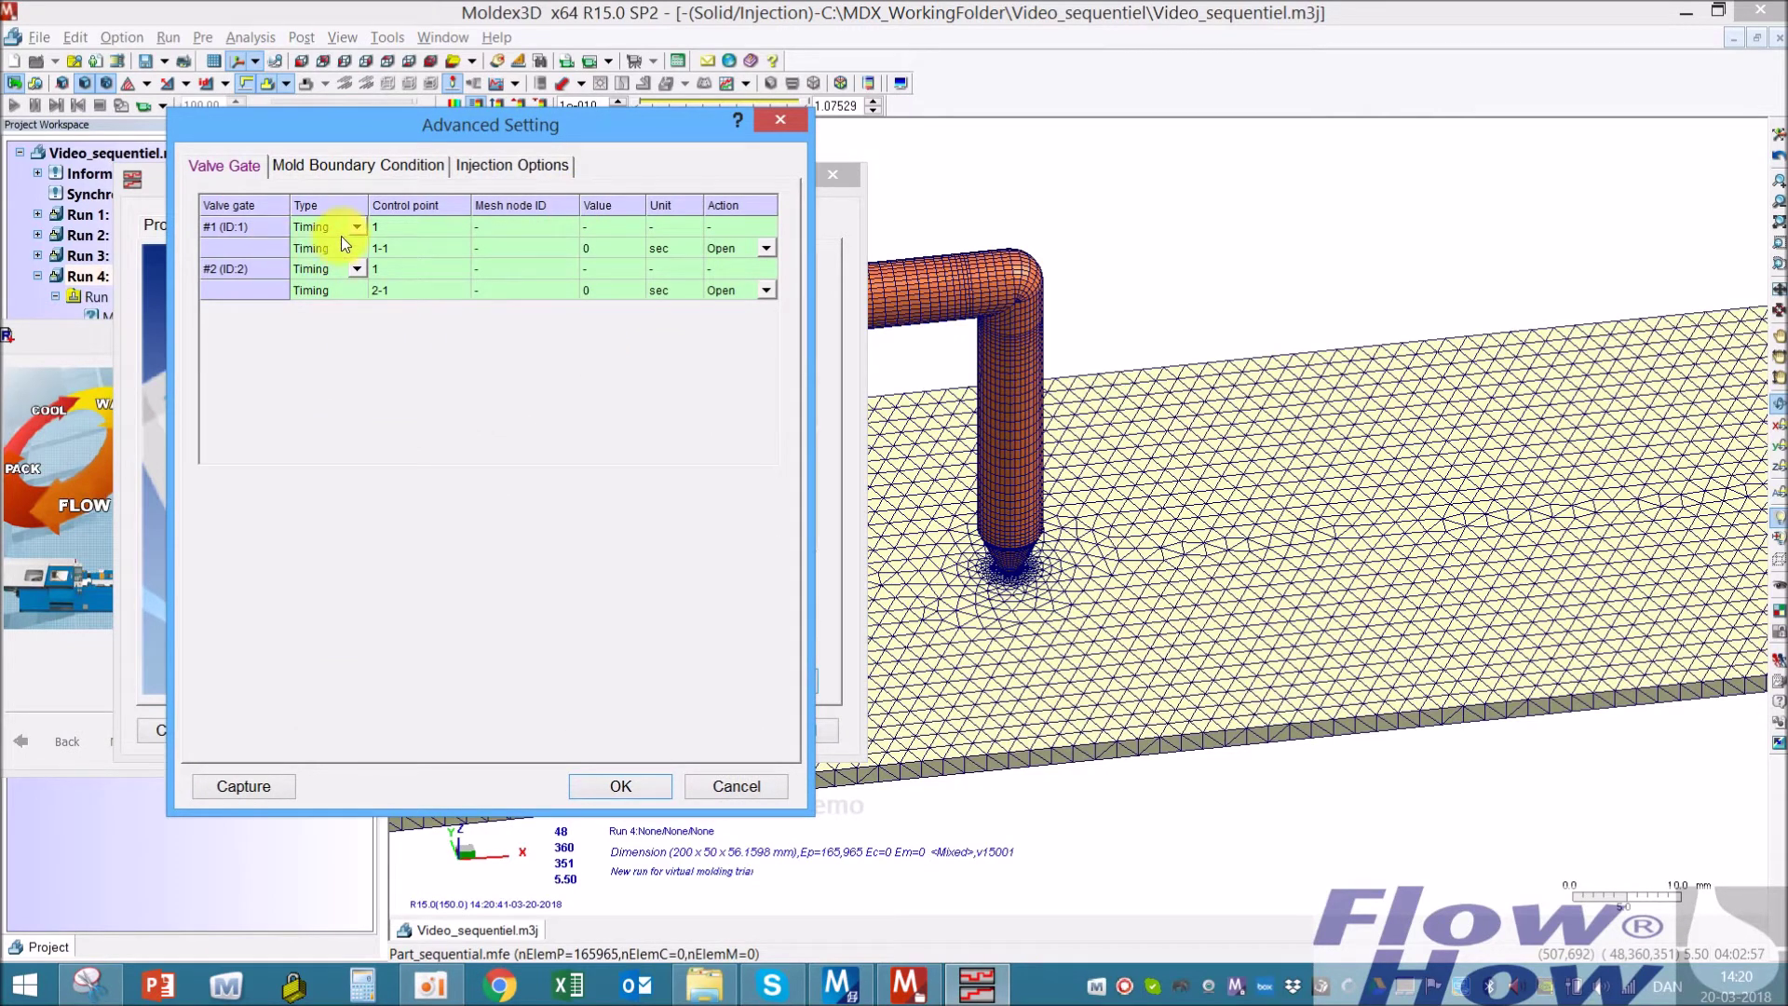
pyautogui.click(836, 209)
pyautogui.moveTo(645, 126); pyautogui.dragTo(1388, 138)
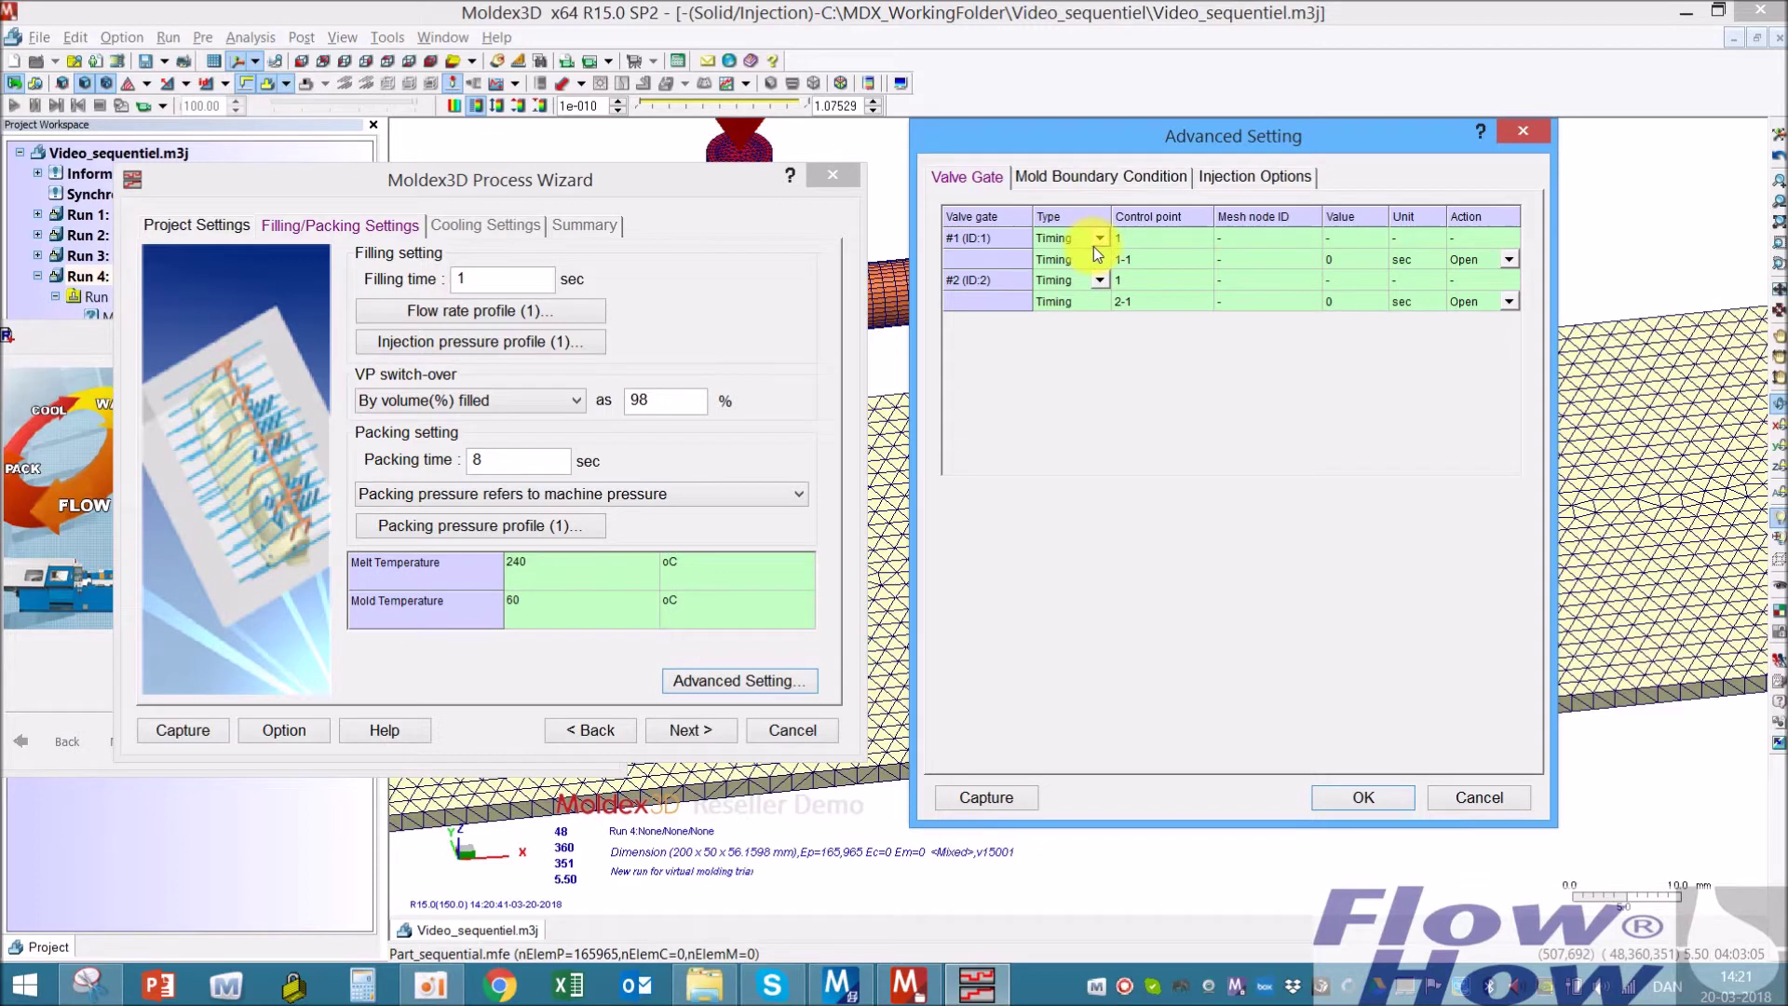
pyautogui.click(1101, 281)
pyautogui.click(1101, 282)
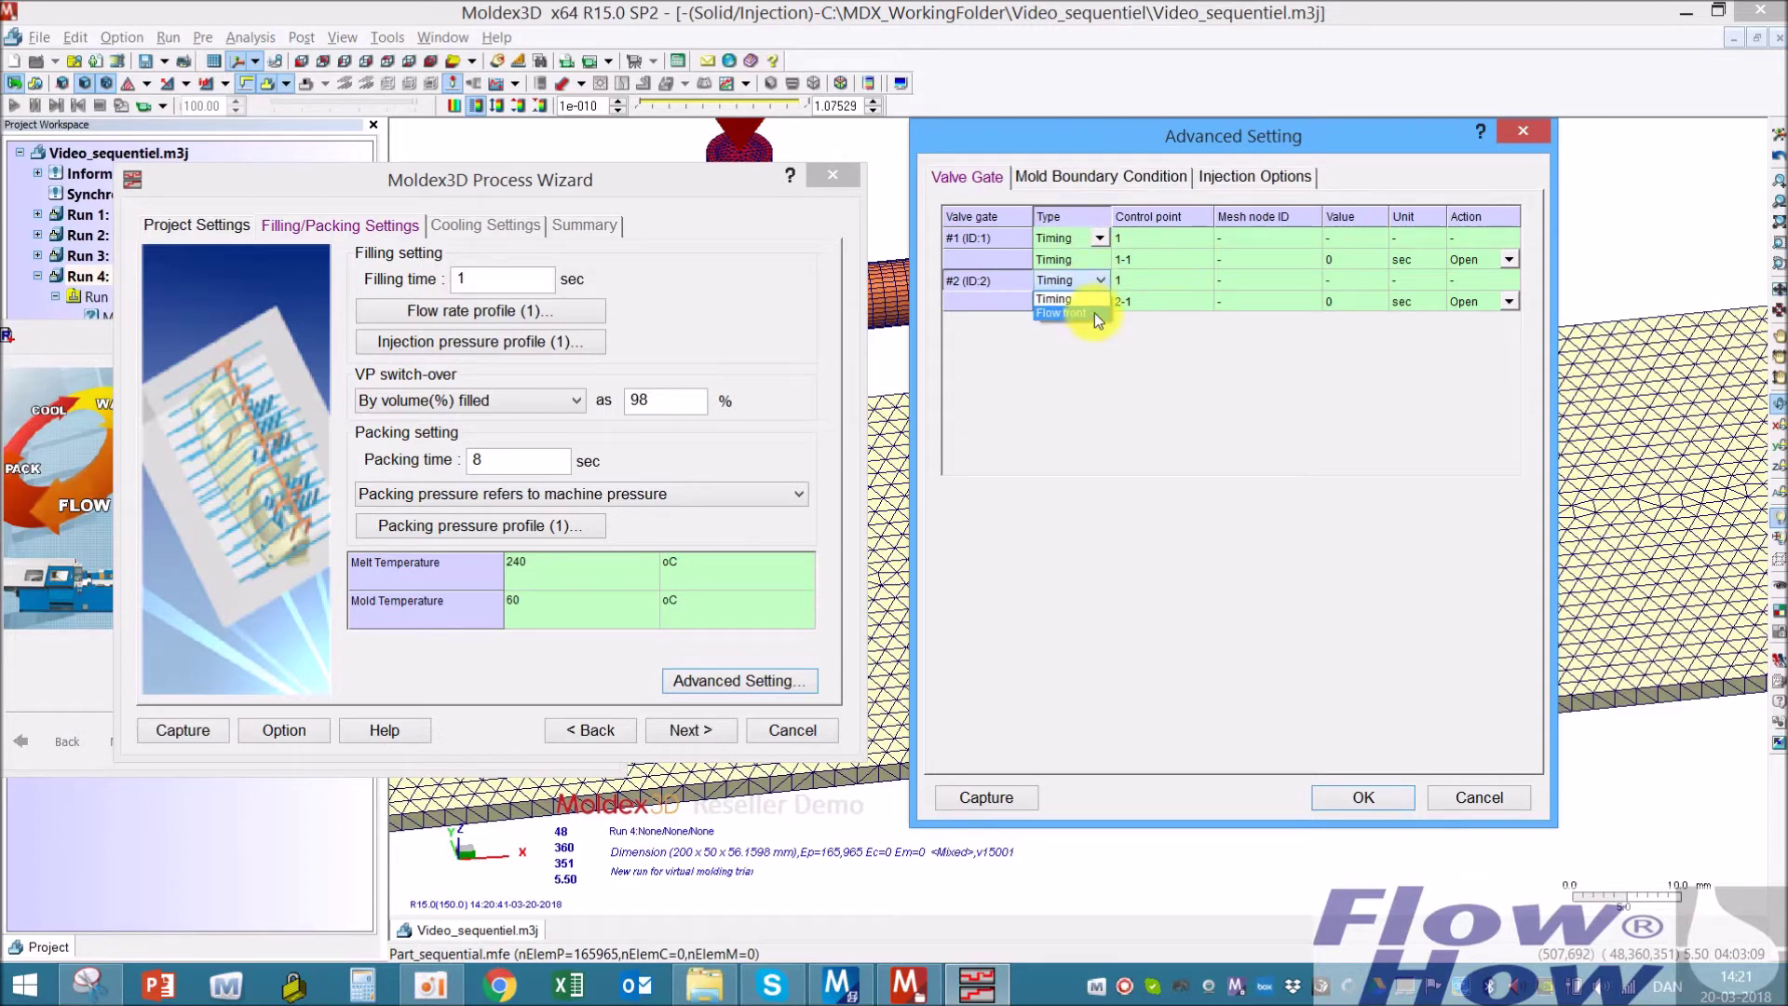
pyautogui.click(1100, 279)
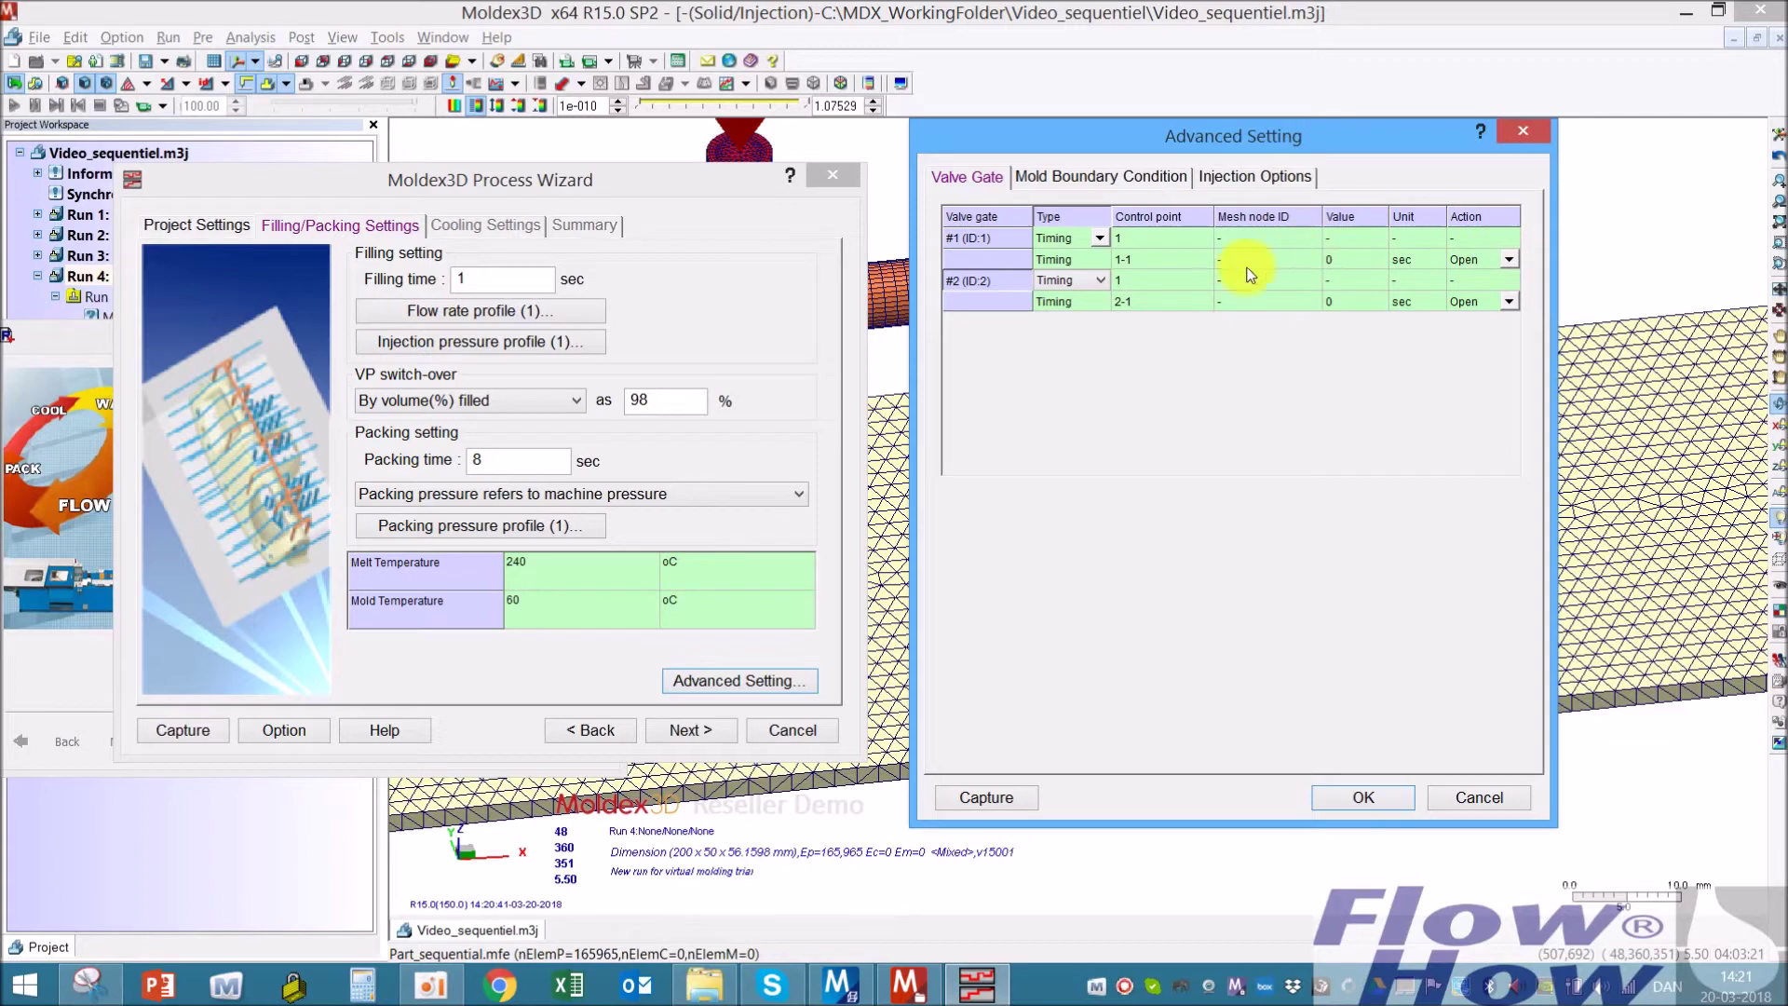
# Try 2 and then 6 control points for gate #1 before settling on 1
pyautogui.doubleClick(1136, 232)
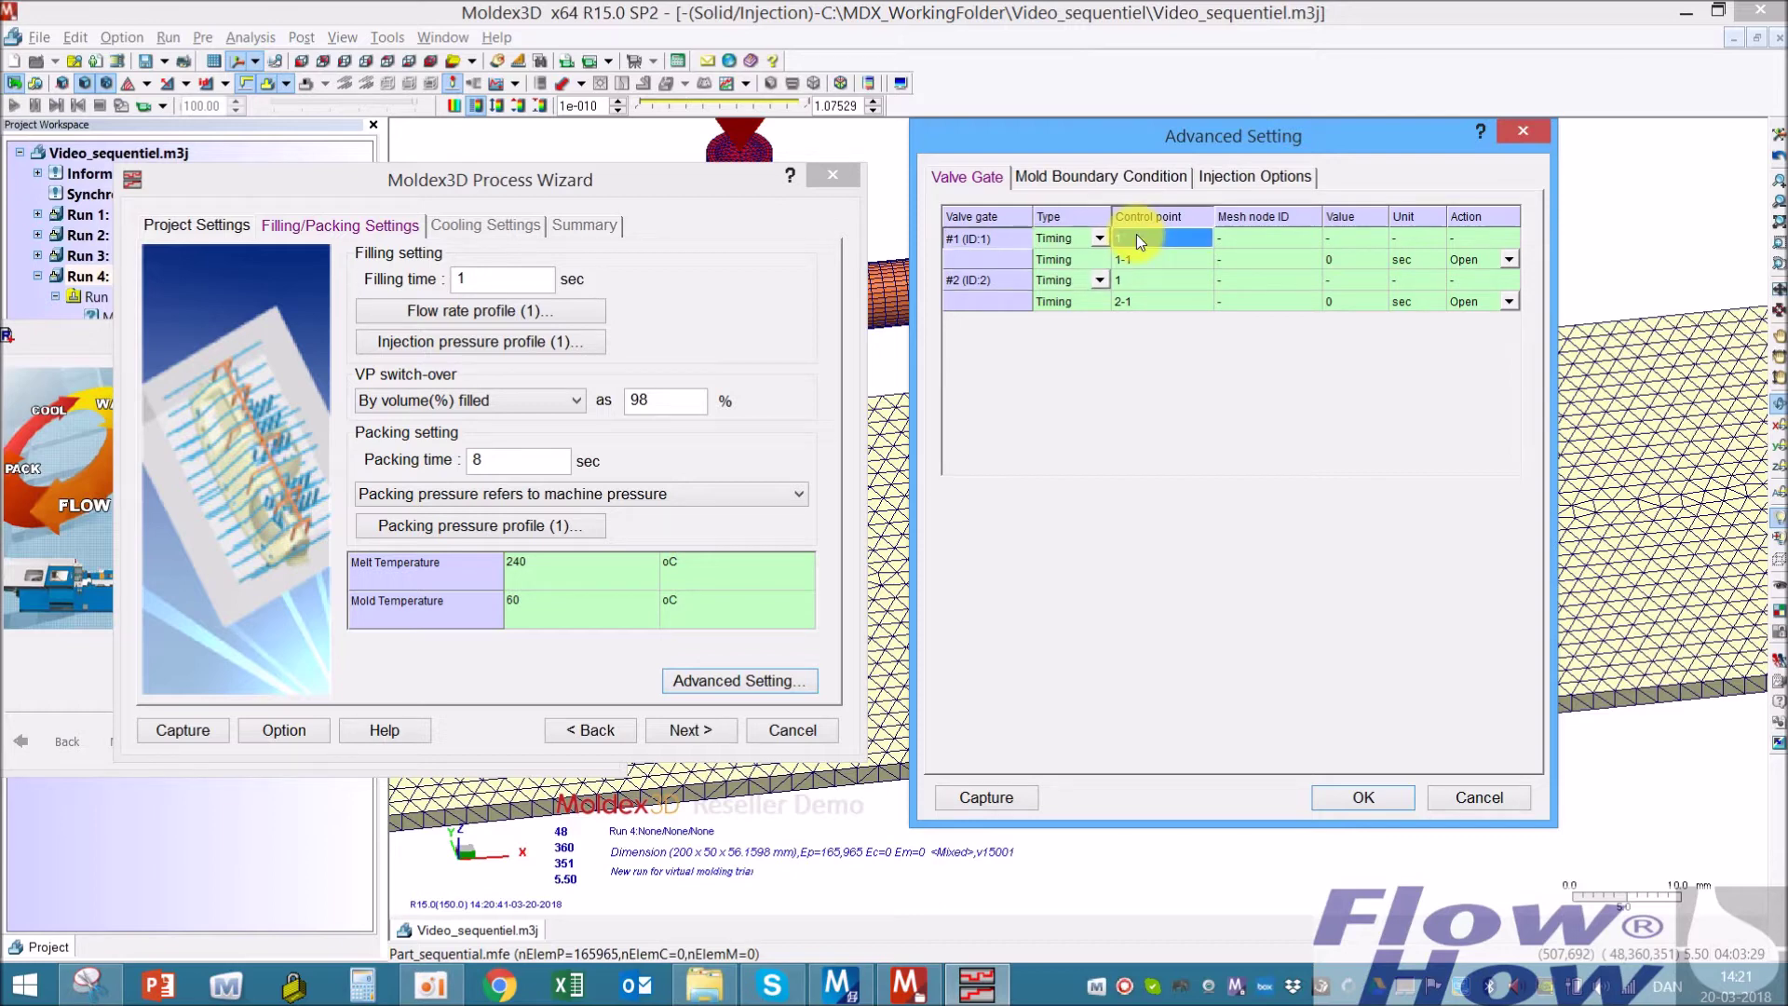
pyautogui.write('2')
pyautogui.press('Return')
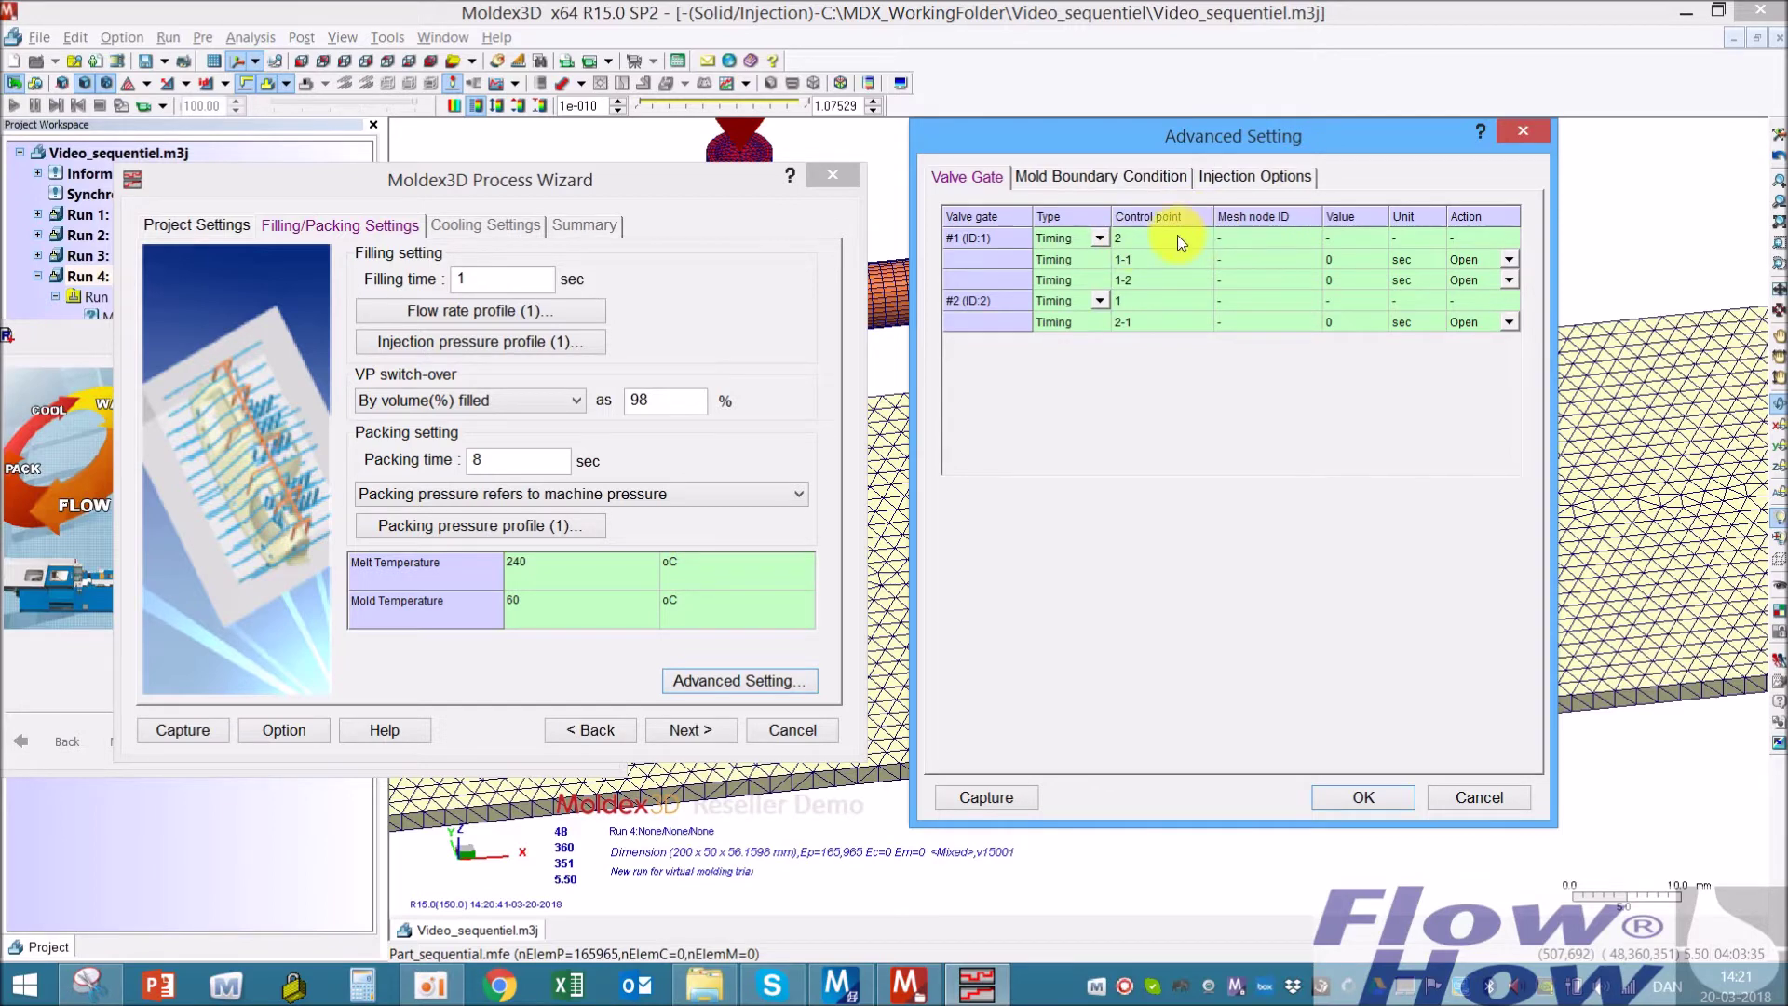
pyautogui.doubleClick(1159, 238)
pyautogui.write('6')
pyautogui.press('Return')
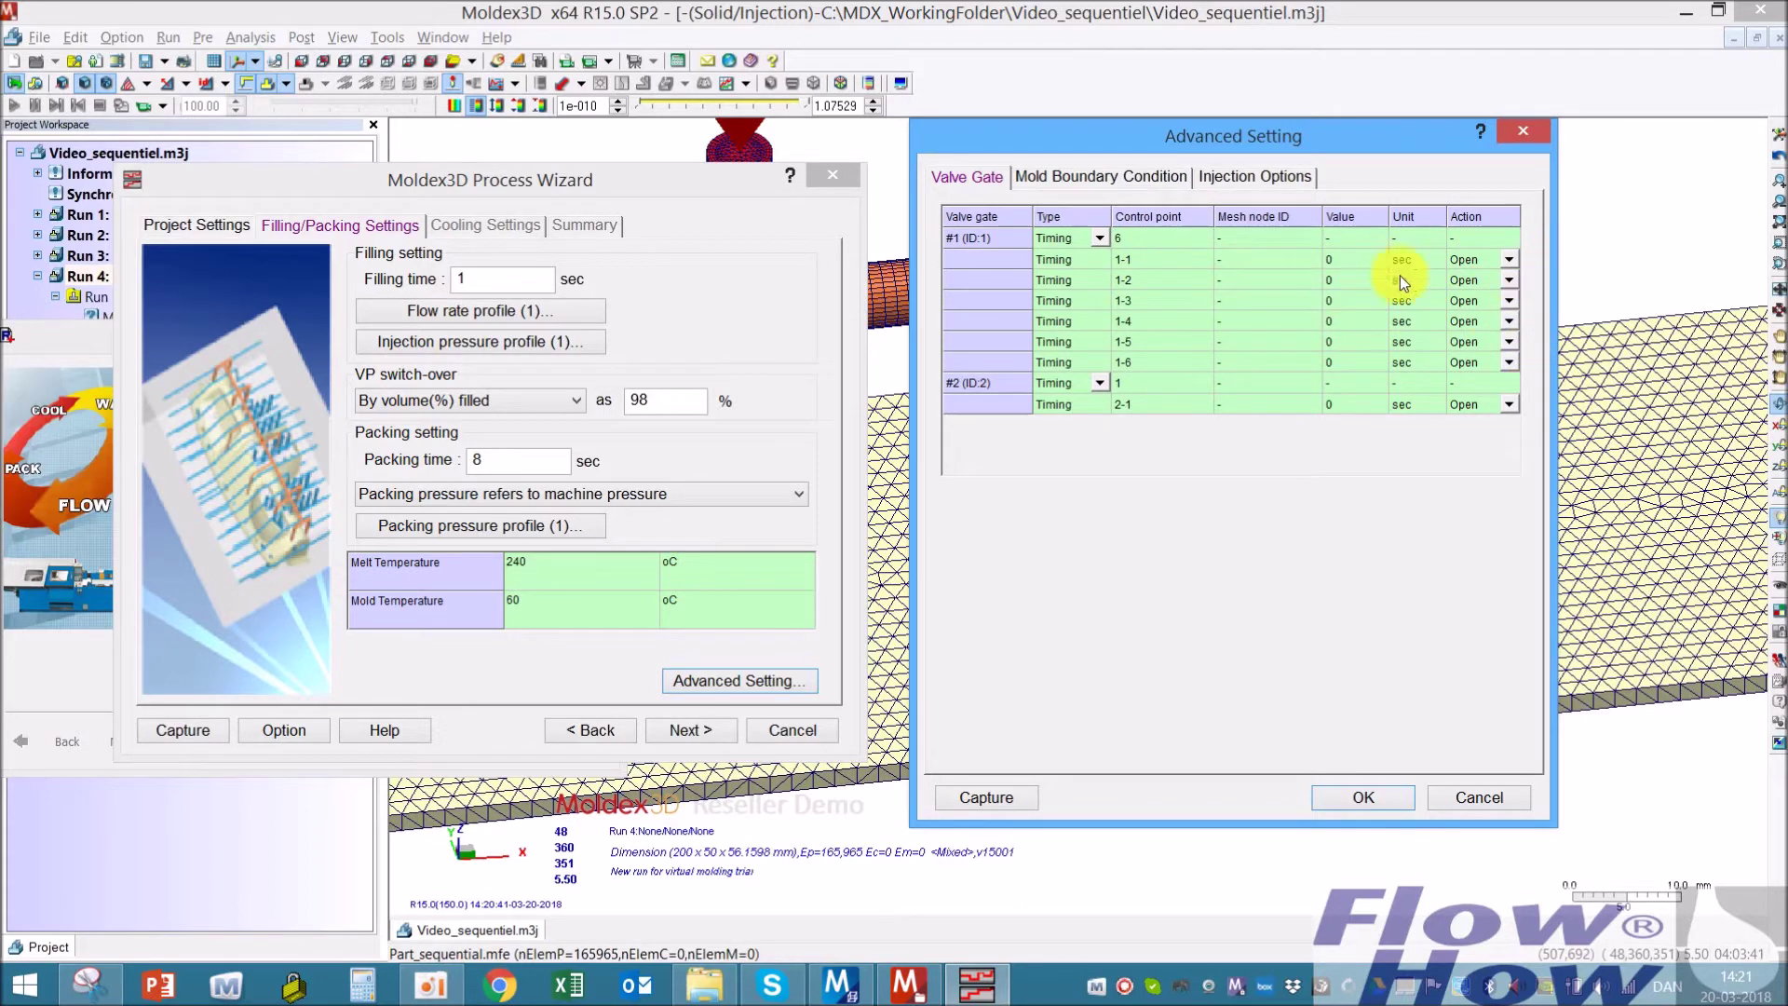
pyautogui.doubleClick(1128, 232)
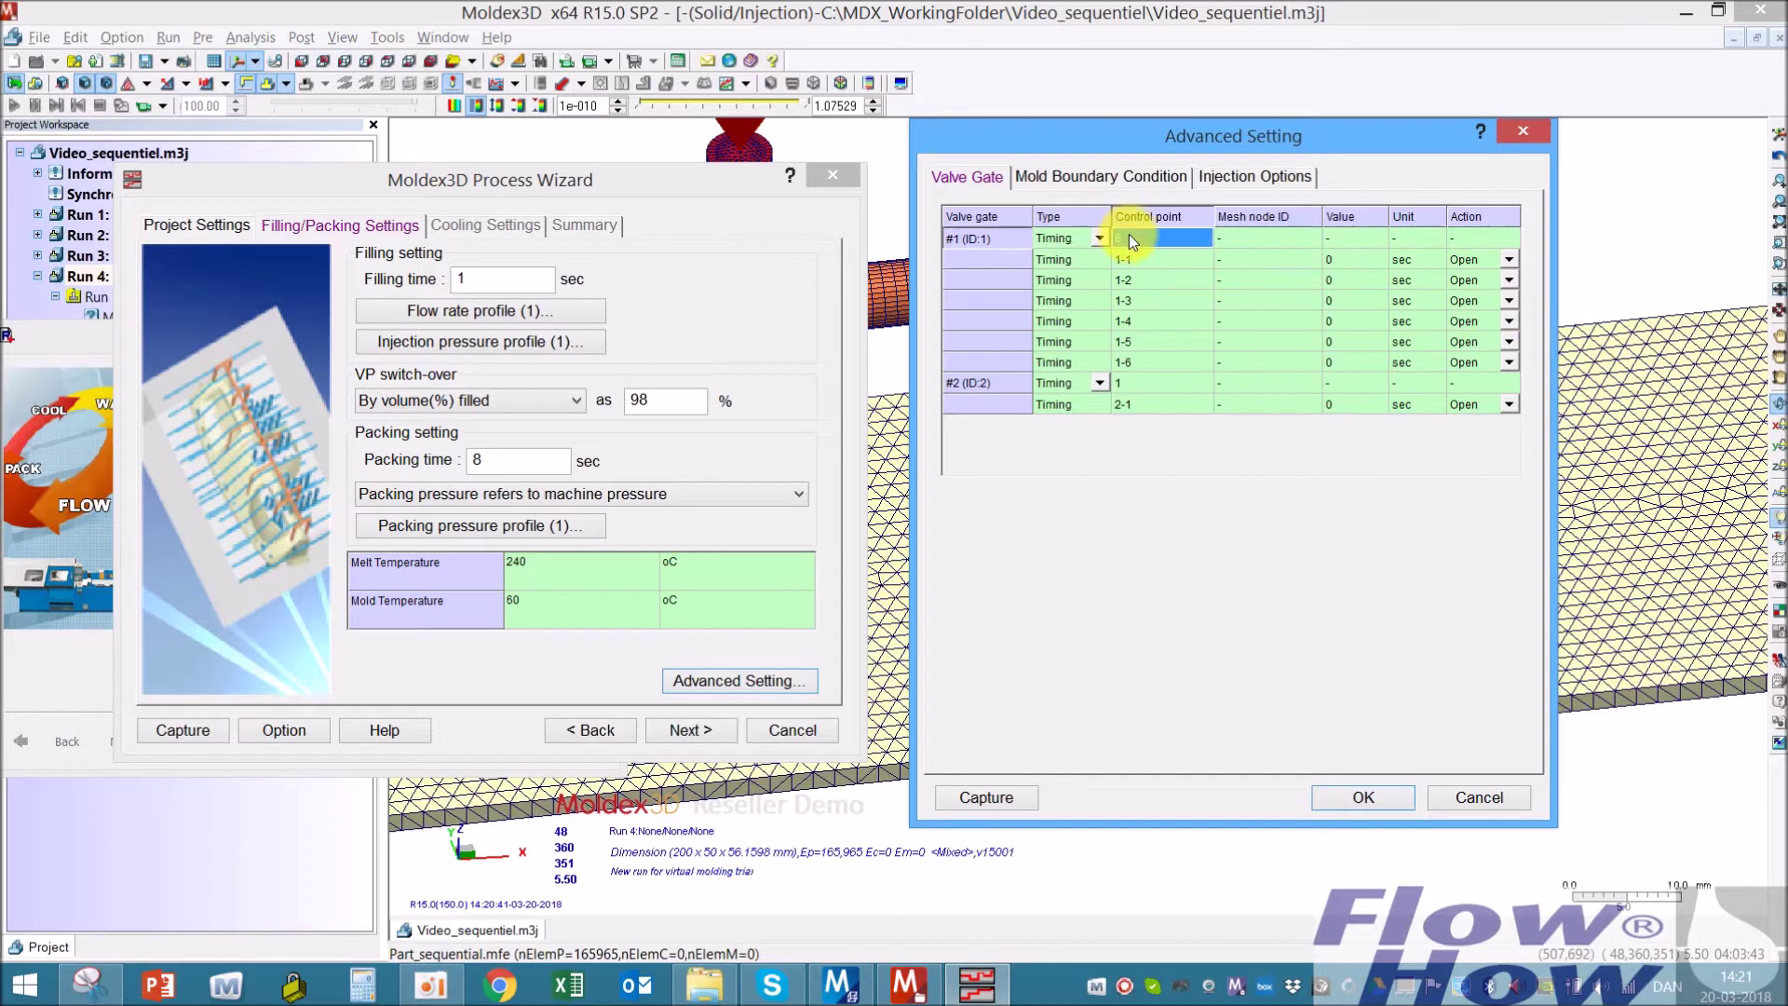
pyautogui.write('1')
pyautogui.press('Return')
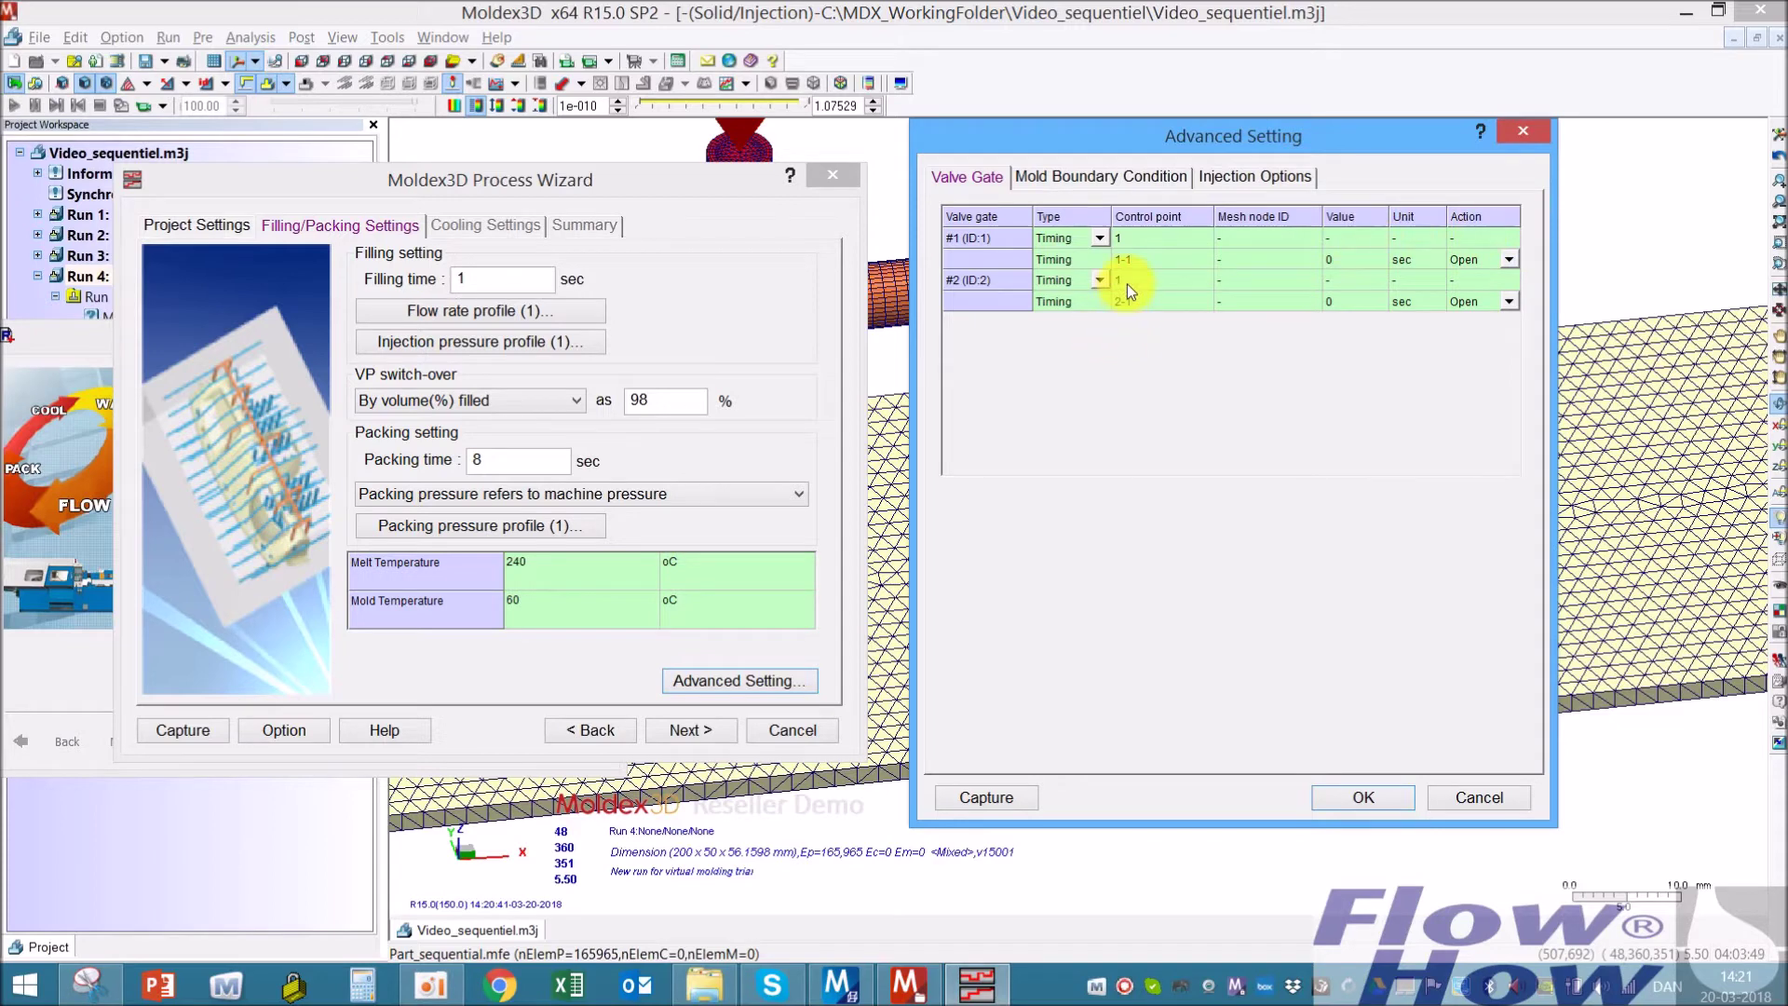
pyautogui.moveTo(1061, 121); pyautogui.dragTo(1340, 214)
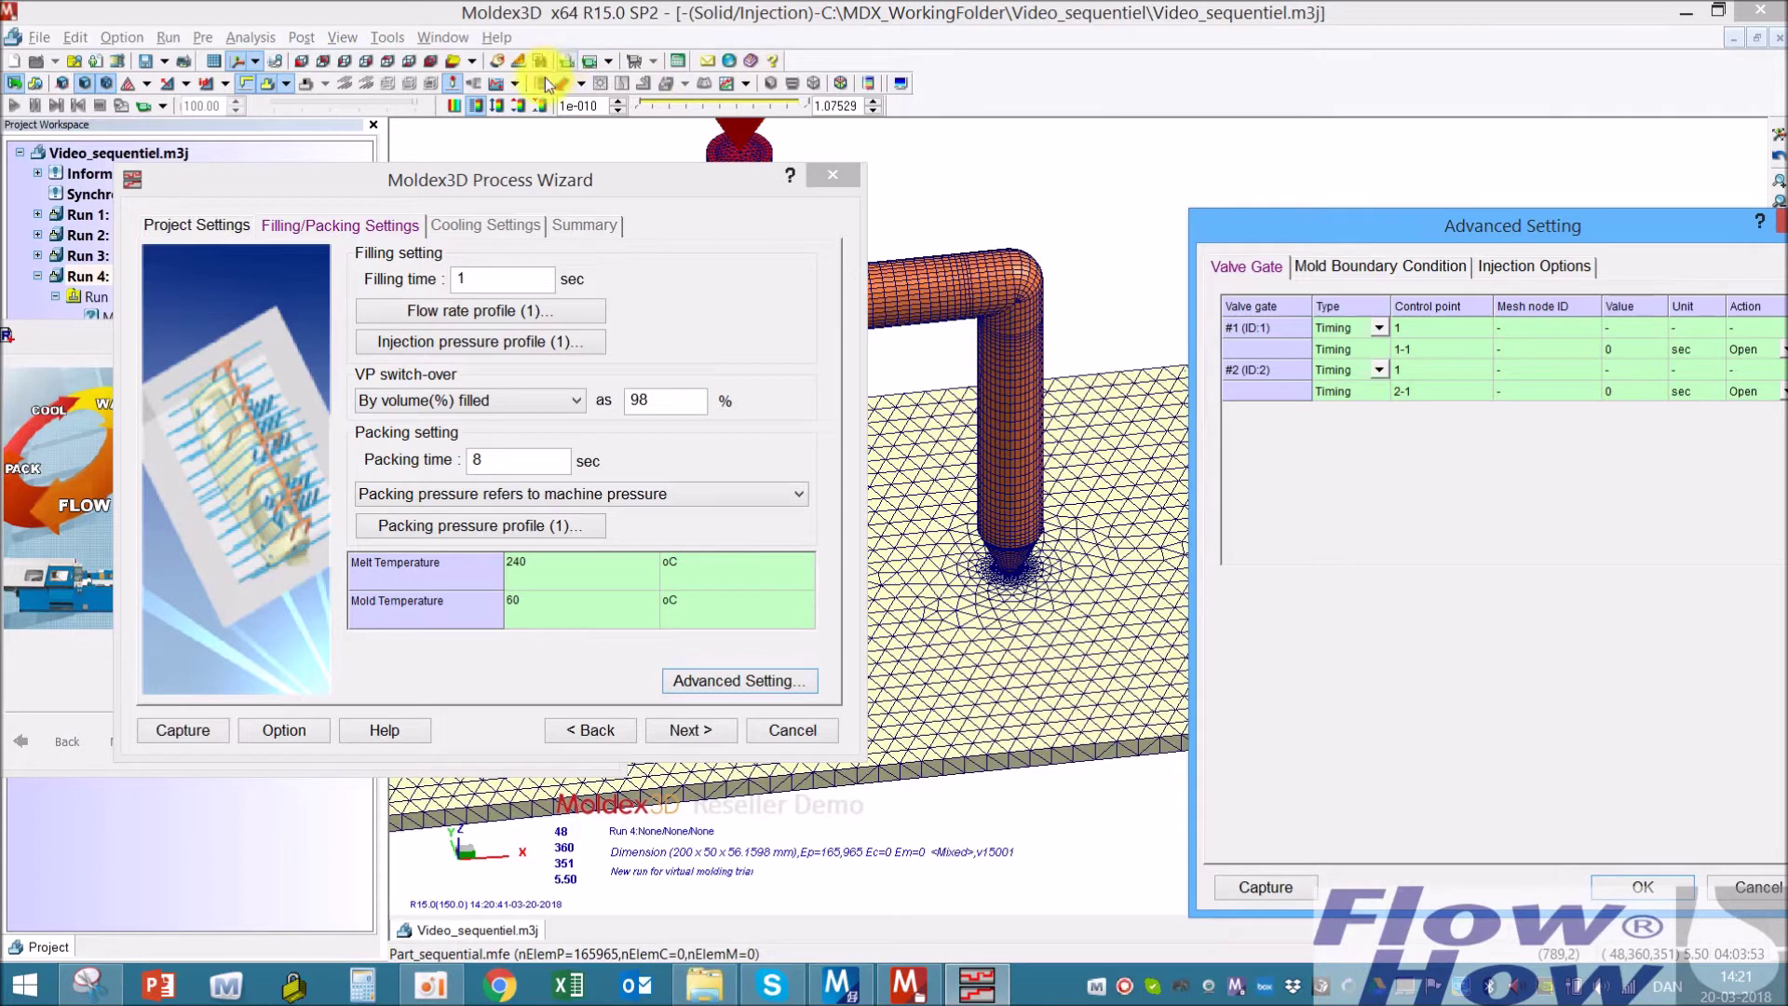
# Display the valve gate control labels on the model
pyautogui.click(513, 83)
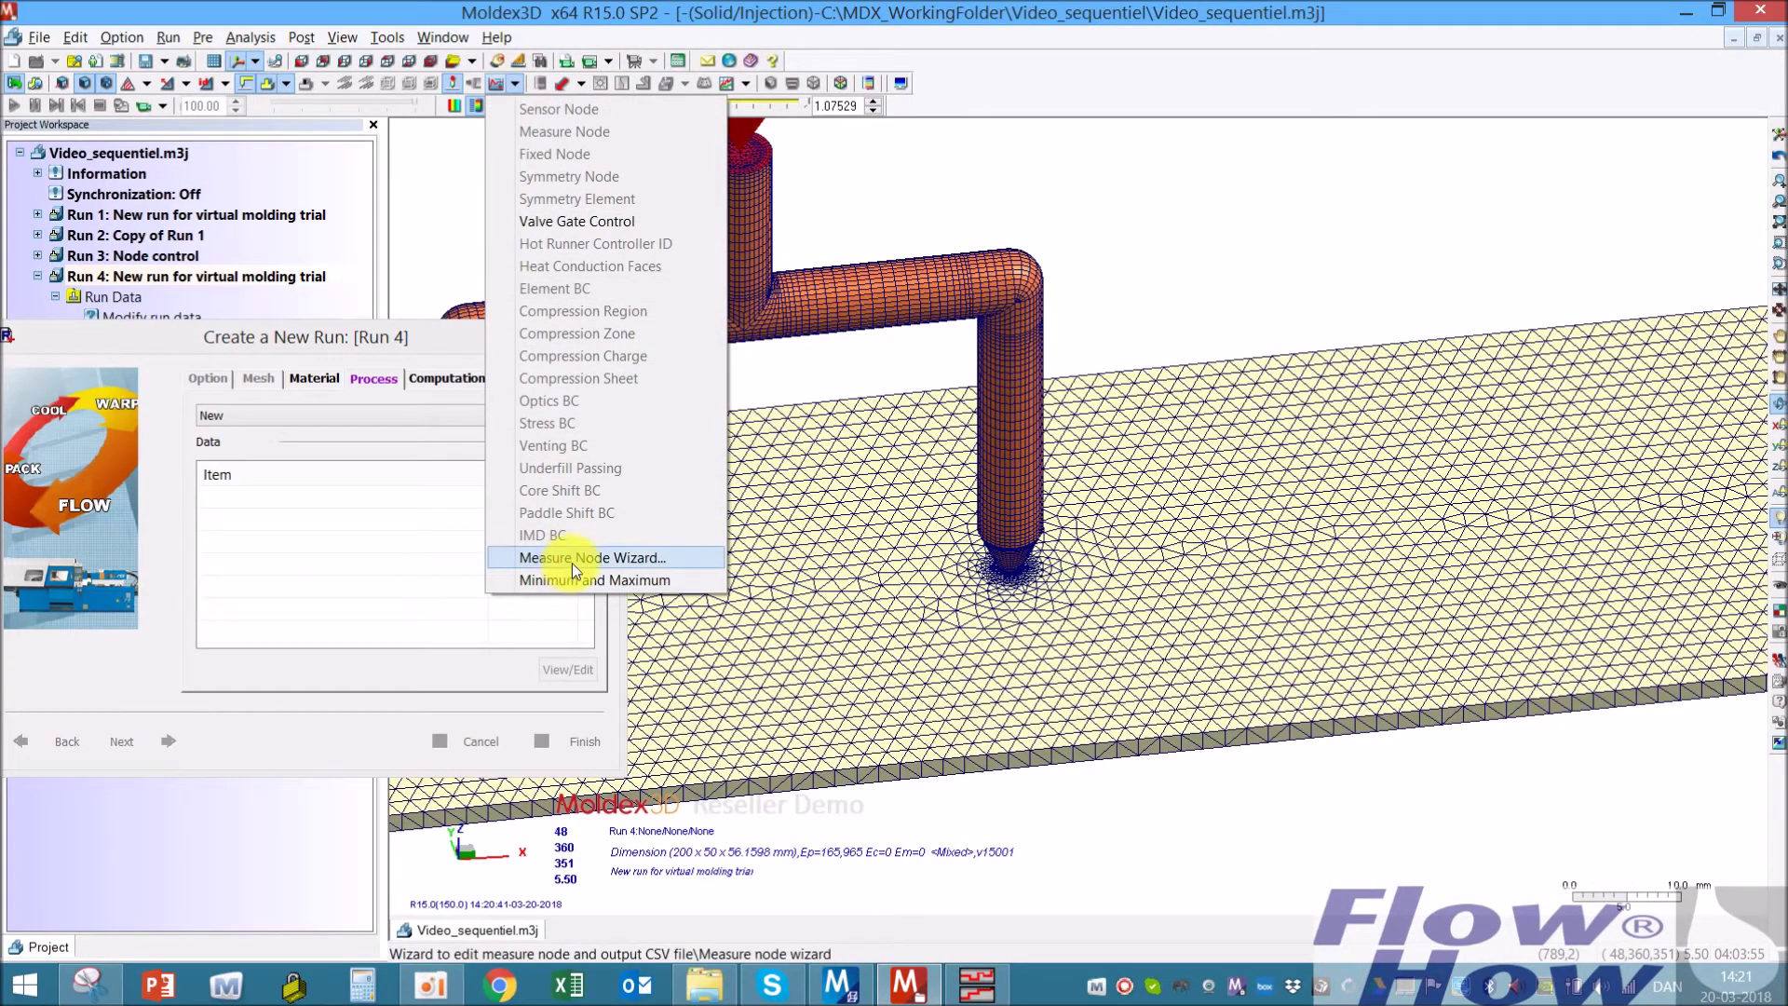
pyautogui.click(590, 226)
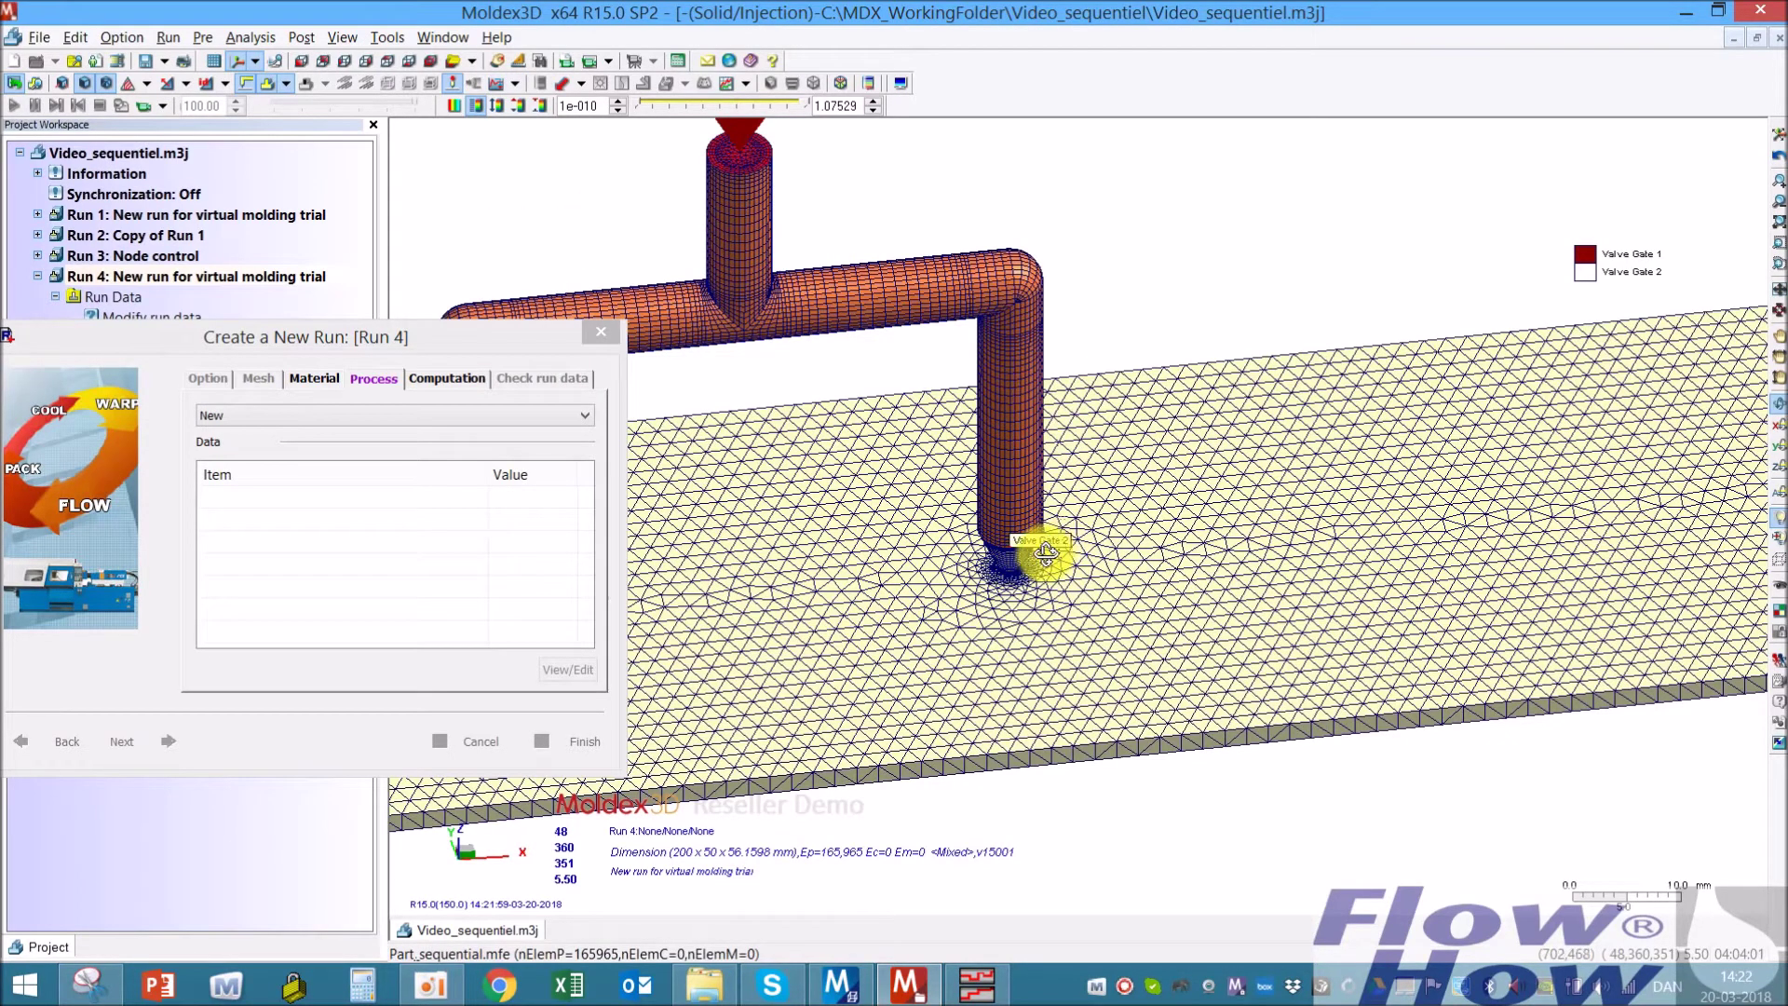
pyautogui.click(976, 984)
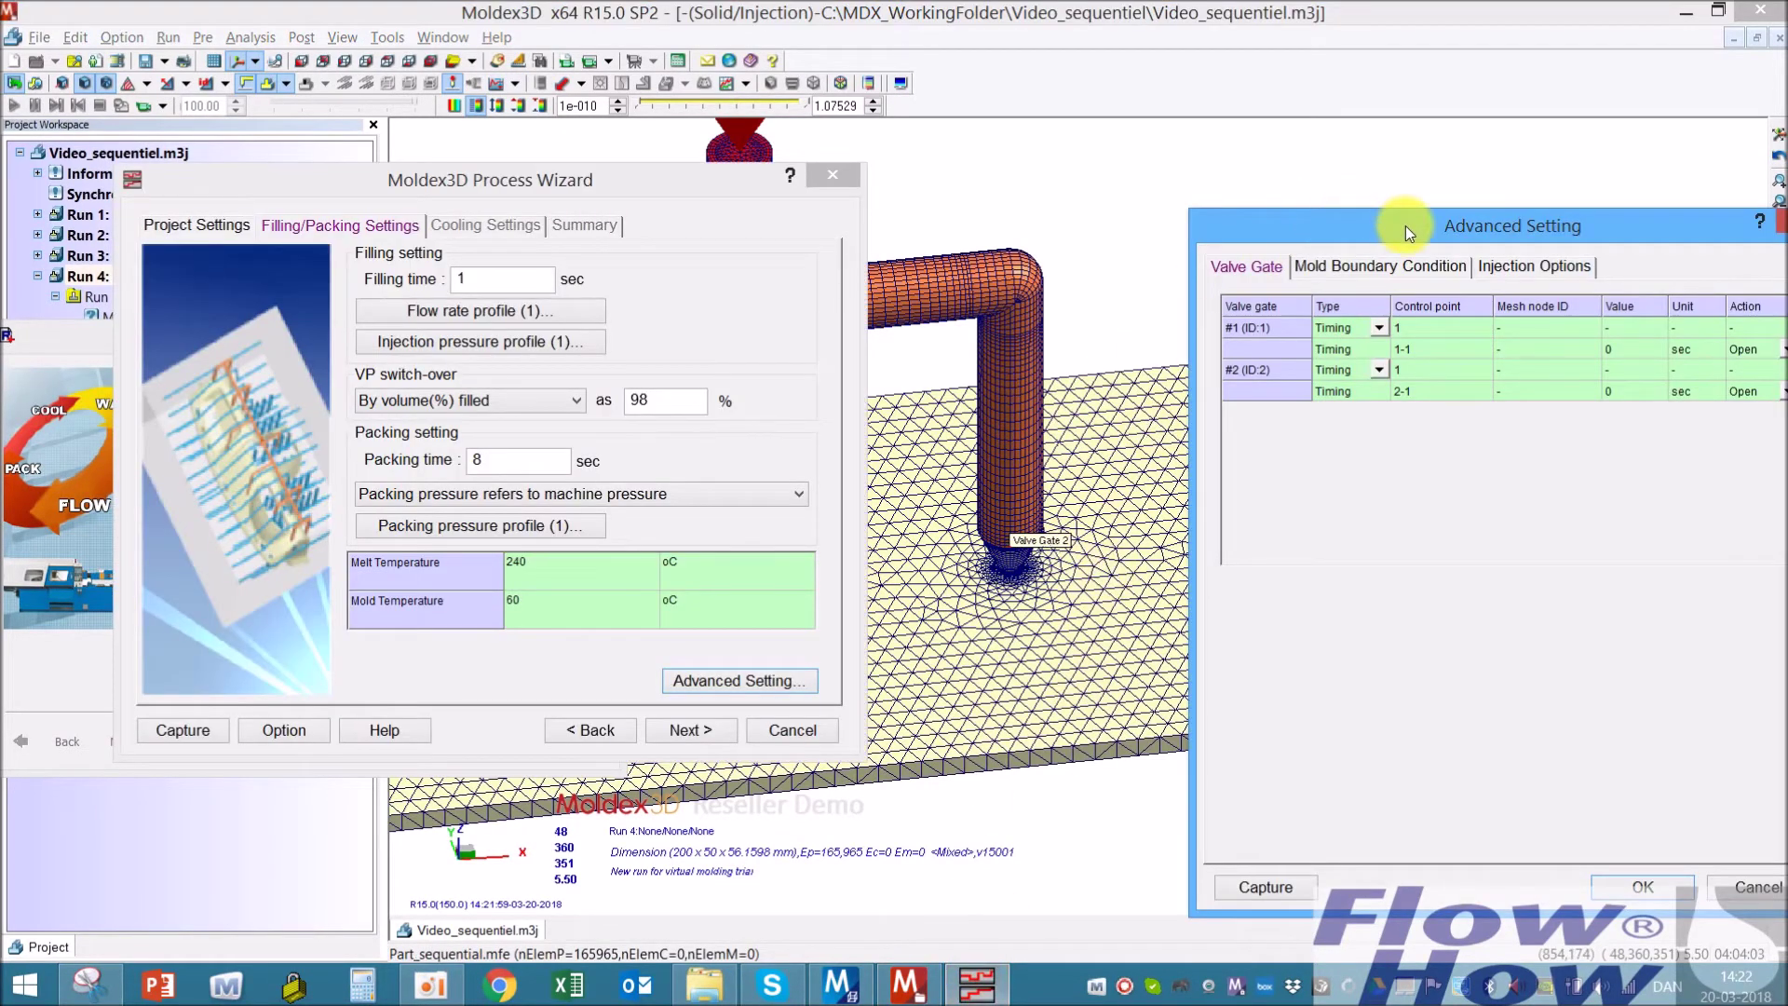
# Set valve gate #2 to open by flow front at mesh node 85543 and apply
pyautogui.moveTo(1405, 225); pyautogui.dragTo(1296, 145)
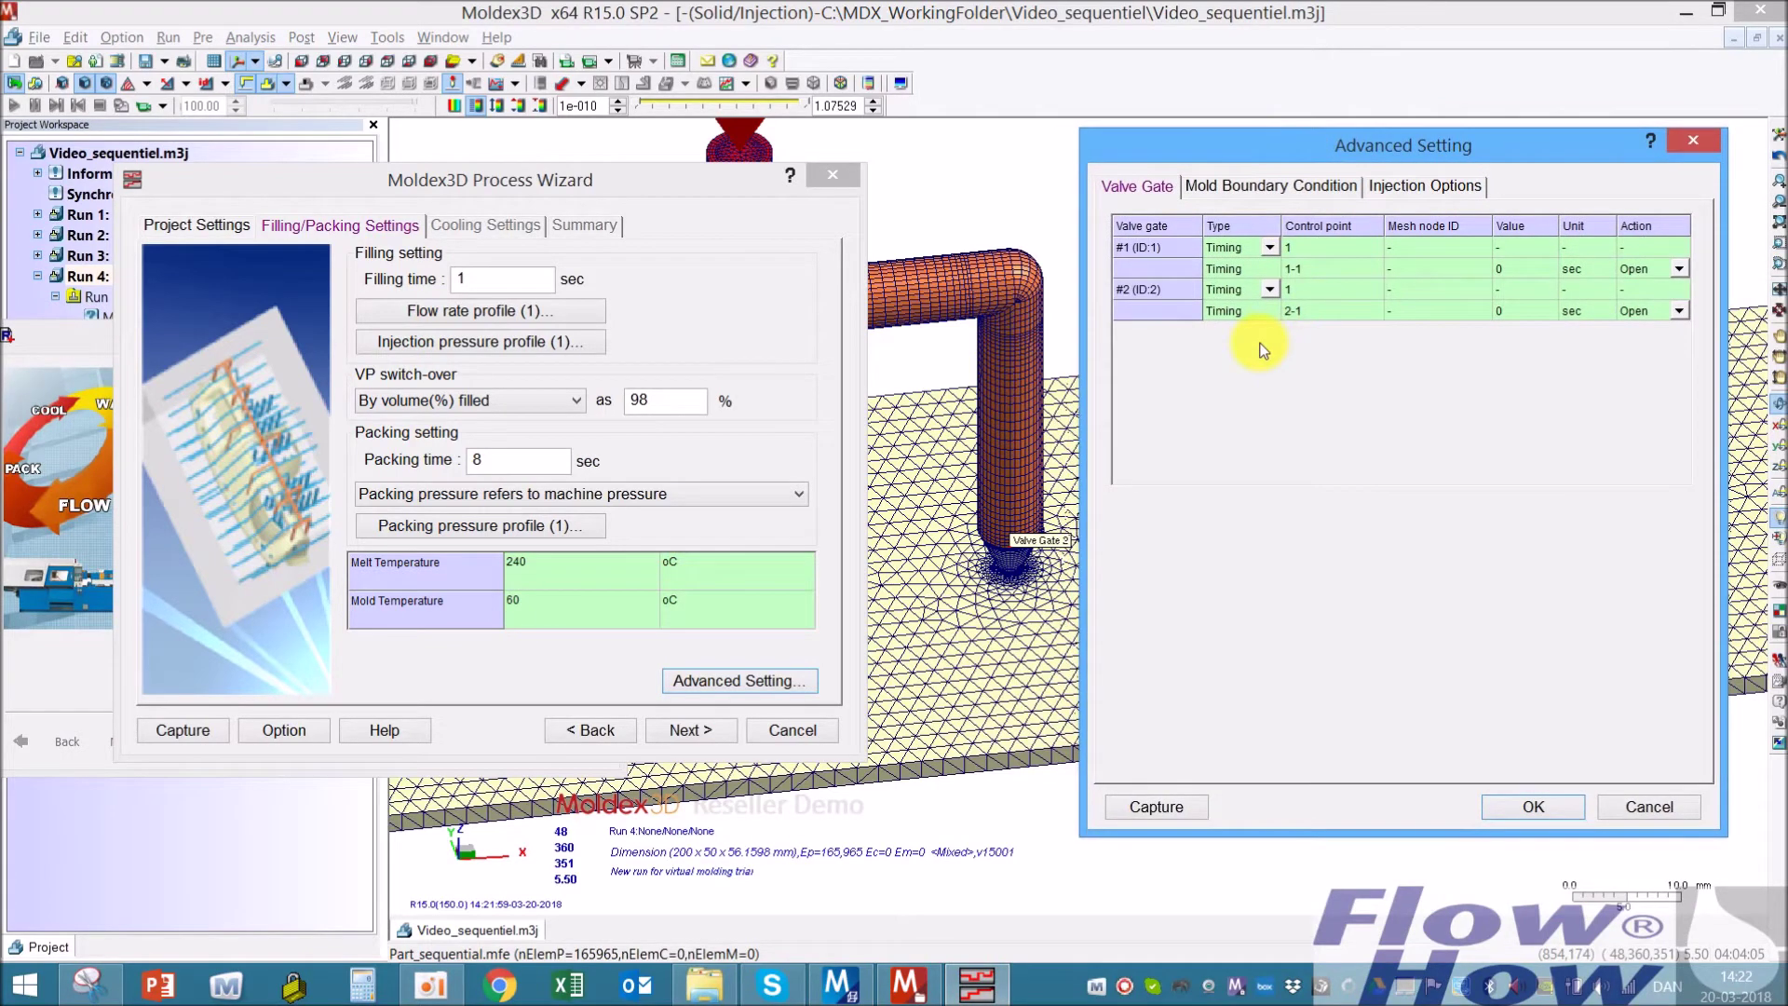
pyautogui.click(1269, 290)
pyautogui.click(1259, 316)
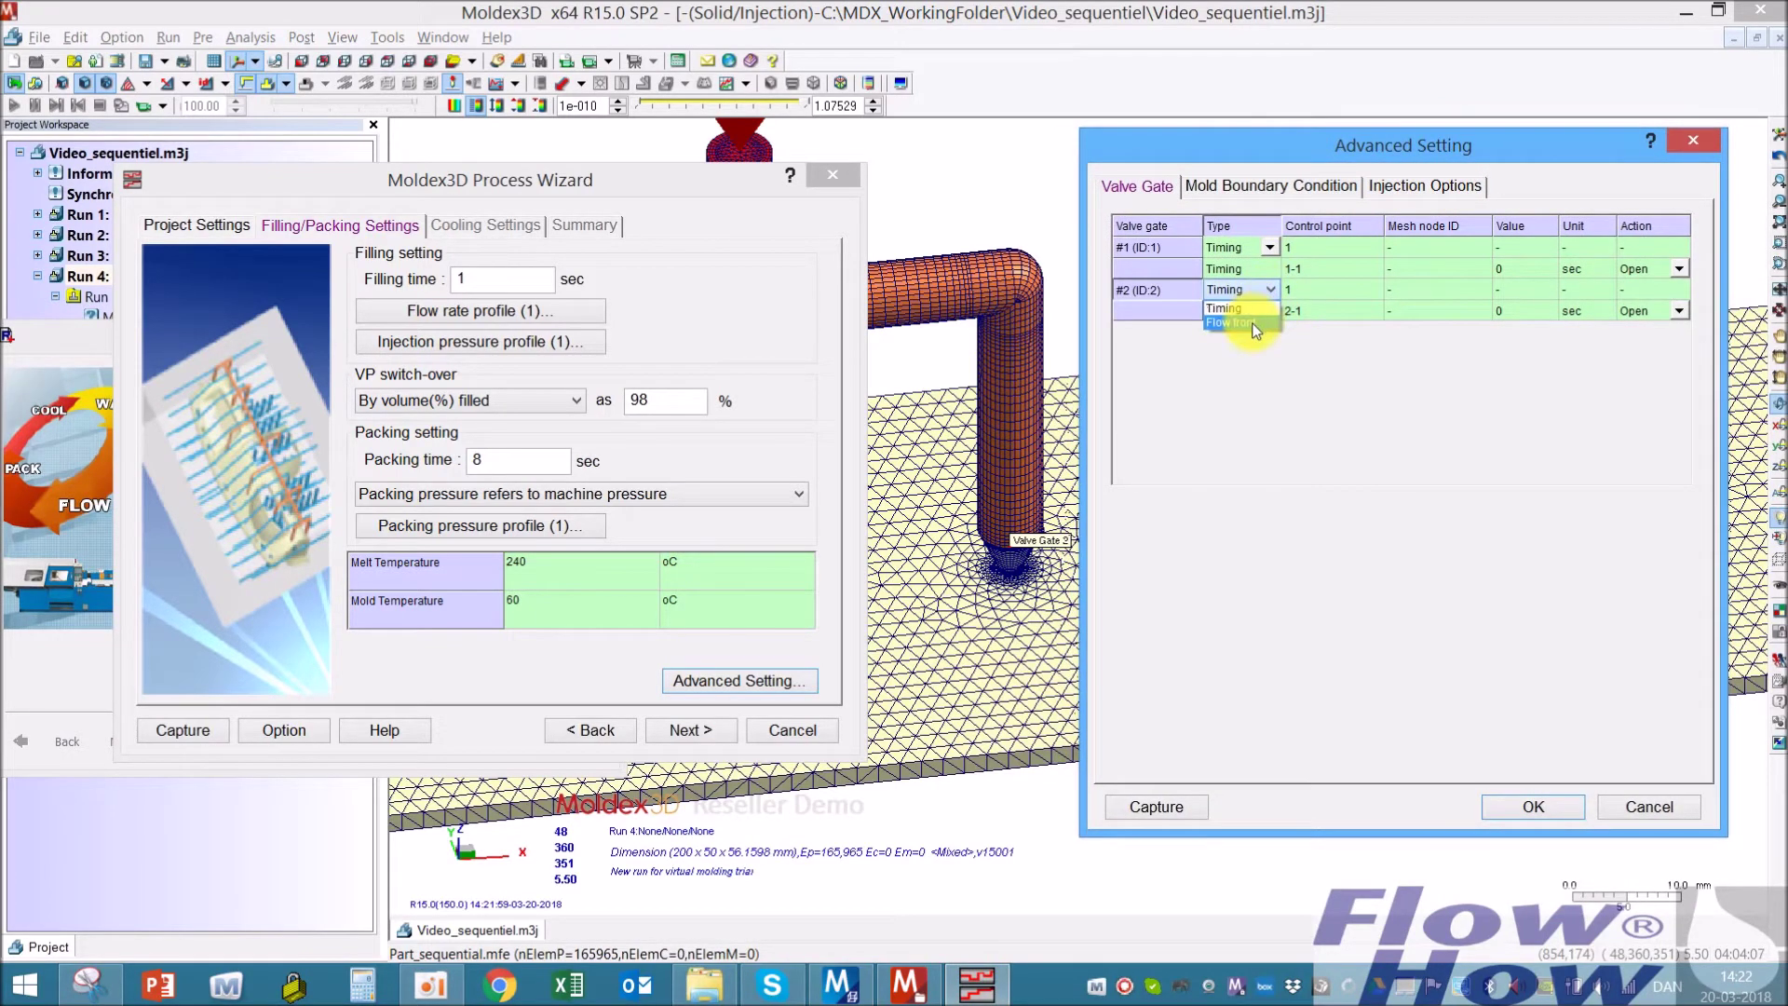
pyautogui.click(1676, 309)
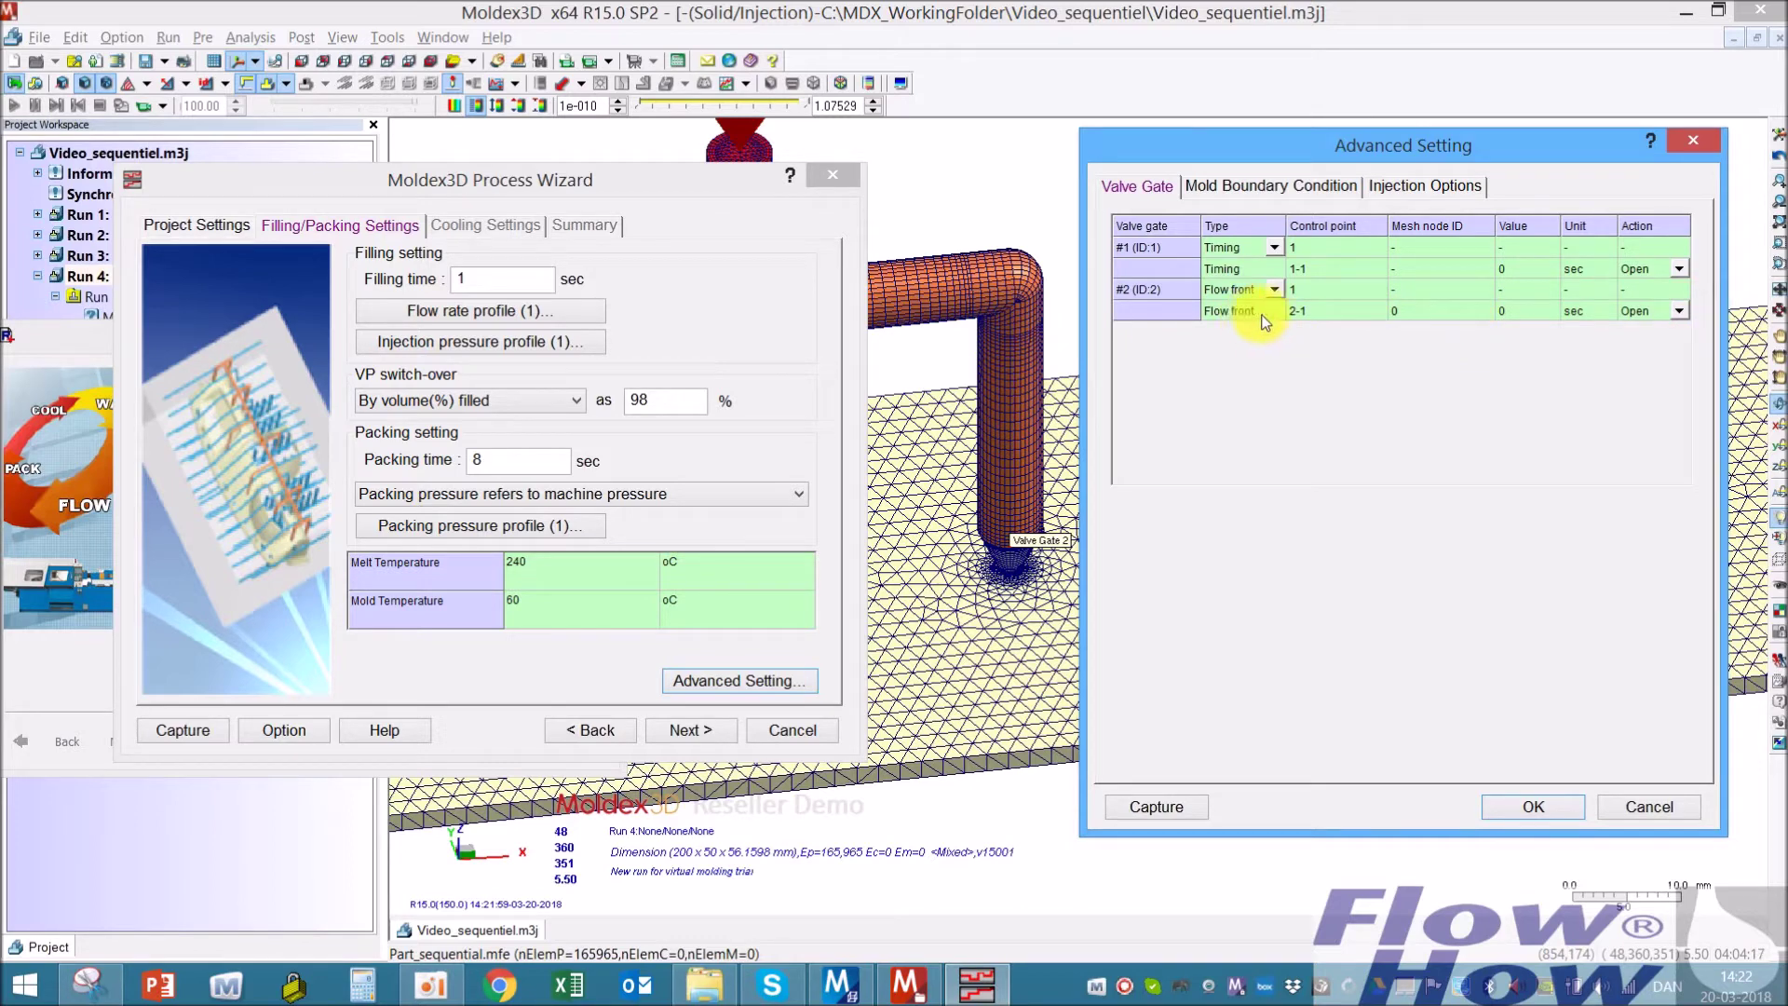
pyautogui.click(1416, 311)
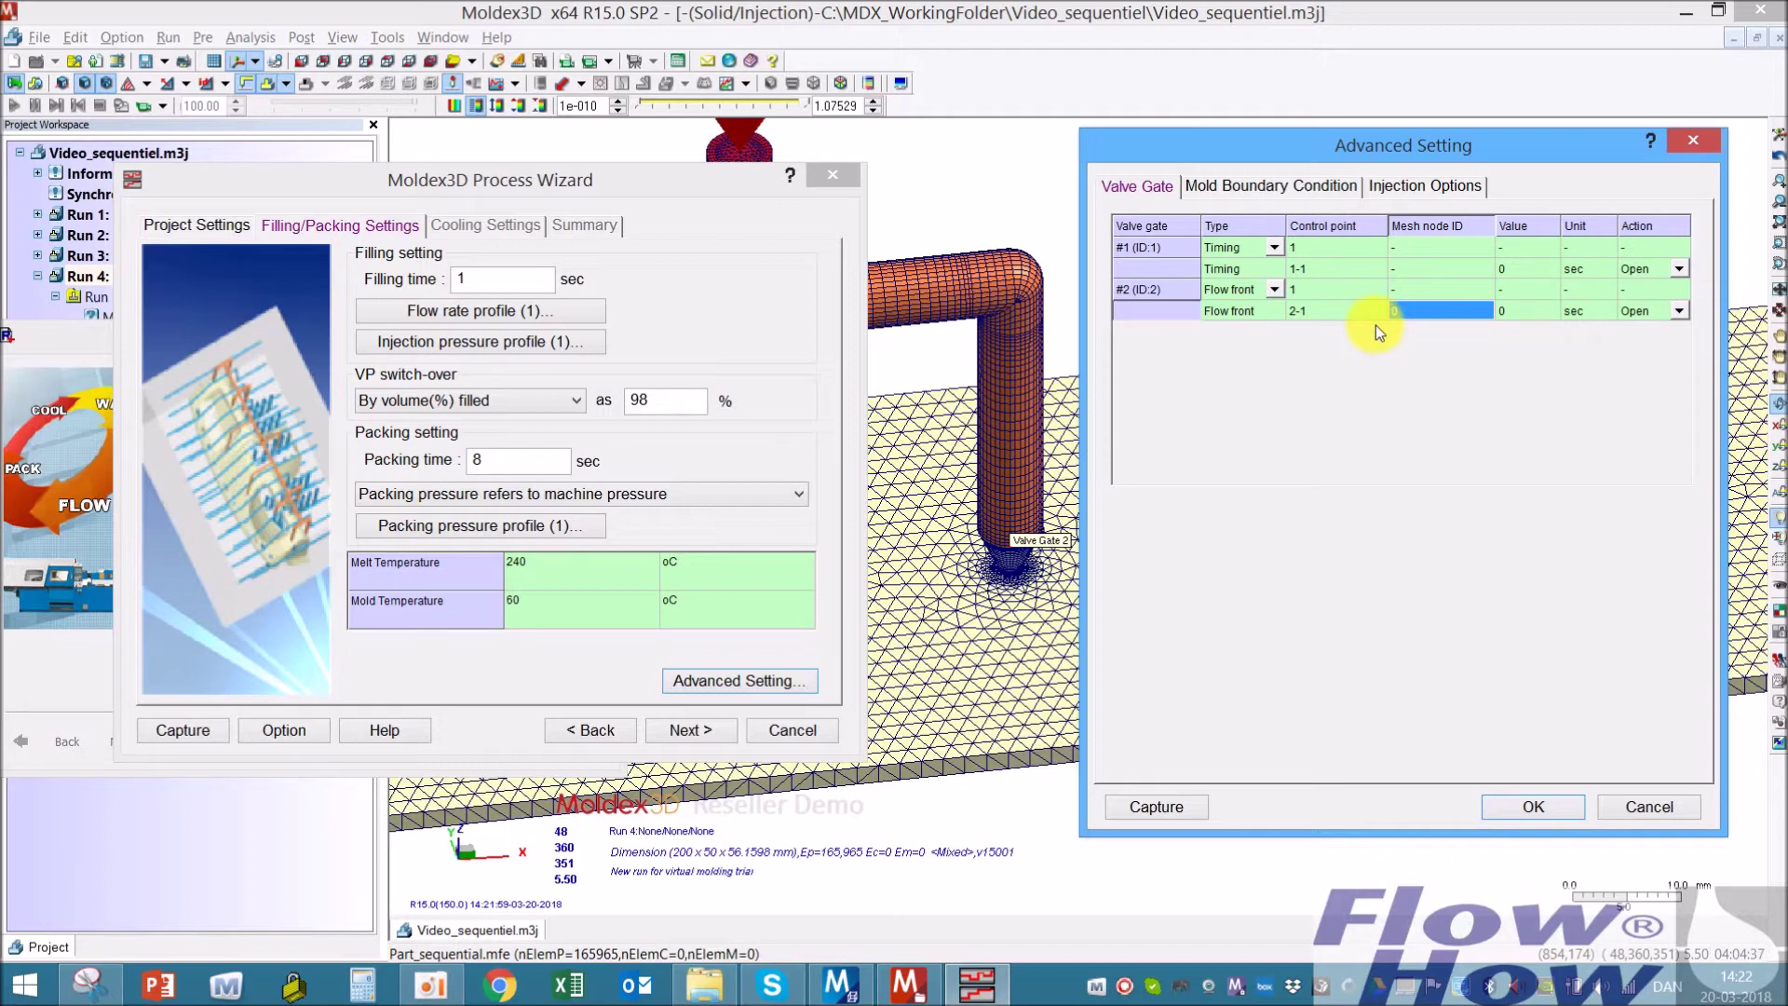
pyautogui.write('85543')
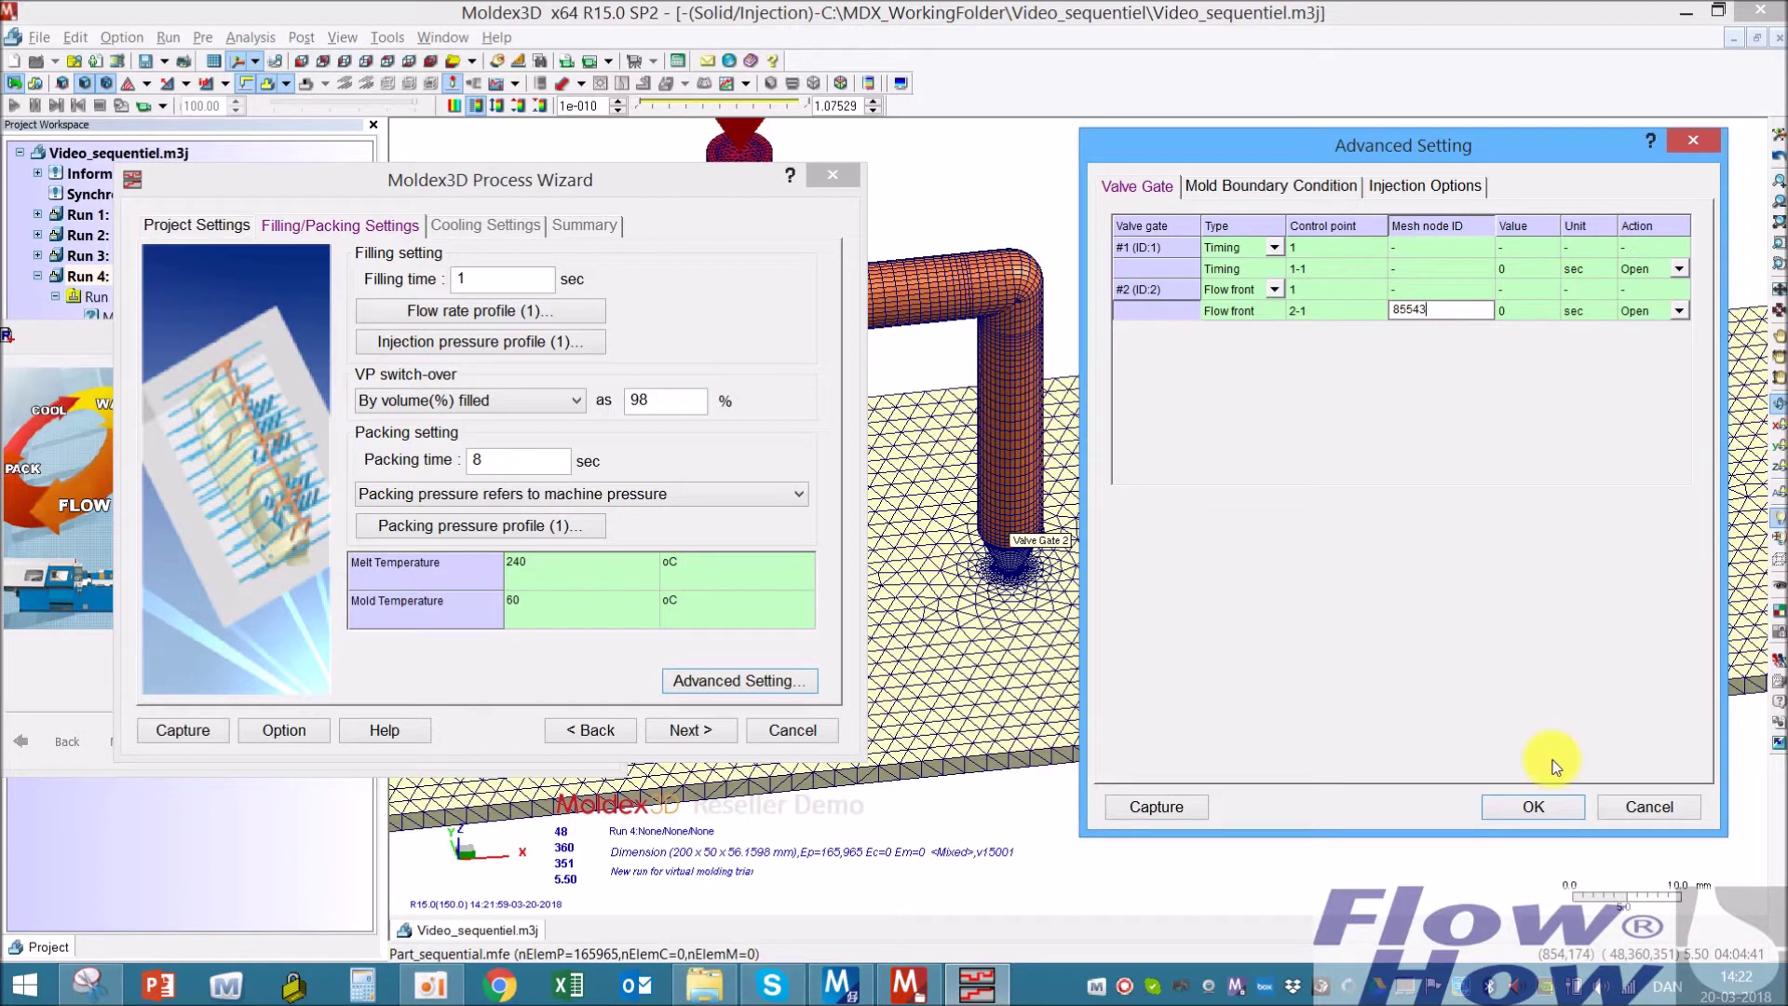
pyautogui.click(1557, 809)
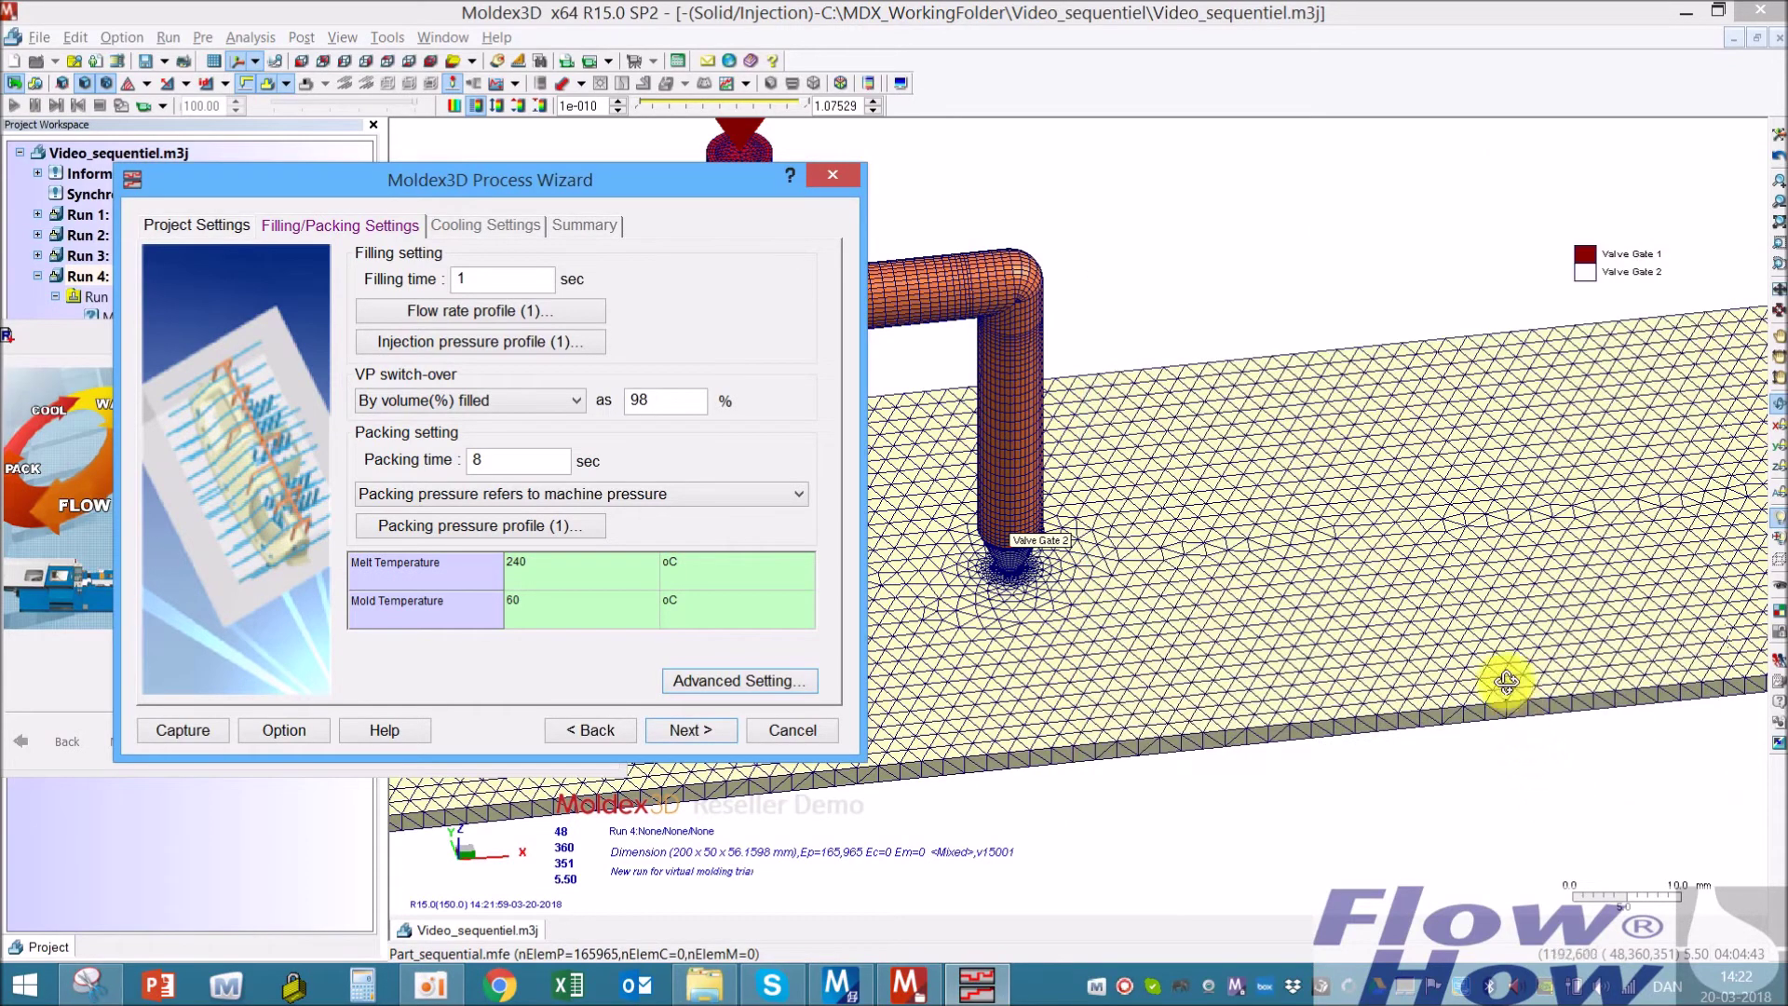
# Finish the process wizard to save Video_sequentiel_4.pro and open Run 4's computation parameters
pyautogui.click(686, 730)
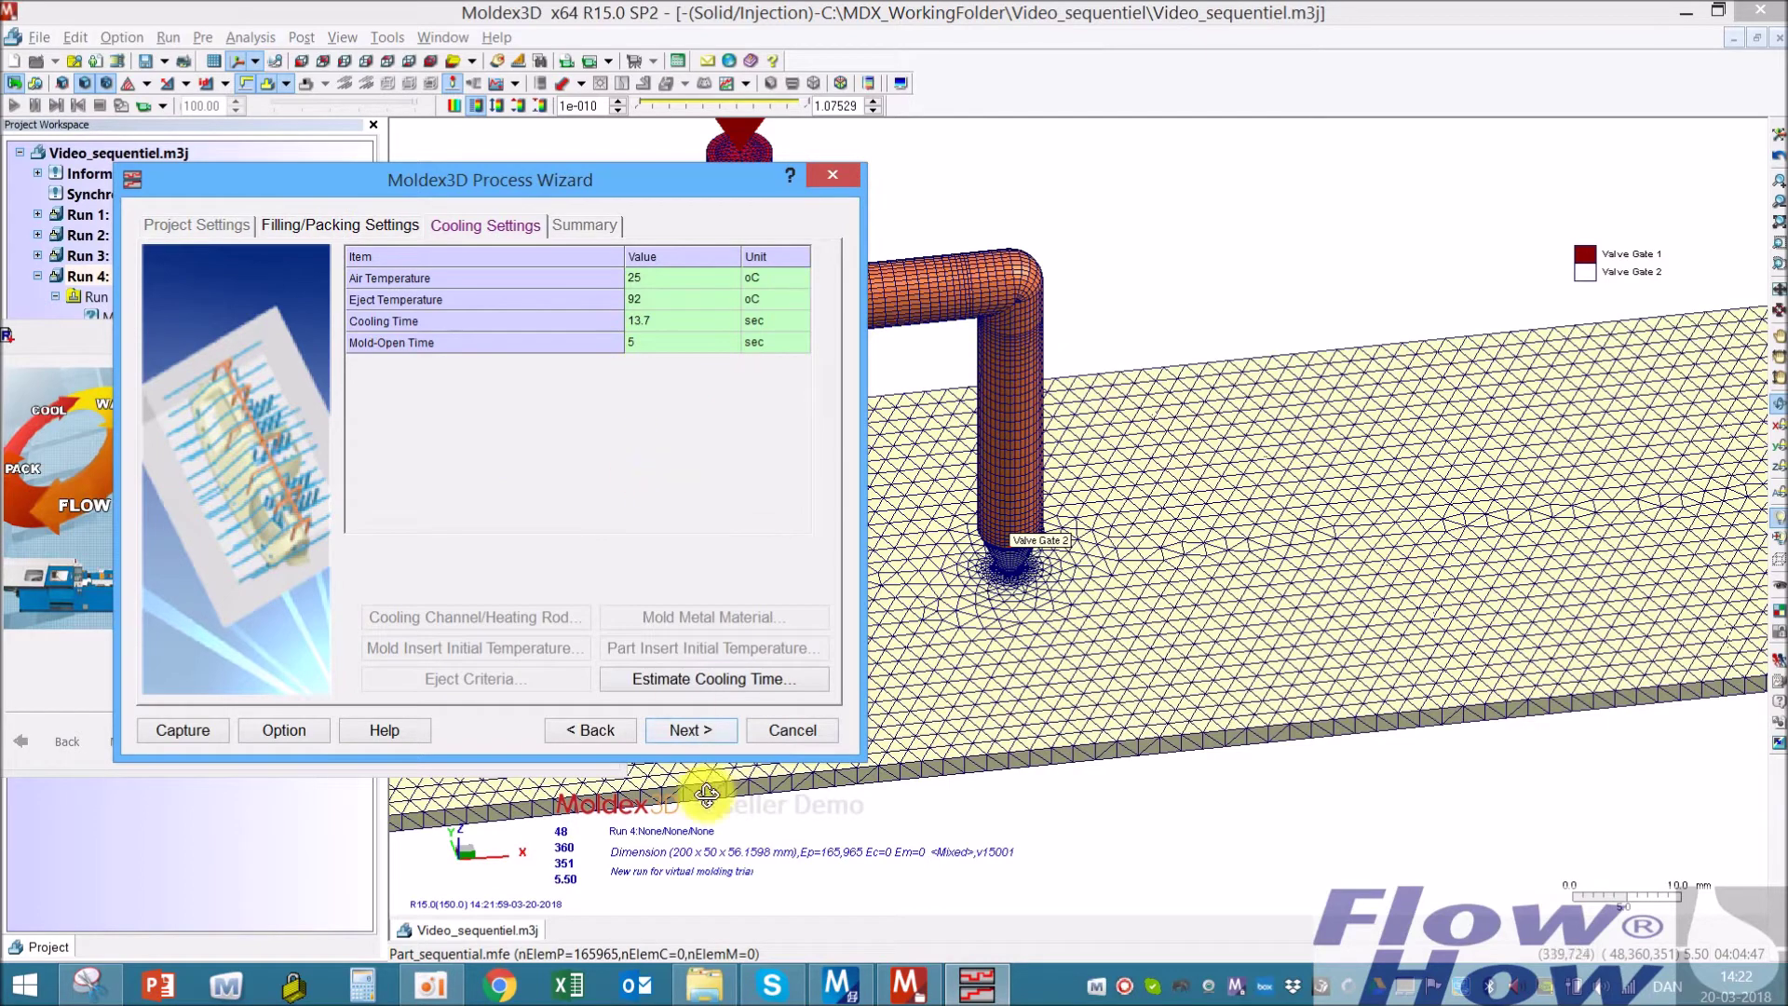
pyautogui.click(692, 729)
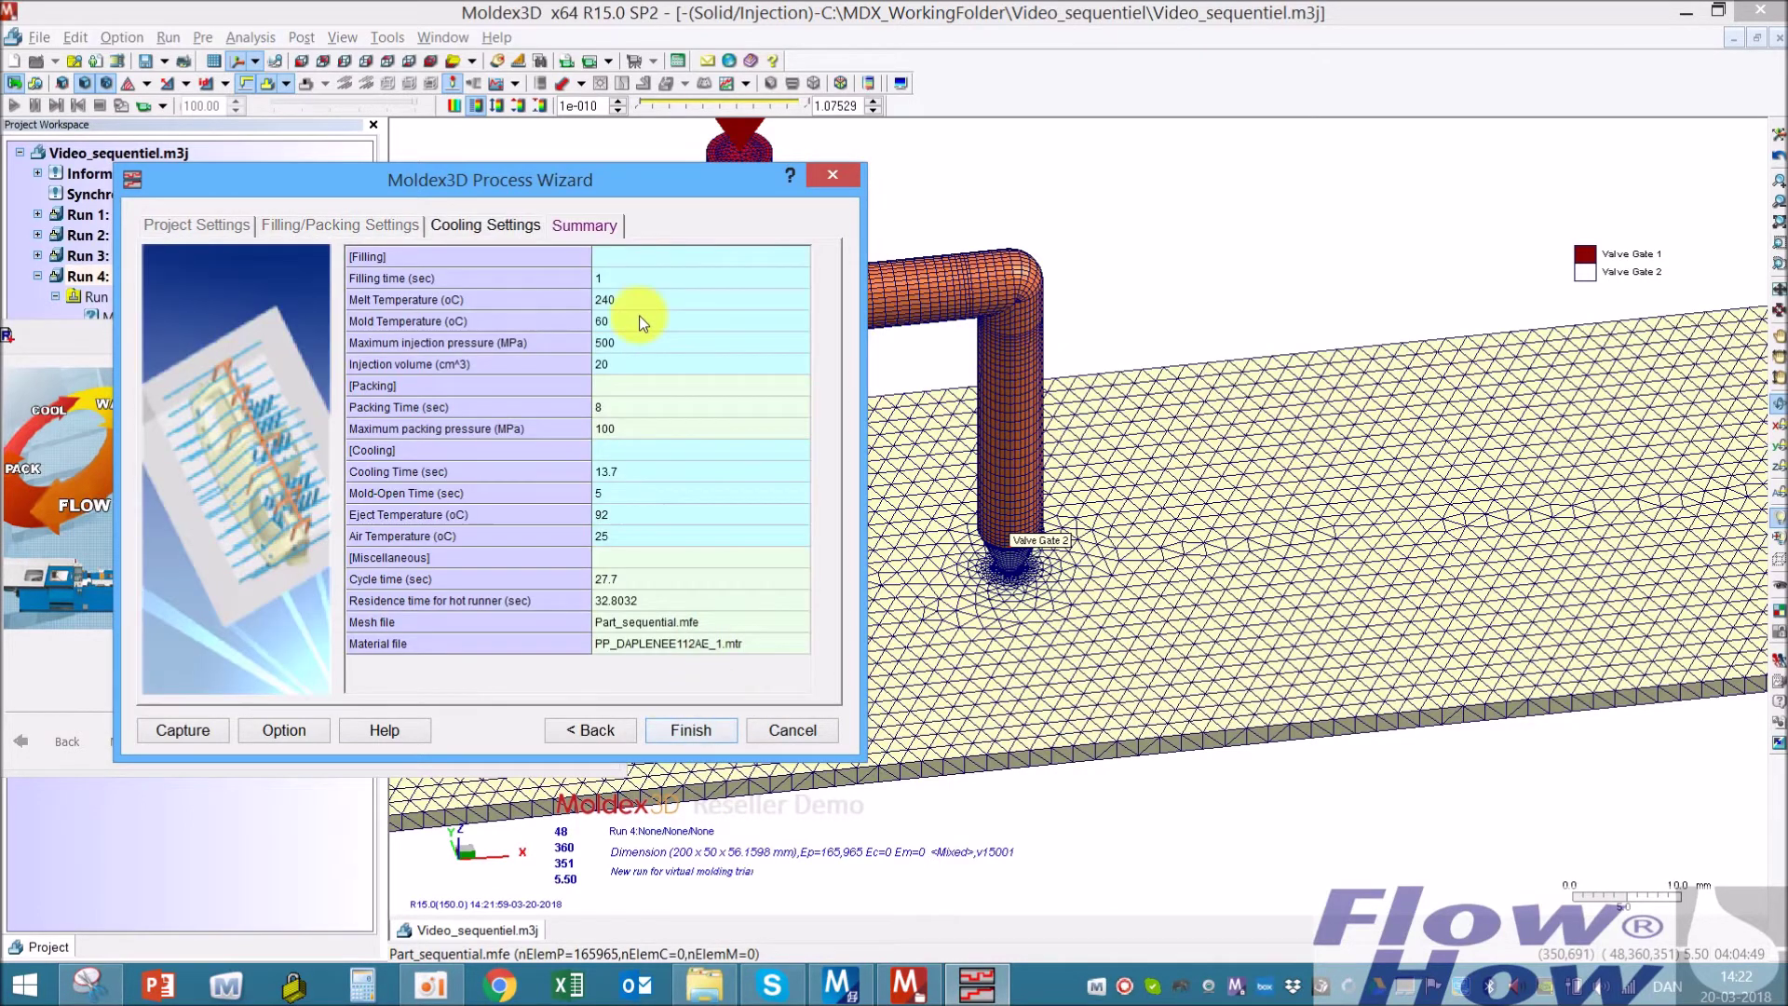
pyautogui.click(690, 730)
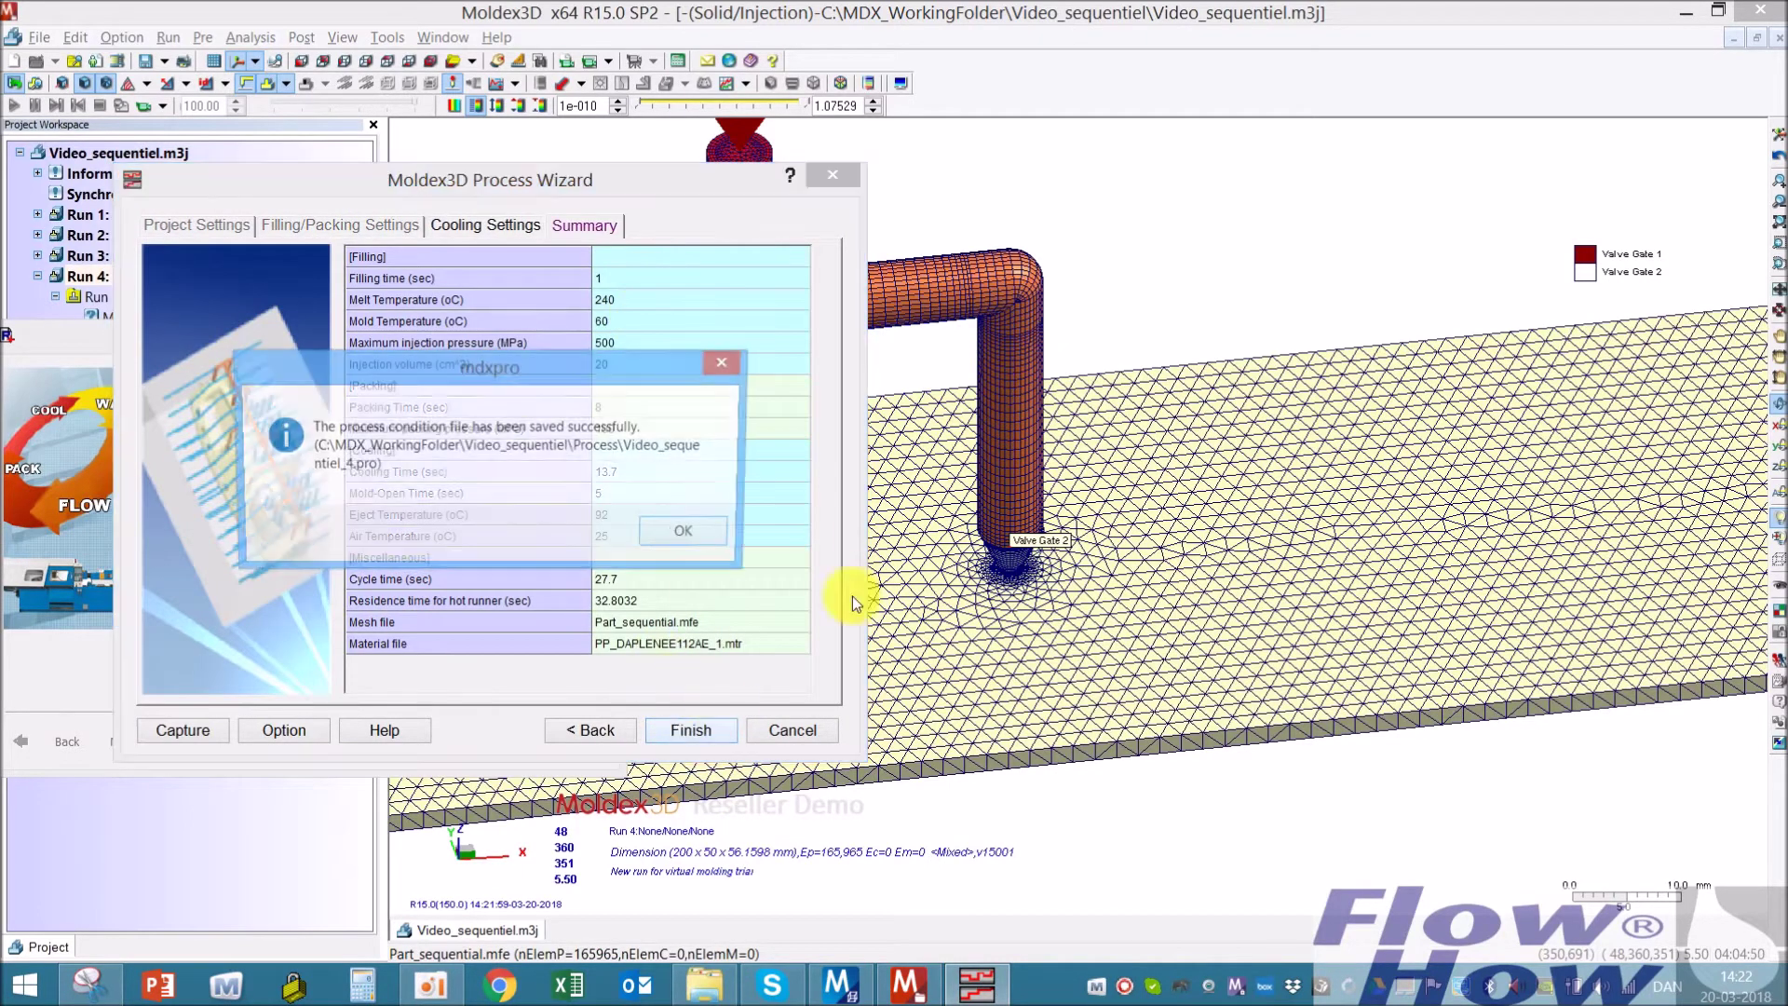
pyautogui.click(694, 531)
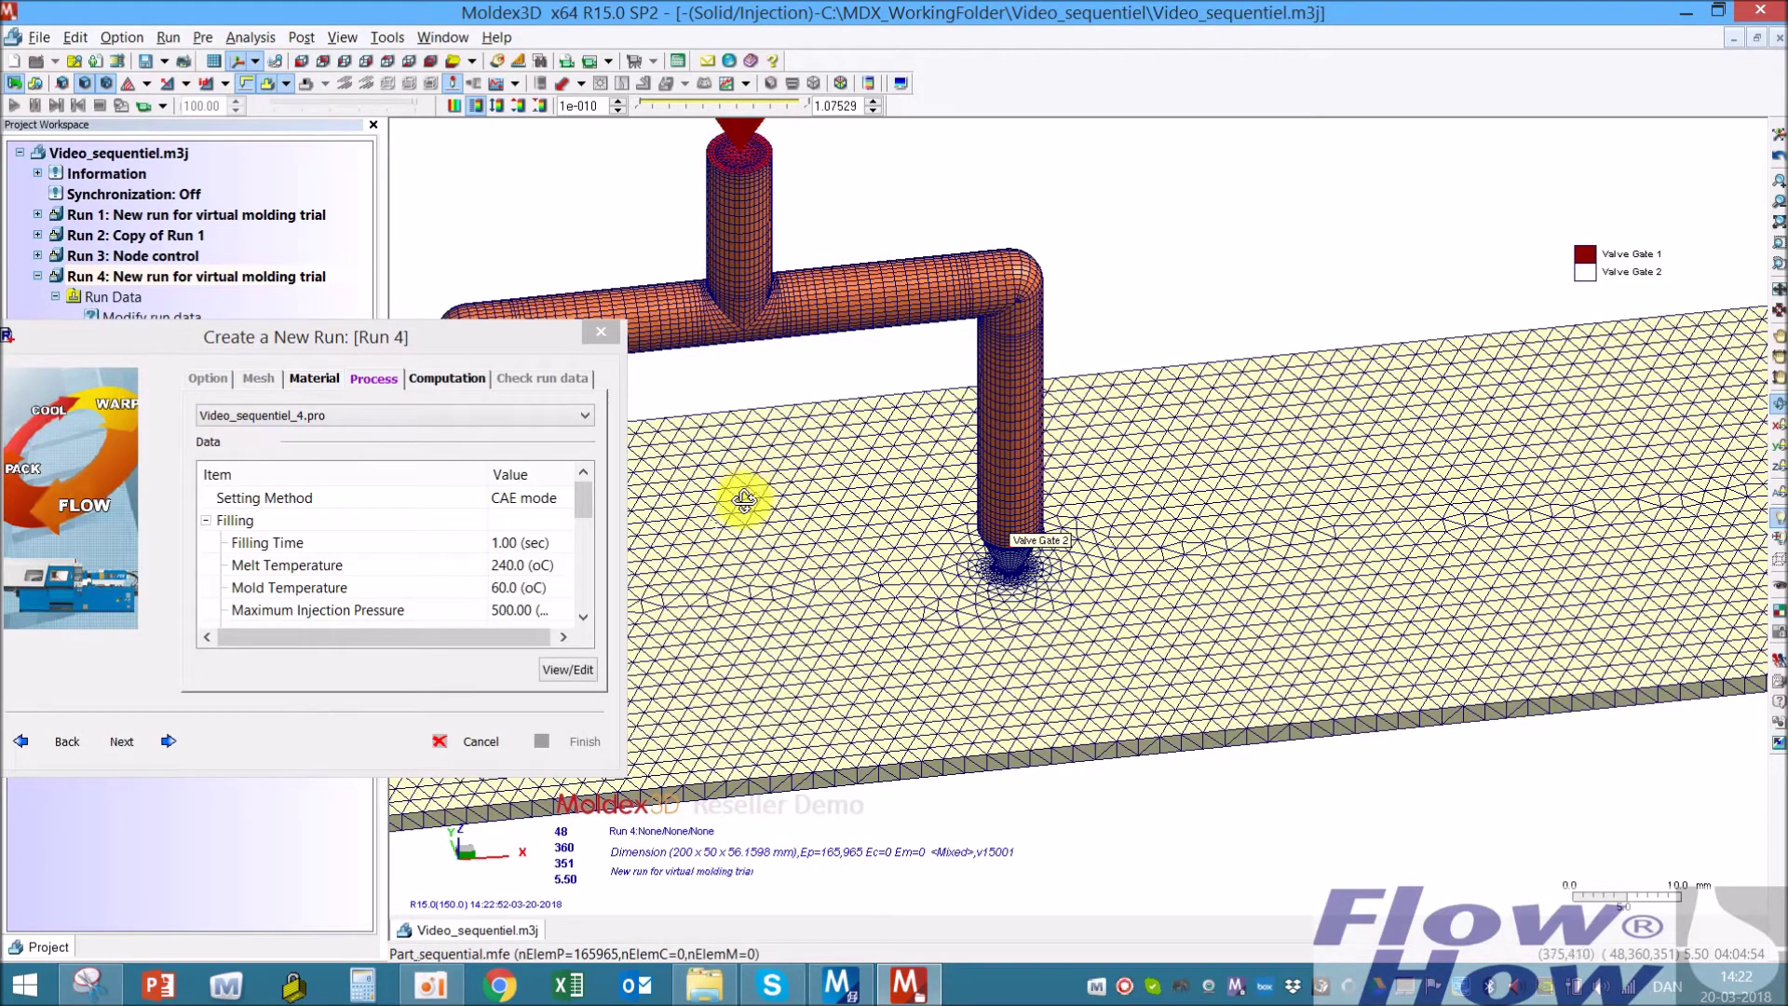
pyautogui.click(460, 376)
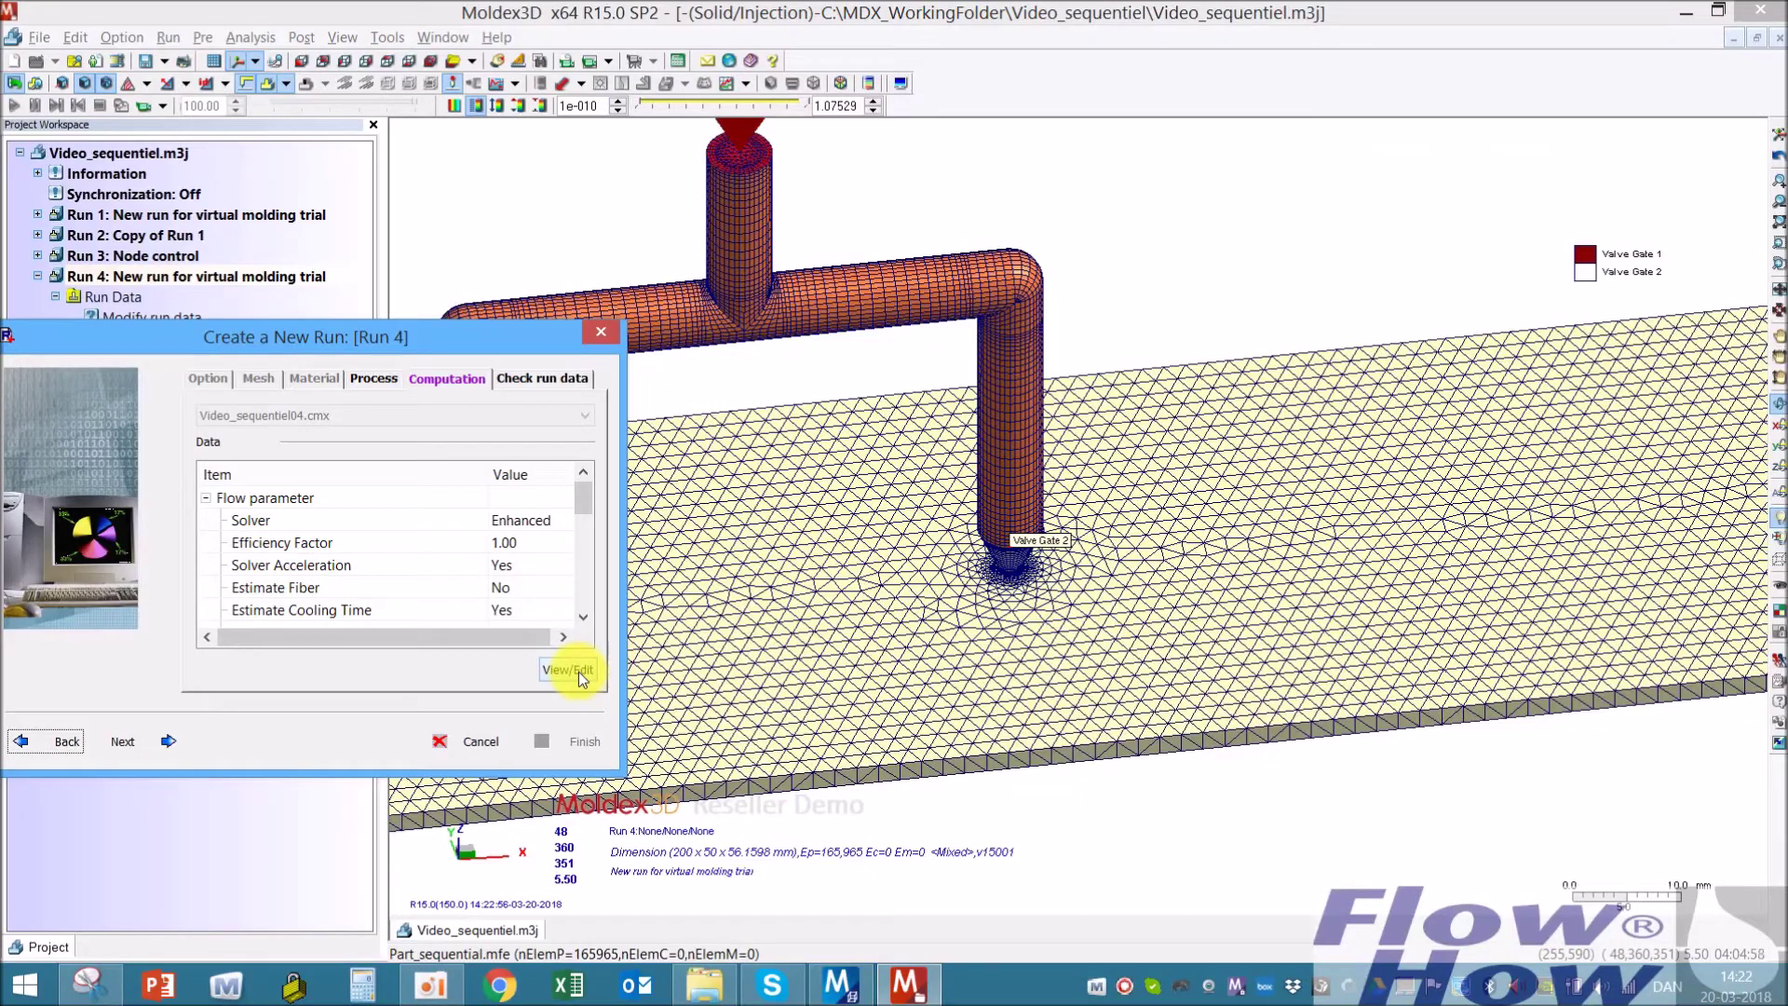
pyautogui.click(578, 671)
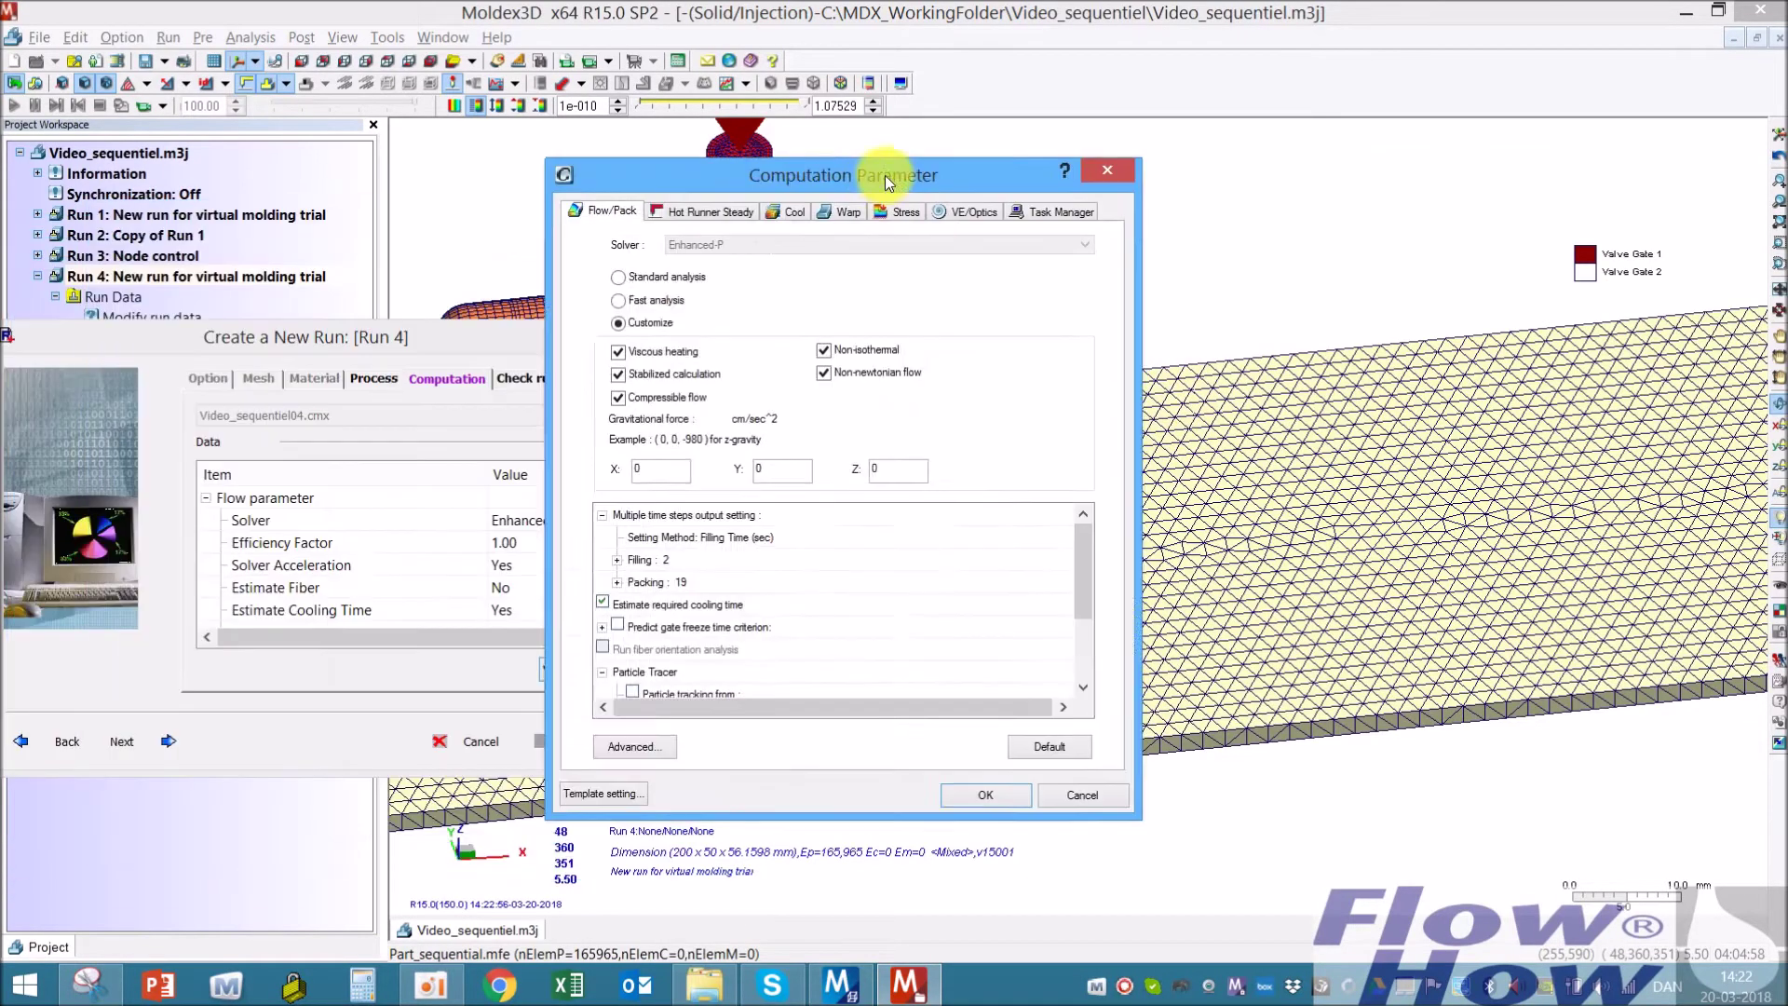
# Enable particle tracking from the Gate with 30 release steps in the Flow/Pack settings
pyautogui.moveTo(887, 182); pyautogui.dragTo(1095, 167)
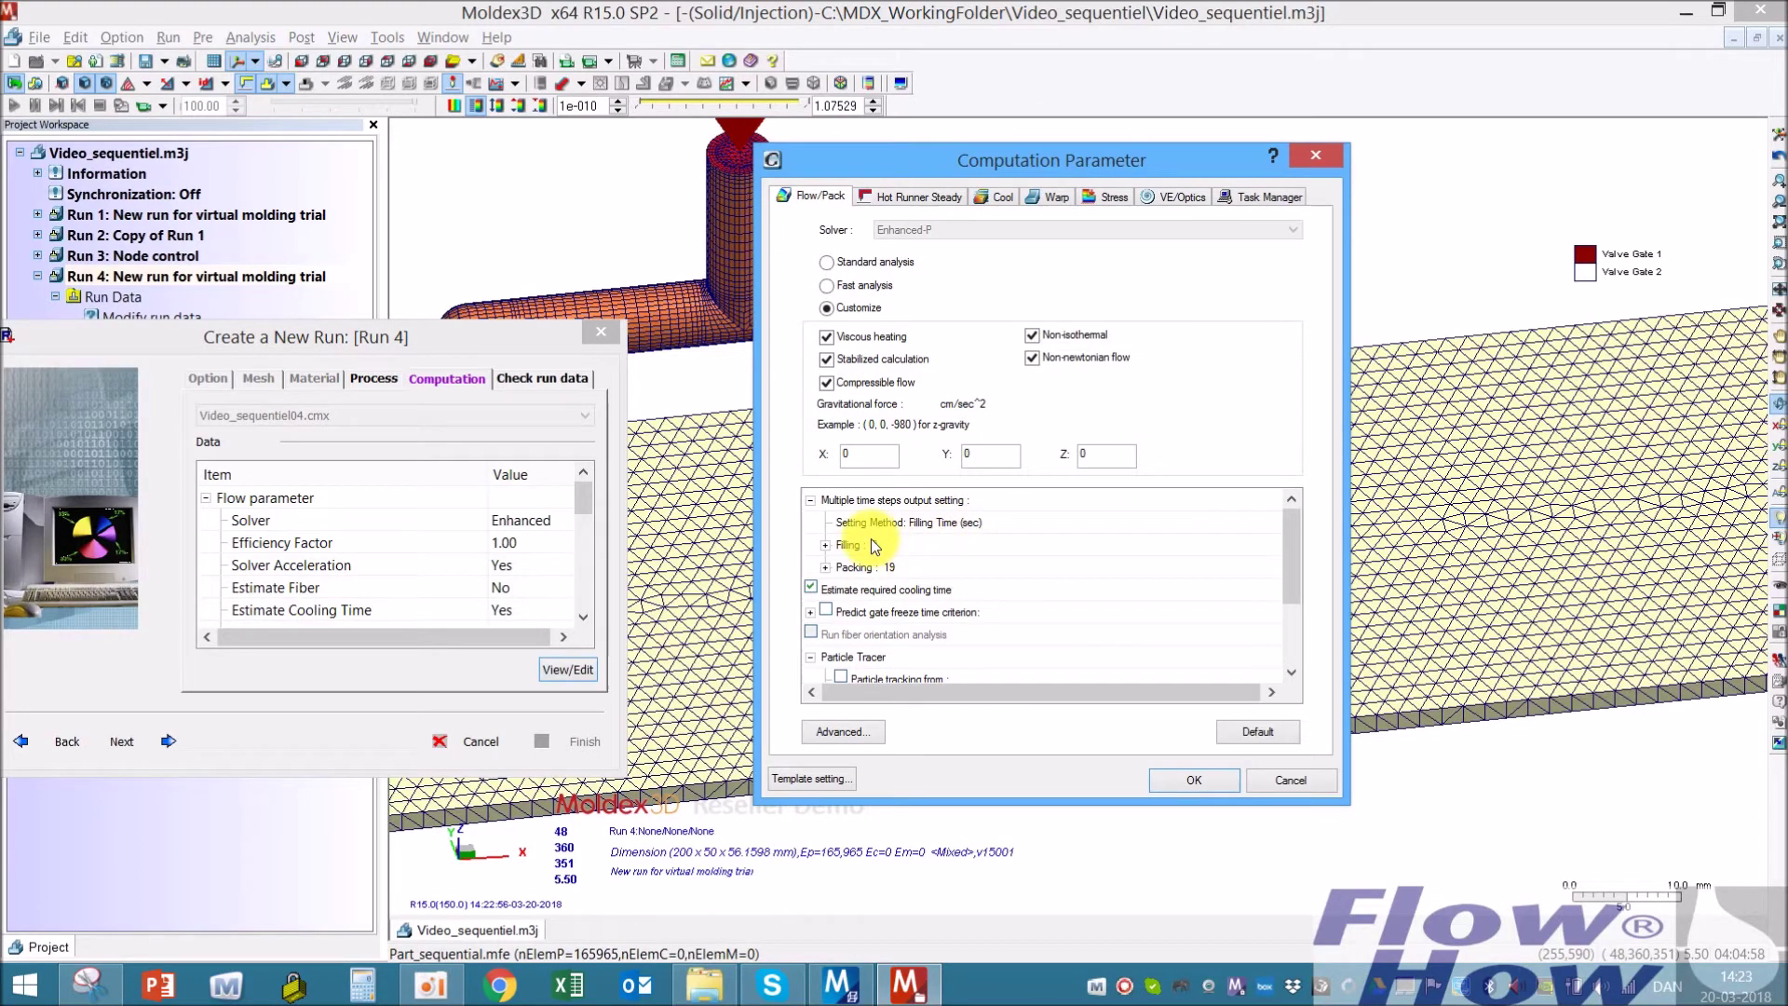
pyautogui.moveTo(1289, 523); pyautogui.dragTo(1297, 616)
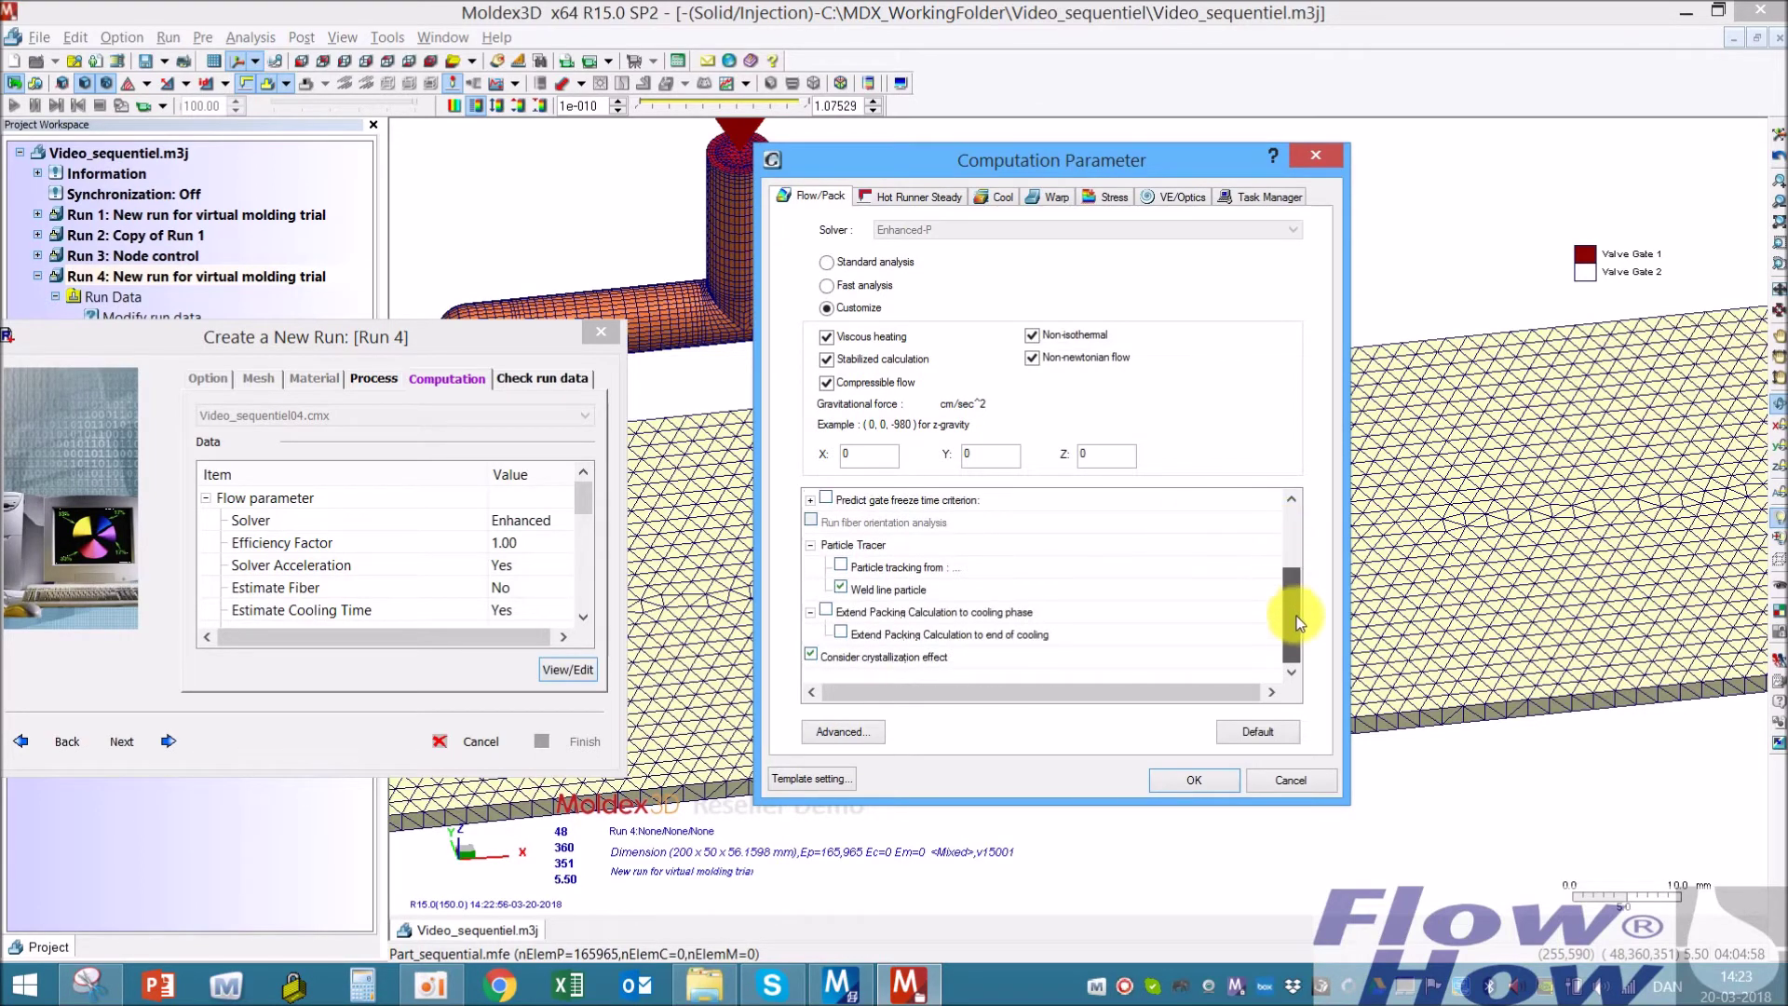
pyautogui.click(842, 567)
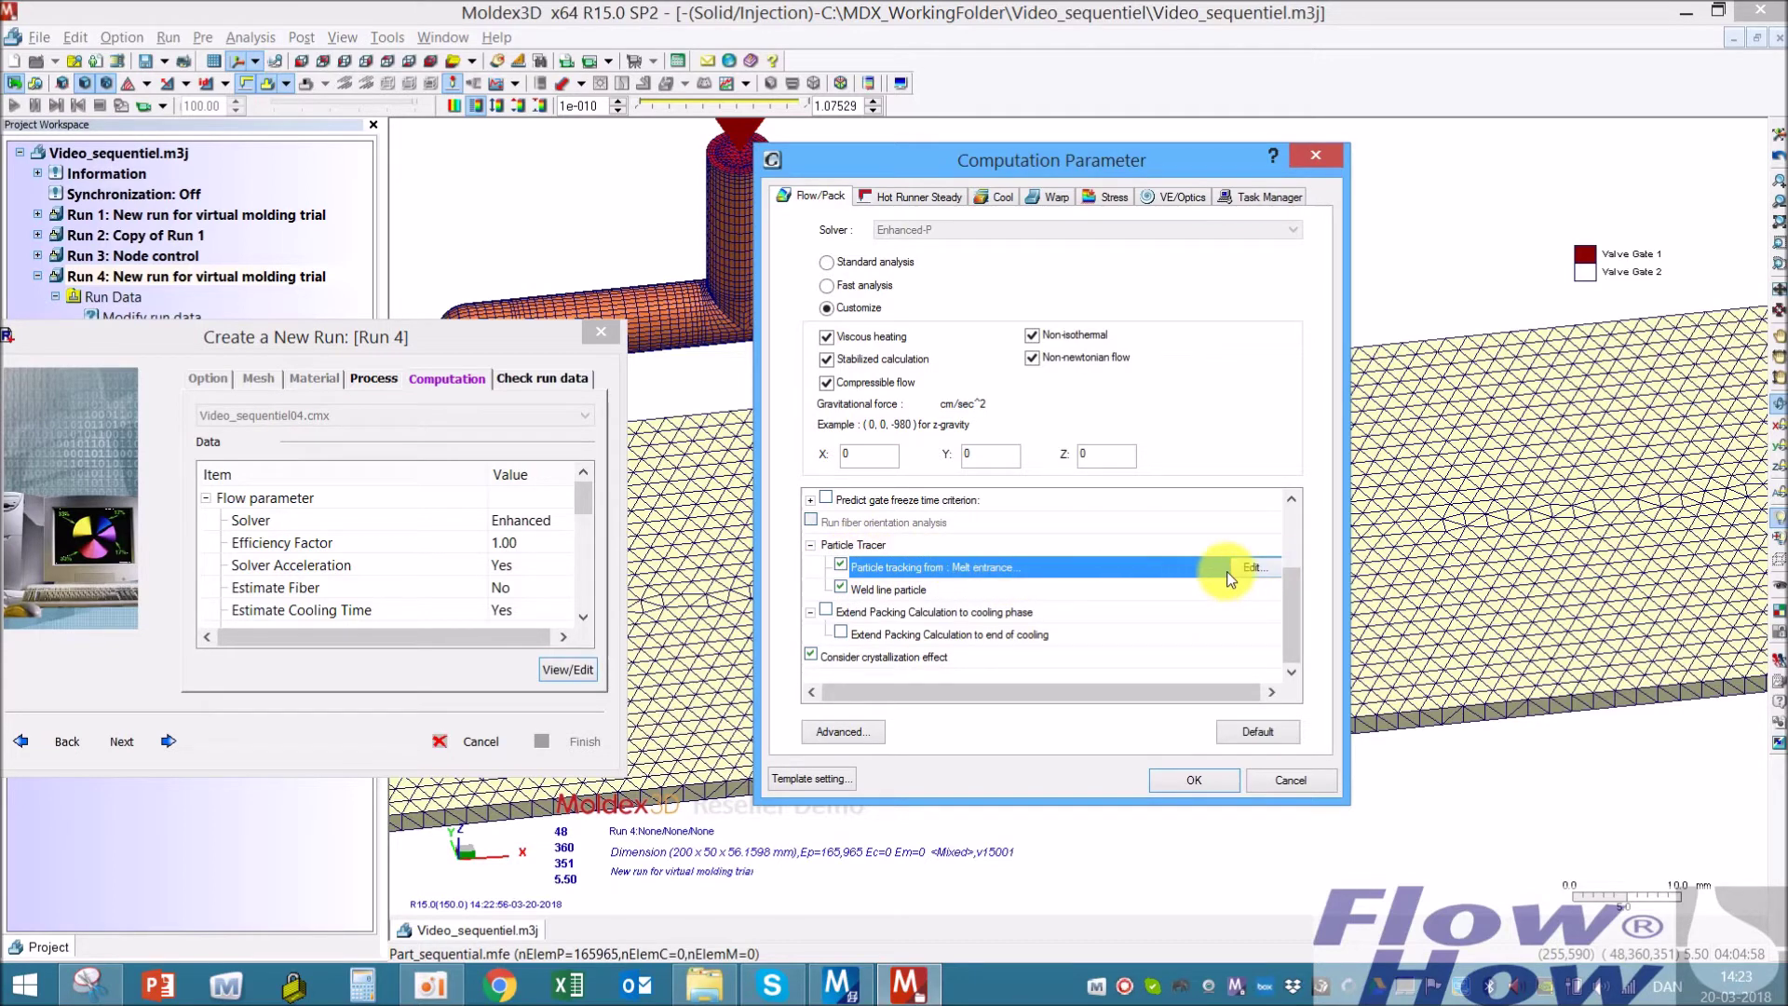
pyautogui.click(1252, 568)
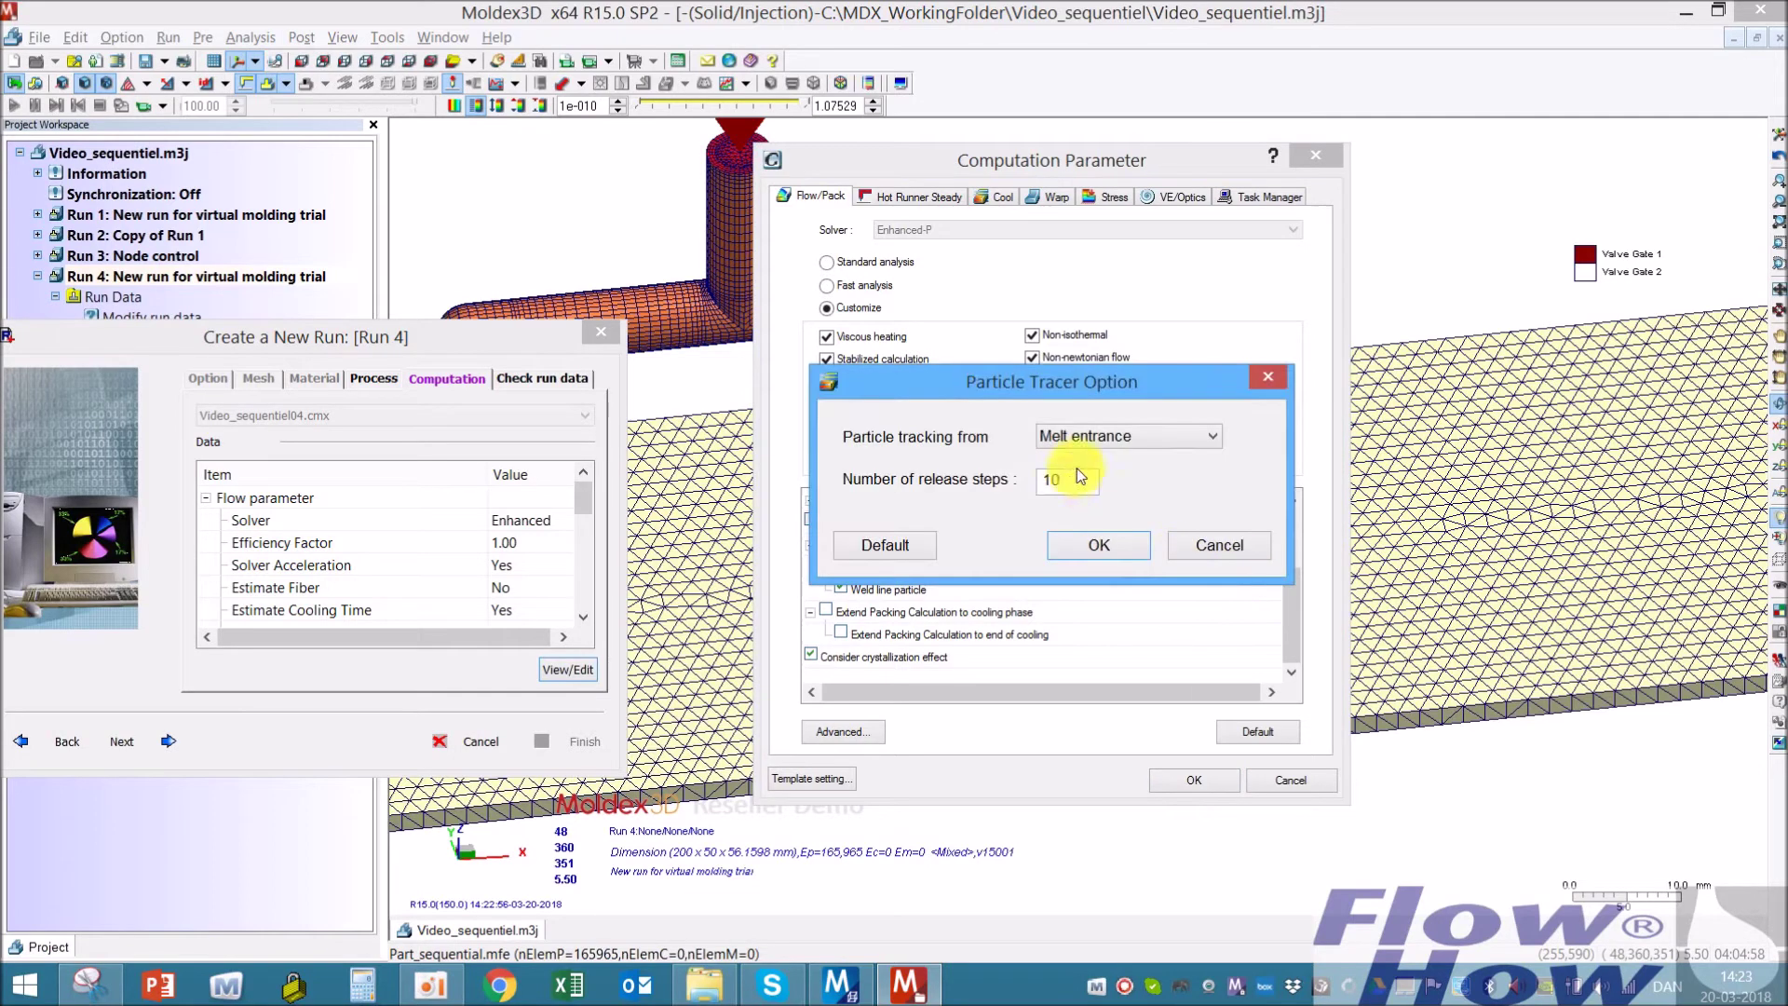
pyautogui.click(1110, 438)
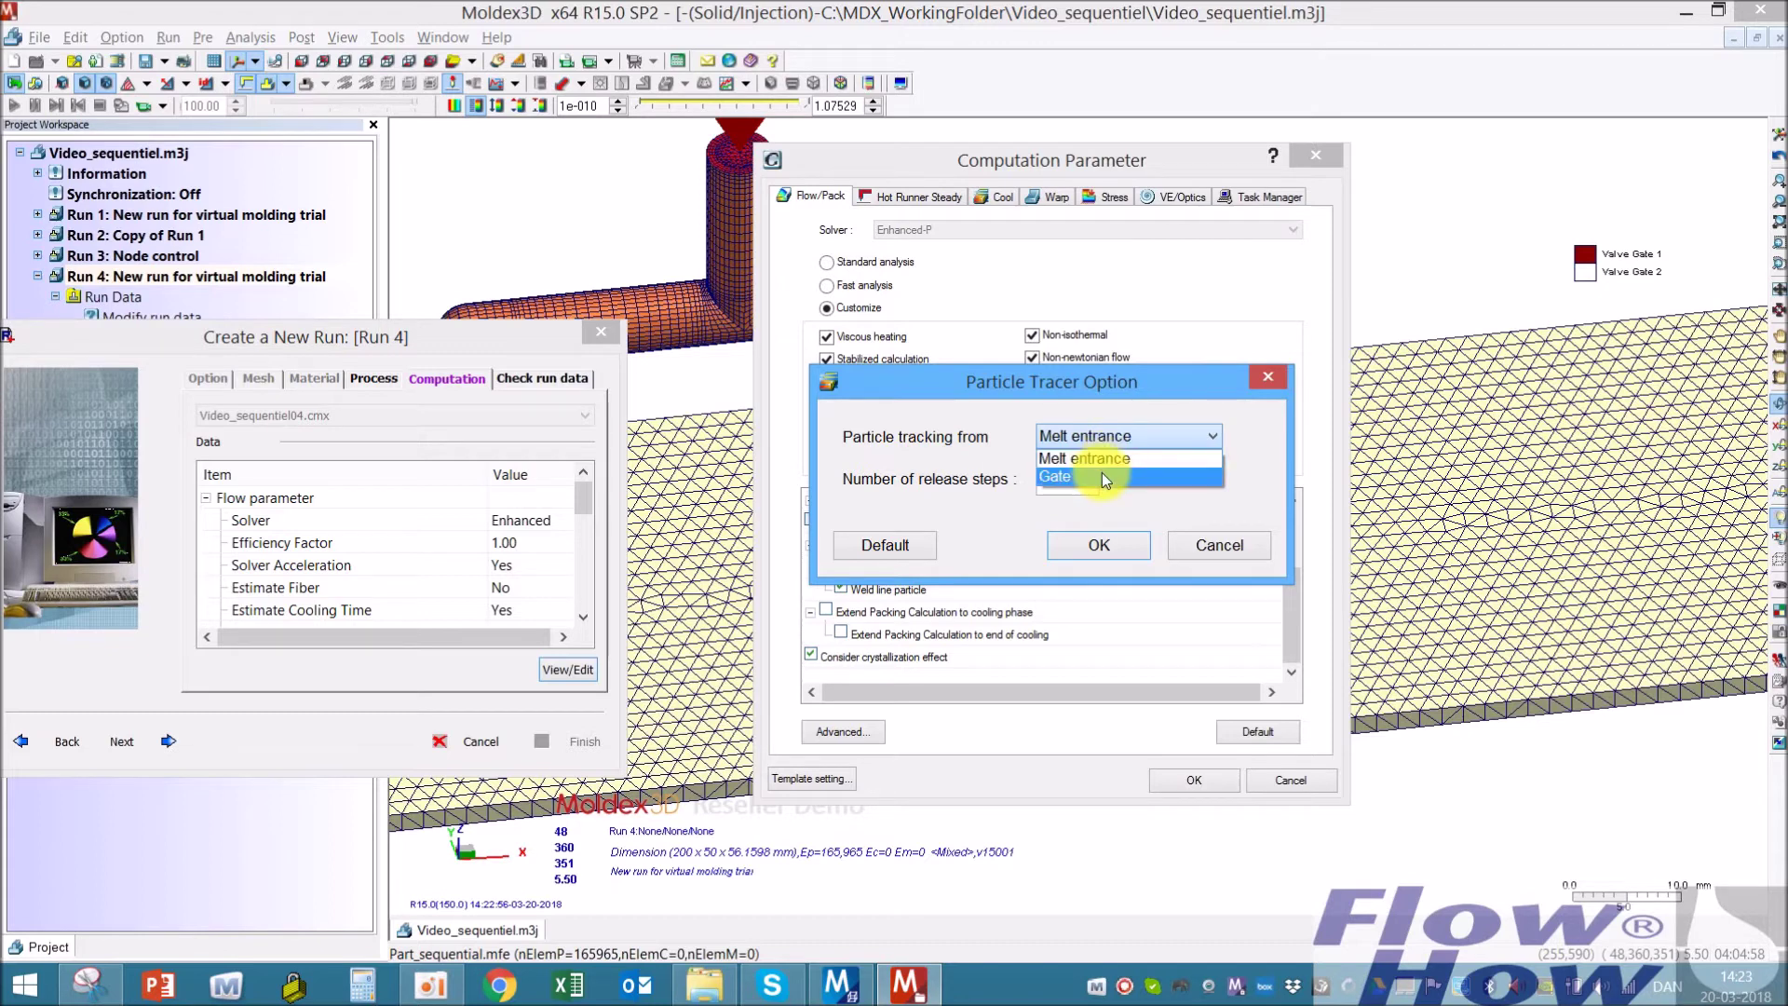
pyautogui.click(1103, 476)
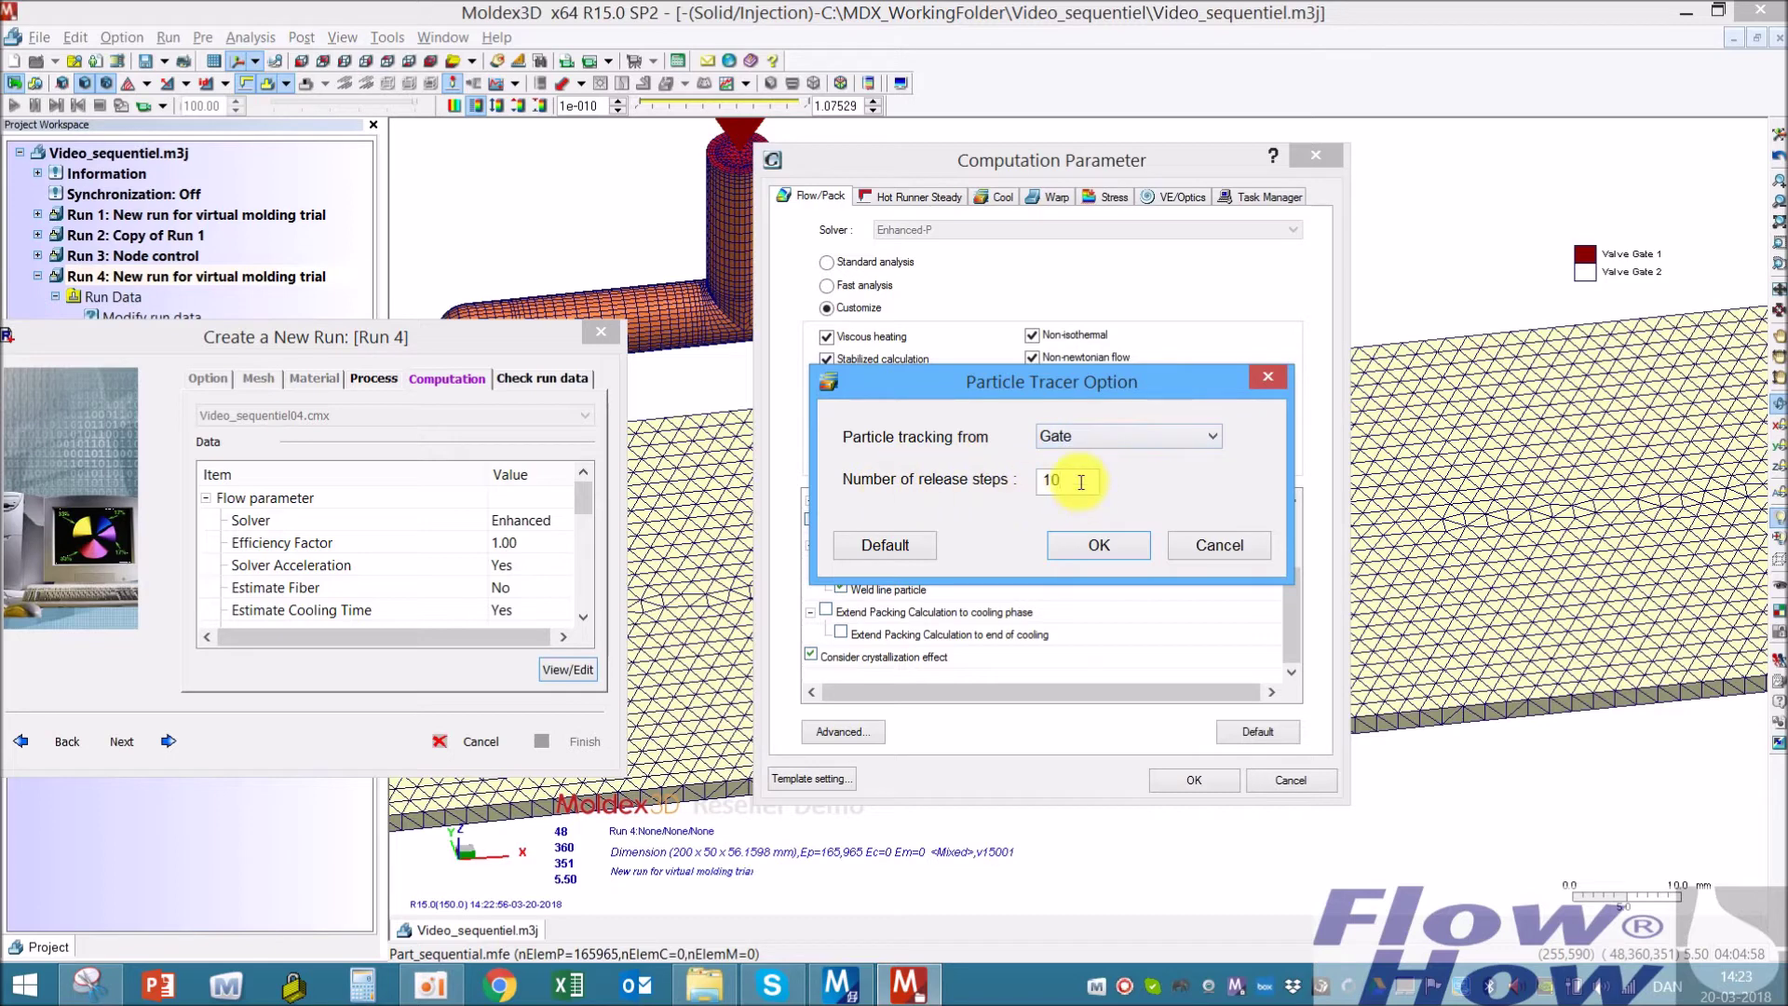
pyautogui.moveTo(1071, 482); pyautogui.dragTo(1041, 491)
pyautogui.write('30')
pyautogui.click(1097, 545)
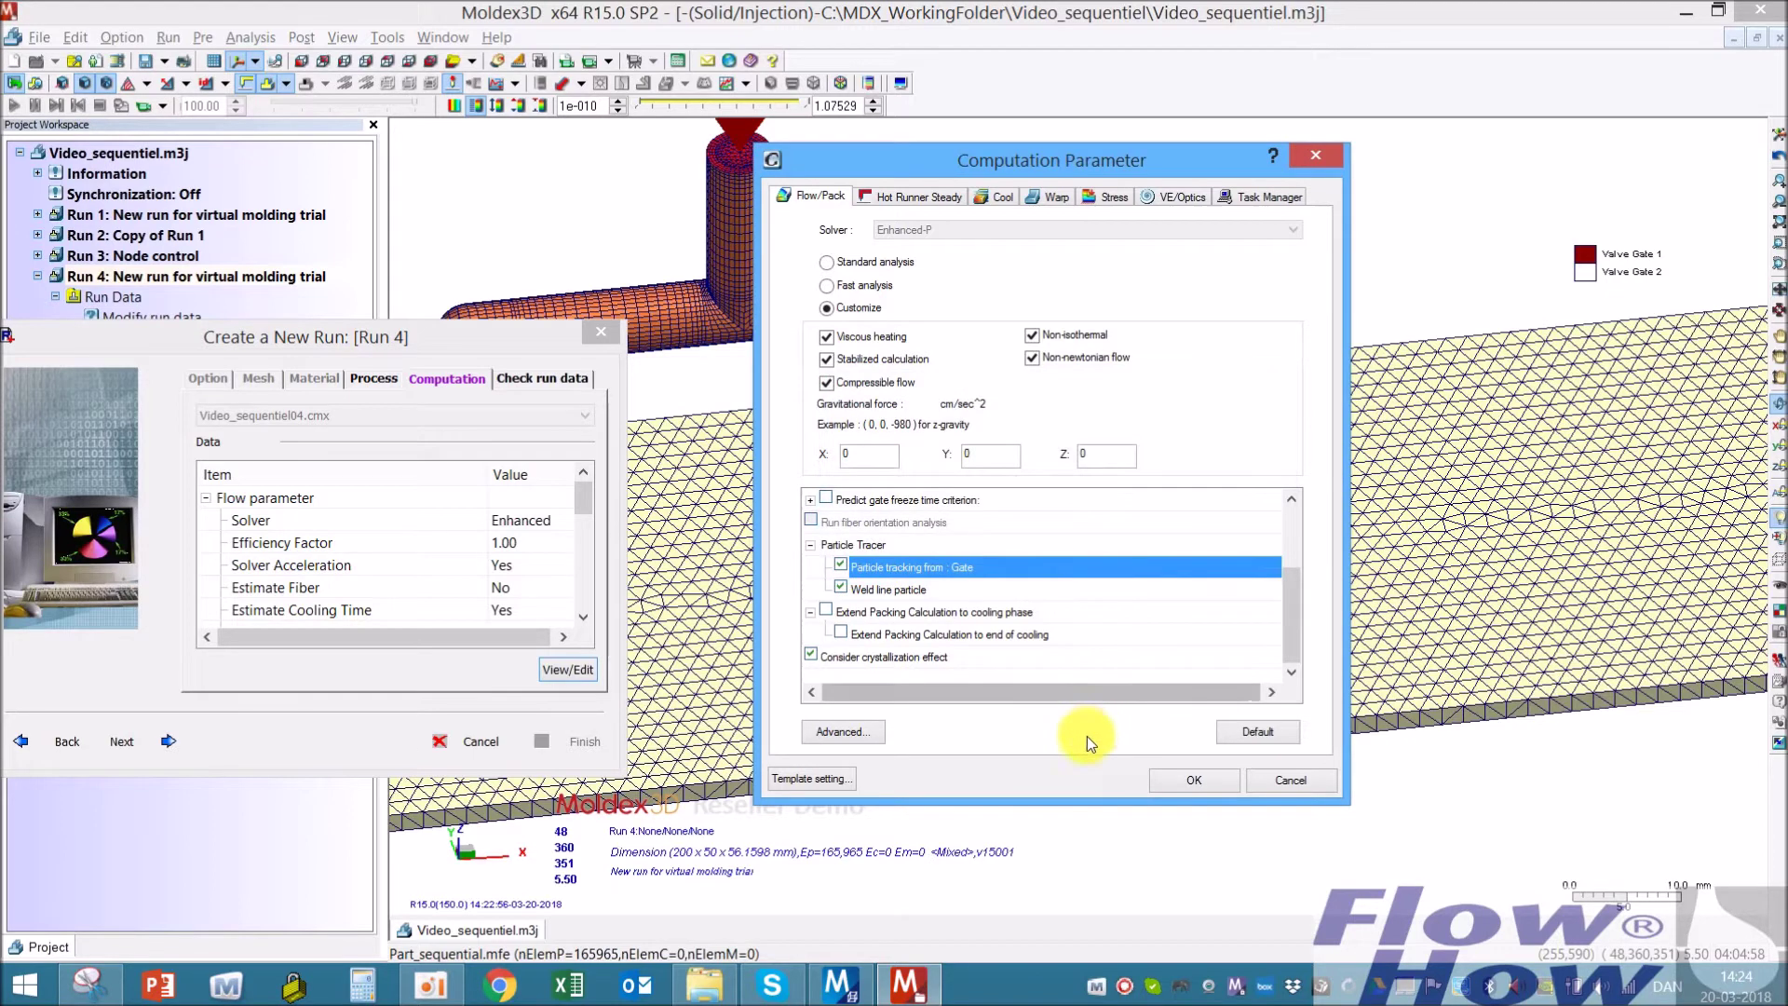
# Apply the computation parameters, confirm the run data check and finish creating Run 4
pyautogui.click(1216, 779)
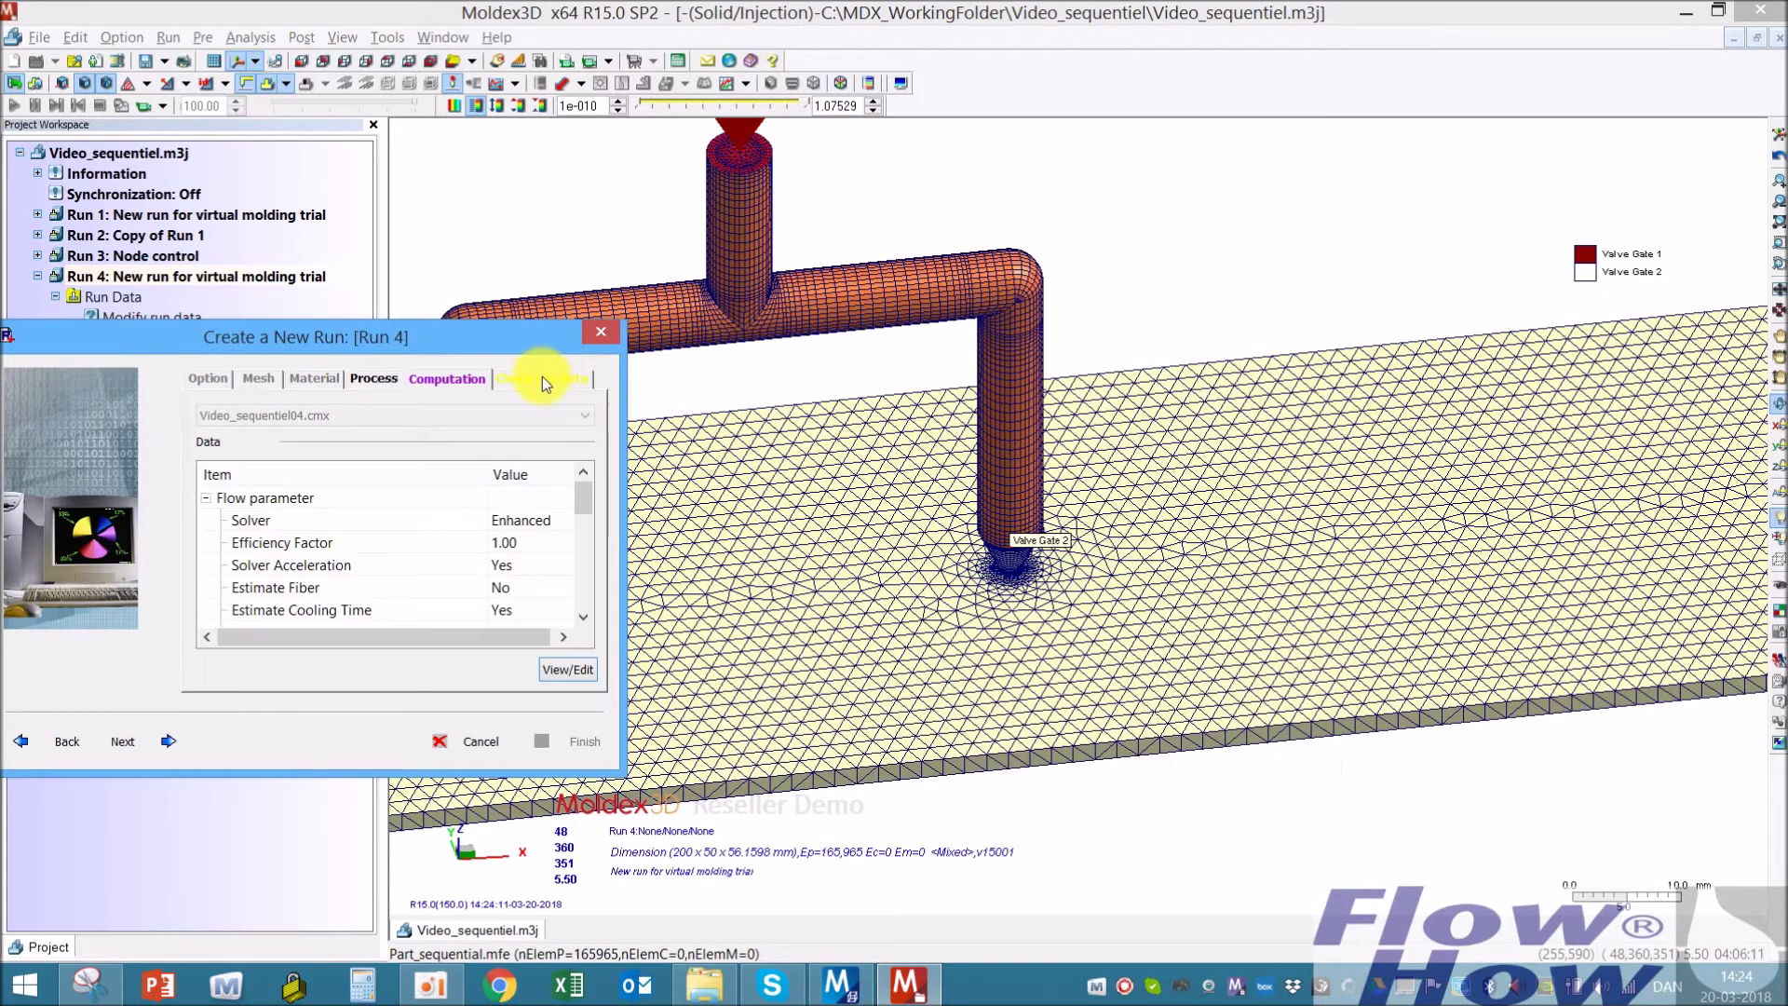
pyautogui.click(542, 377)
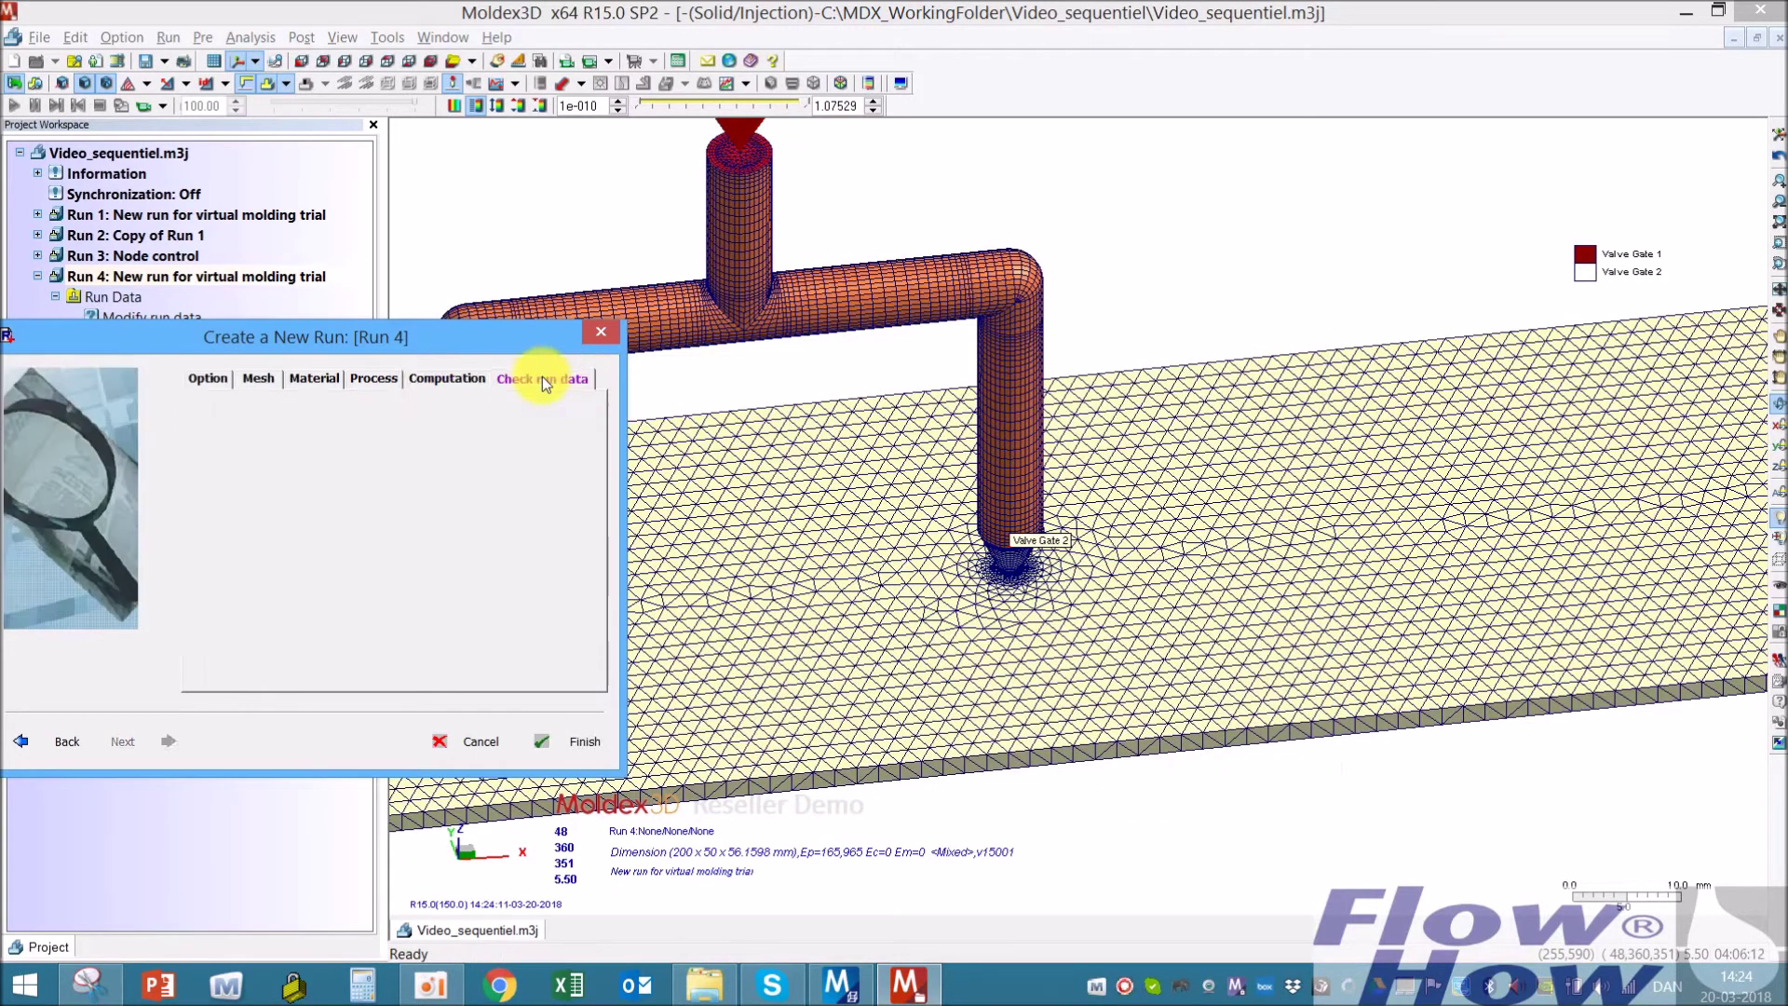
pyautogui.click(572, 737)
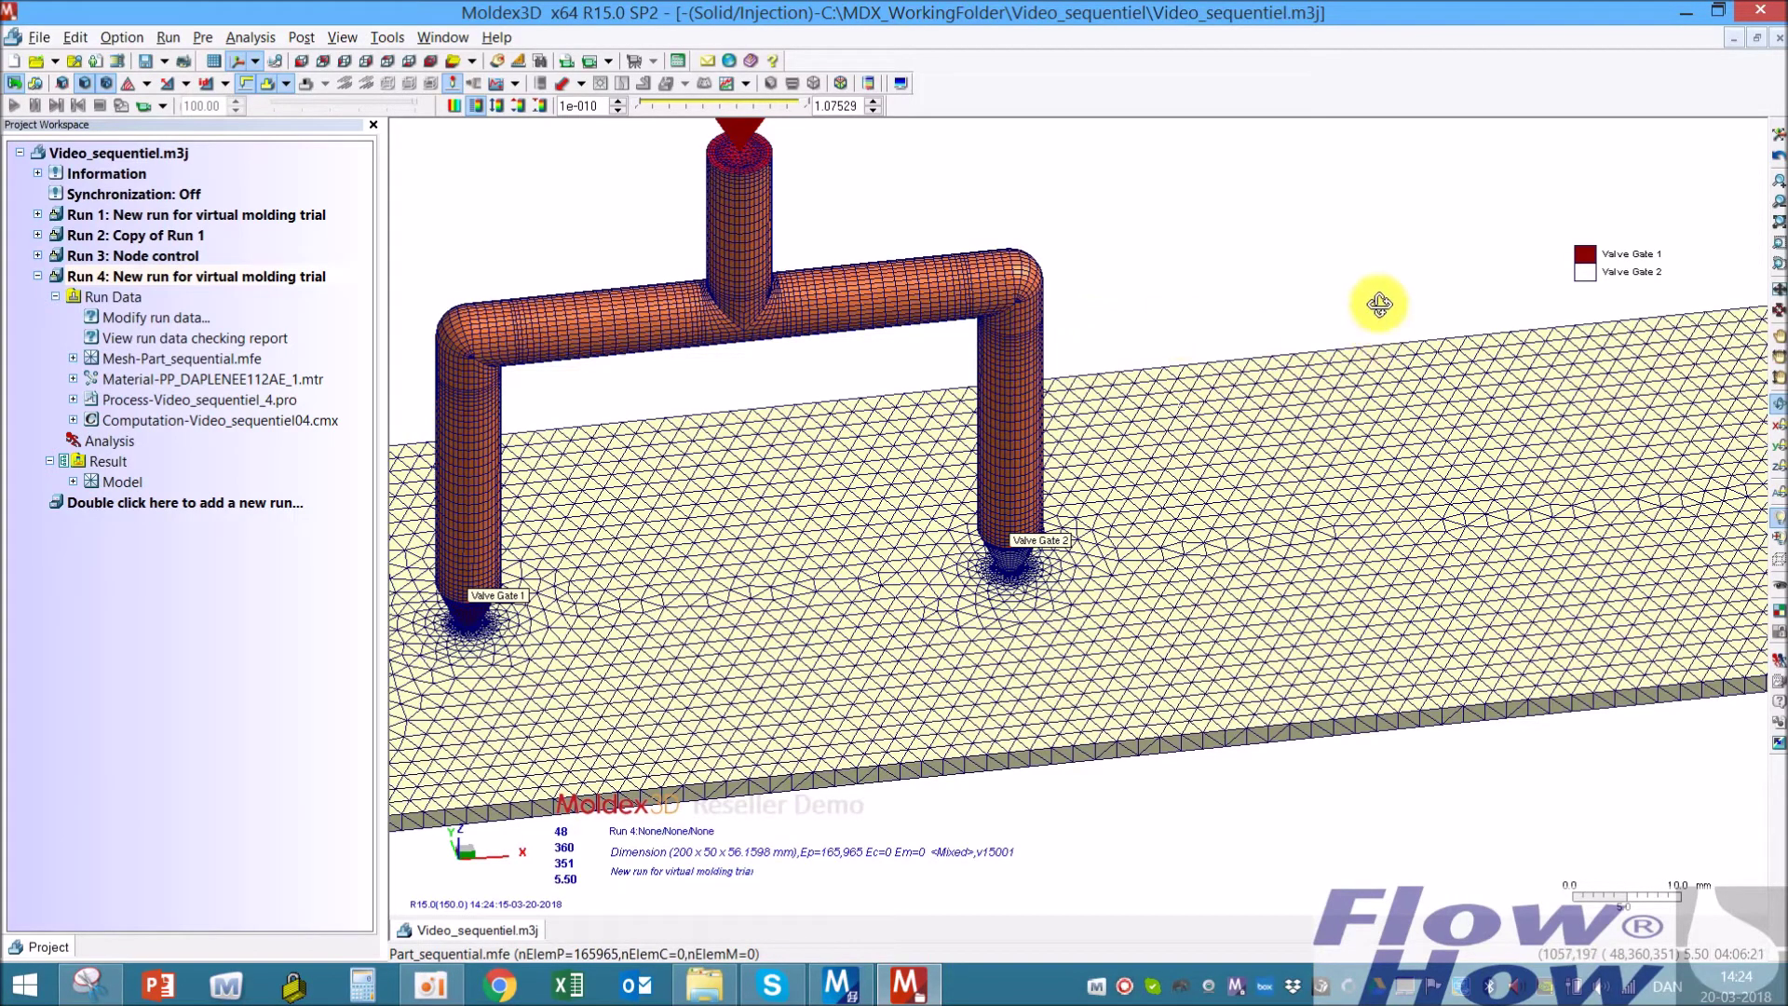
pyautogui.moveTo(1377, 303); pyautogui.dragTo(1261, 387)
pyautogui.moveTo(1297, 671); pyautogui.dragTo(1317, 646)
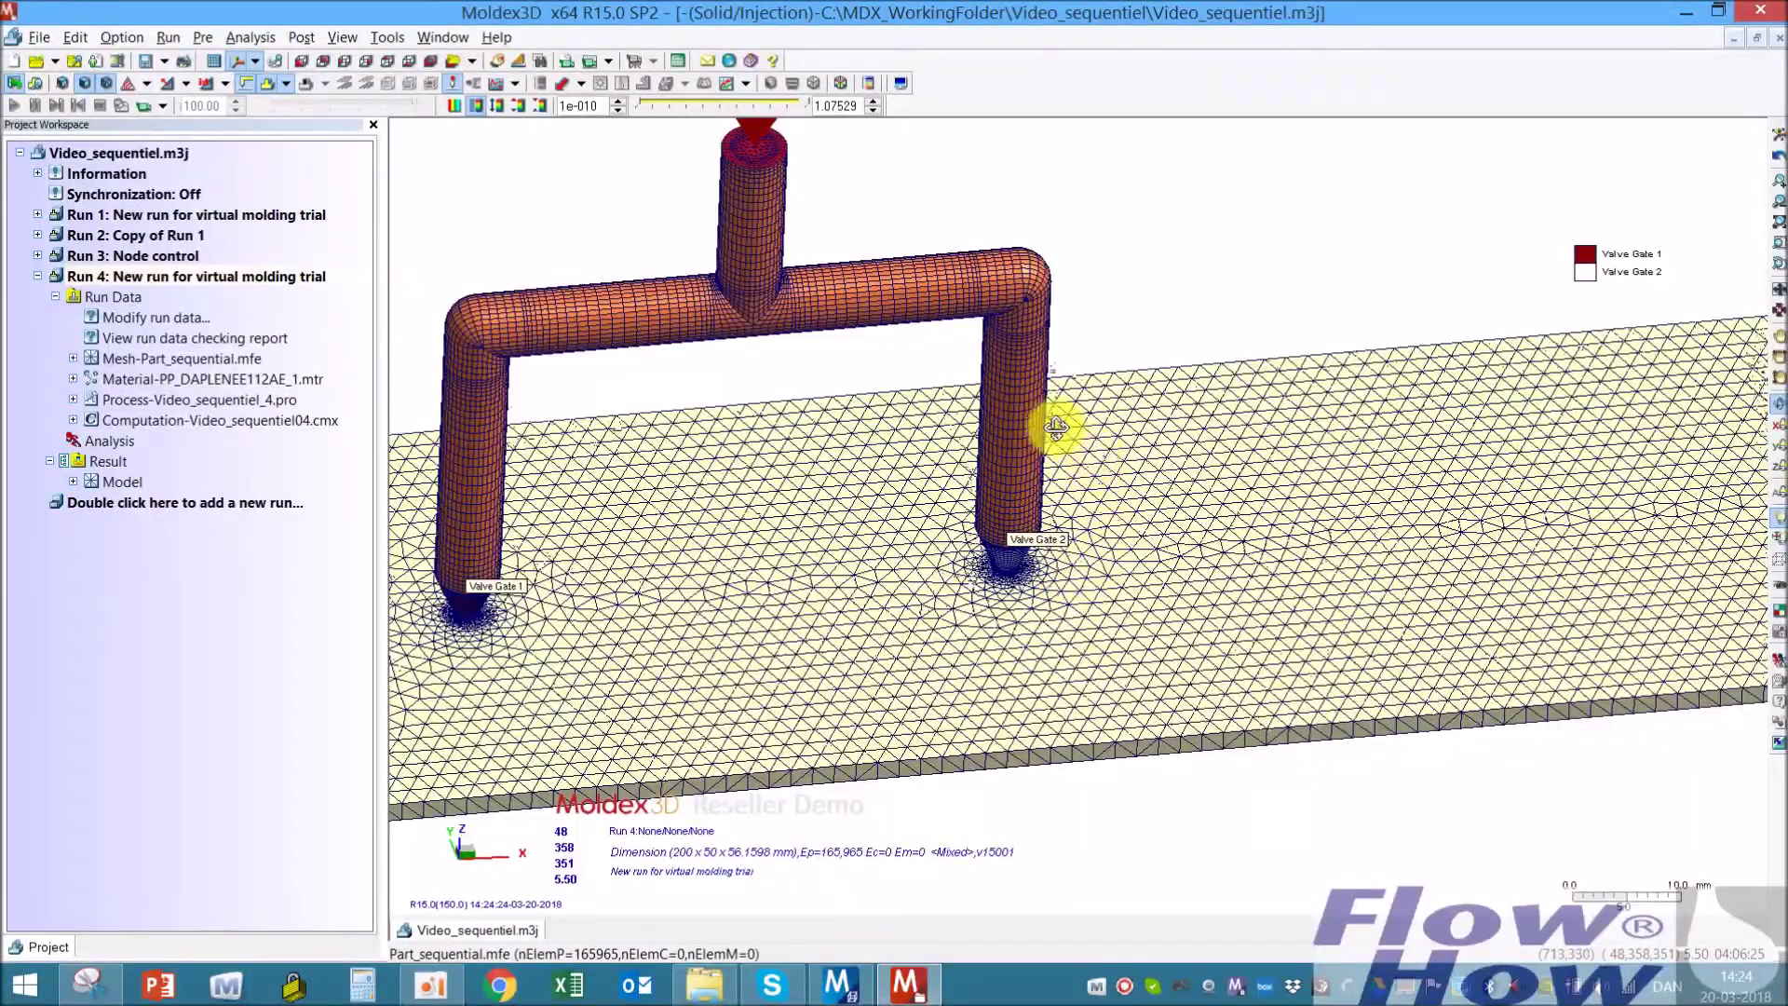
pyautogui.moveTo(1018, 379); pyautogui.dragTo(1086, 438)
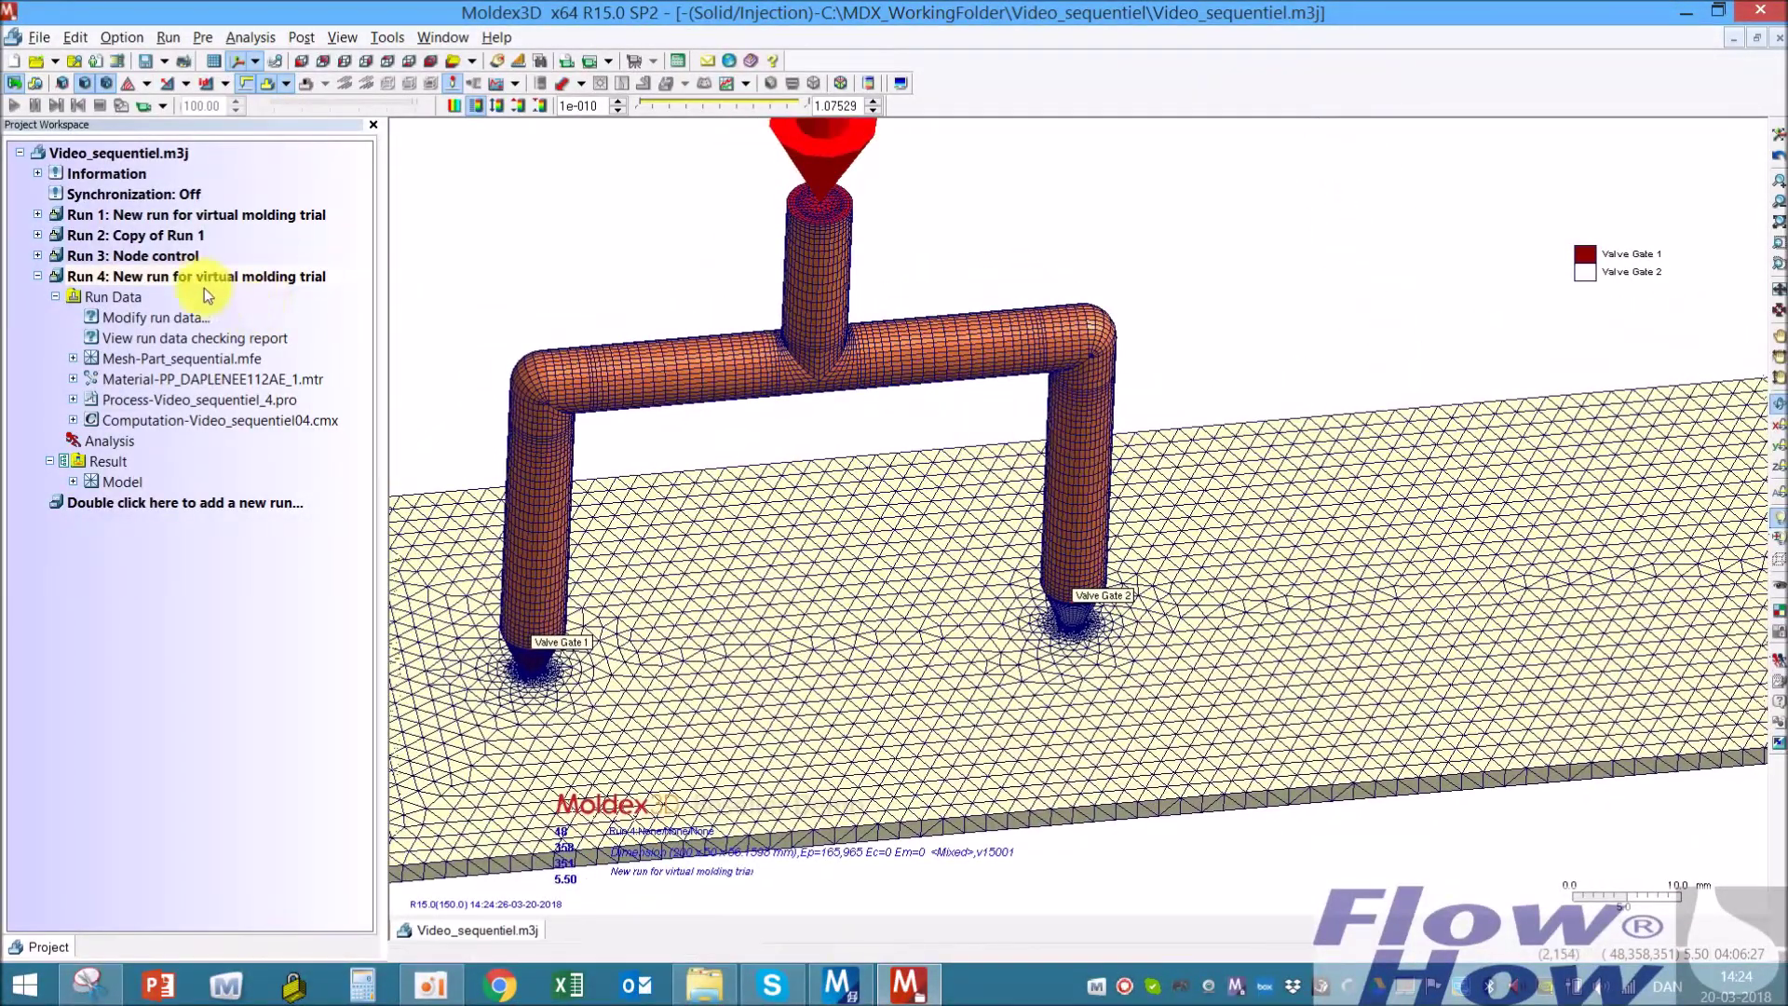
# Make Run 3 the active run and load its melt front time filling result
pyautogui.doubleClick(164, 256)
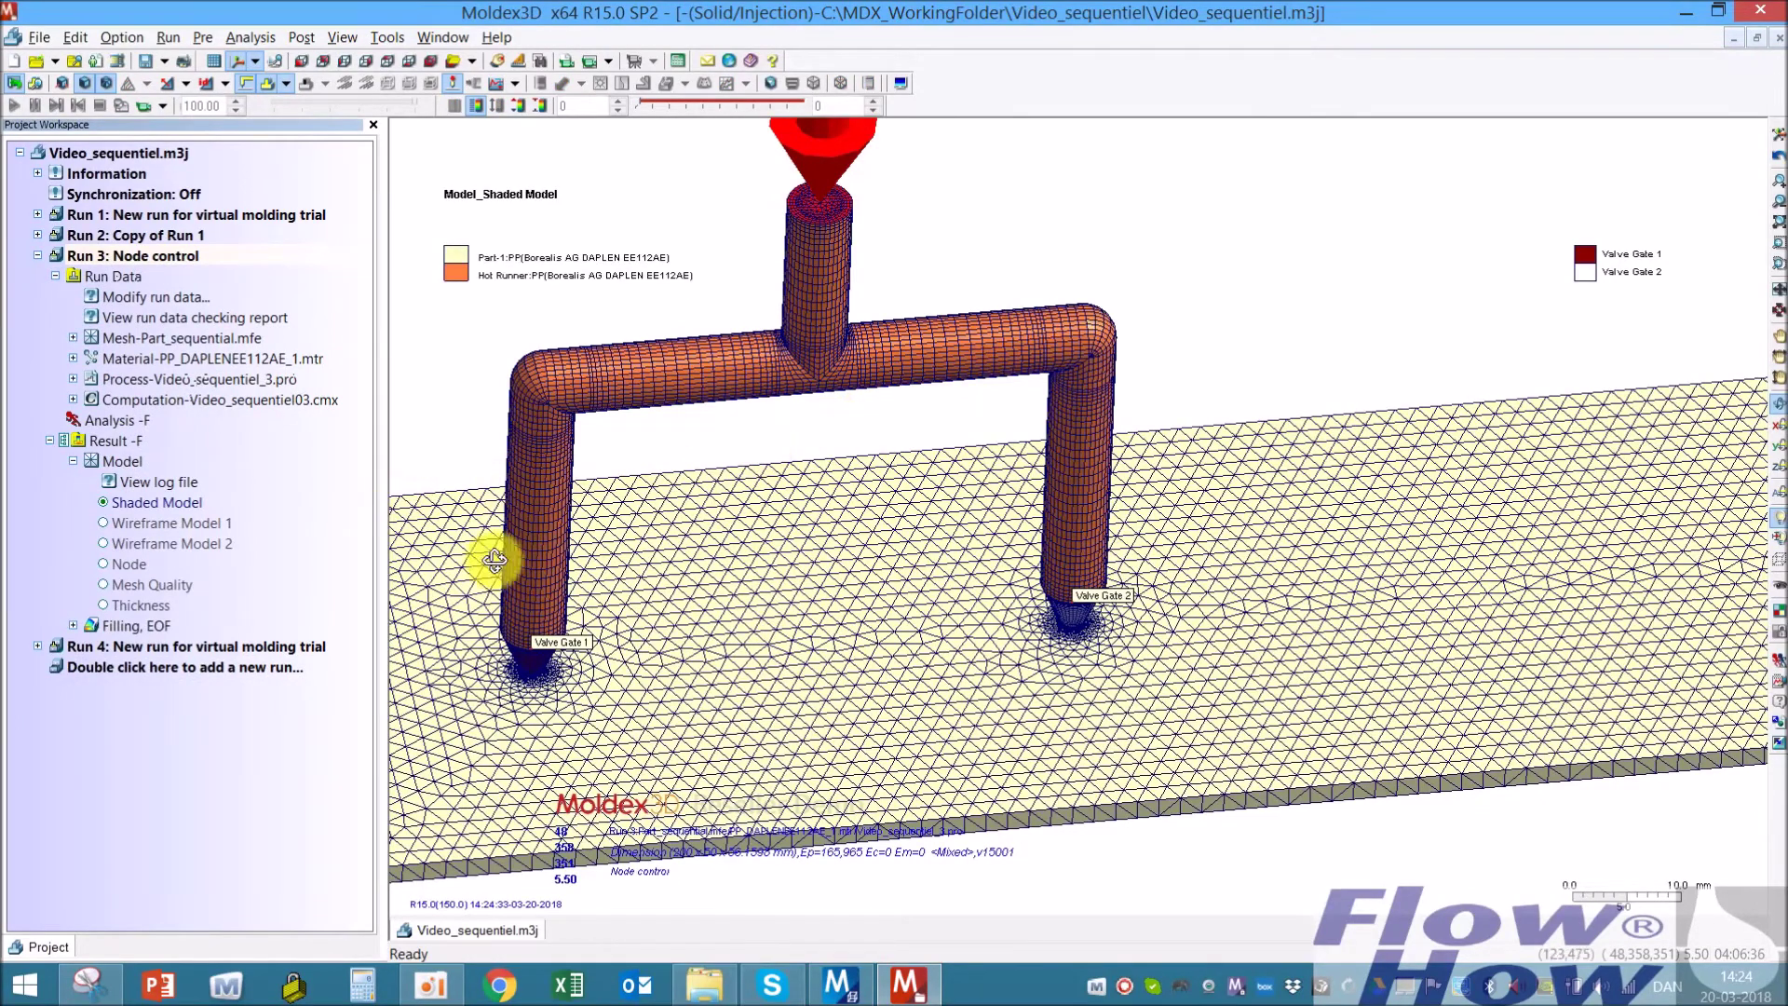
pyautogui.doubleClick(116, 634)
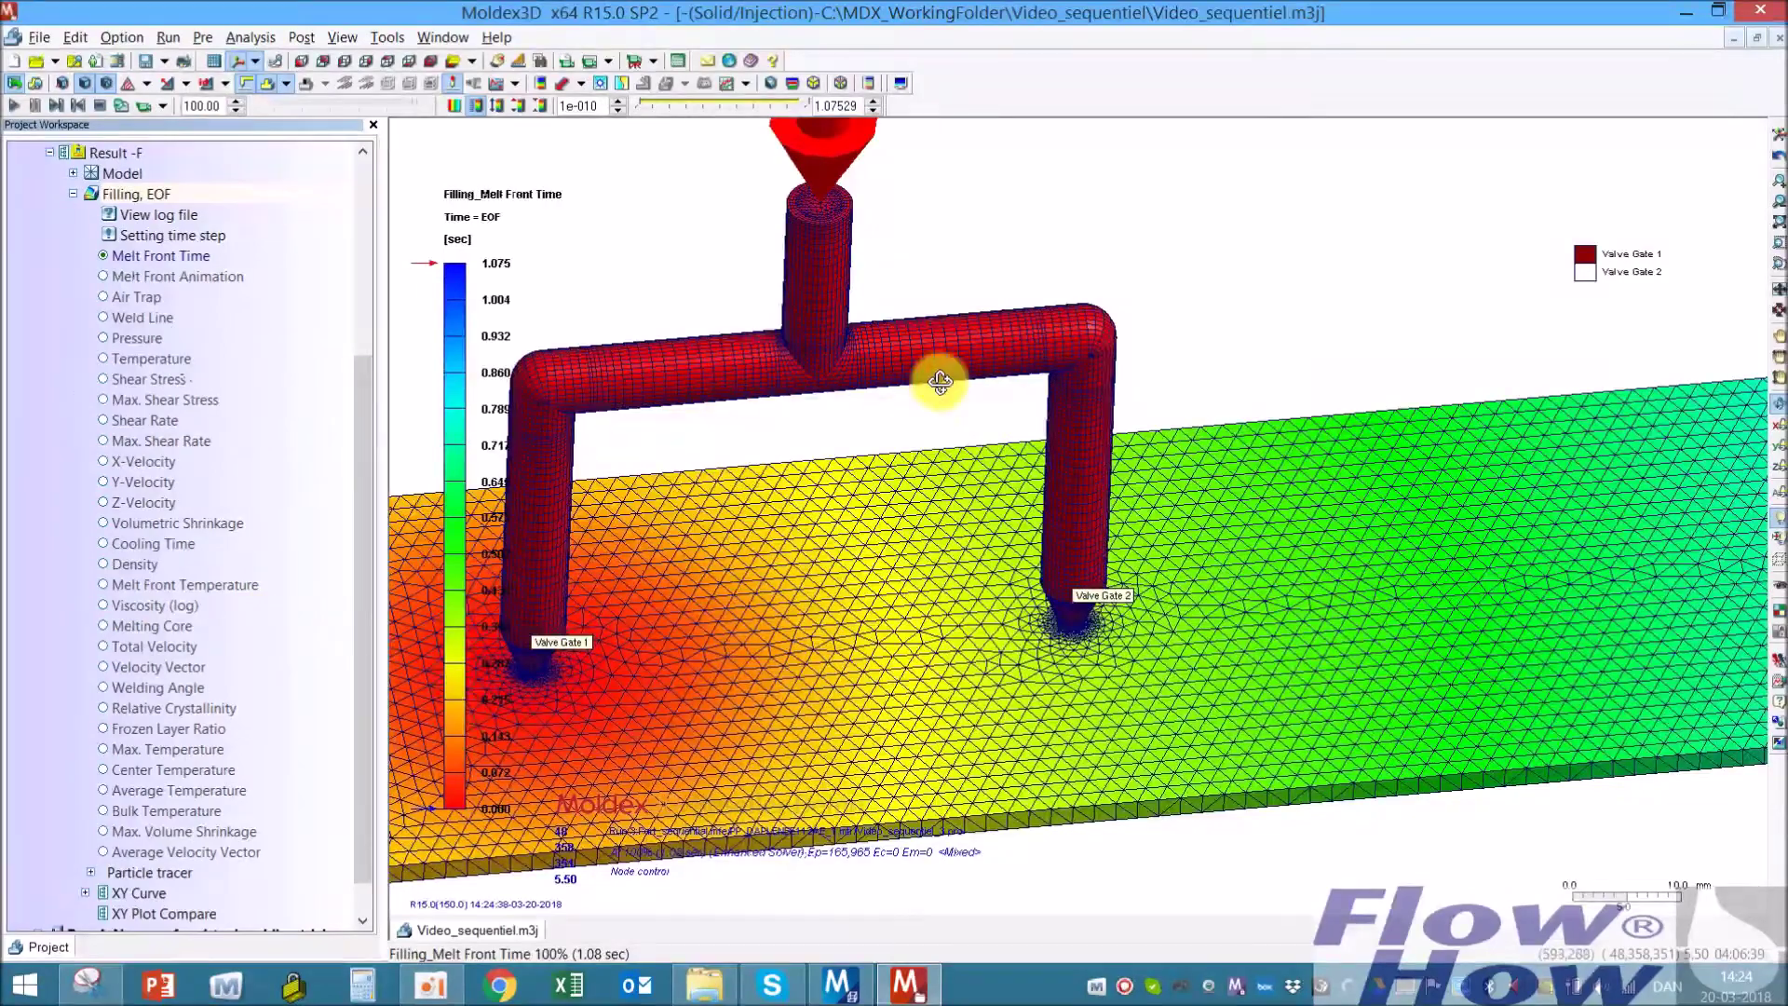
pyautogui.moveTo(847, 503); pyautogui.dragTo(643, 311)
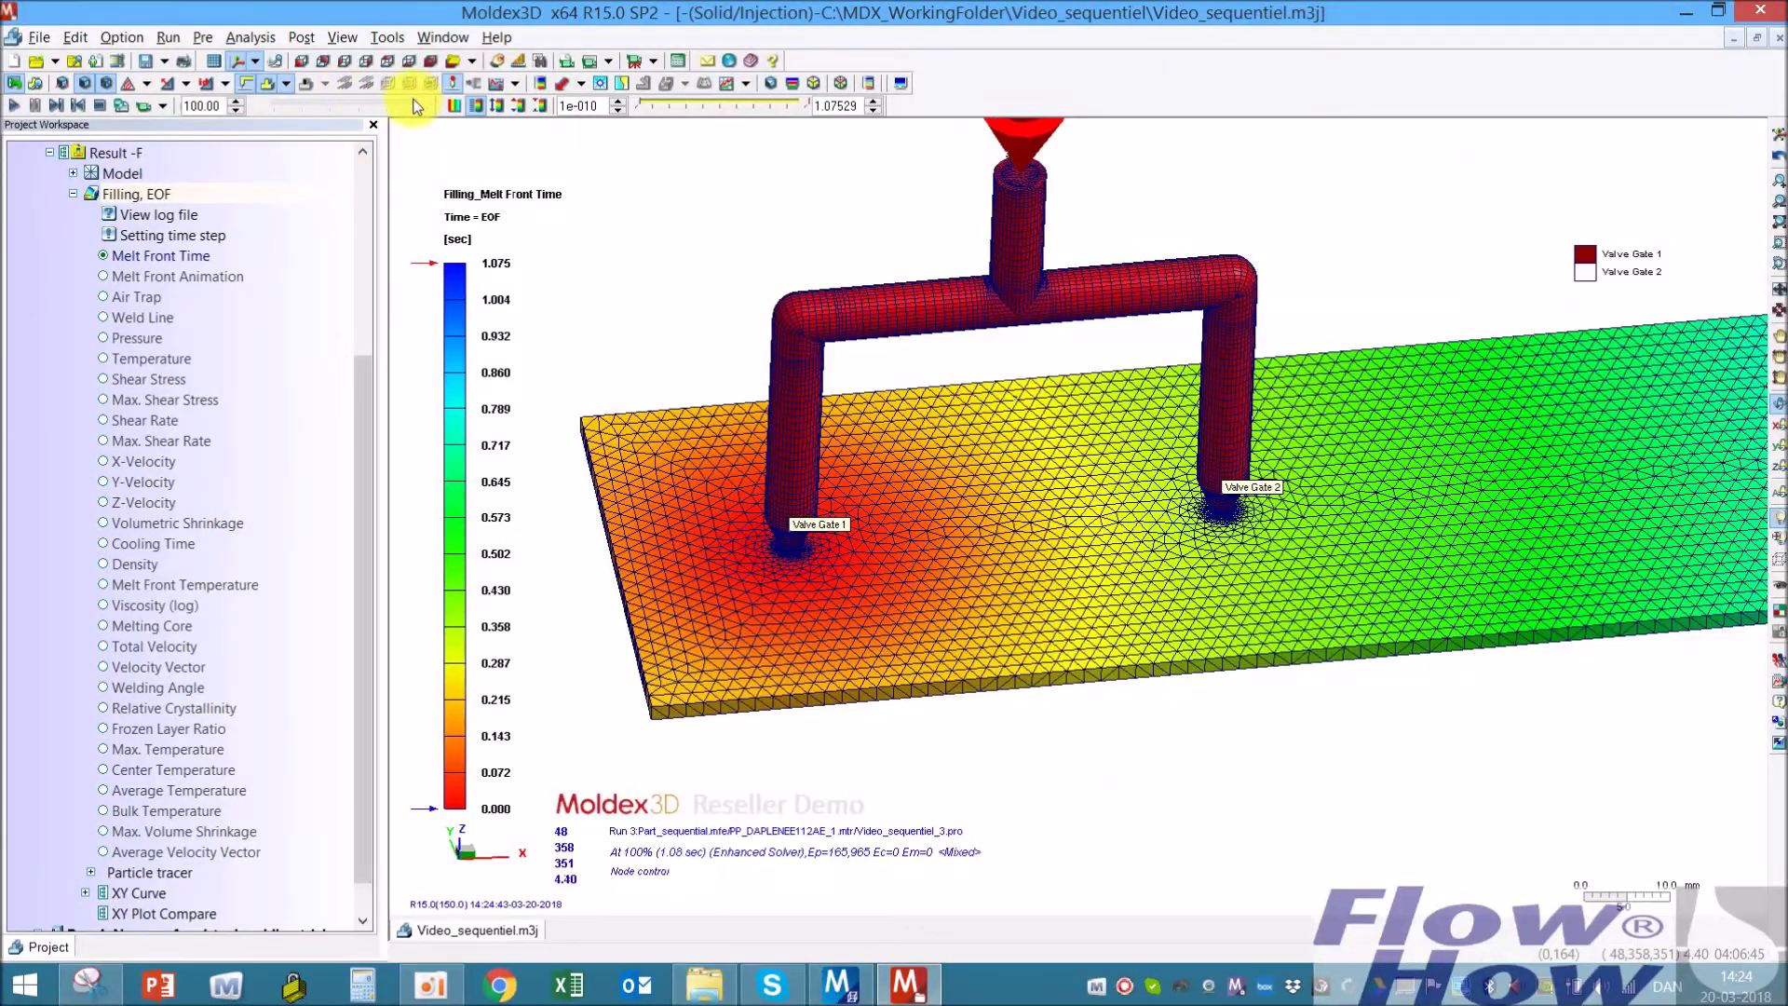
# Rewind the filling playback partway and hide the mesh lines for smooth shading
pyautogui.moveTo(416, 107); pyautogui.dragTo(339, 102)
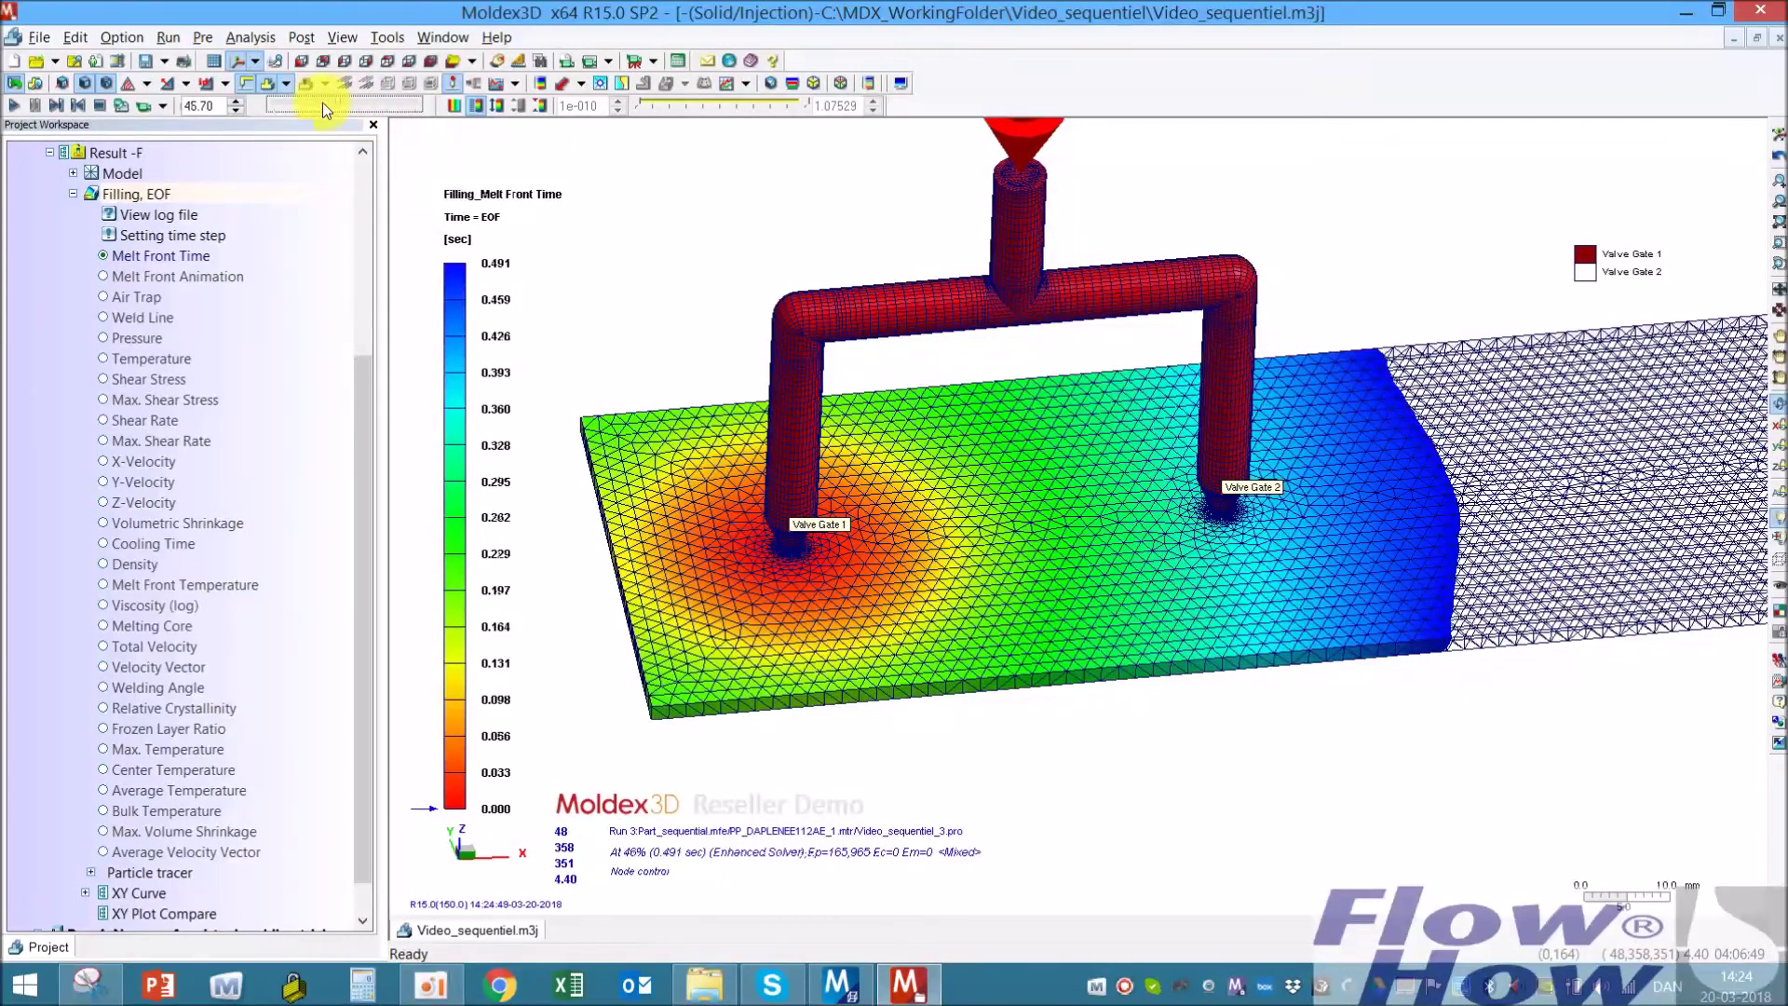
pyautogui.click(122, 107)
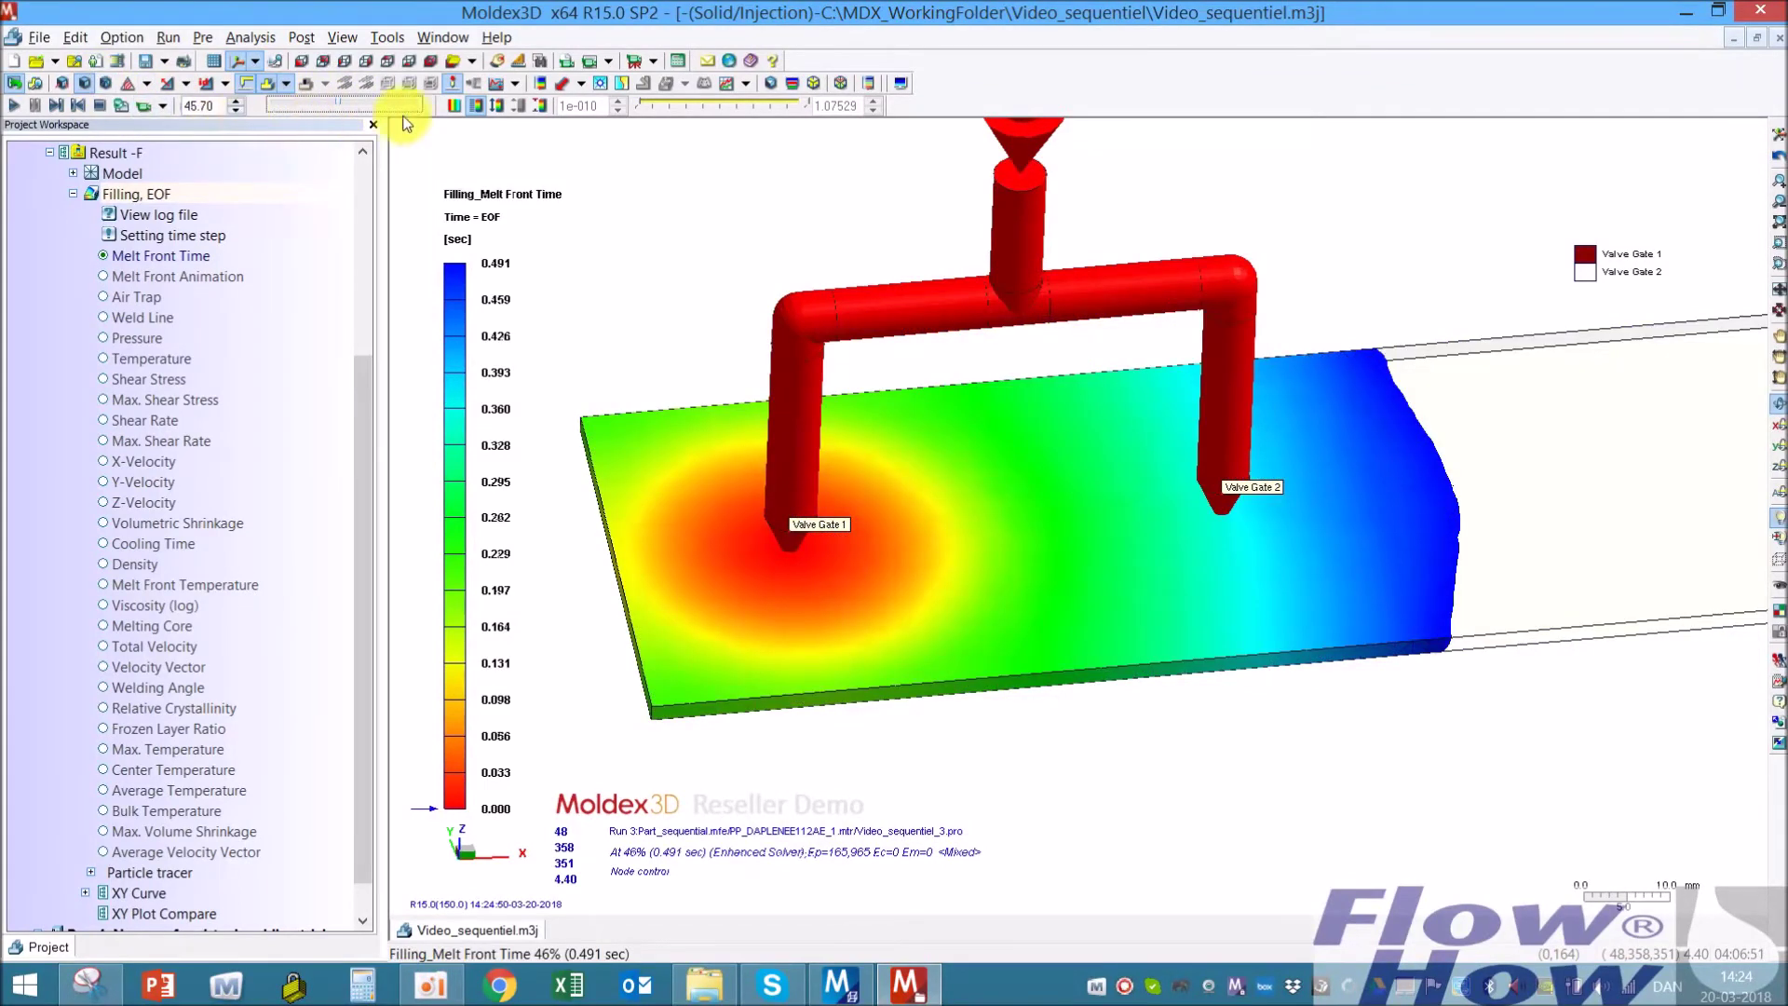
pyautogui.moveTo(339, 103)
pyautogui.mouseDown()
pyautogui.moveTo(304, 102)
pyautogui.moveTo(337, 118)
pyautogui.mouseUp()
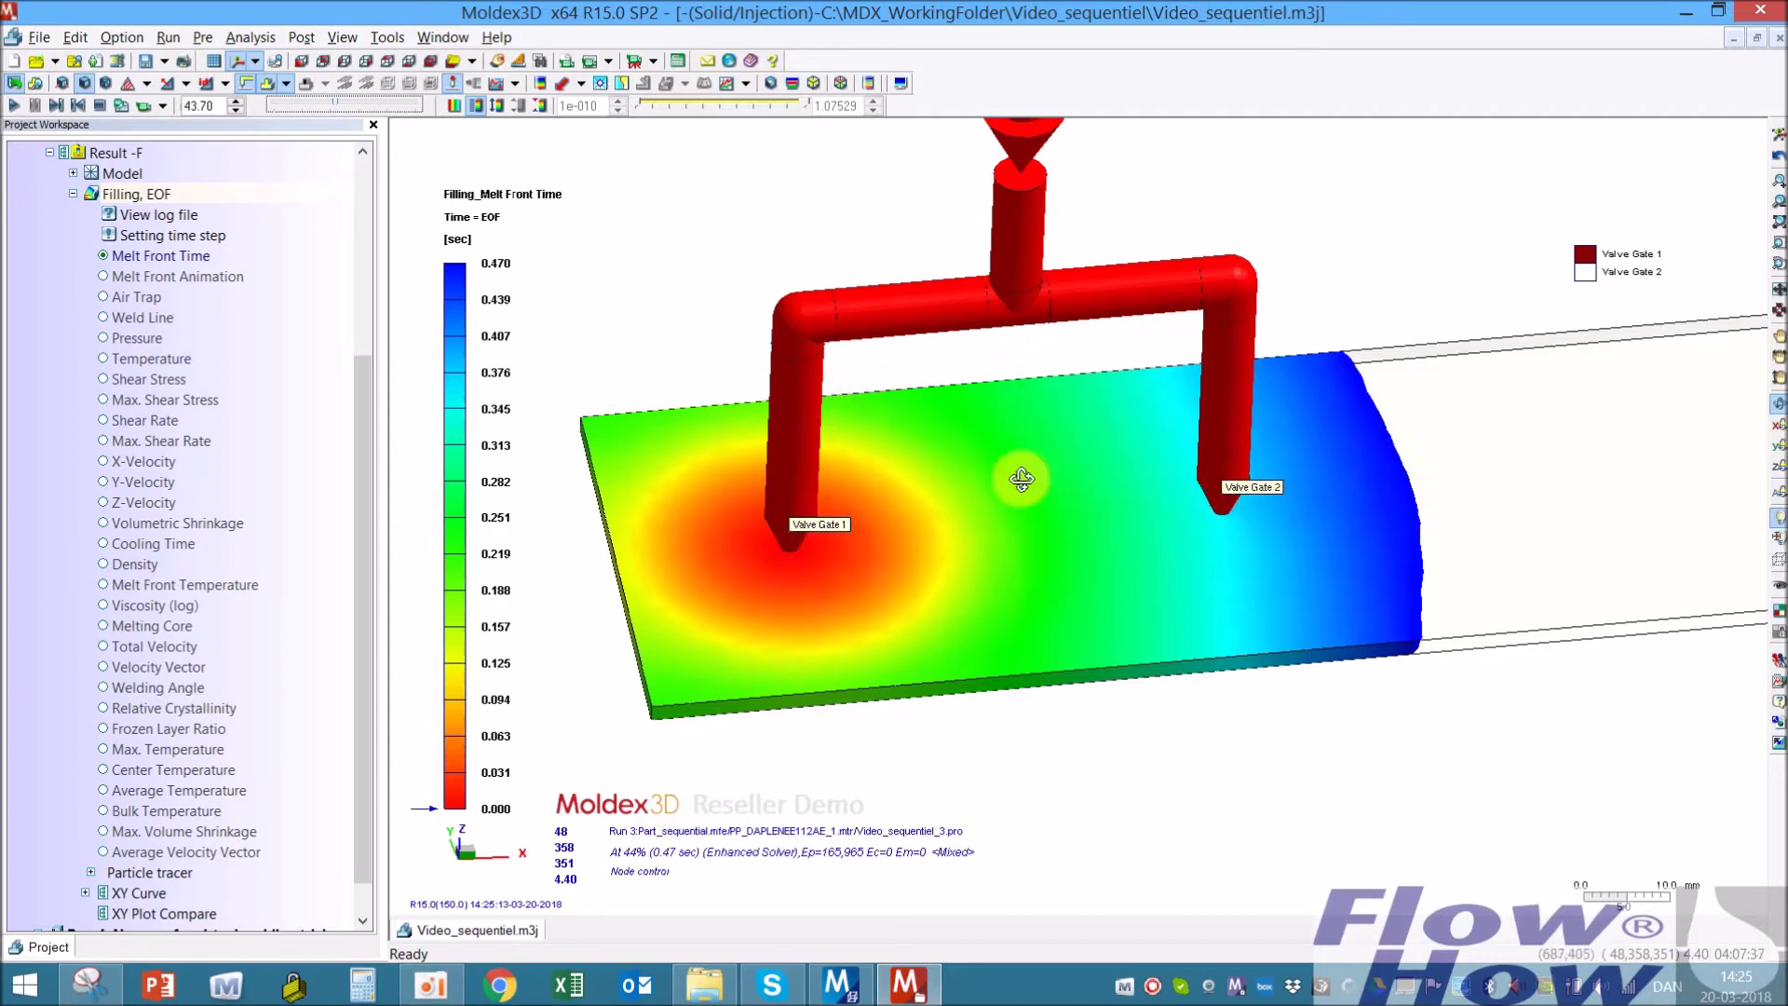
# Play Run 3's melt front animation through to 100% filled at 1.08 sec
pyautogui.moveTo(1334, 550); pyautogui.dragTo(1261, 534)
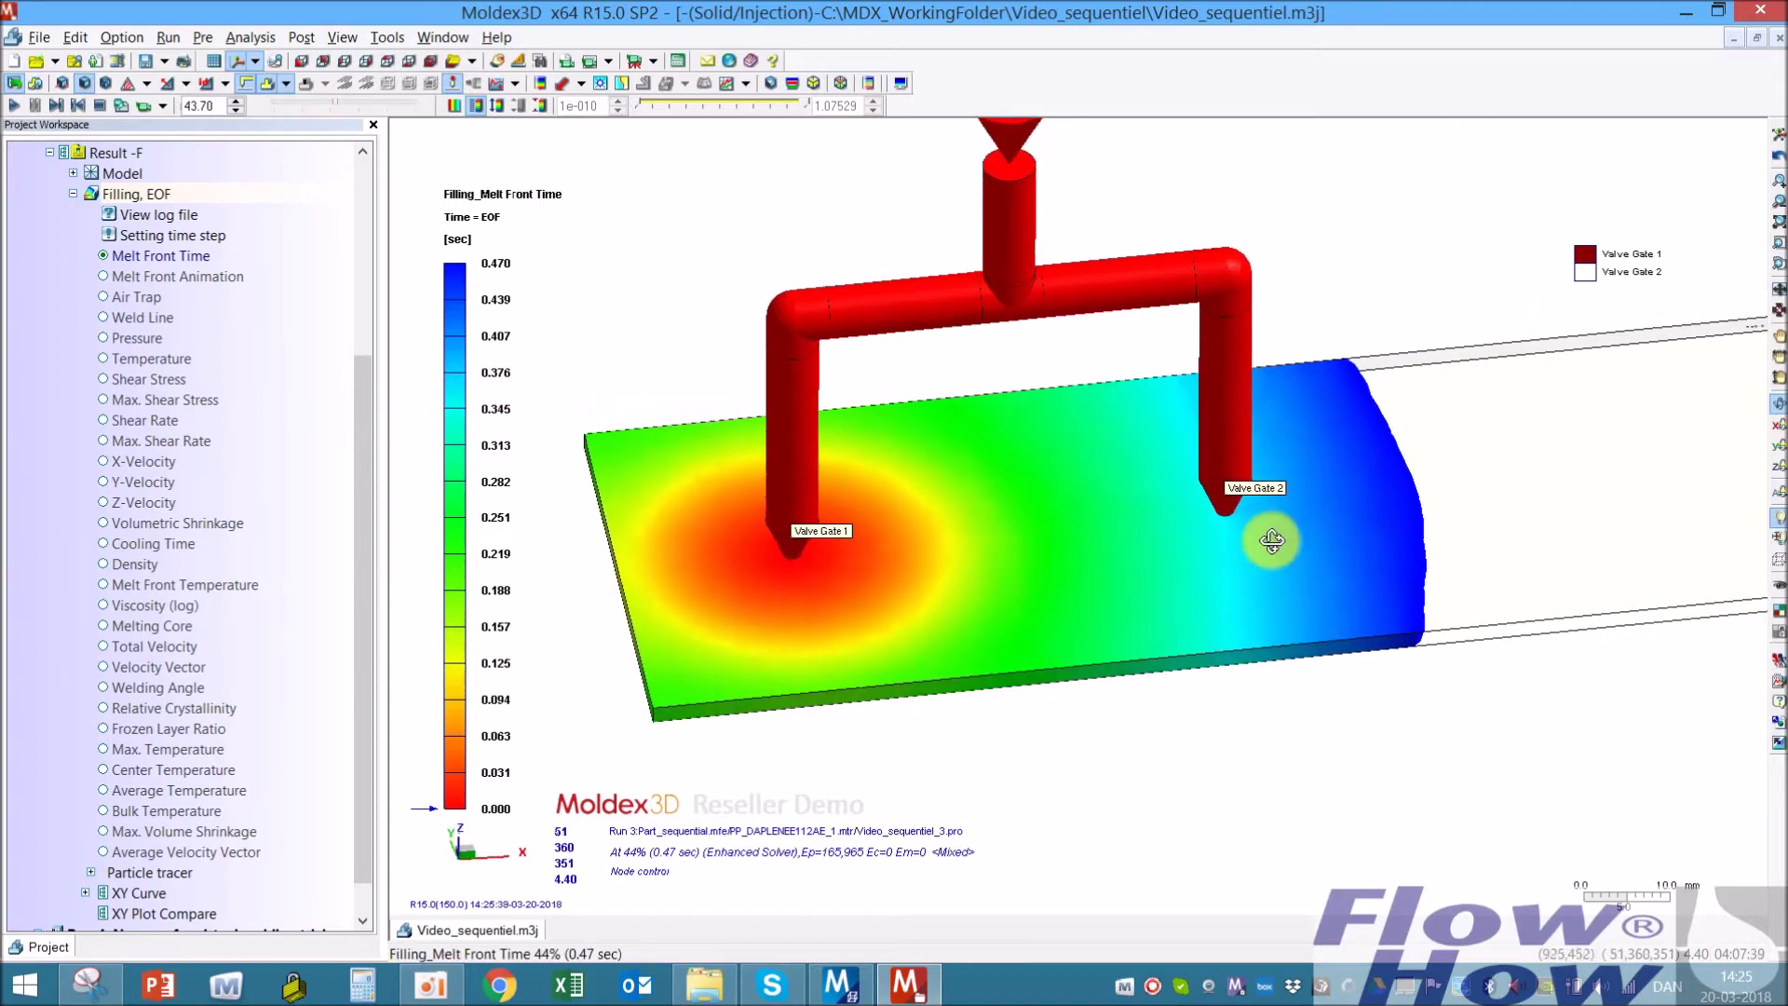
pyautogui.click(13, 105)
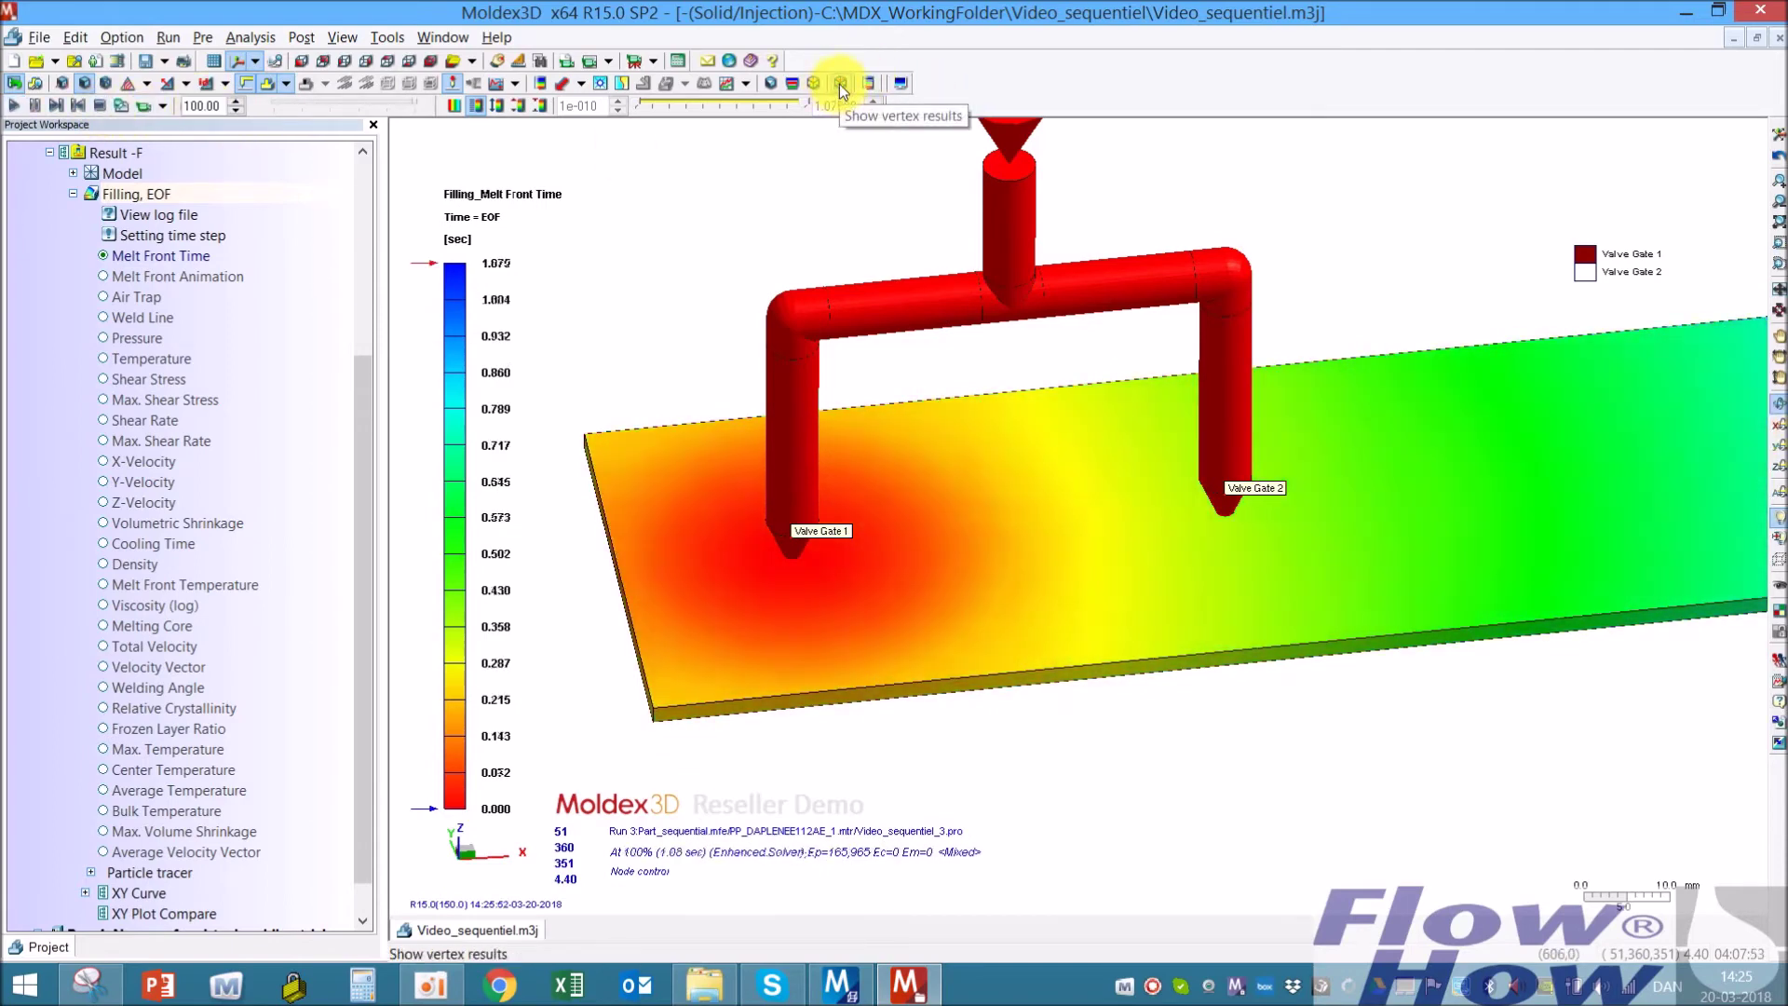
# Show the melt front time as 100 iso-contour lines, then close iso-contours for smooth shading
pyautogui.click(840, 84)
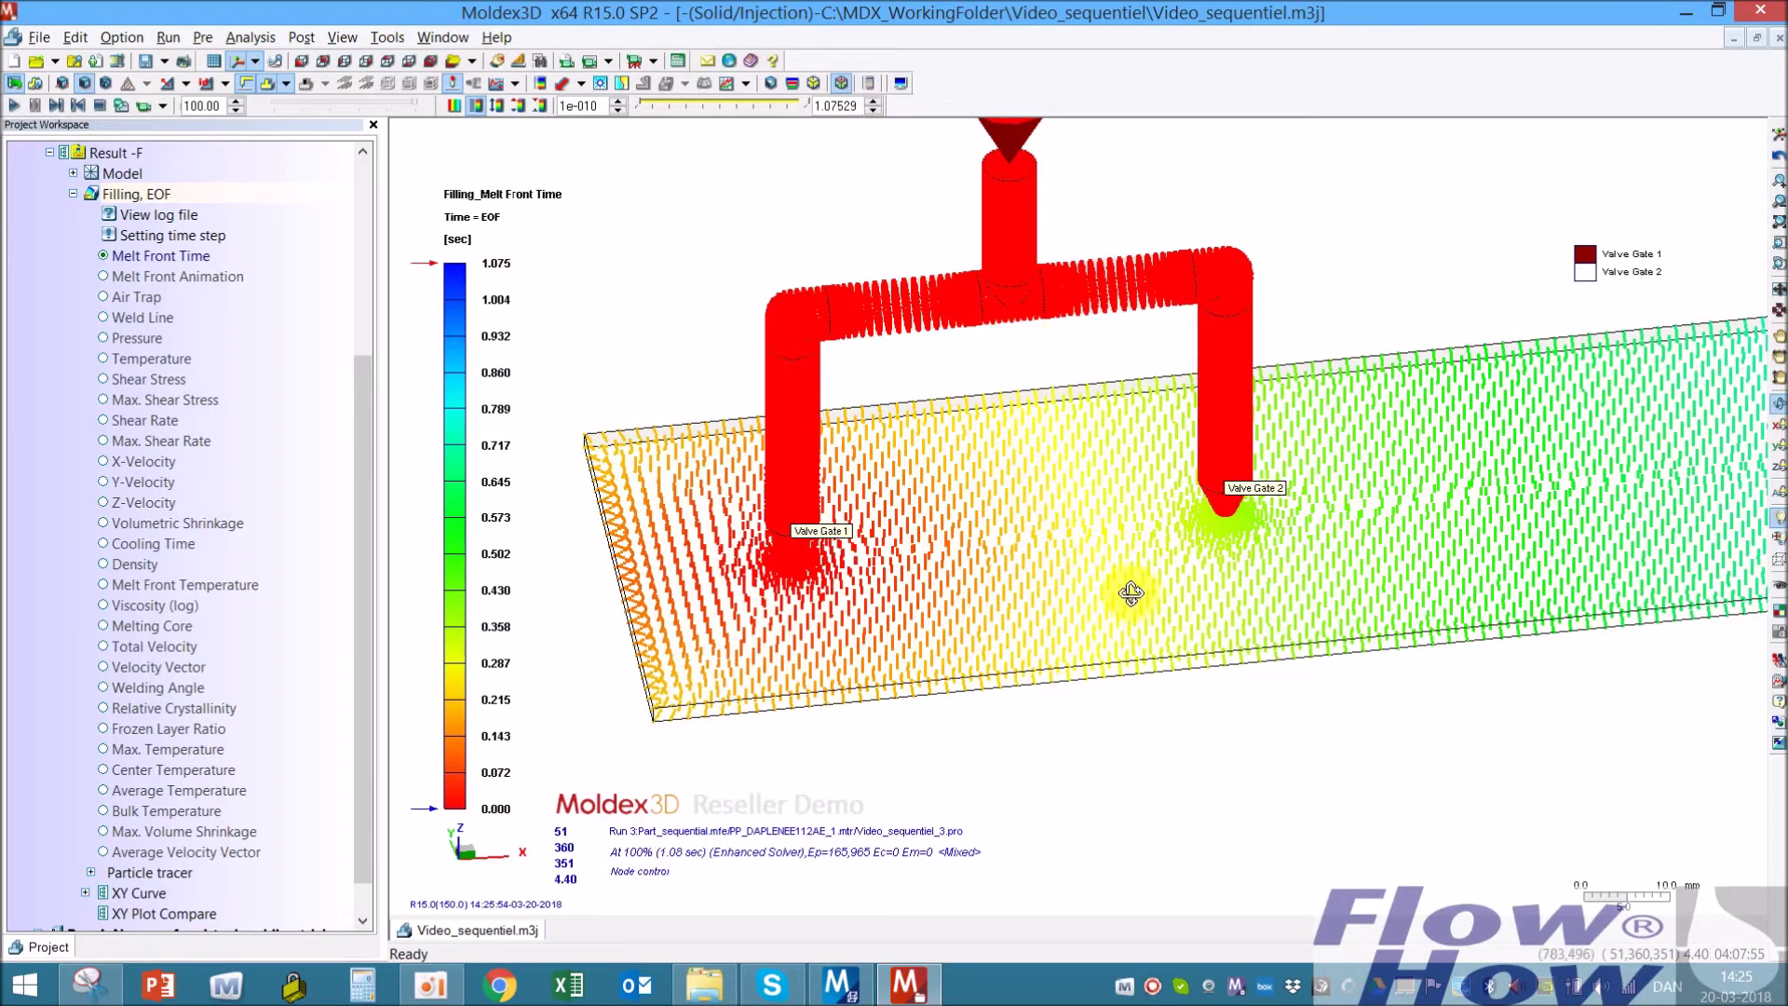
pyautogui.click(844, 83)
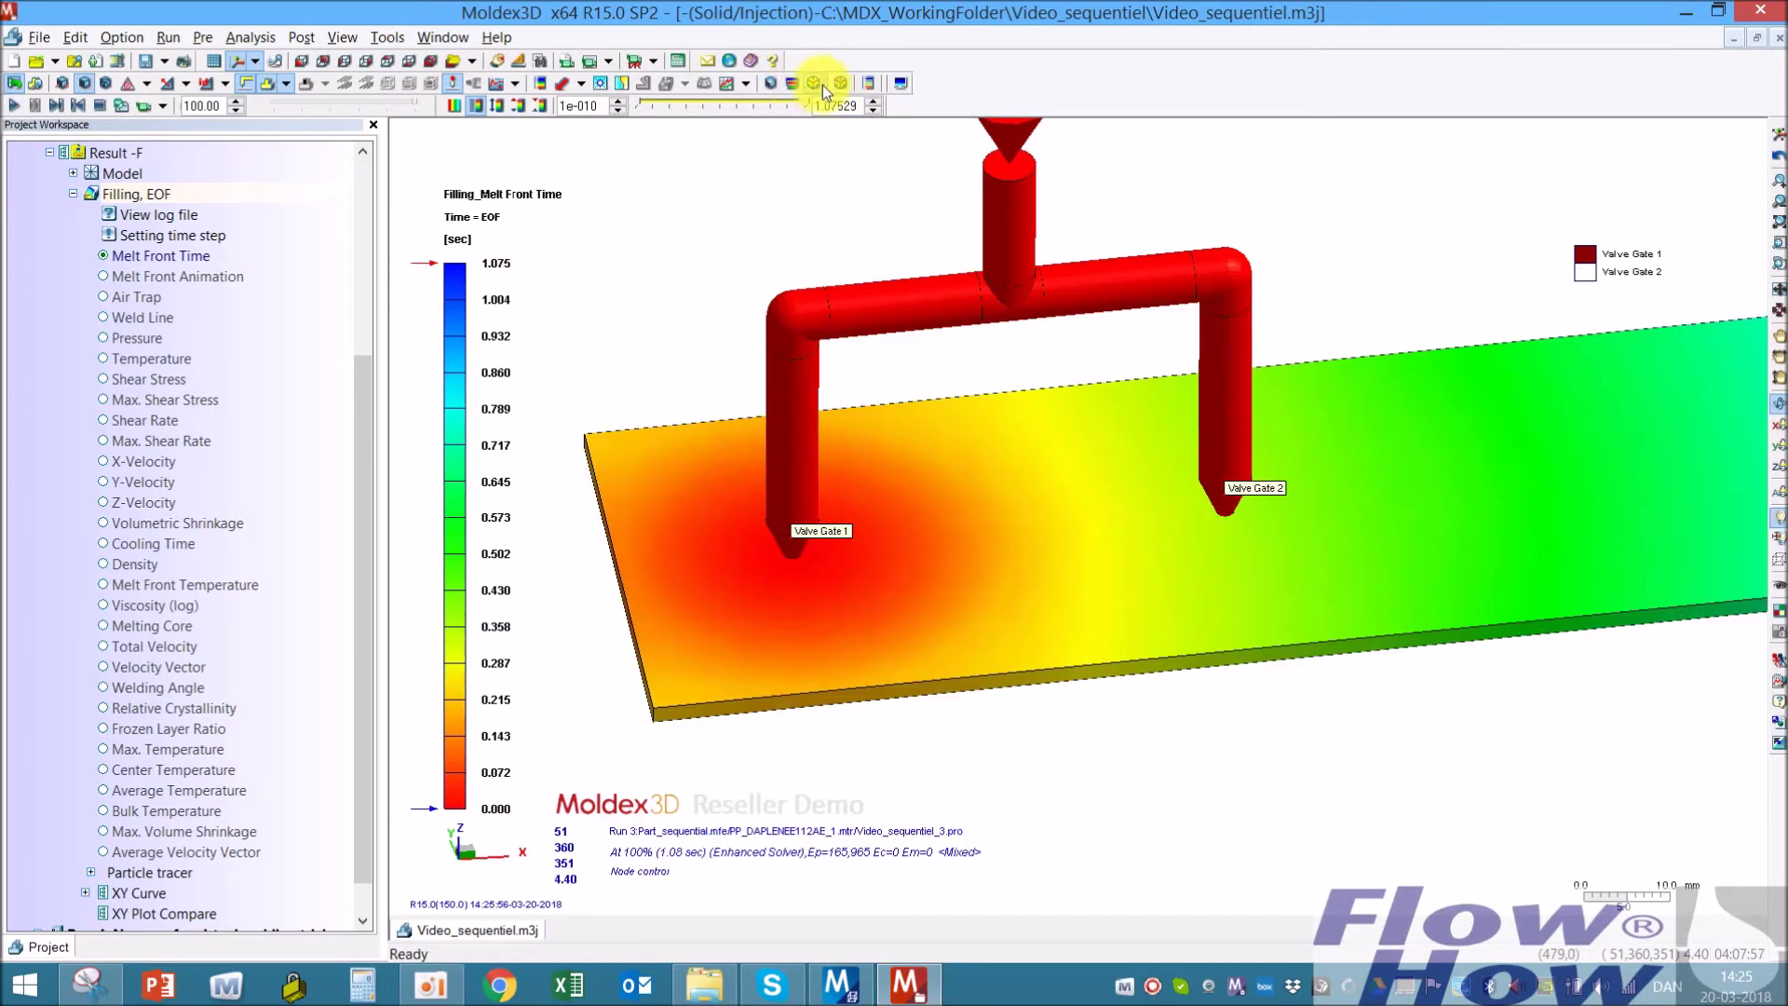
pyautogui.click(868, 83)
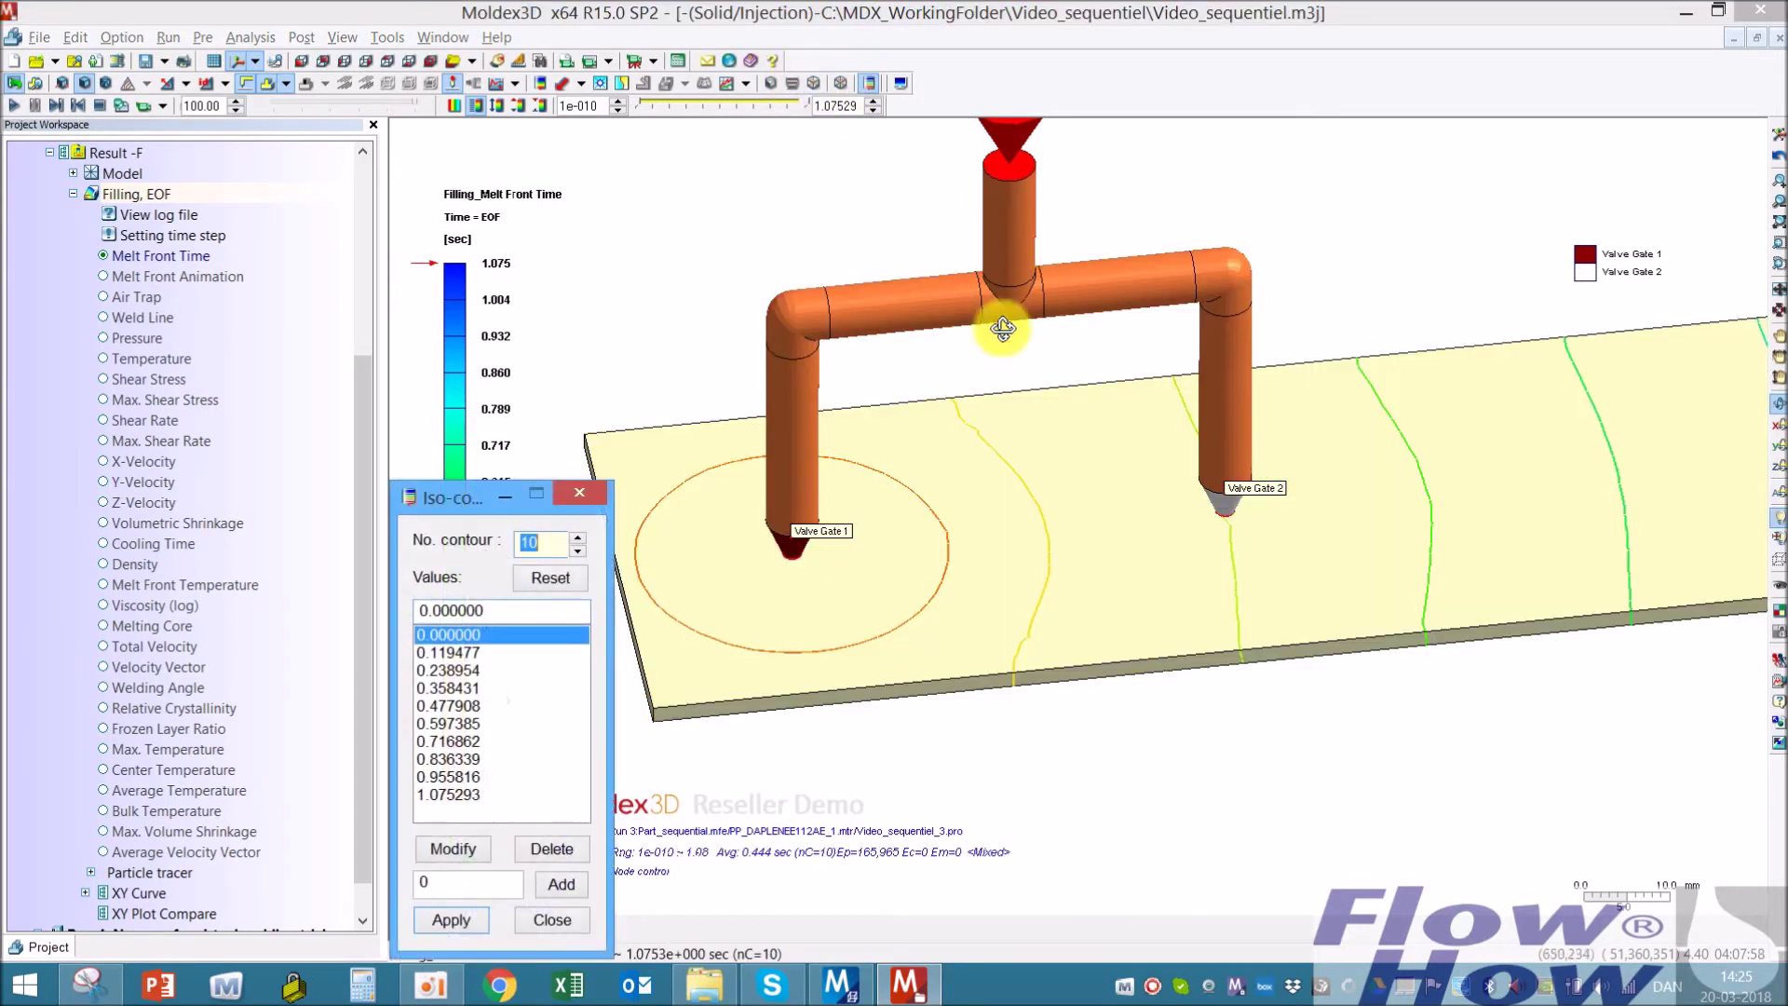
pyautogui.click(551, 542)
pyautogui.write('0')
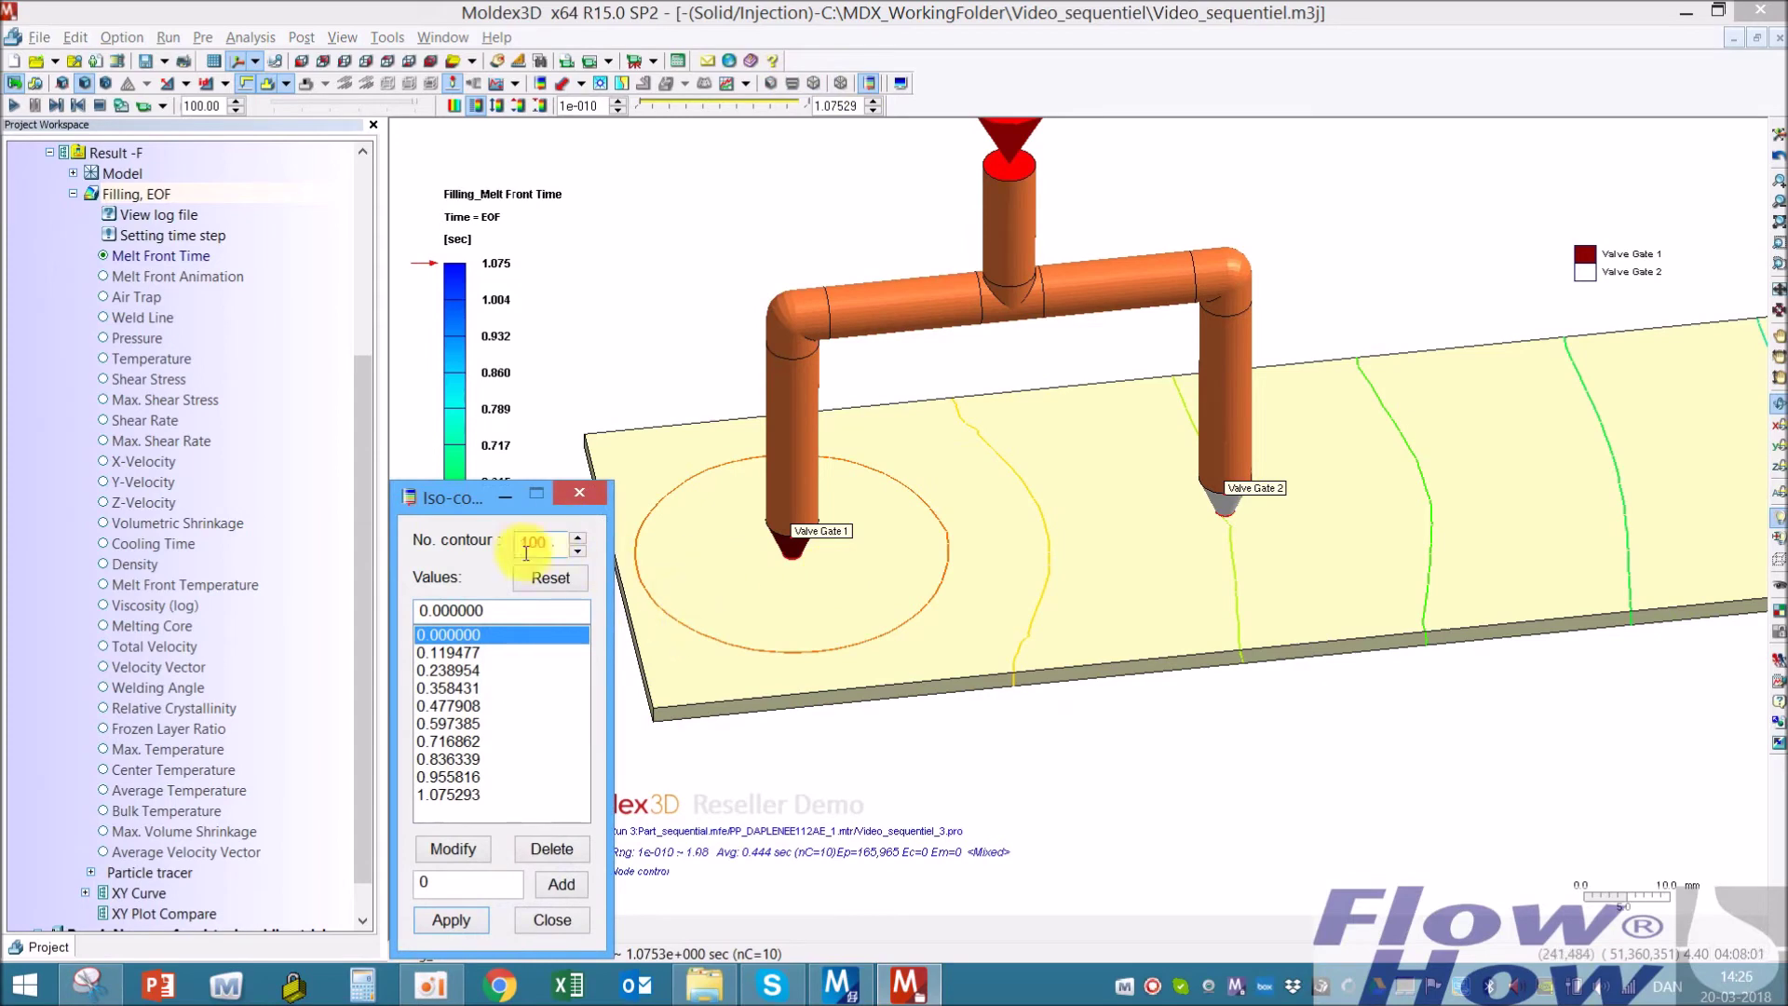
pyautogui.click(549, 577)
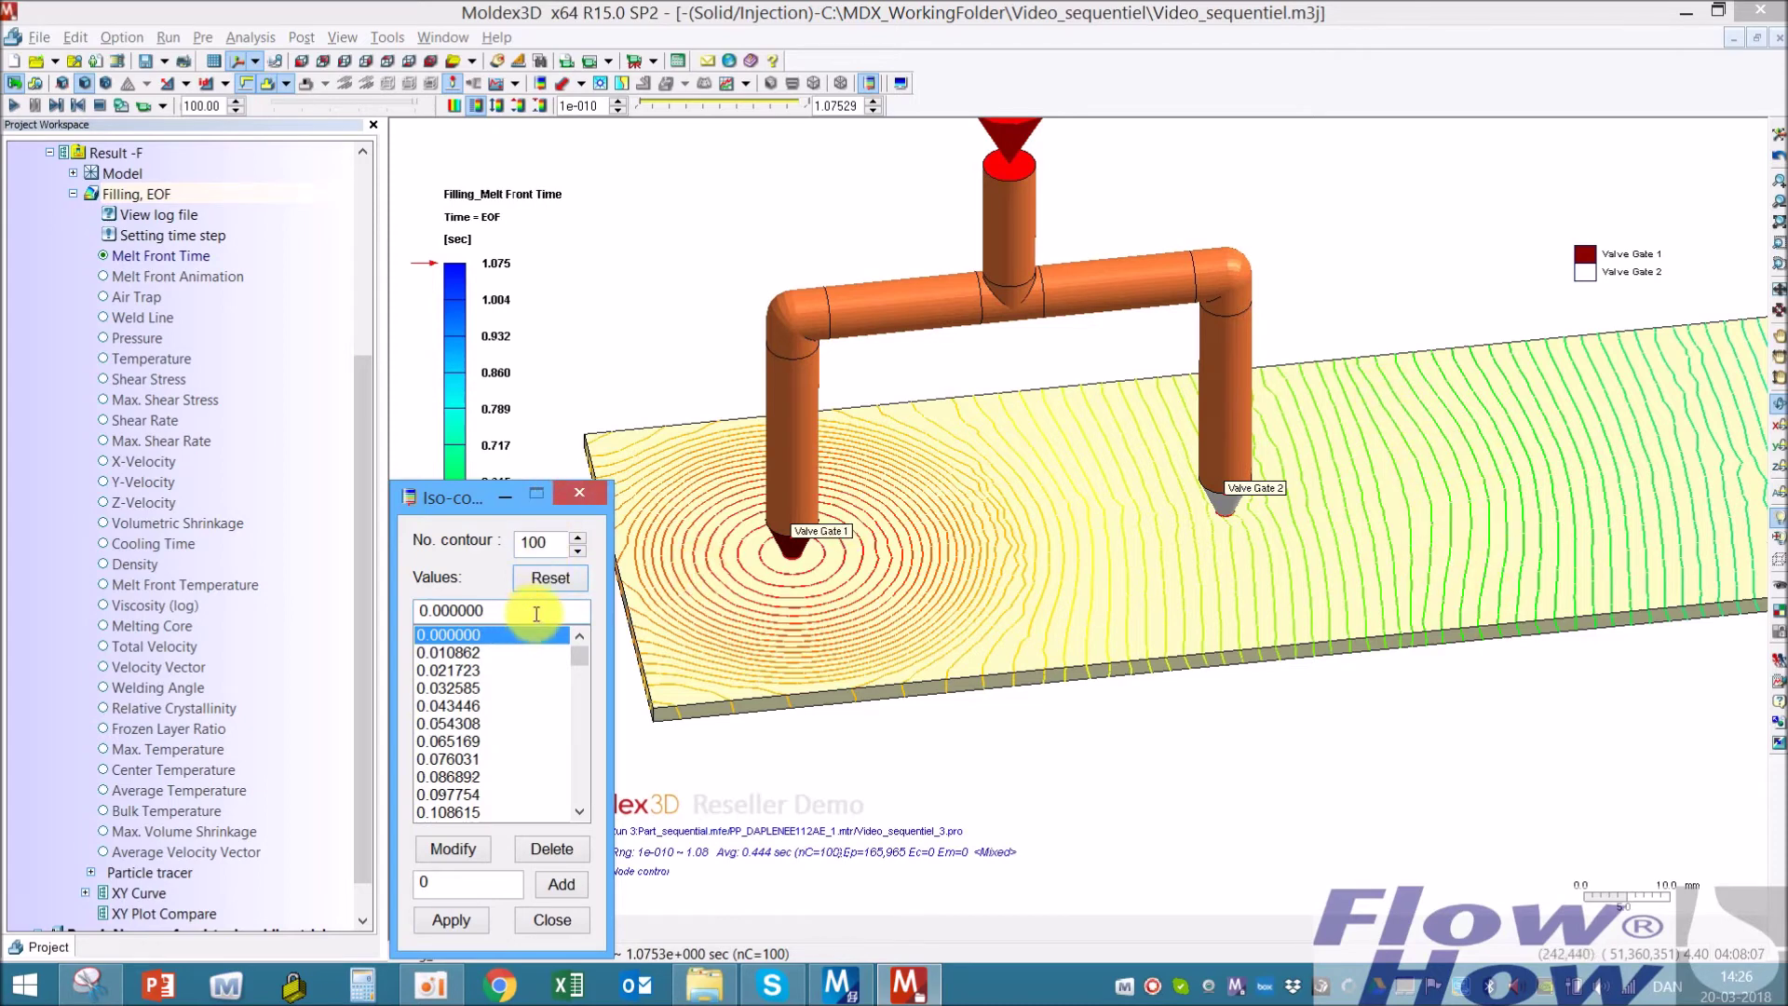
pyautogui.click(583, 494)
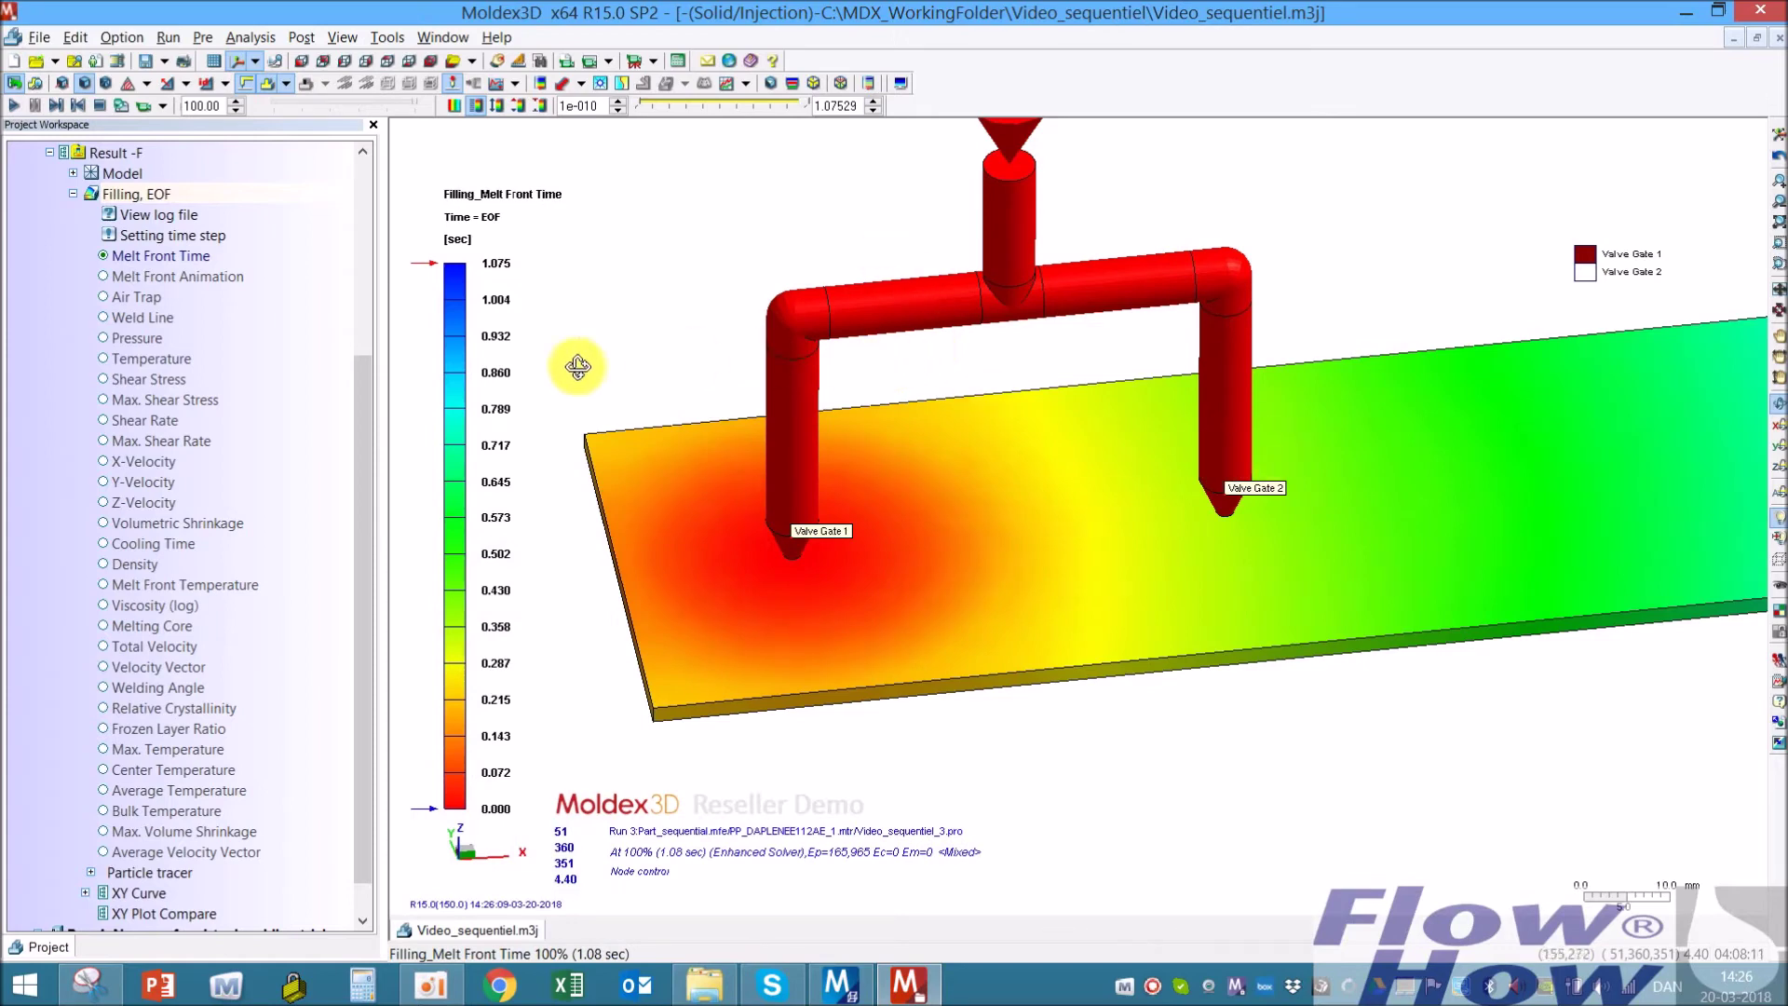
pyautogui.moveTo(360, 388); pyautogui.dragTo(366, 415)
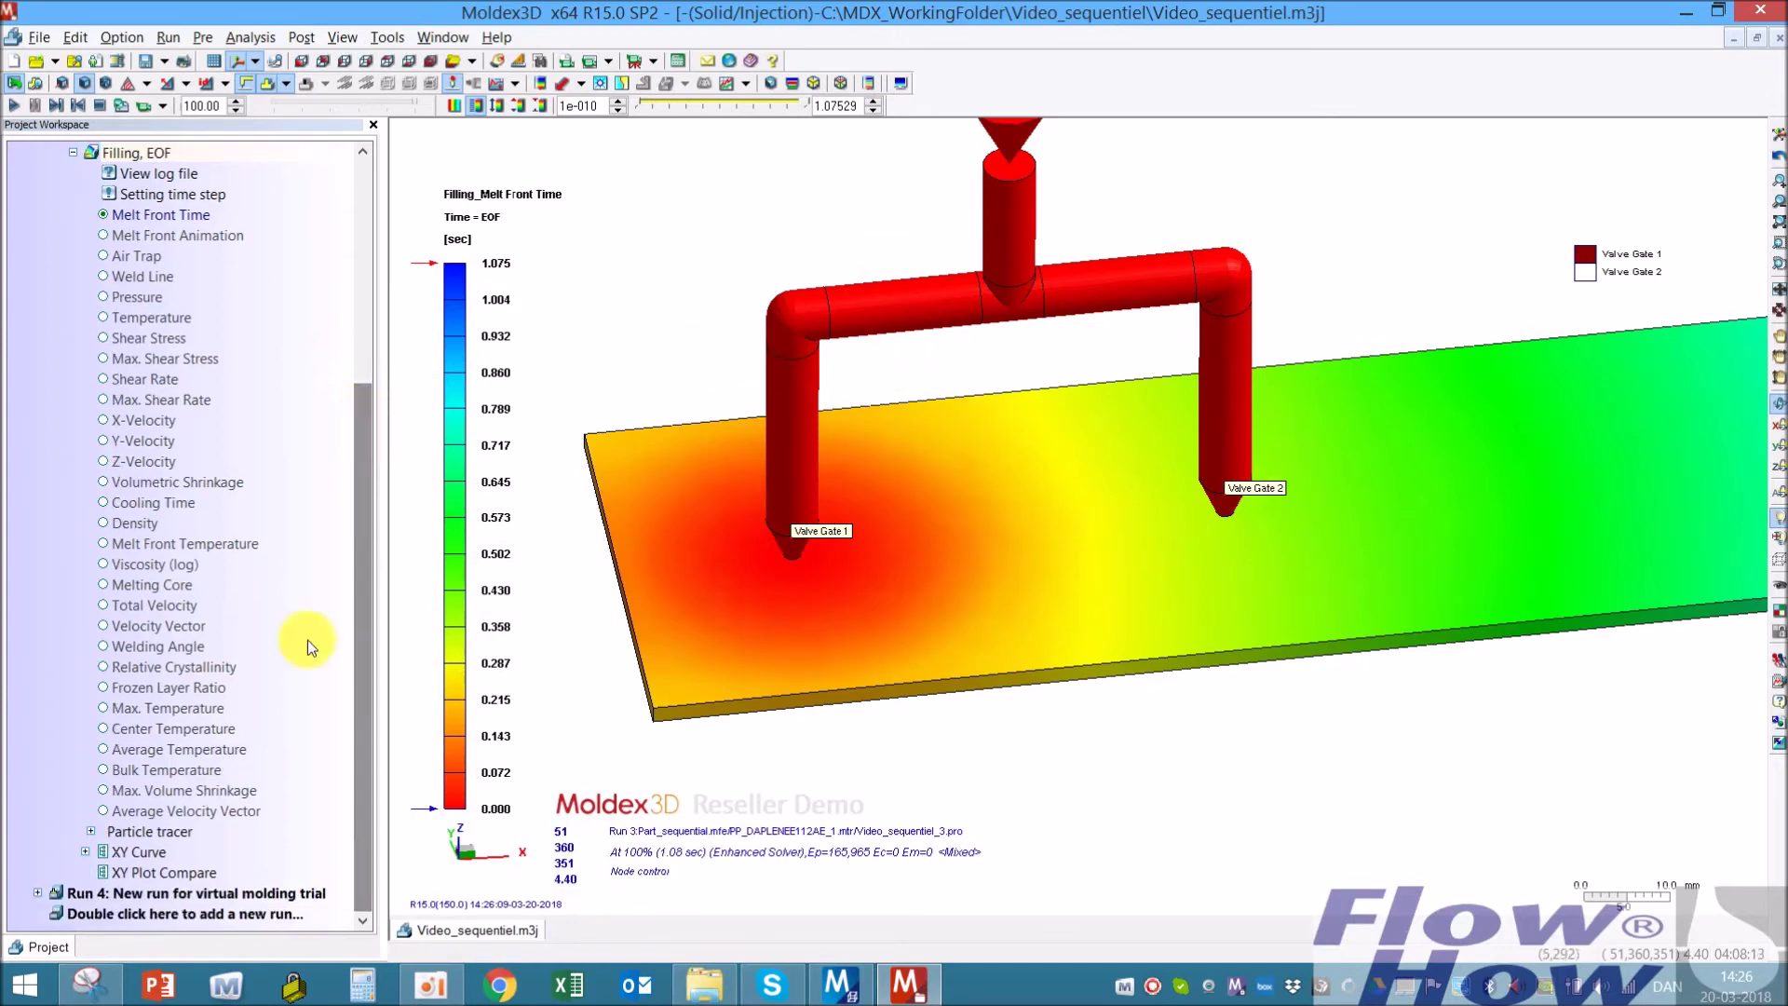
# Expand the particle tracer results and colour the particles by Gate ID
pyautogui.click(94, 831)
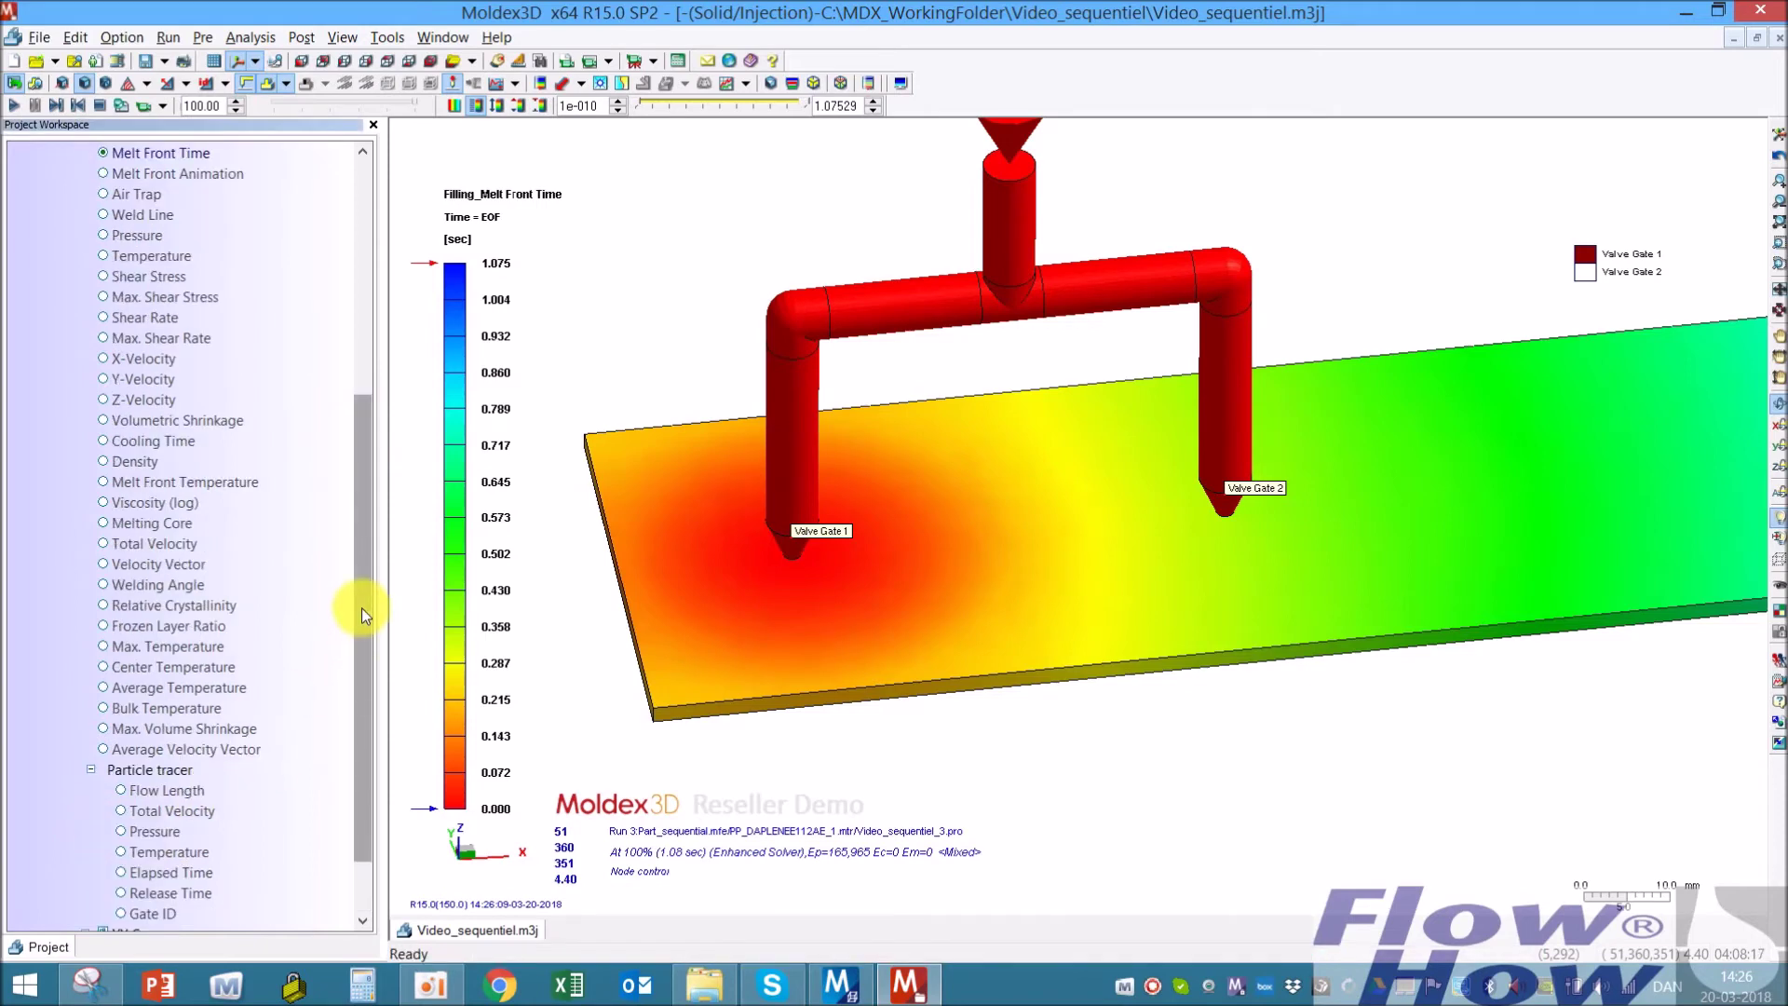
pyautogui.moveTo(366, 589); pyautogui.dragTo(367, 666)
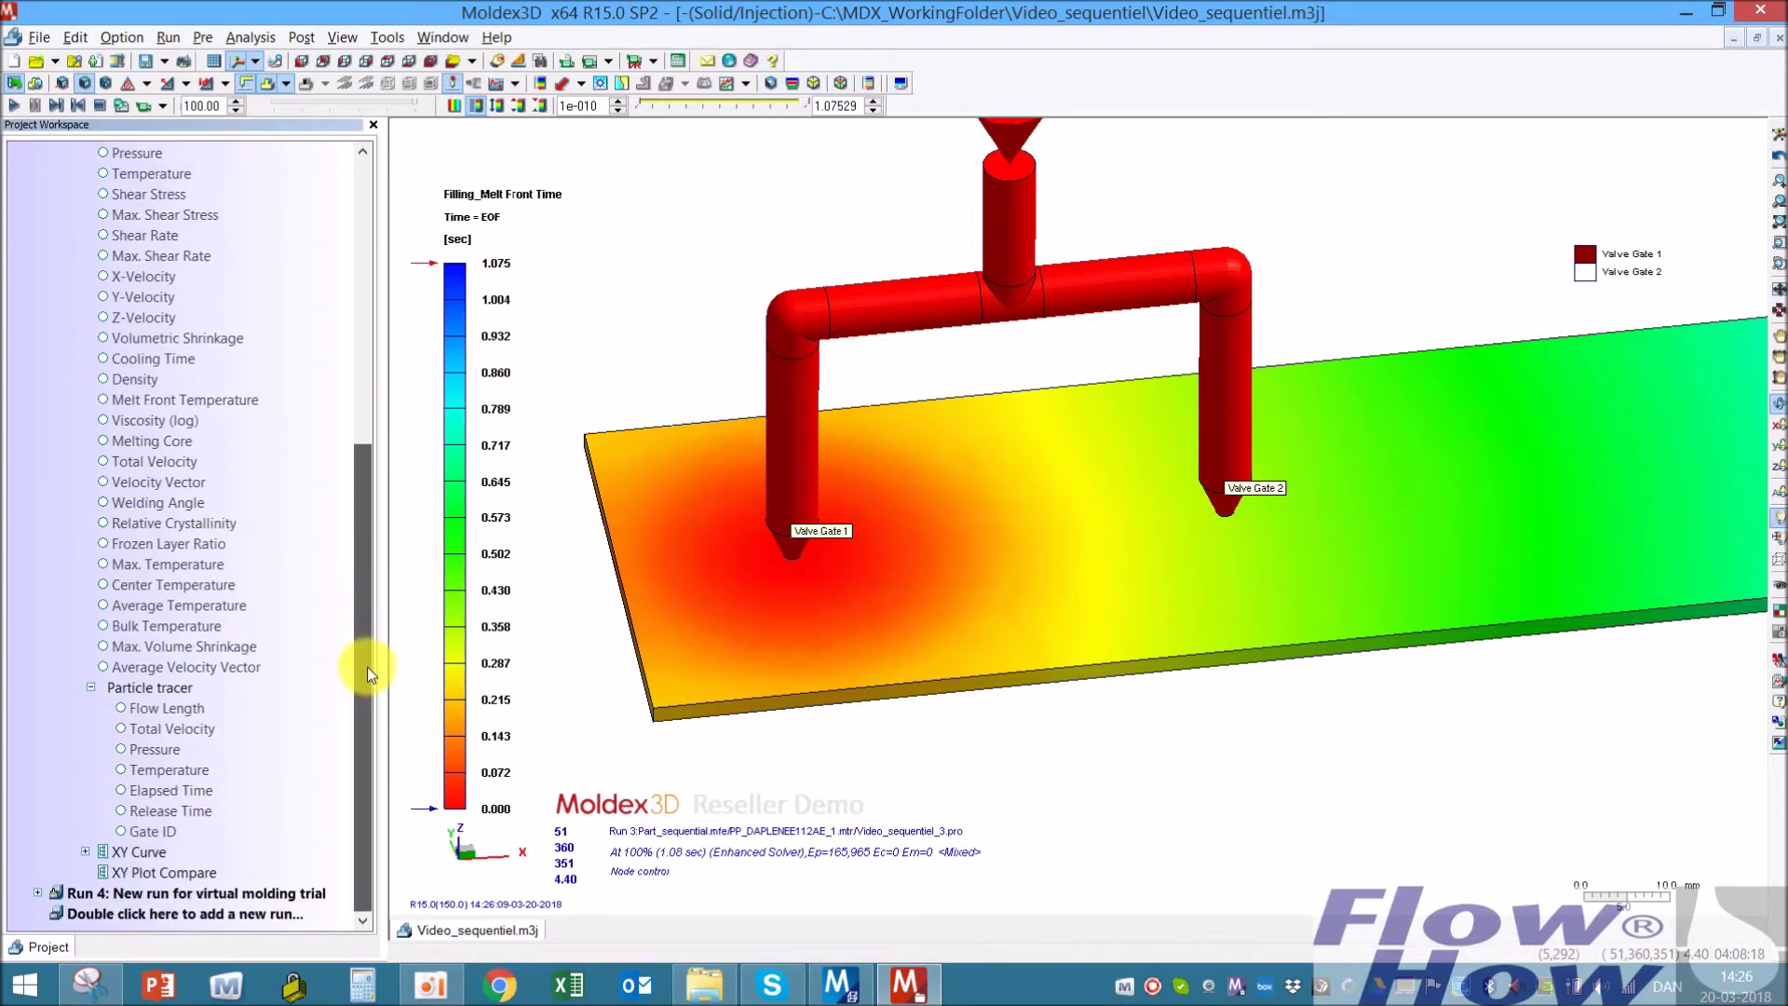
pyautogui.click(153, 833)
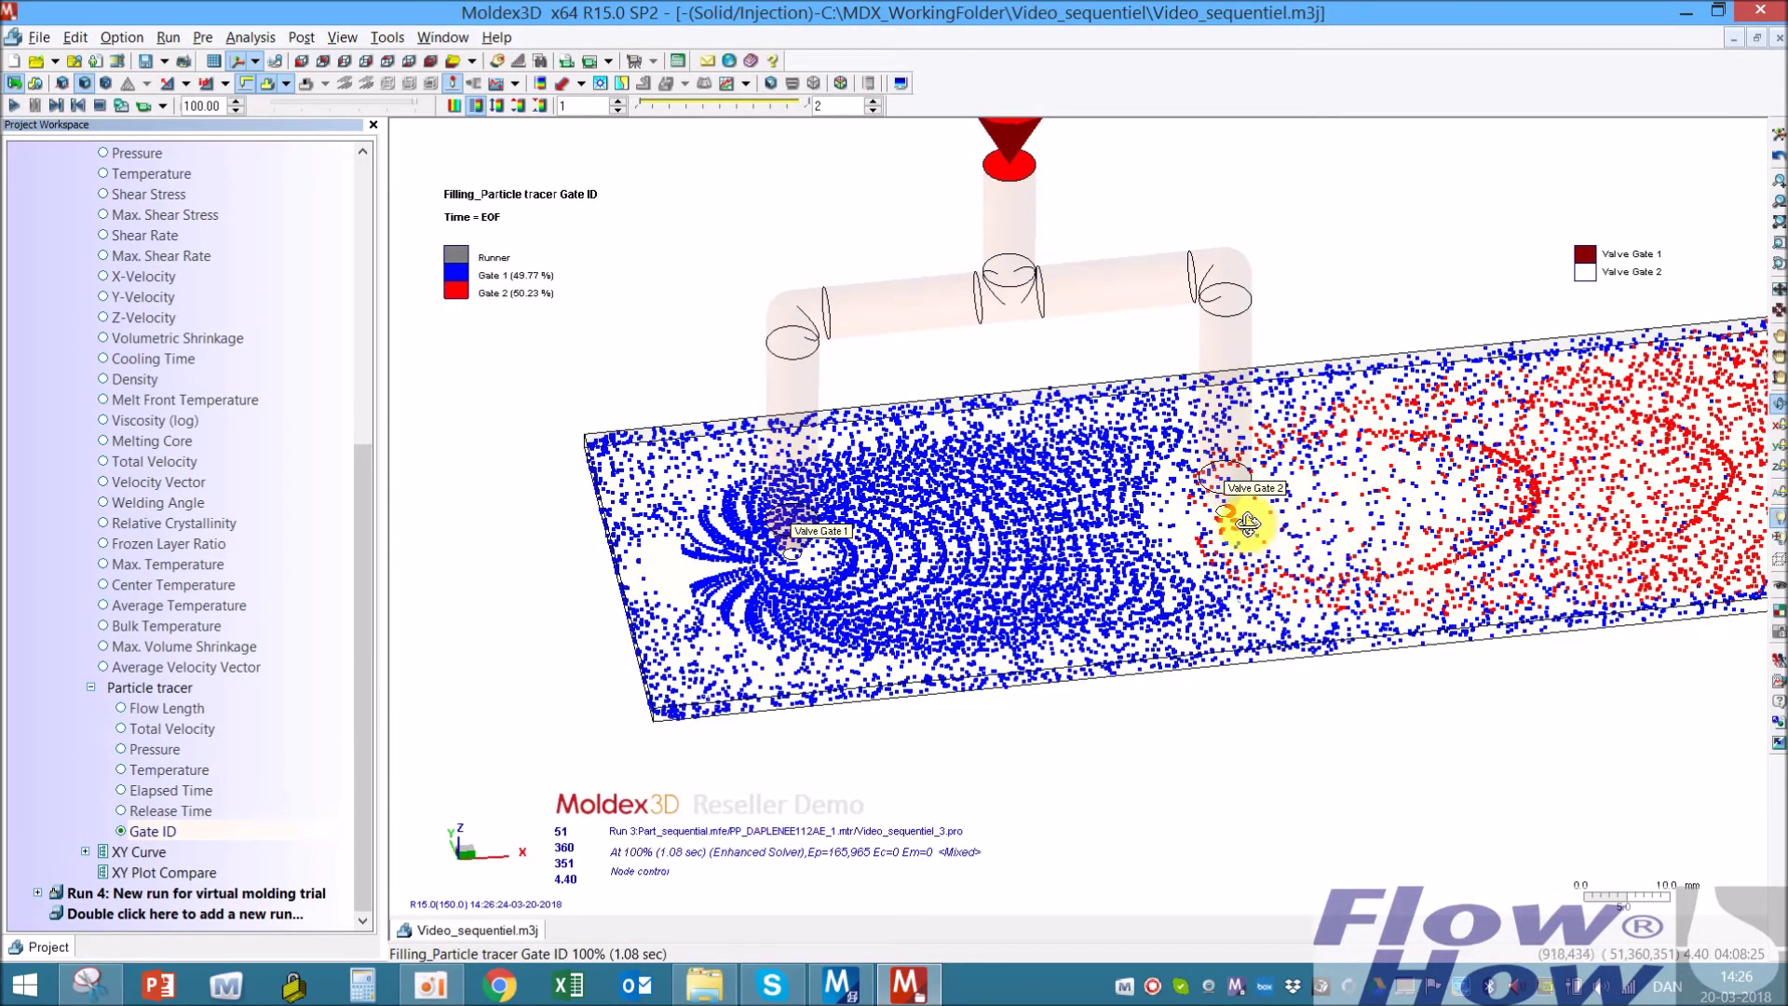
# Scrub and play the particle tracer to 100% filled: Gate 1 49.77%, Gate 2 50.23%
pyautogui.click(413, 109)
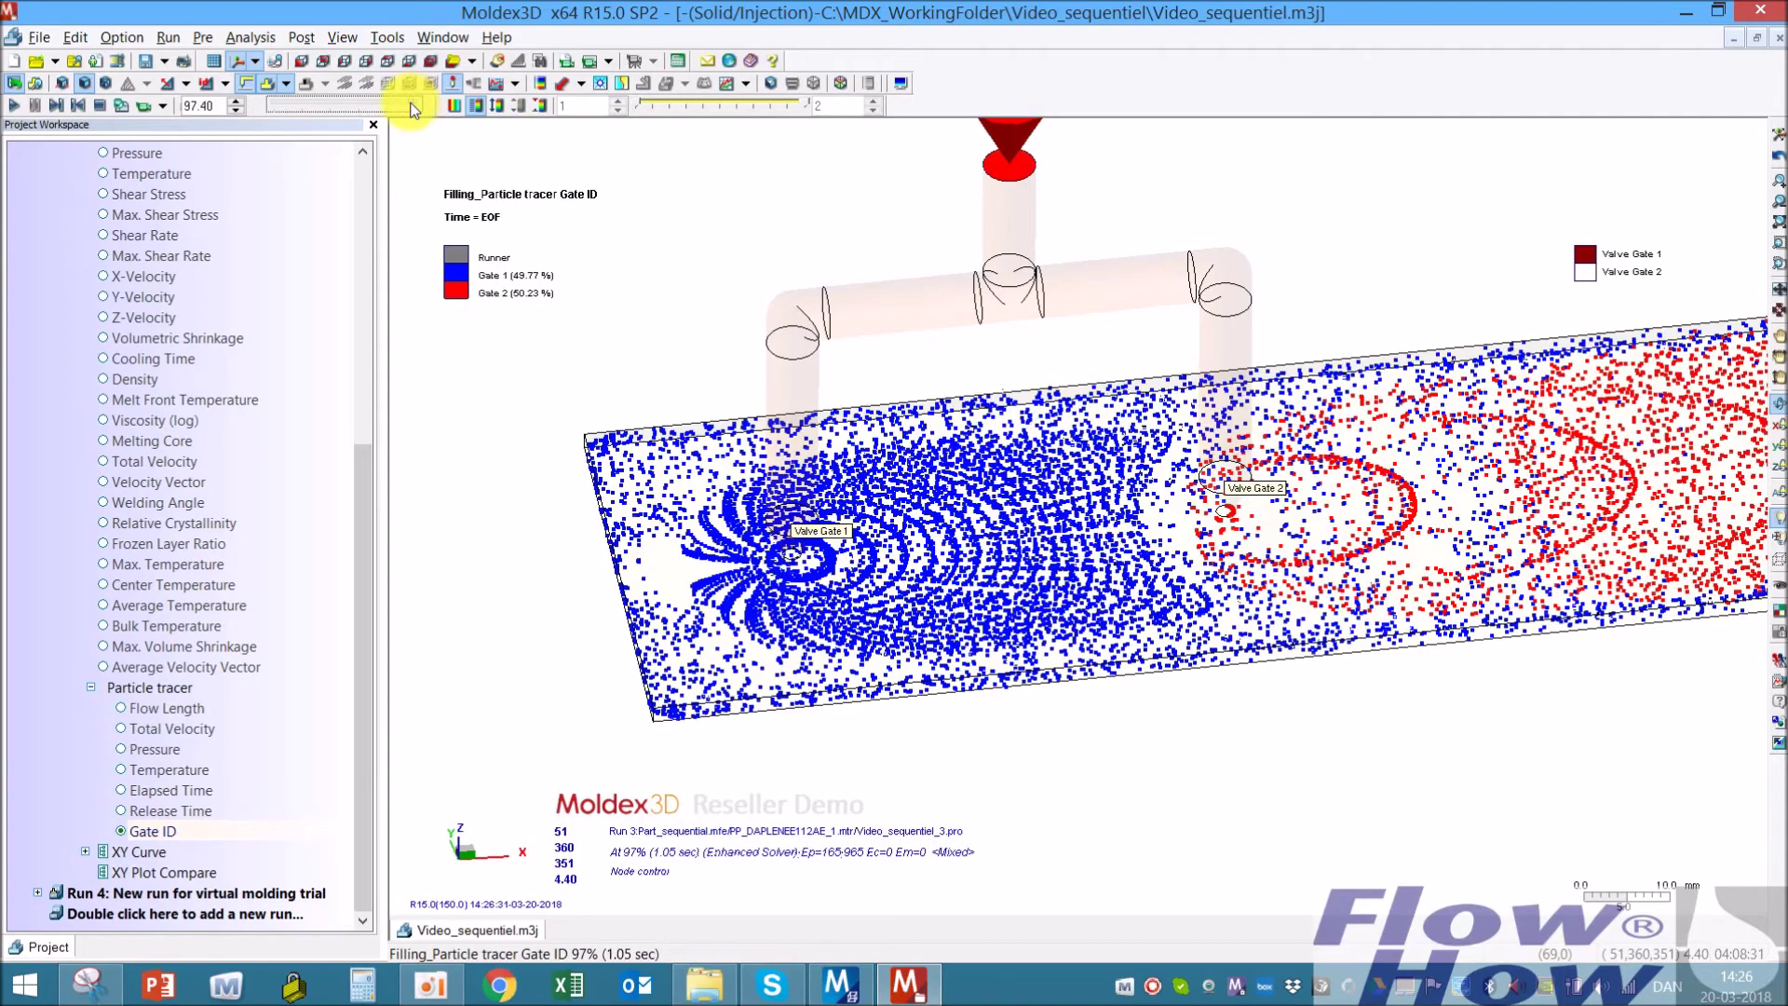
pyautogui.moveTo(413, 109); pyautogui.dragTo(316, 93)
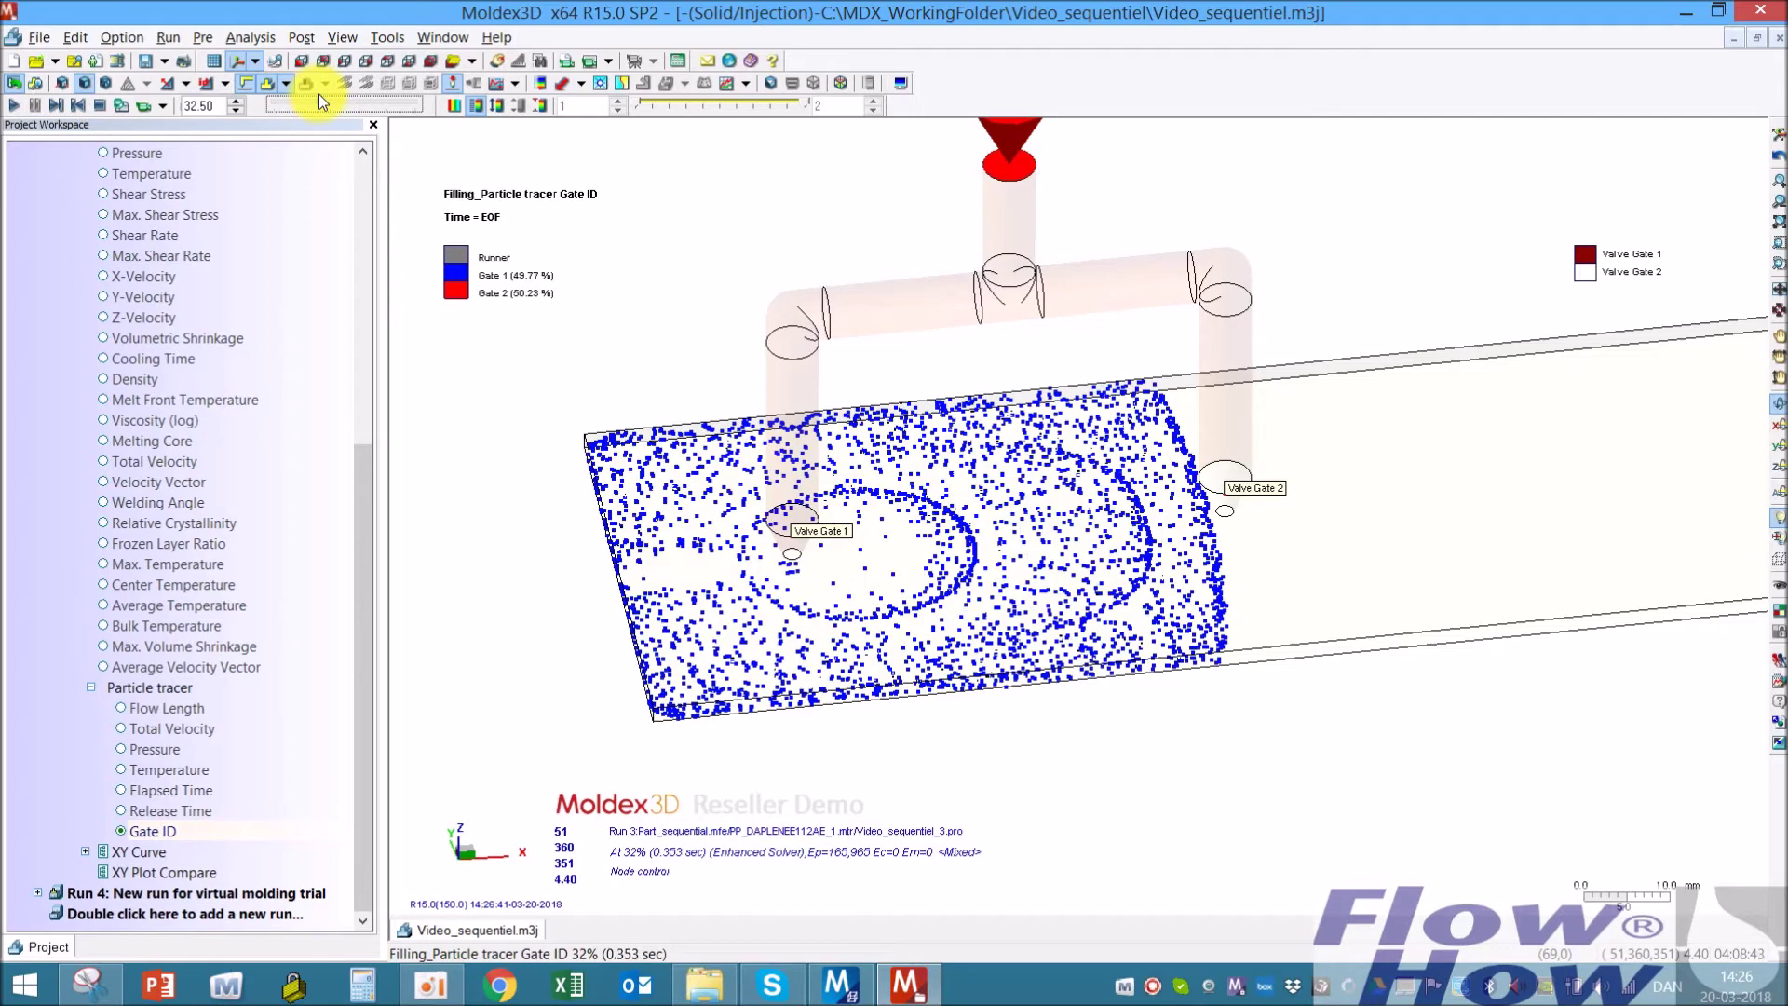
pyautogui.moveTo(318, 93); pyautogui.dragTo(378, 123)
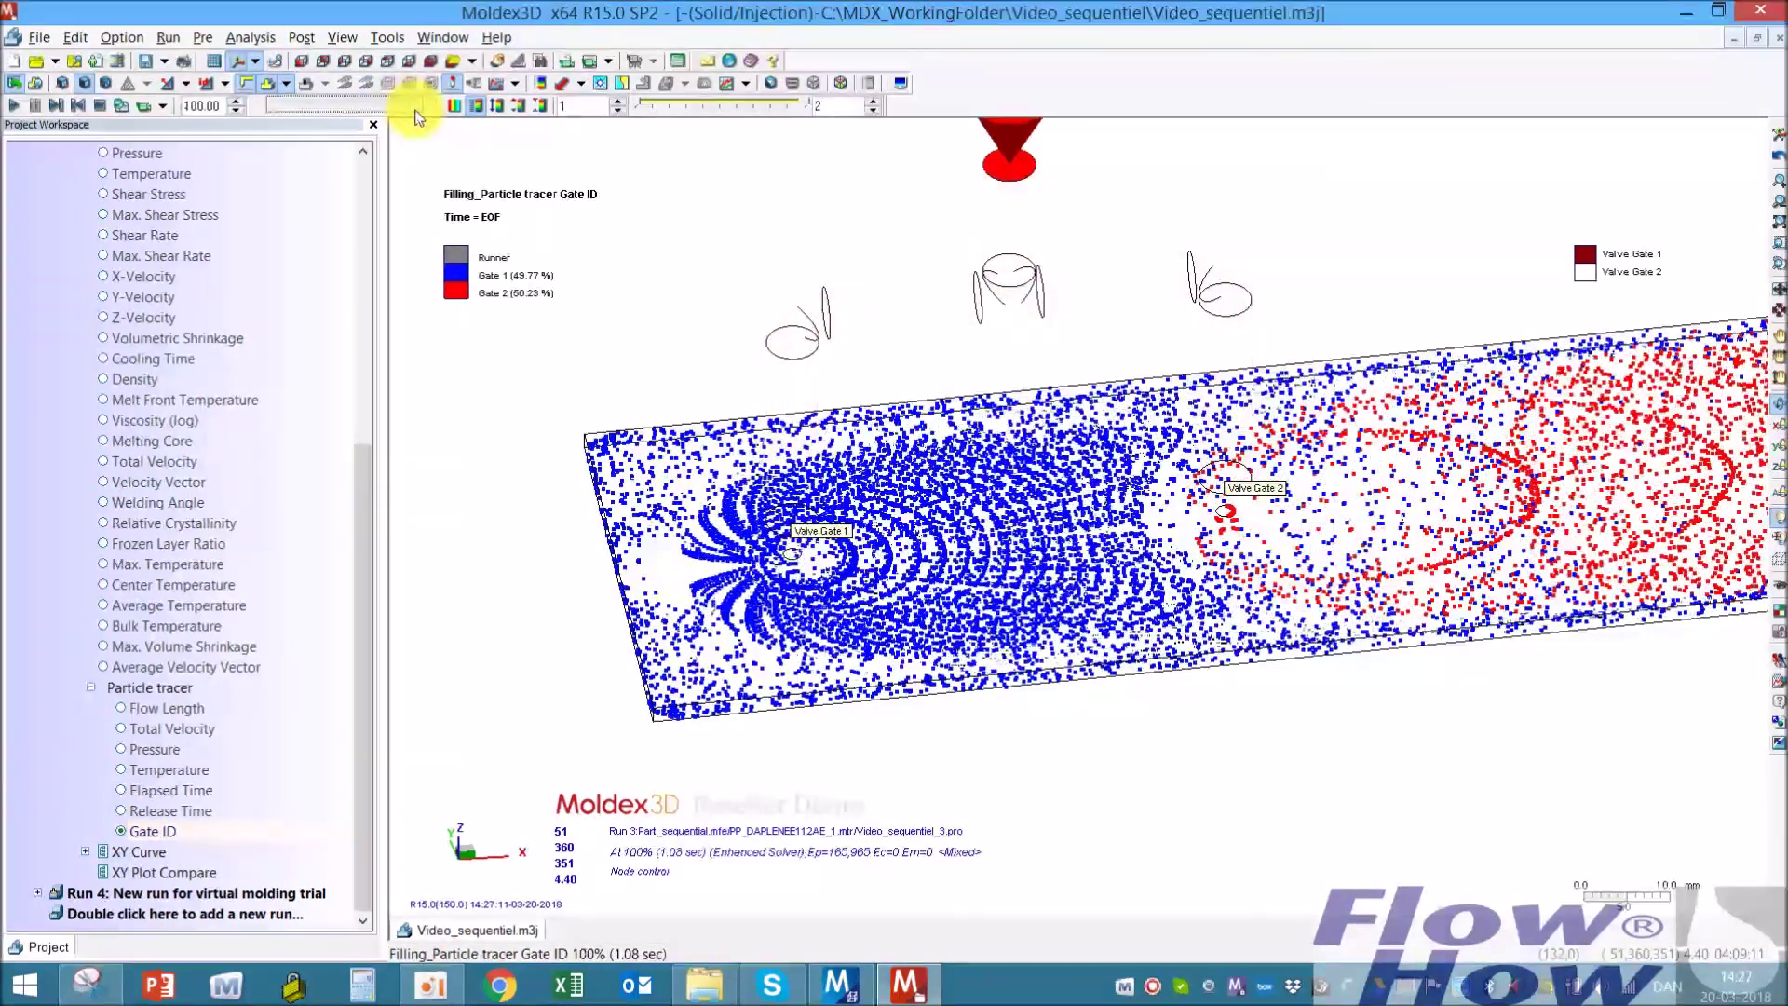
pyautogui.click(14, 105)
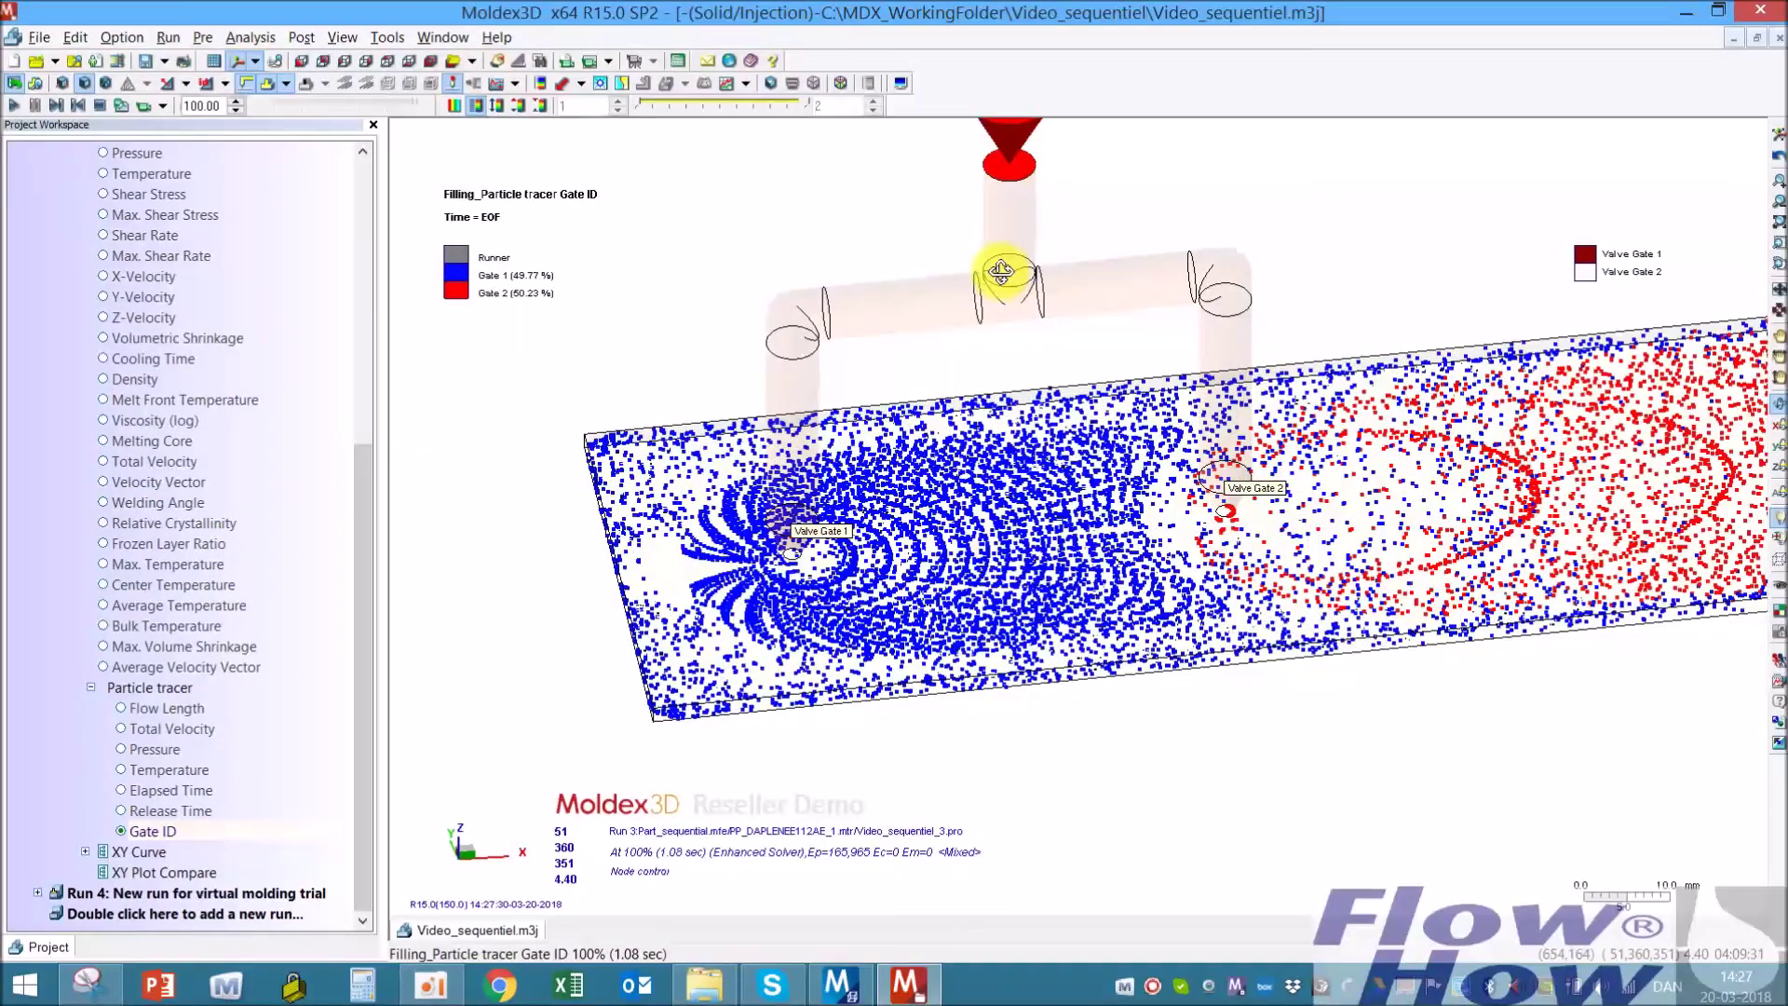
pyautogui.moveTo(366, 563); pyautogui.dragTo(366, 279)
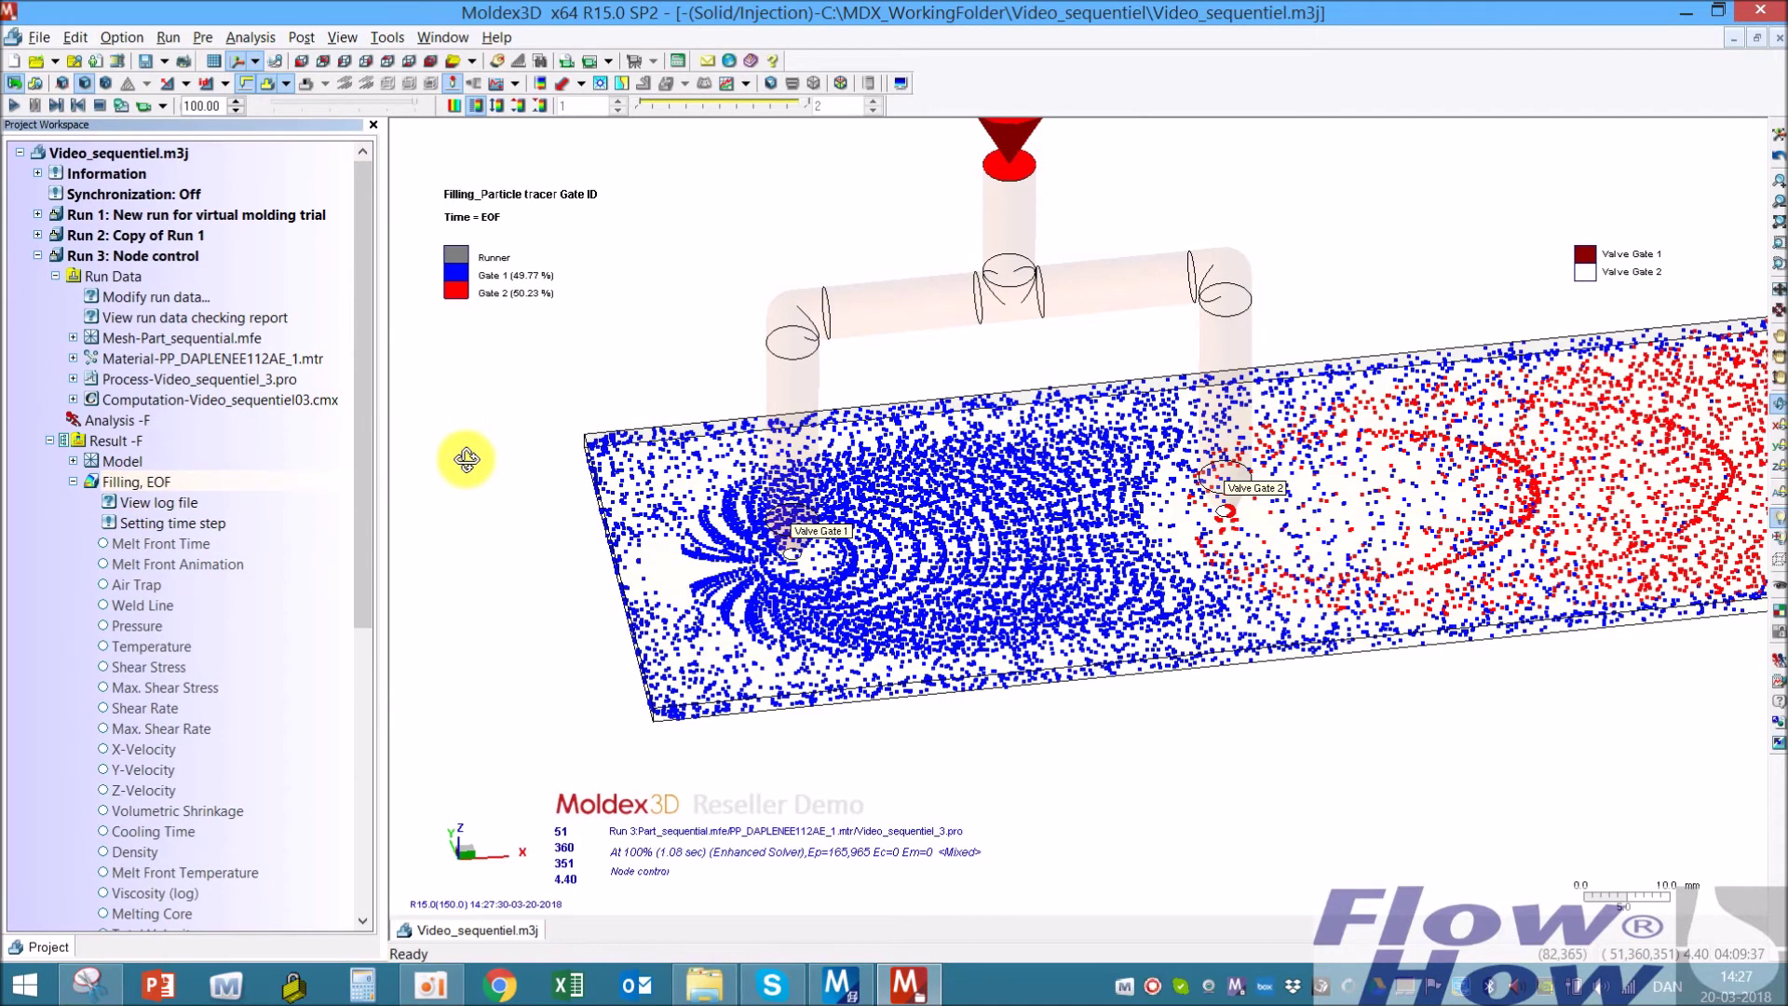
# Return to the Melt Front Time result and start a new History Curve plot
pyautogui.click(144, 543)
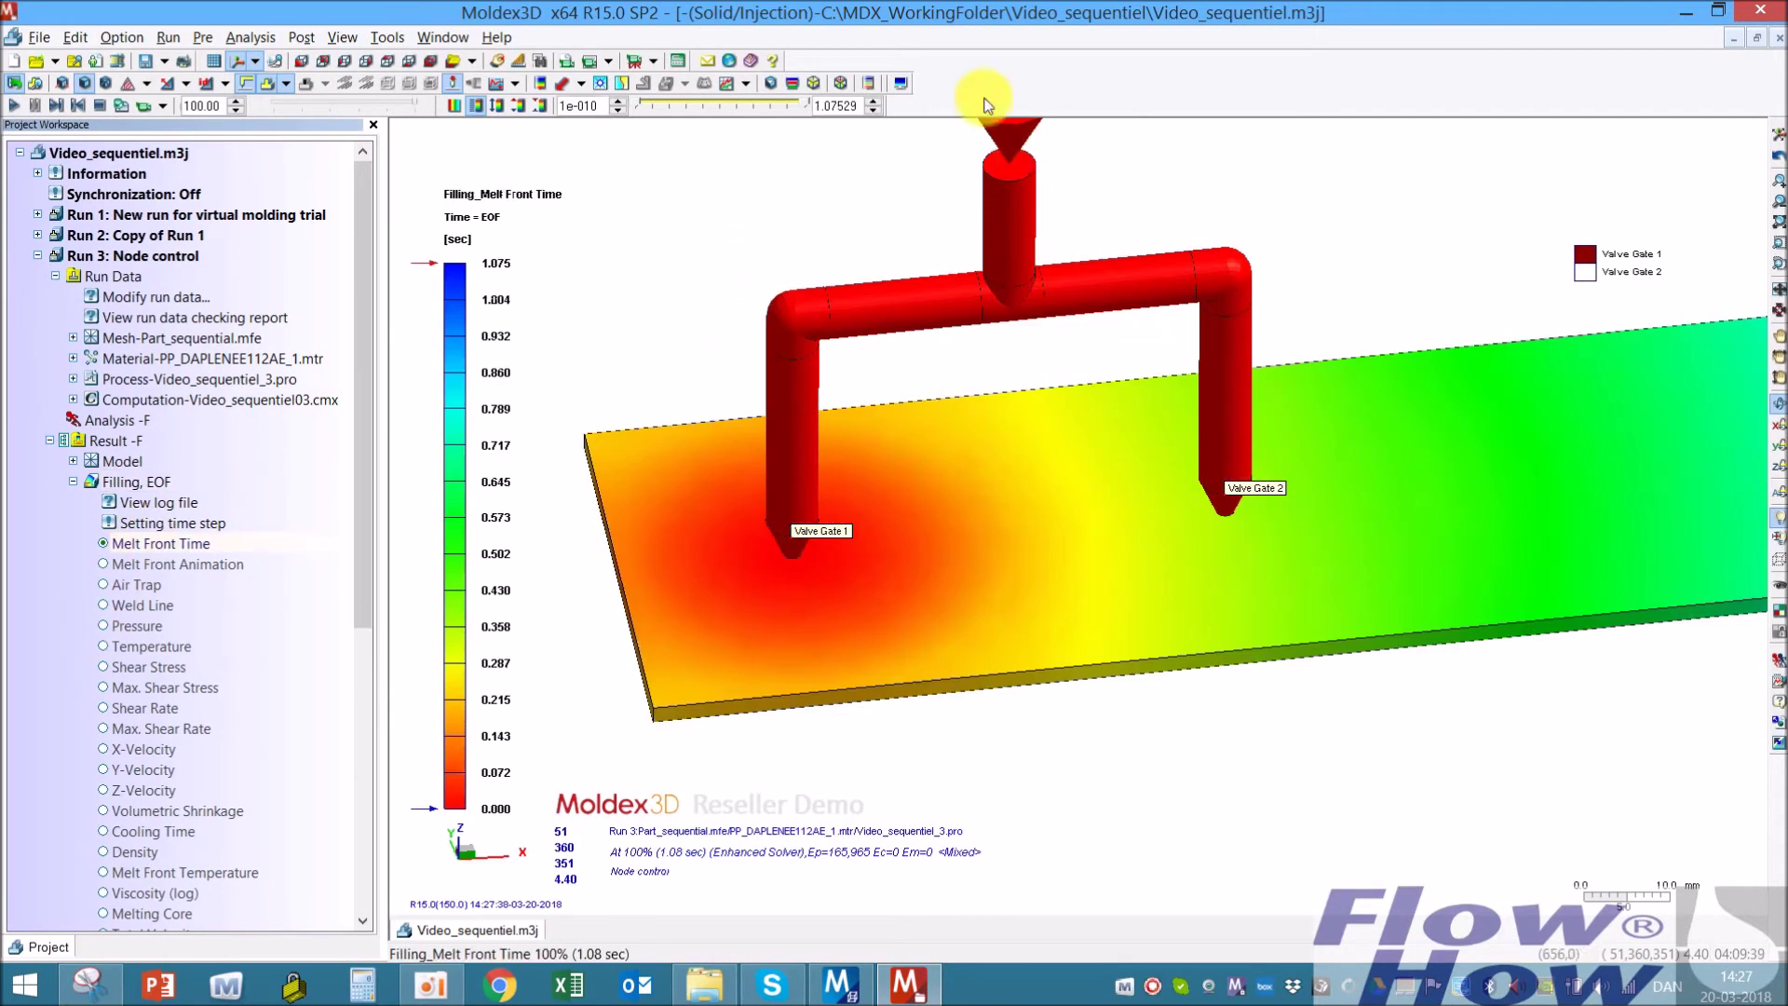
pyautogui.click(730, 63)
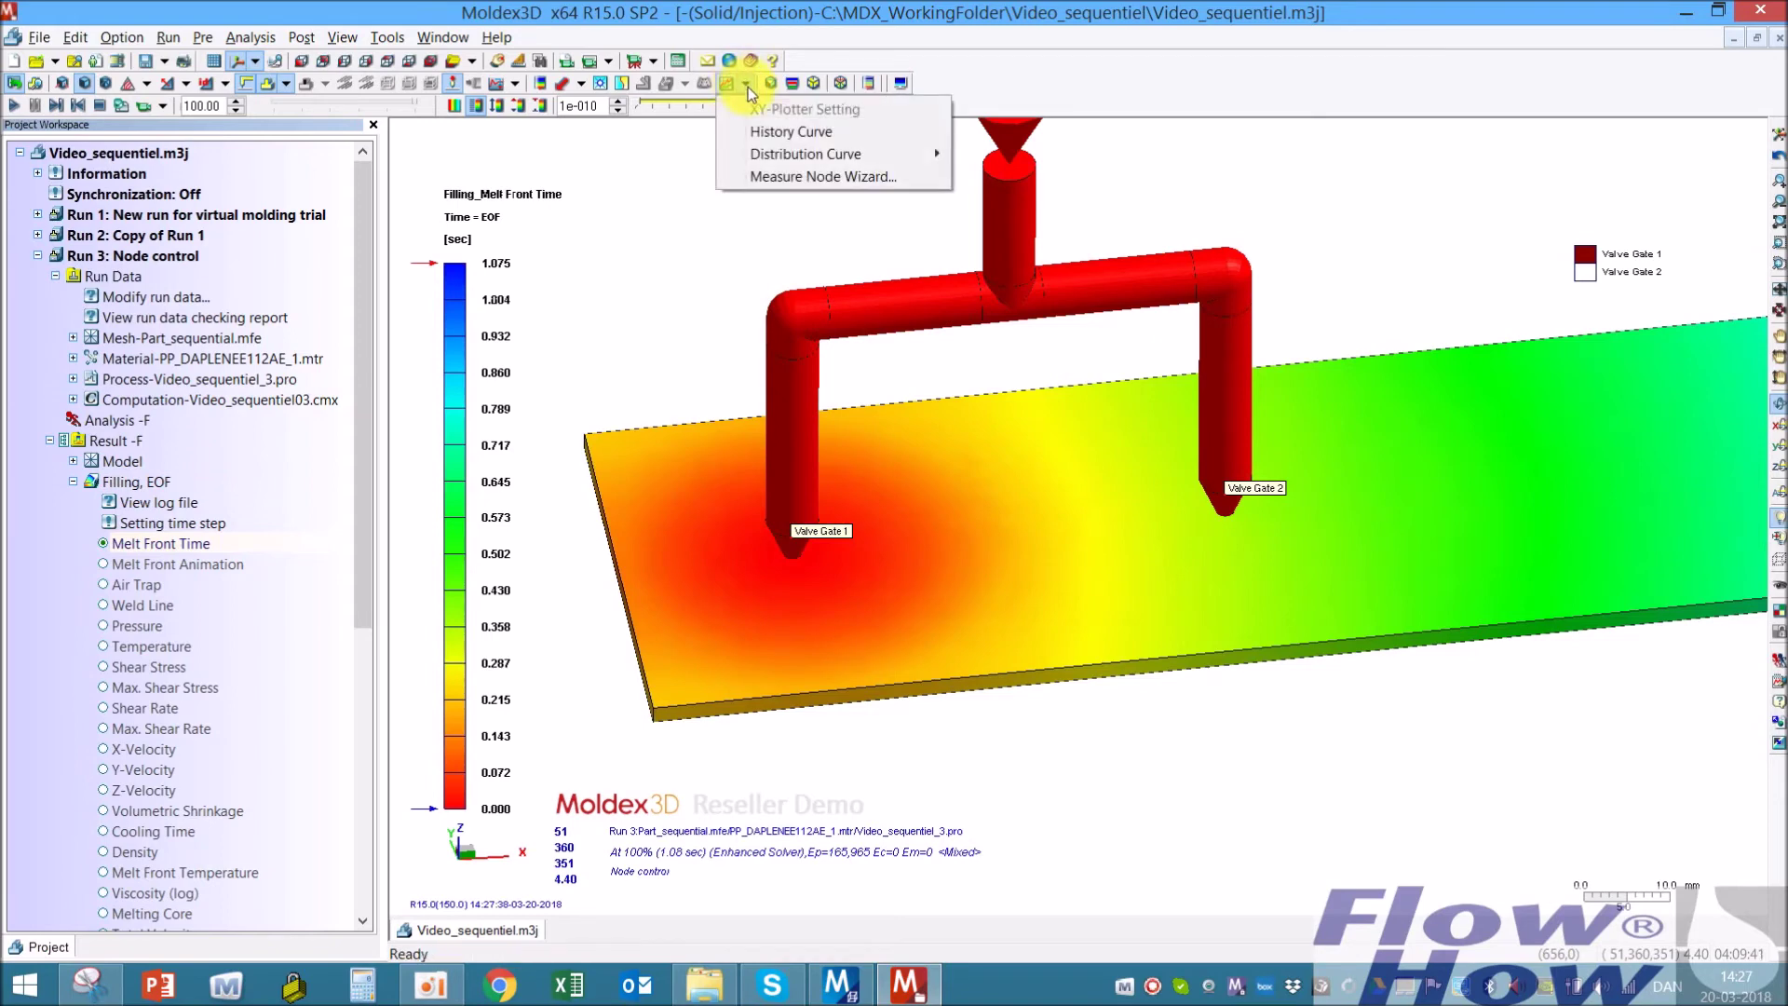
pyautogui.click(773, 130)
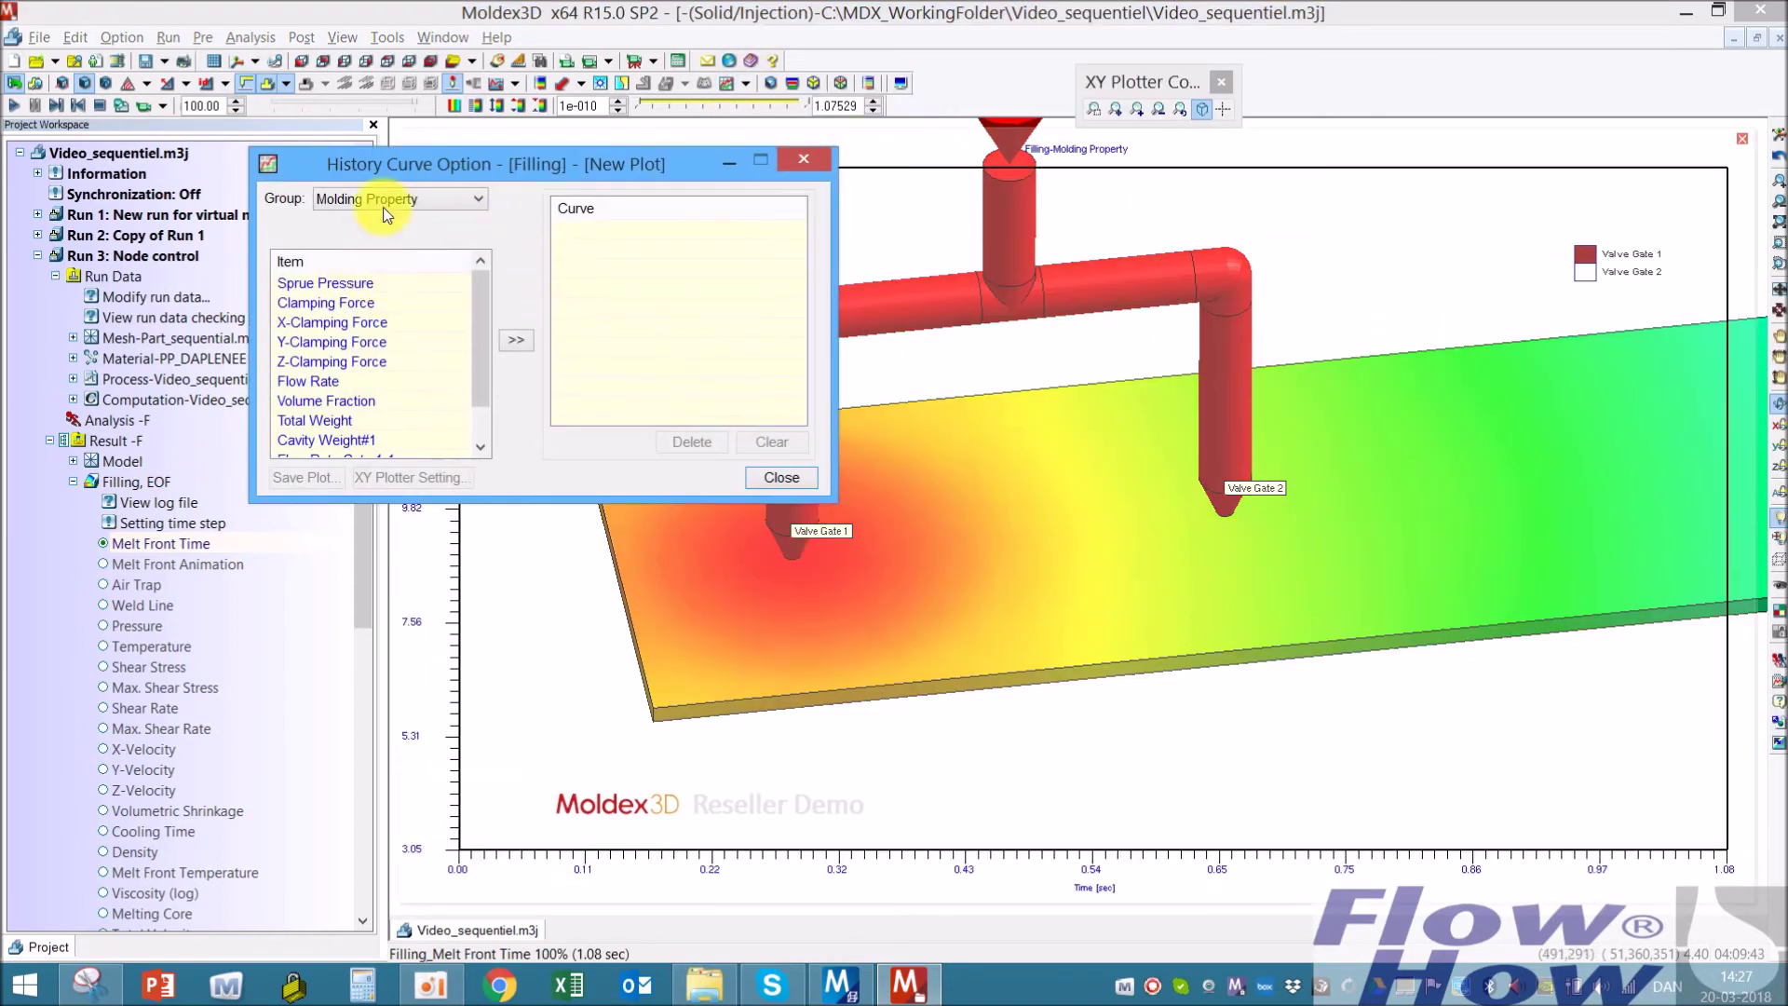
pyautogui.moveTo(520, 164); pyautogui.dragTo(306, 140)
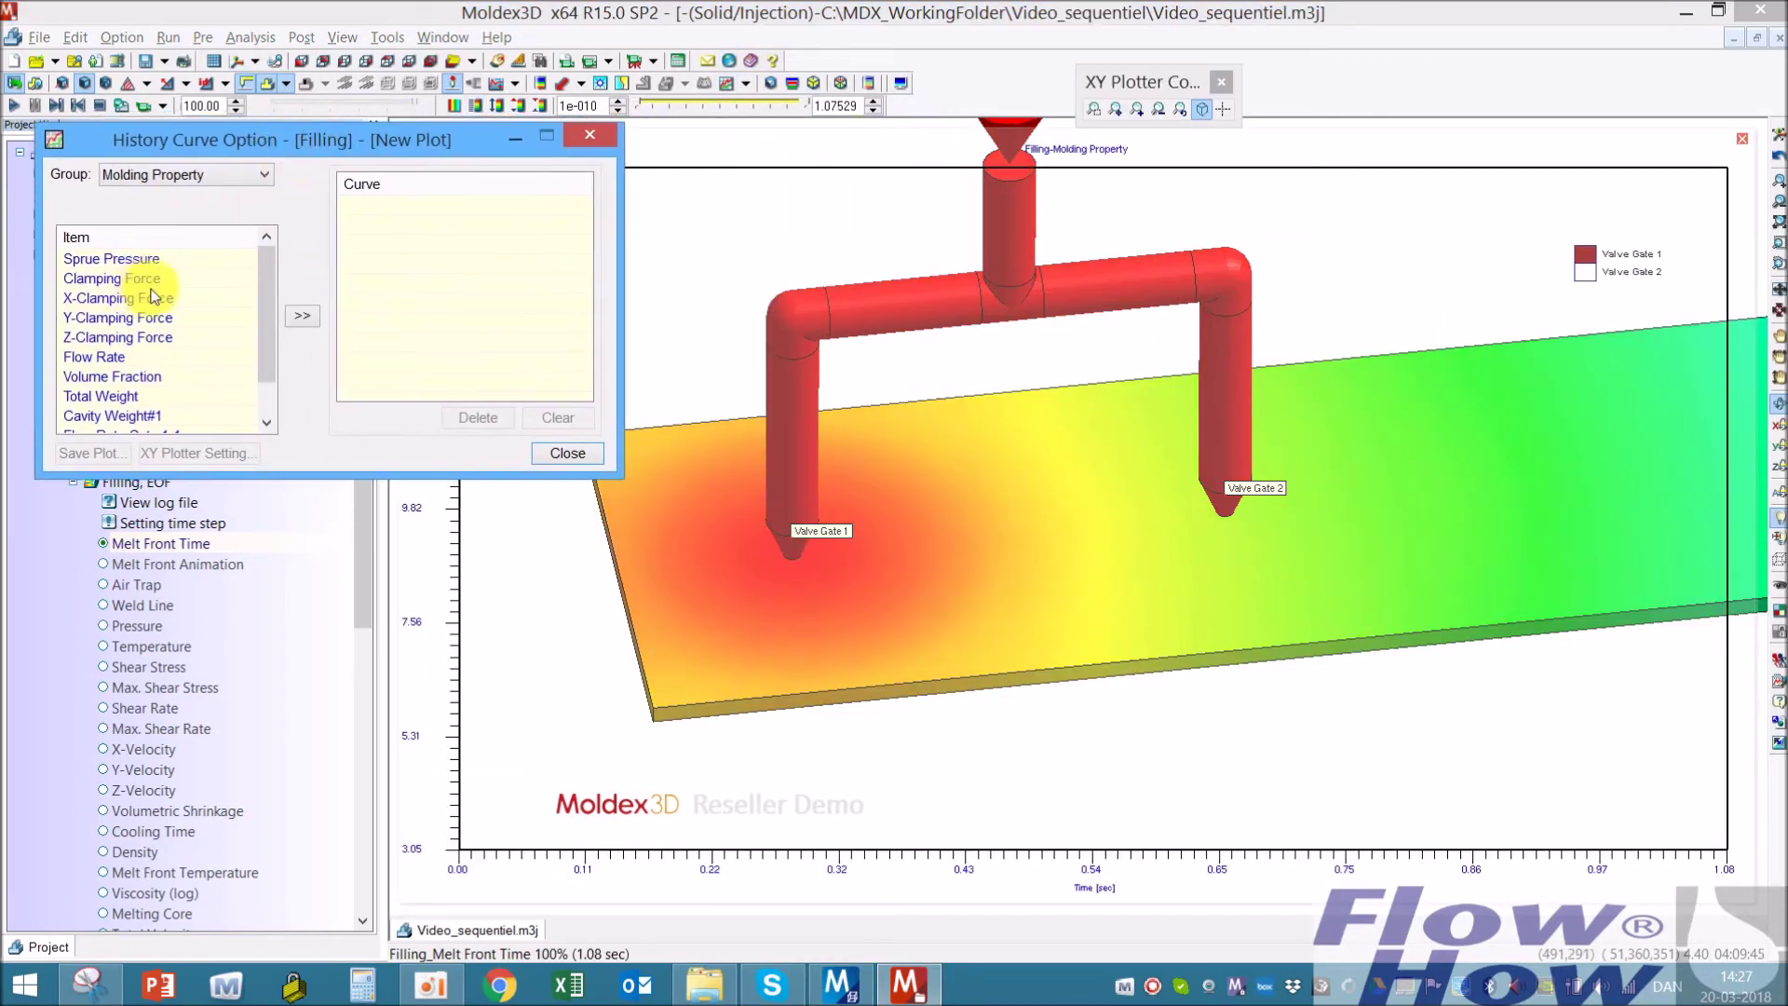
# Plot Sprue Pressure as the history curve and rewind the filling to about 81%
pyautogui.click(164, 261)
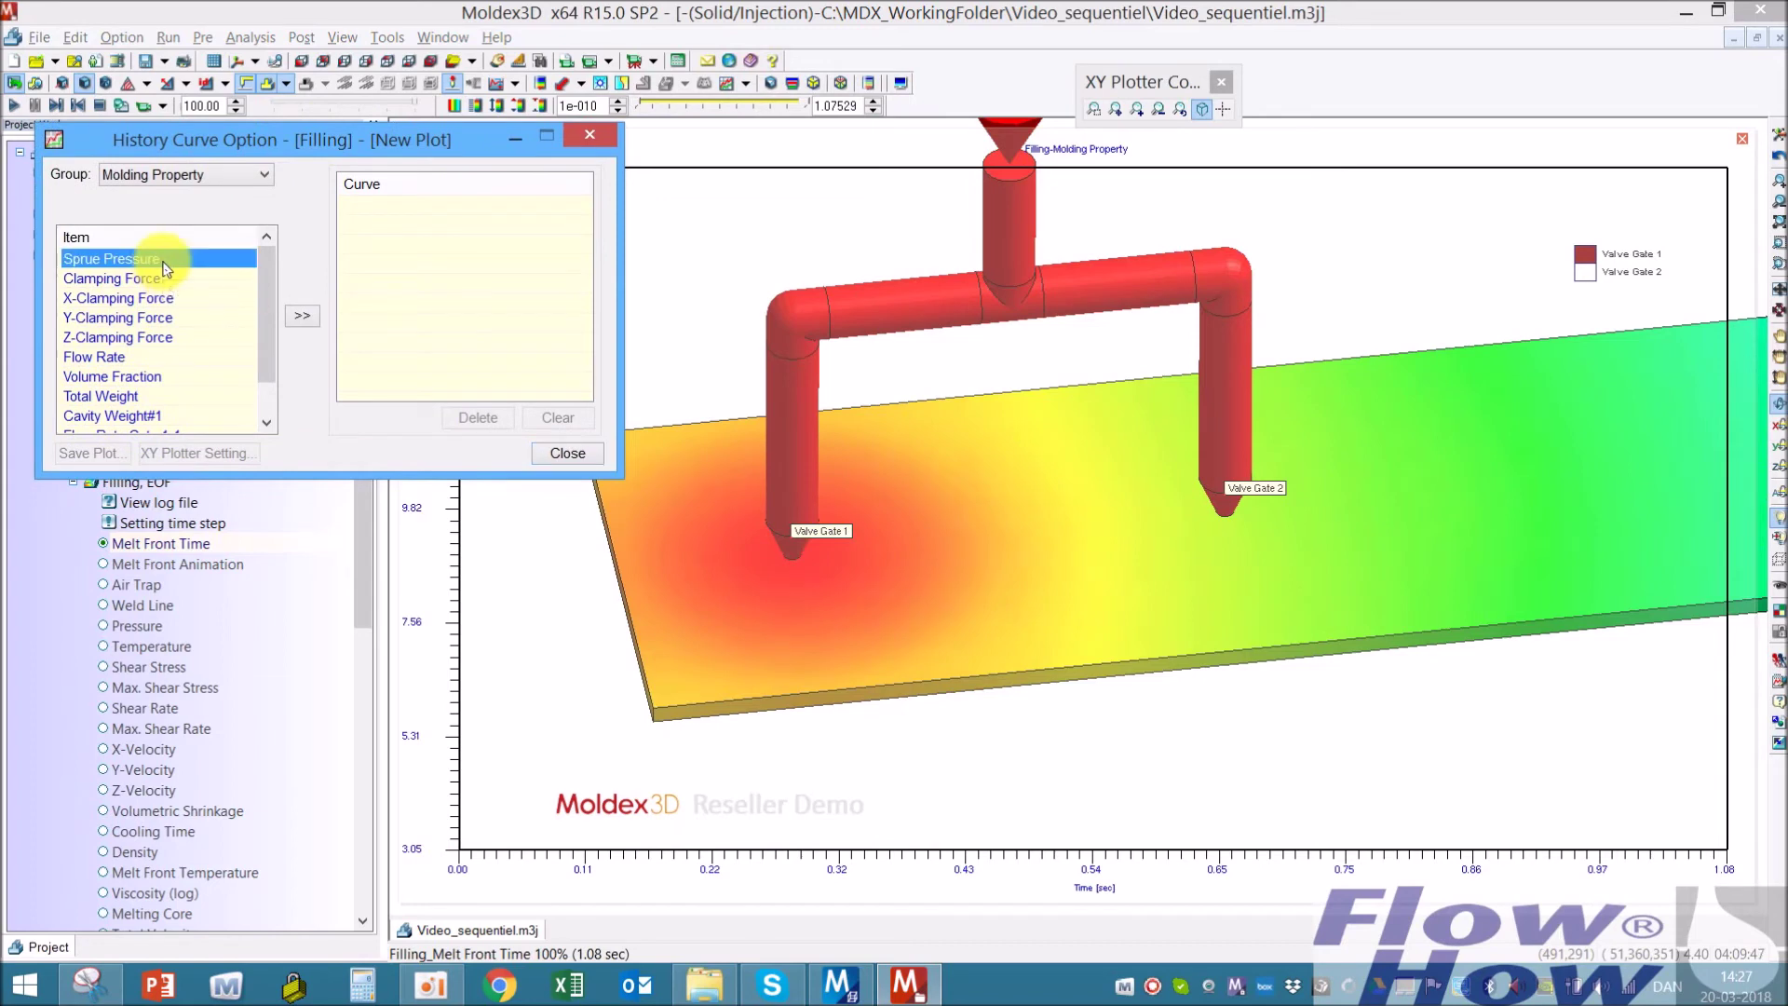
pyautogui.click(302, 314)
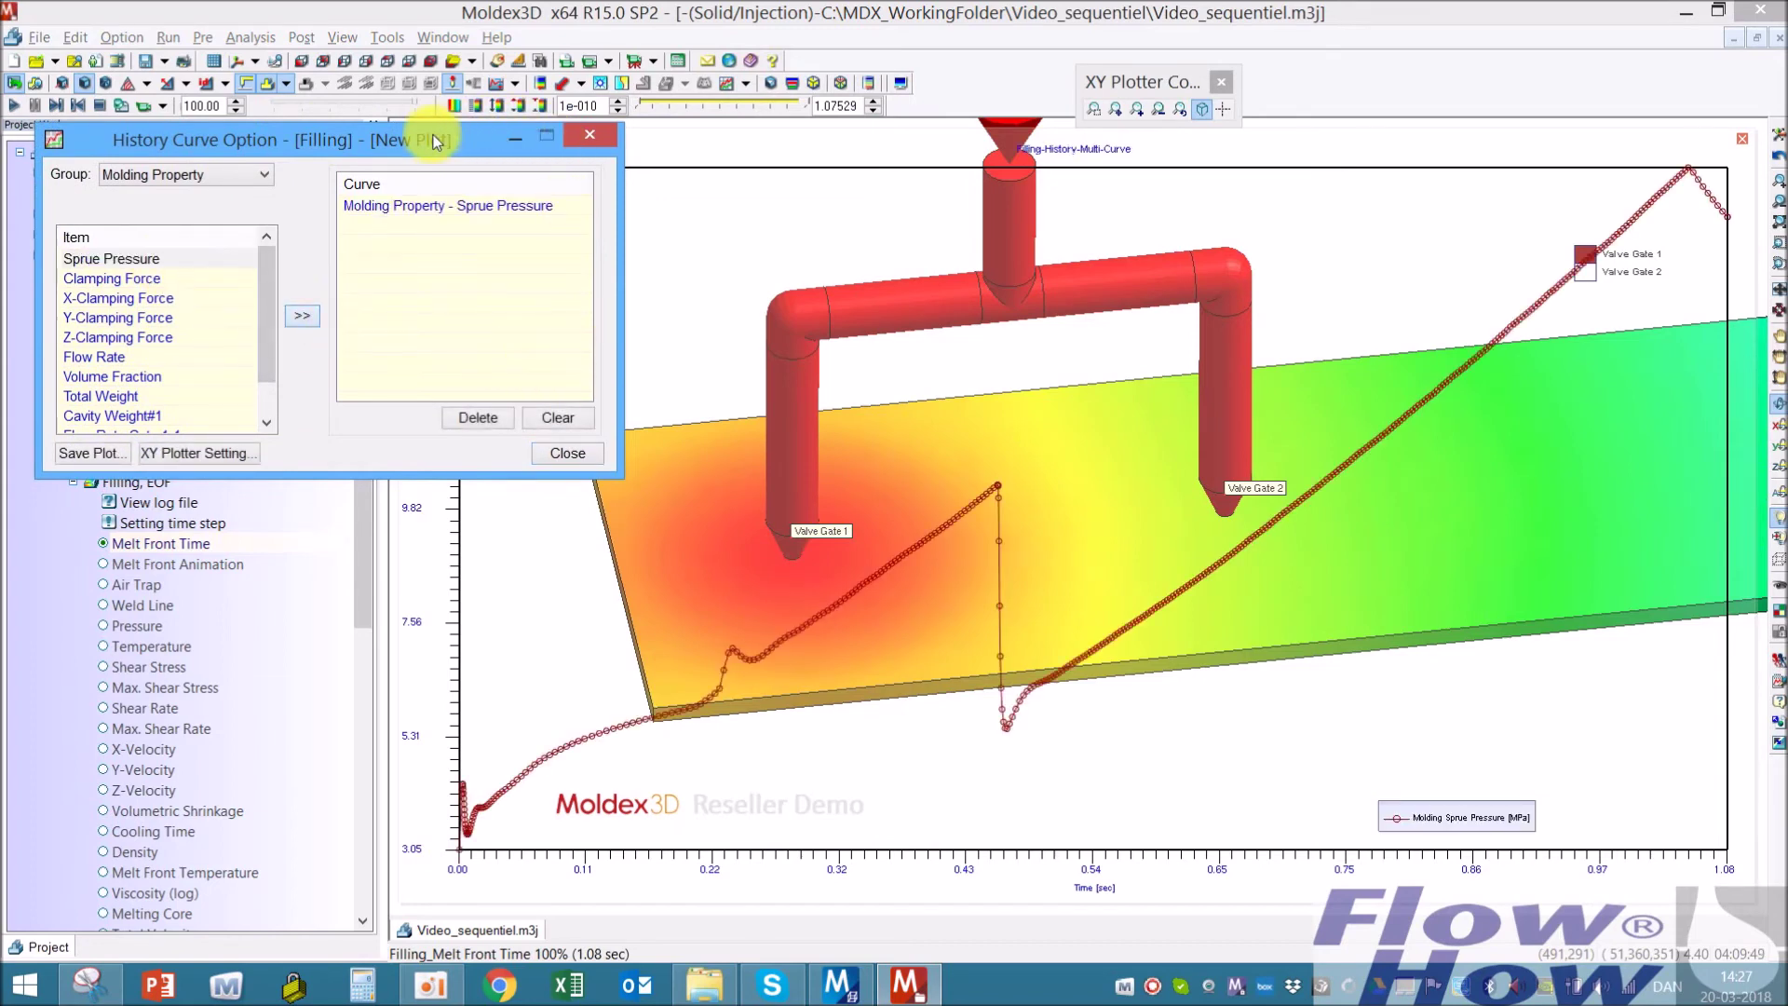
pyautogui.moveTo(430, 140); pyautogui.dragTo(227, 340)
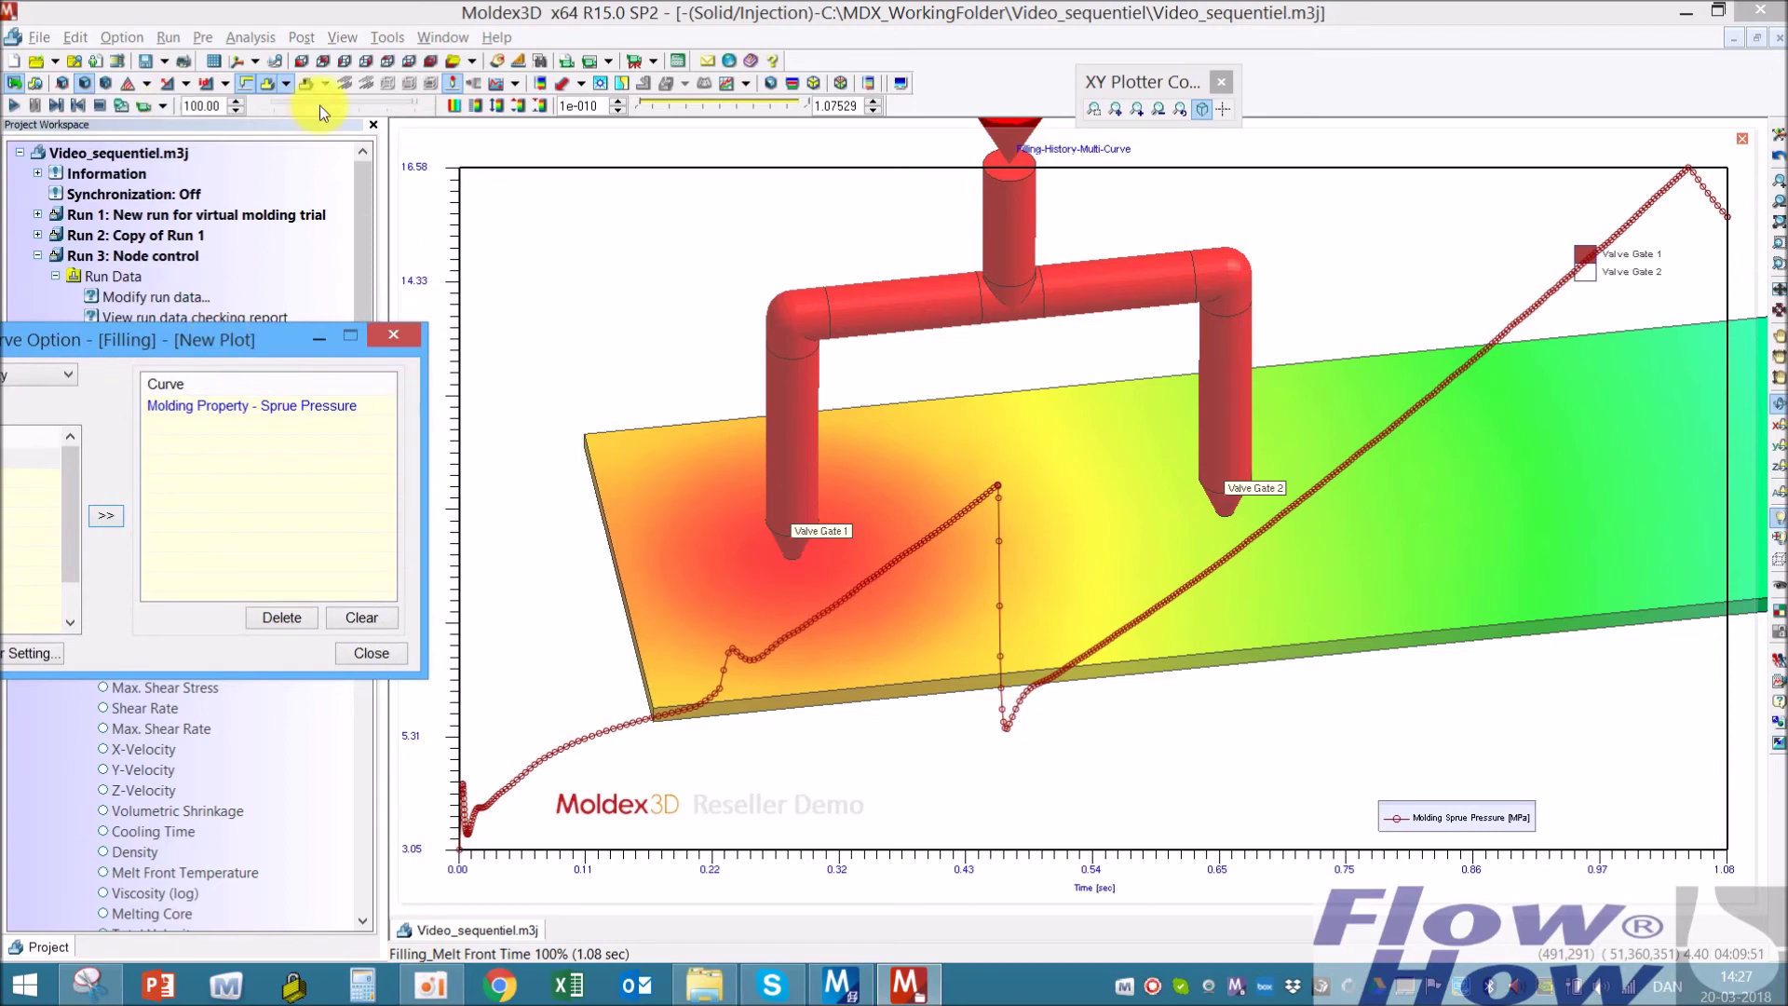
pyautogui.moveTo(403, 102); pyautogui.dragTo(355, 104)
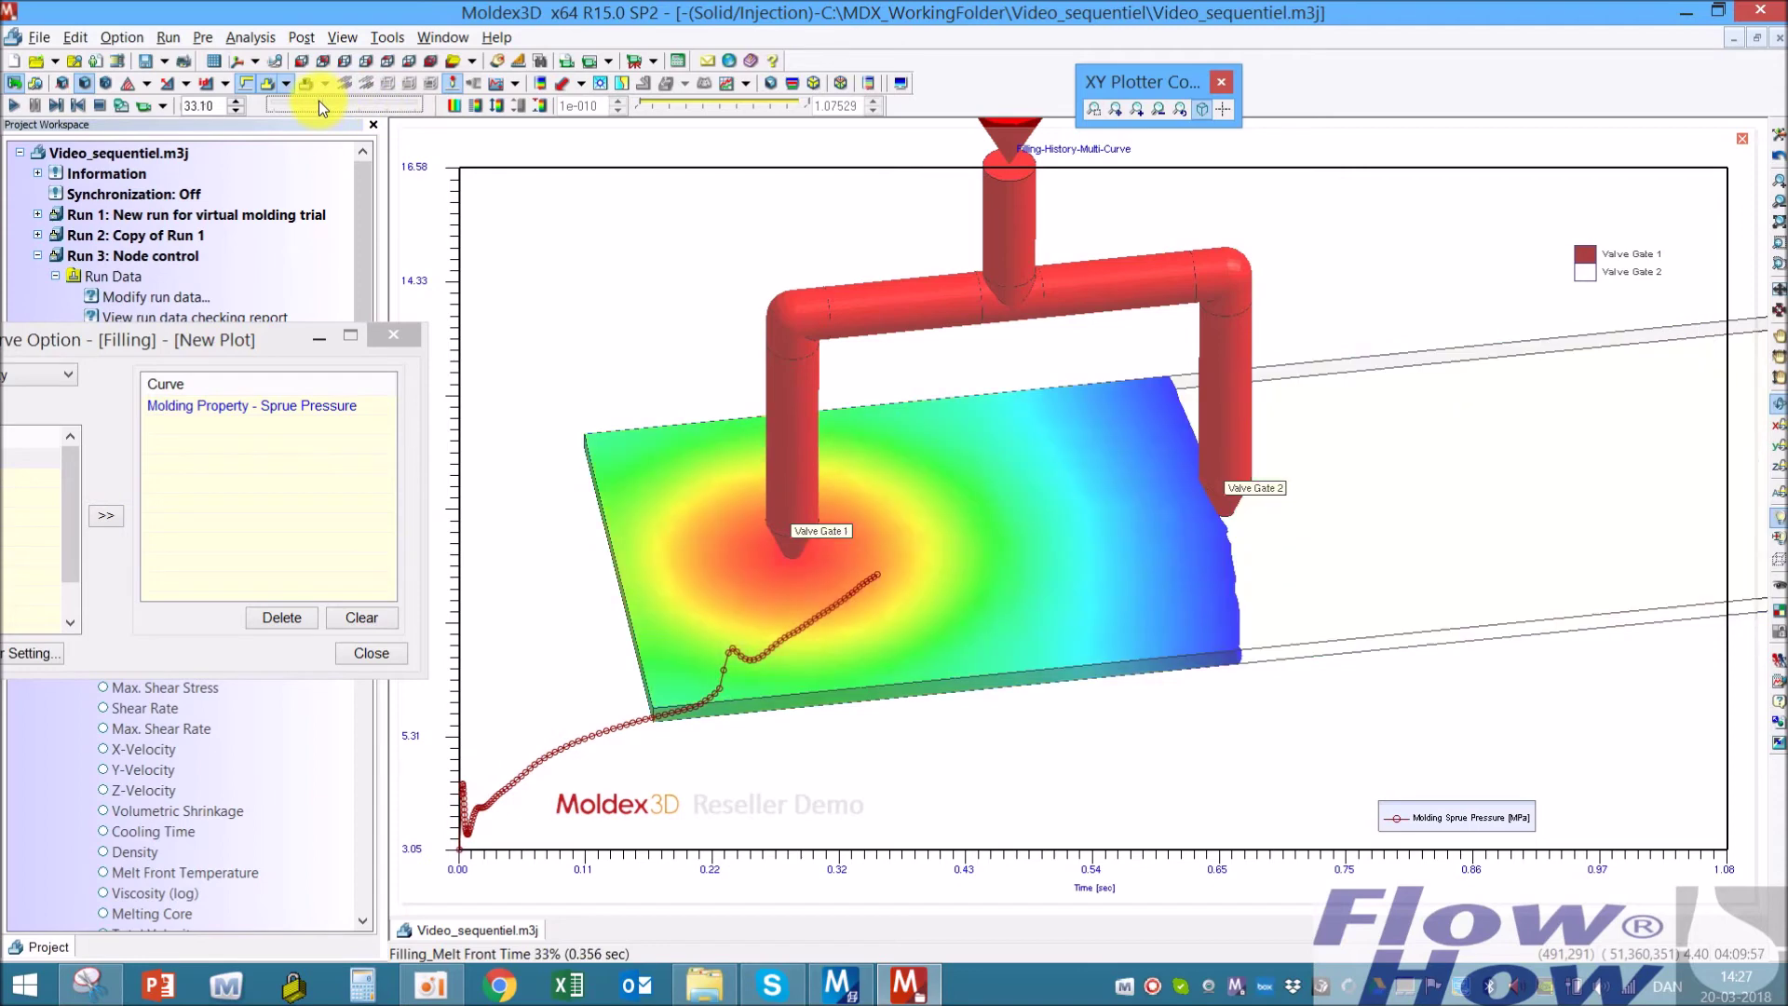
# Scrub the filling from about 38% to 55% as the sprue pressure curve advances alongside
pyautogui.moveTo(318, 100); pyautogui.dragTo(332, 102)
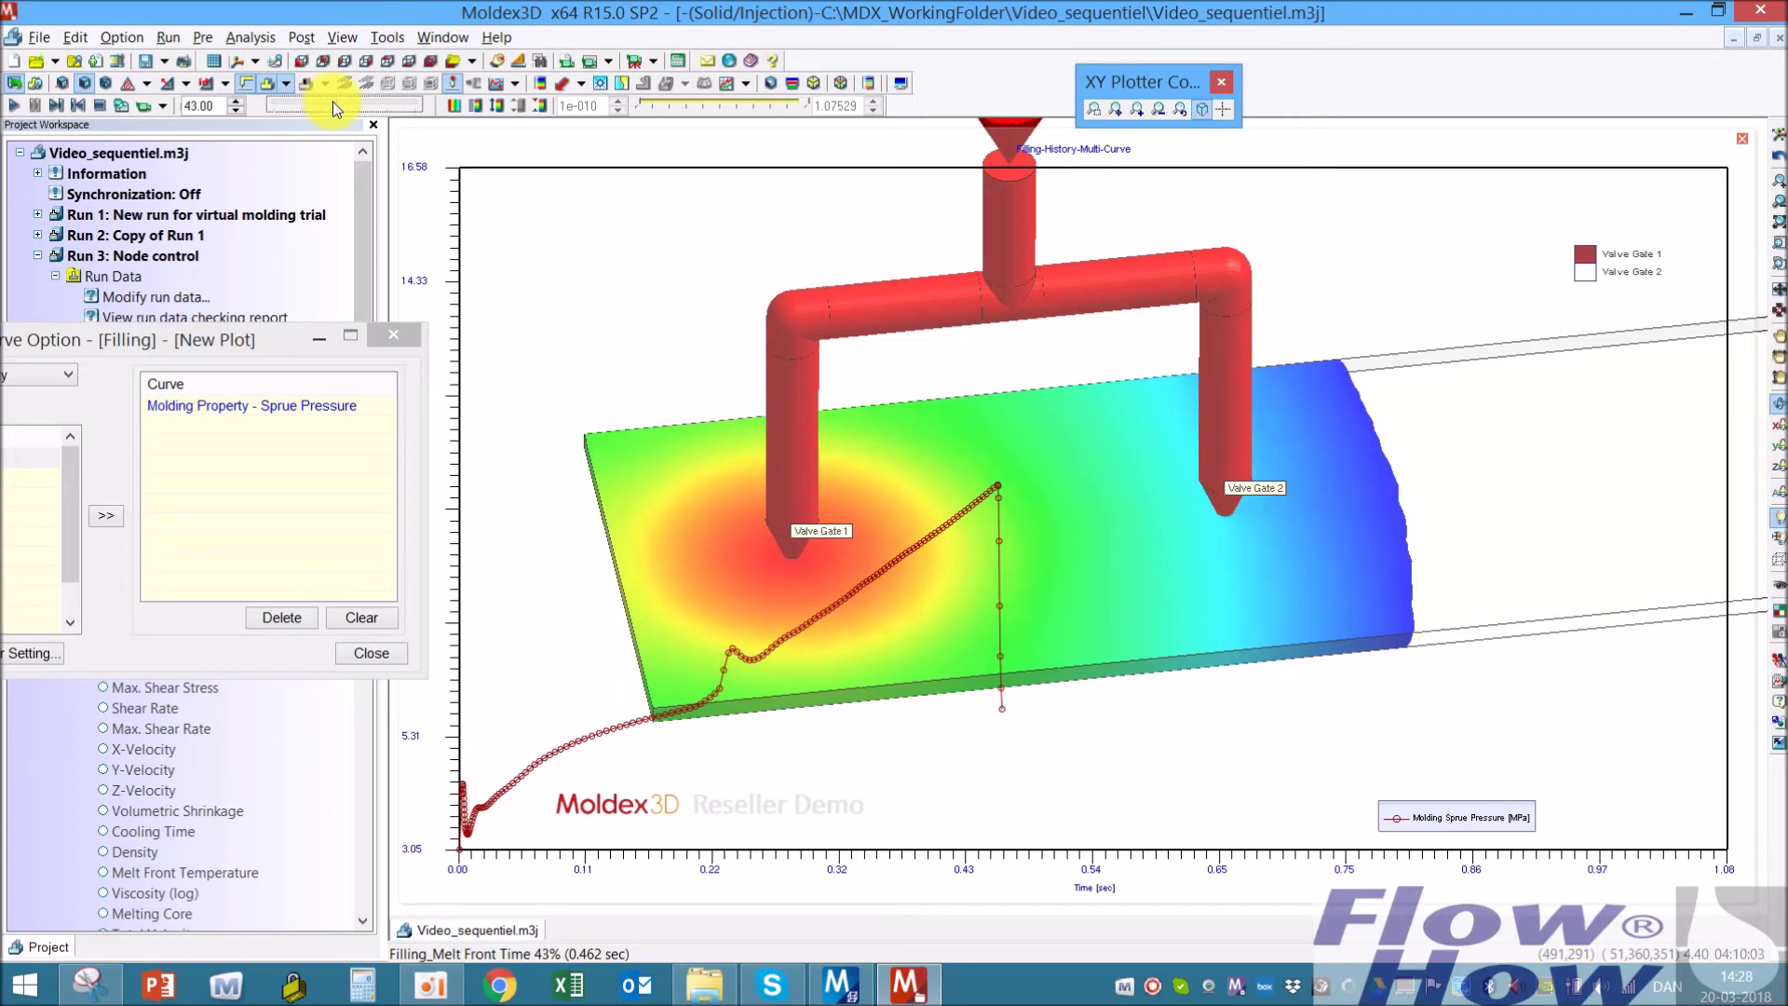
pyautogui.moveTo(333, 103); pyautogui.dragTo(341, 103)
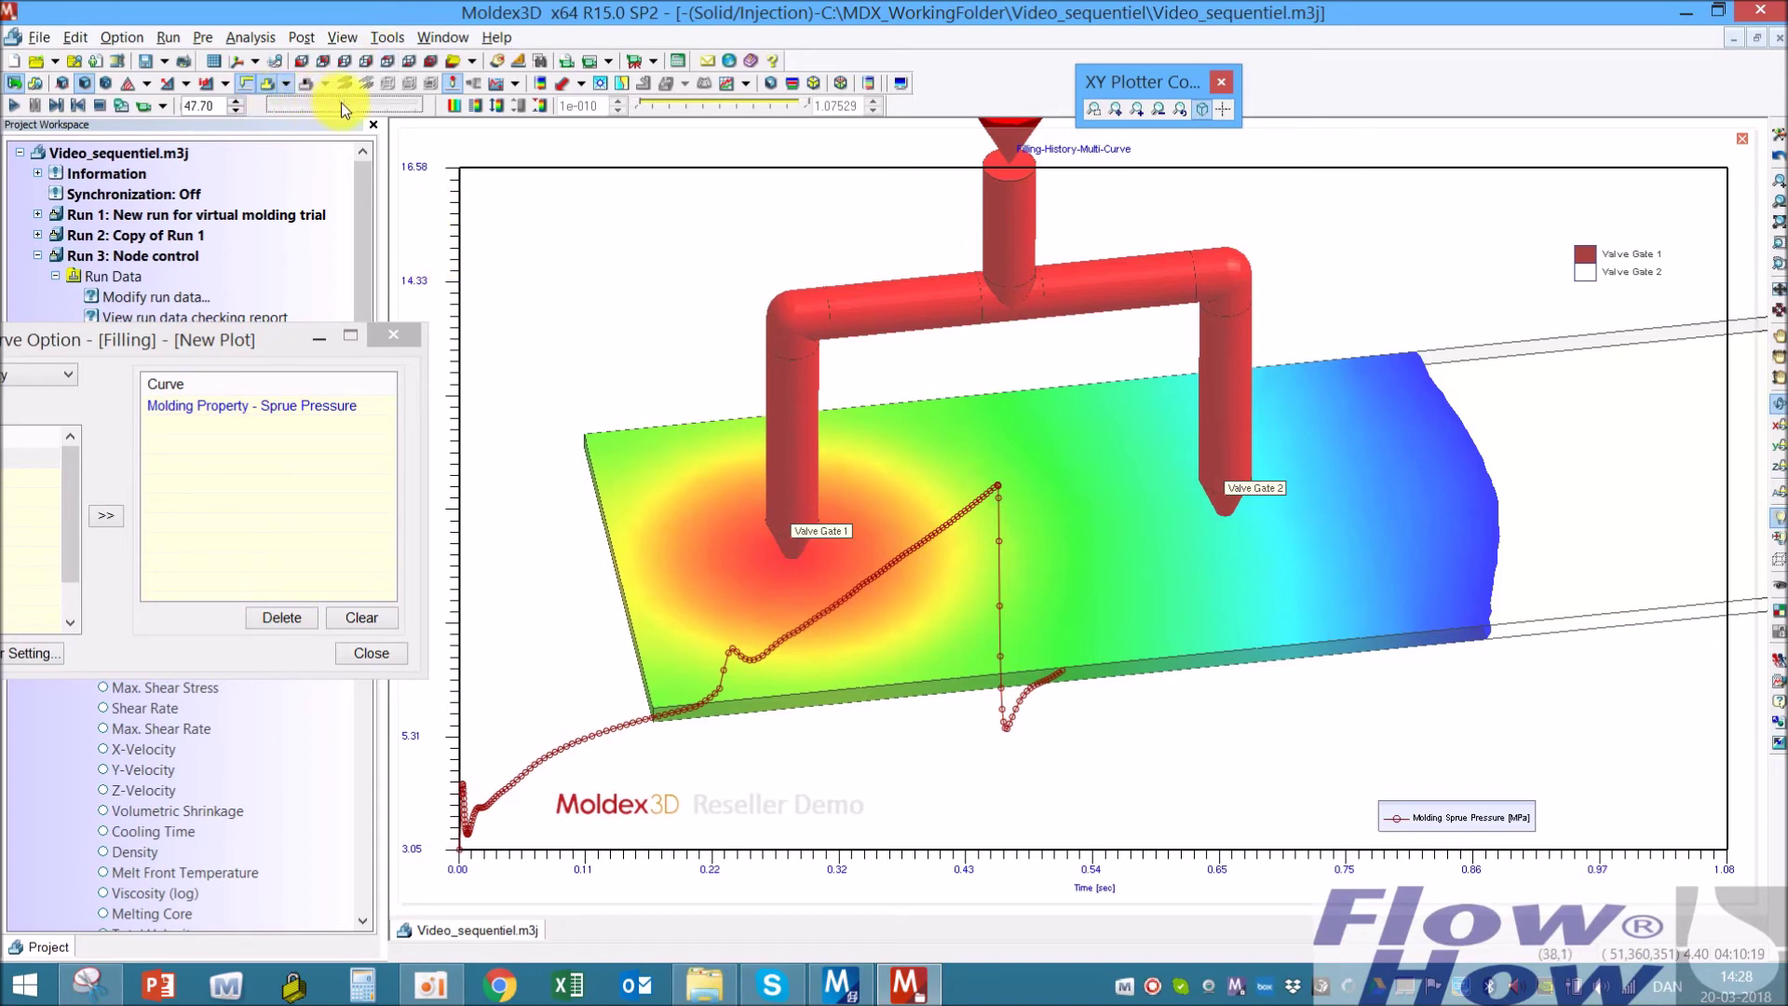
pyautogui.moveTo(340, 103); pyautogui.dragTo(377, 109)
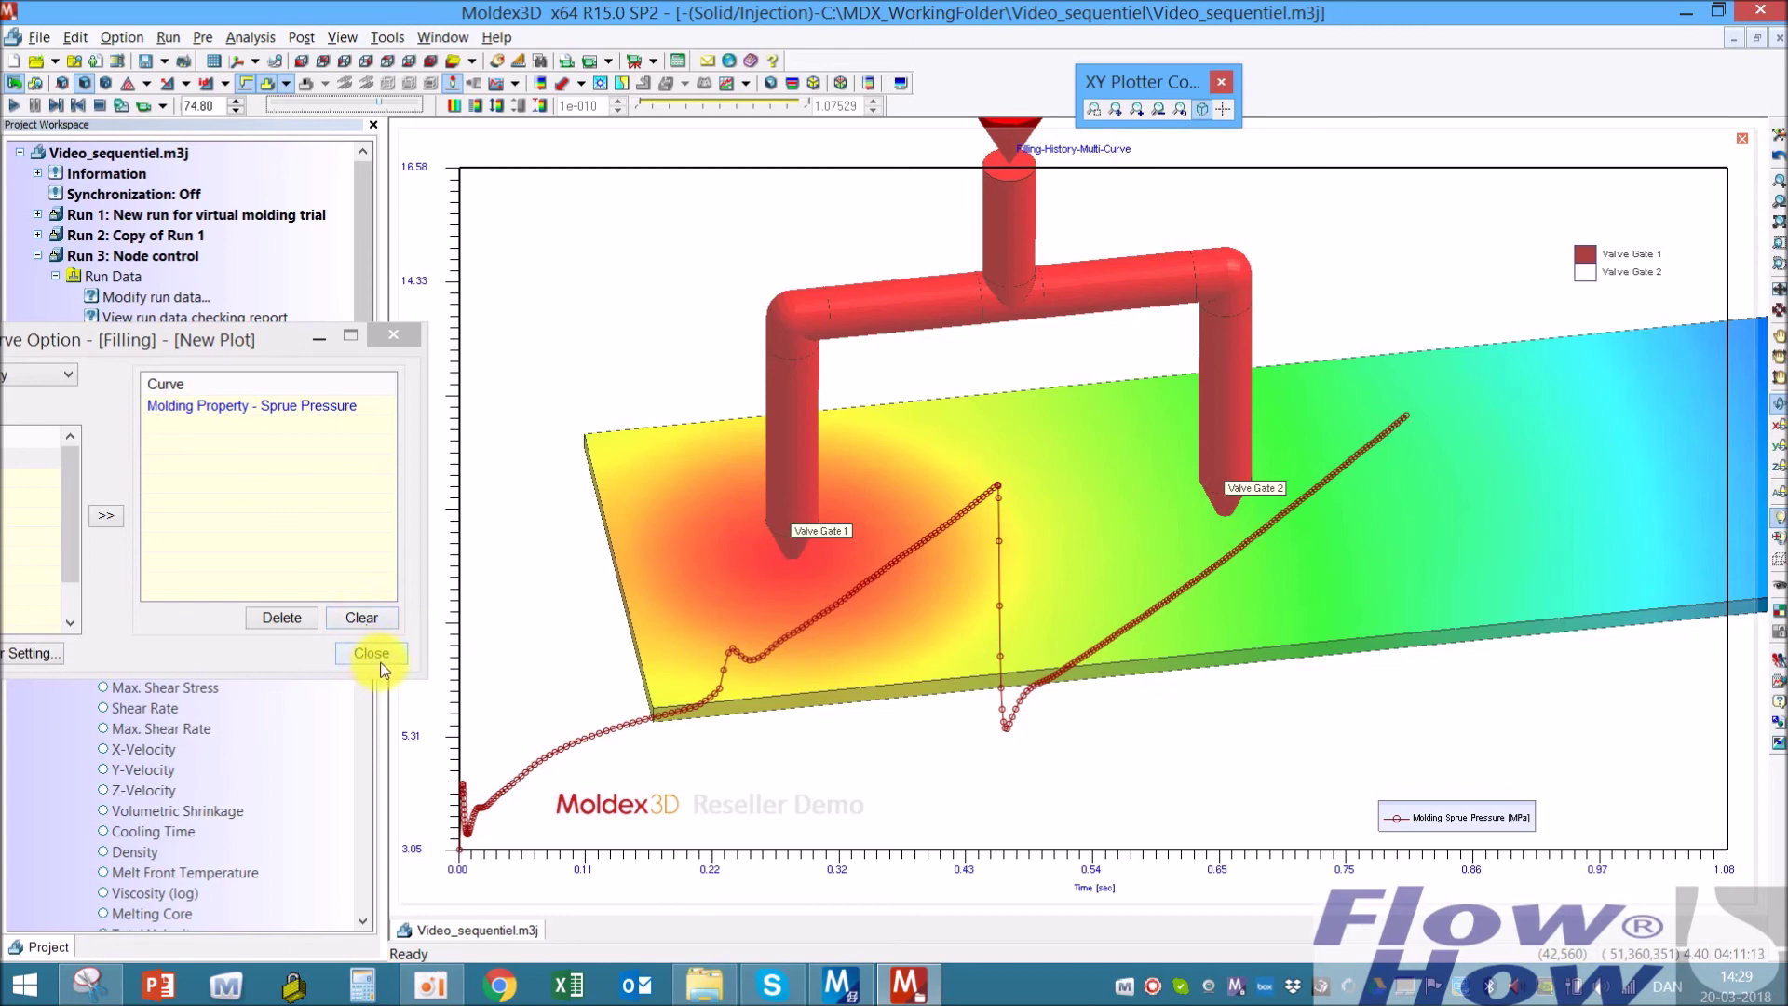
# Close the History Curve options and the sprue pressure plot, leaving the melt front at 0.804 sec
pyautogui.moveTo(243, 339); pyautogui.dragTo(570, 240)
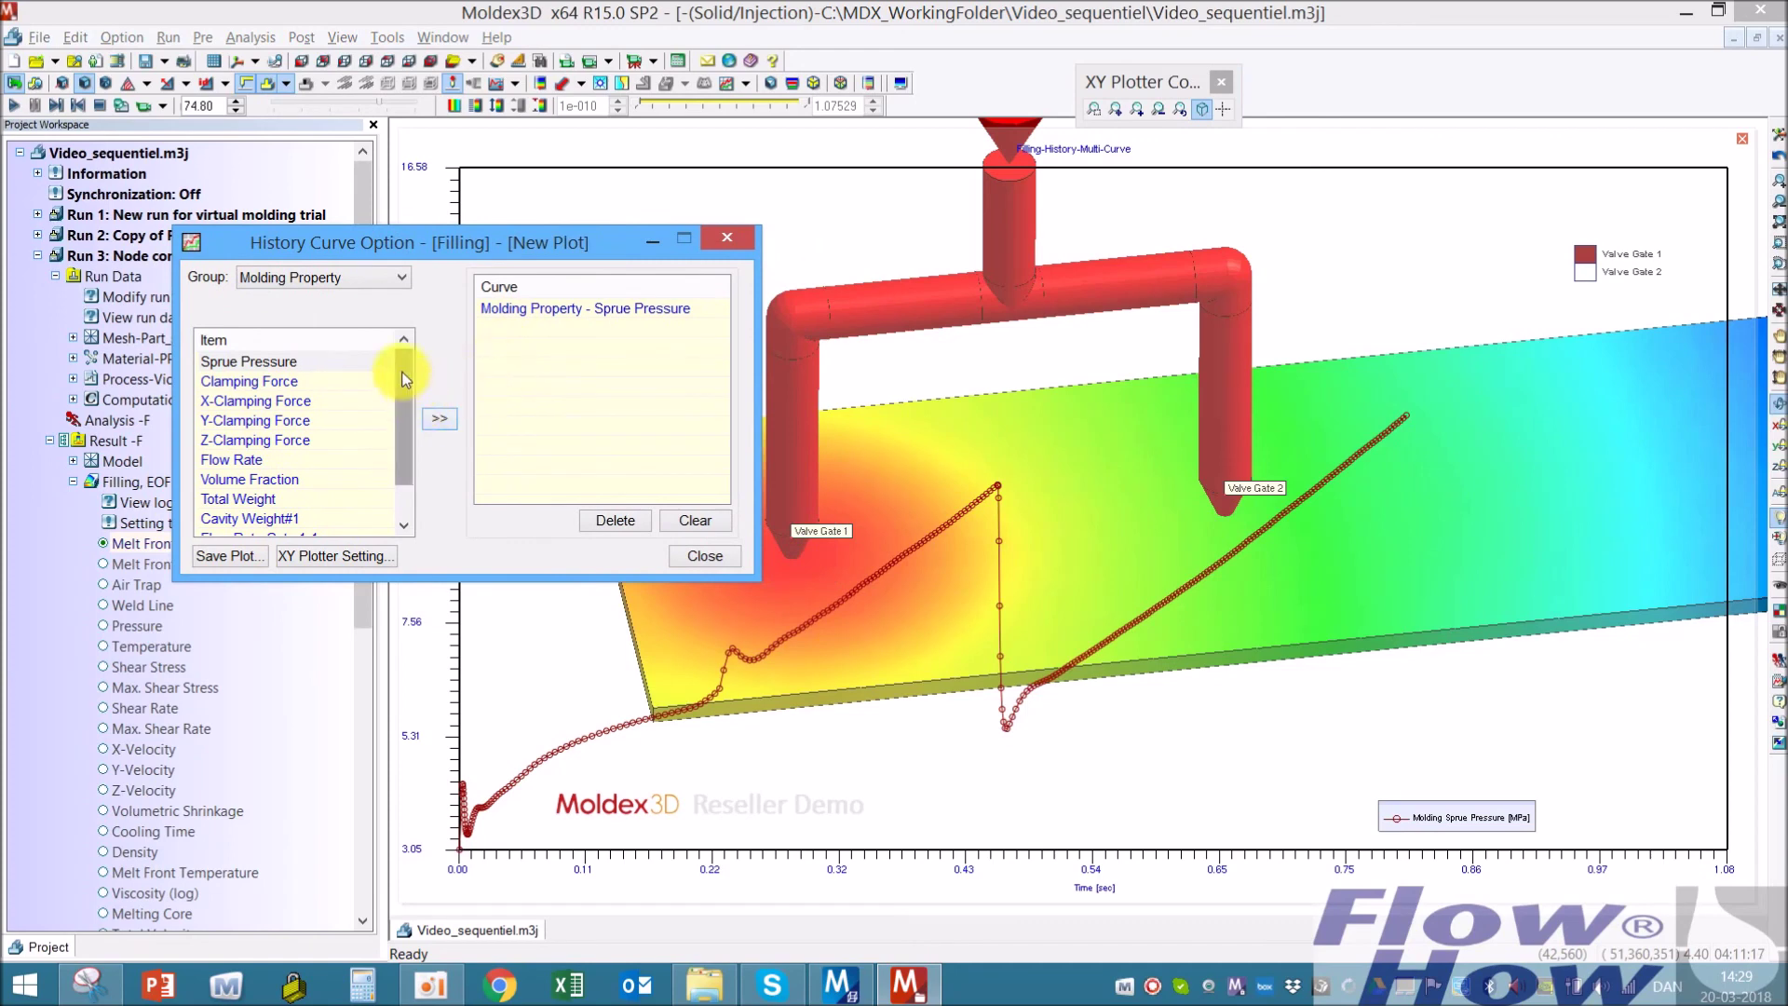
pyautogui.moveTo(399, 367); pyautogui.dragTo(401, 447)
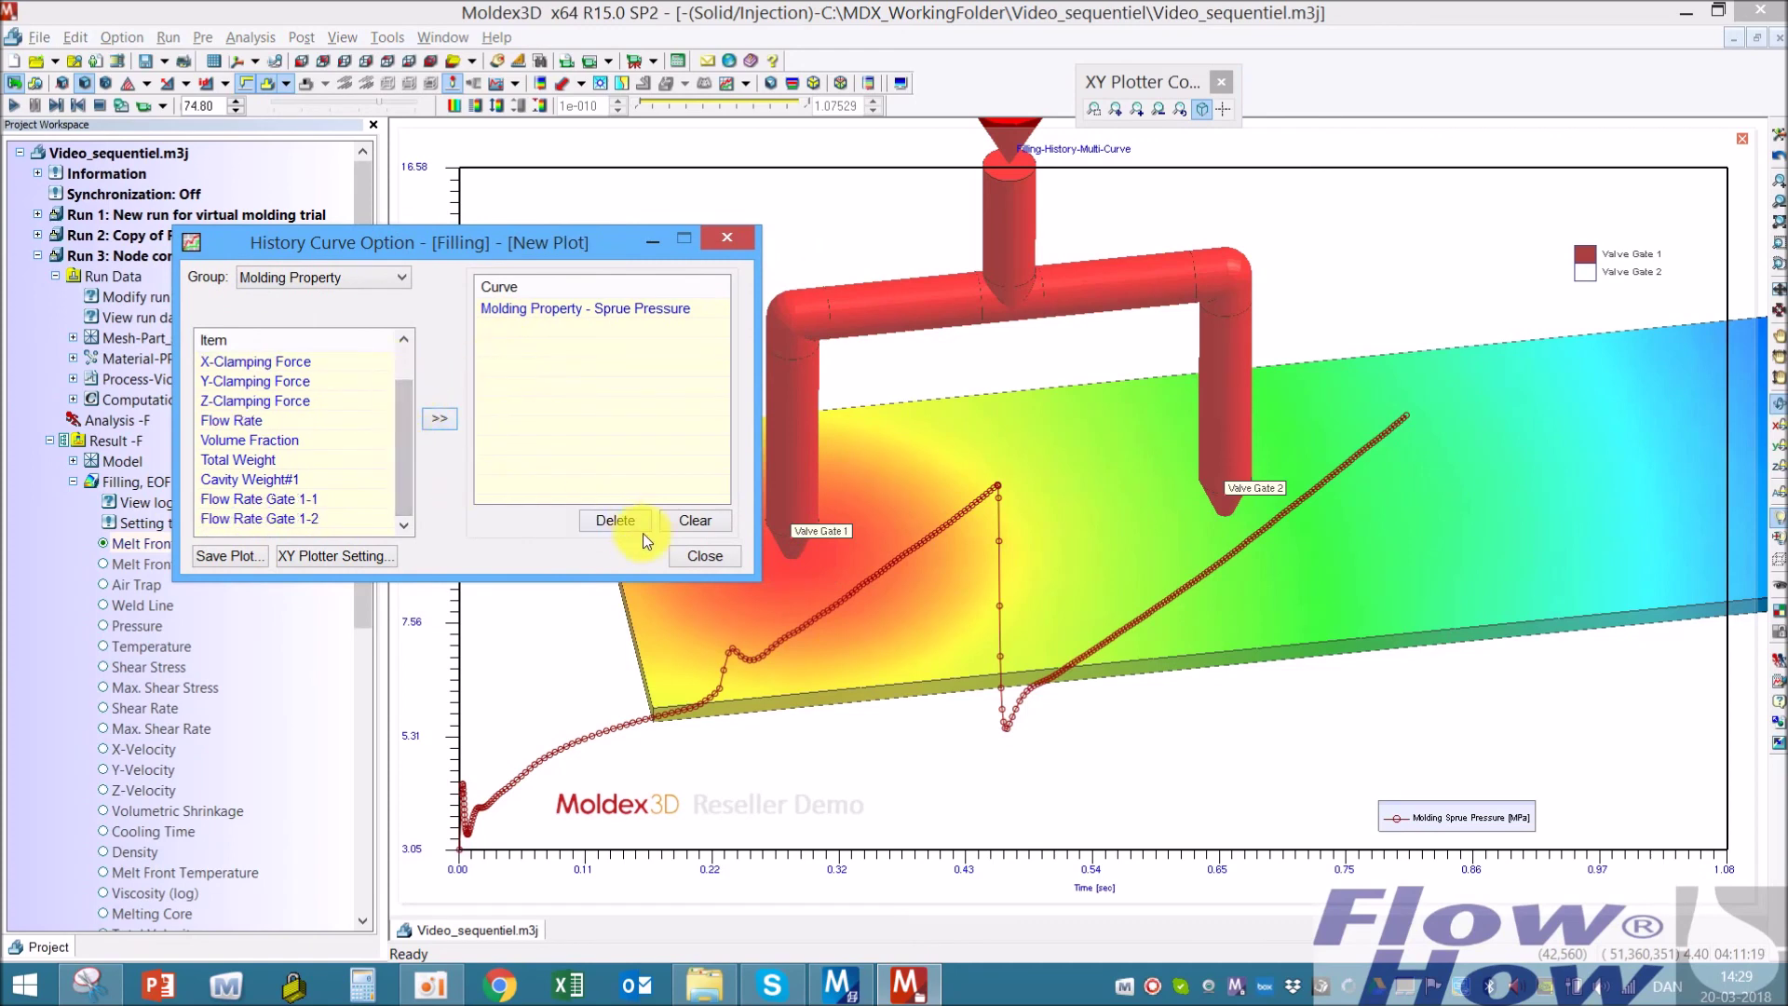
pyautogui.click(718, 559)
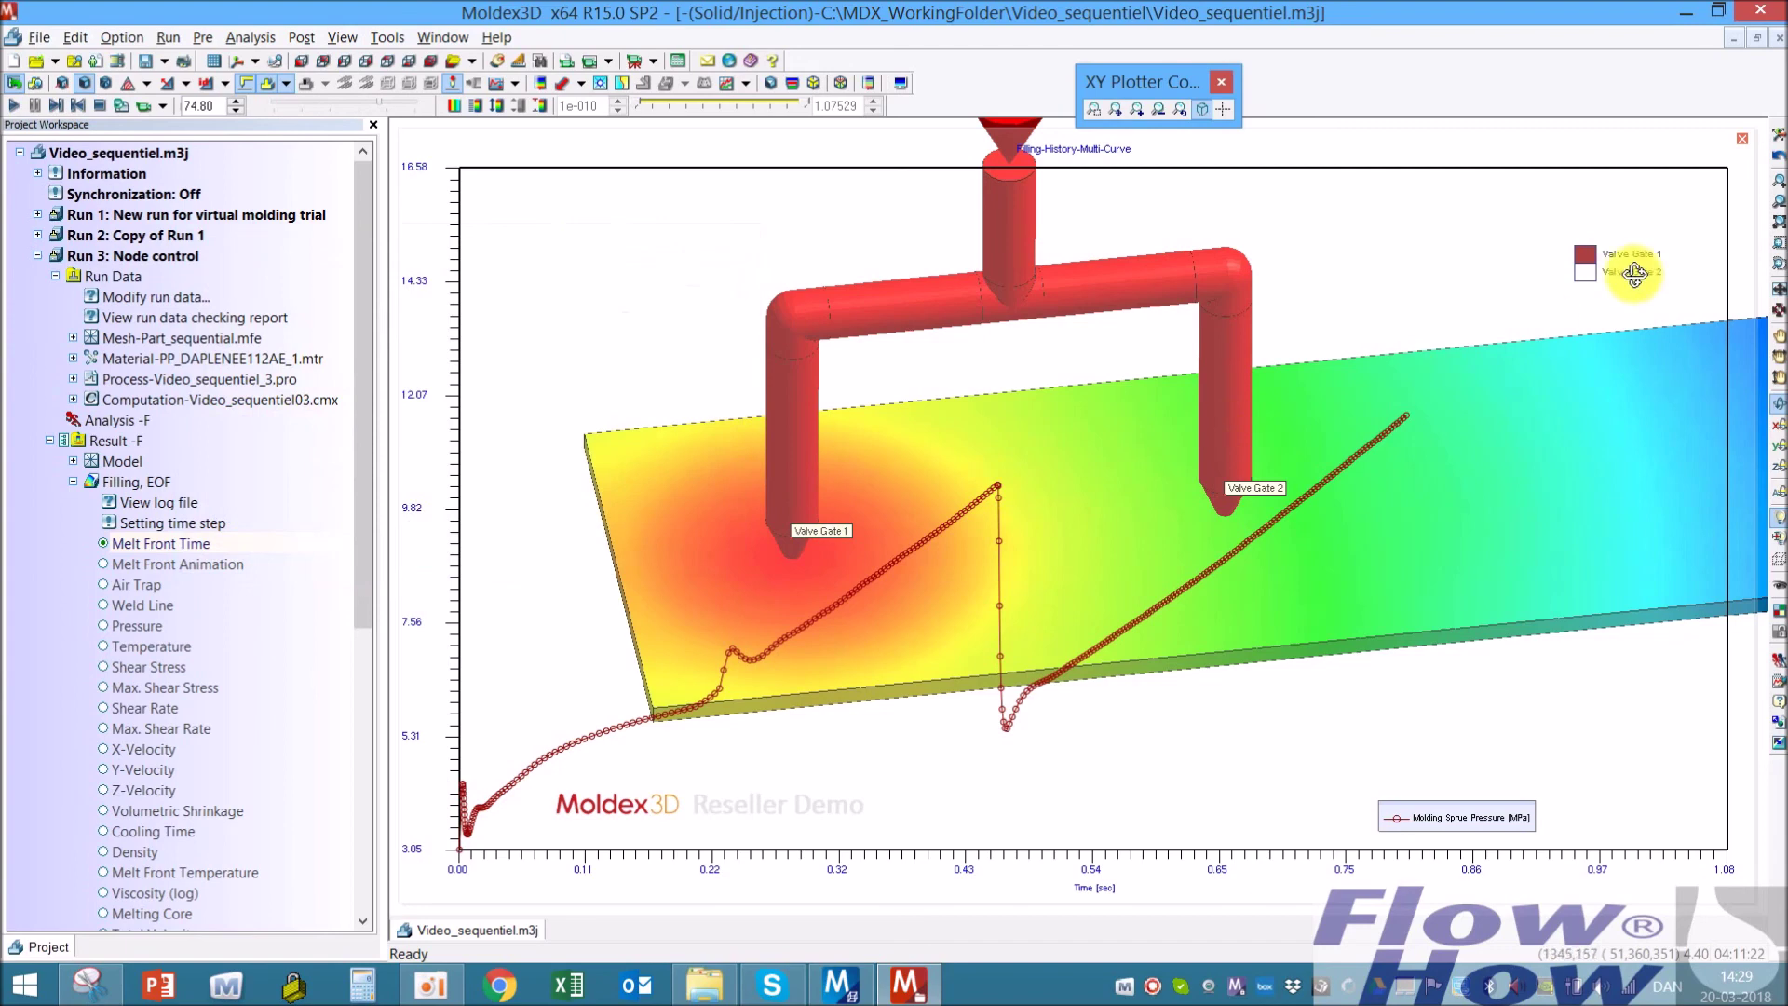
pyautogui.click(1745, 139)
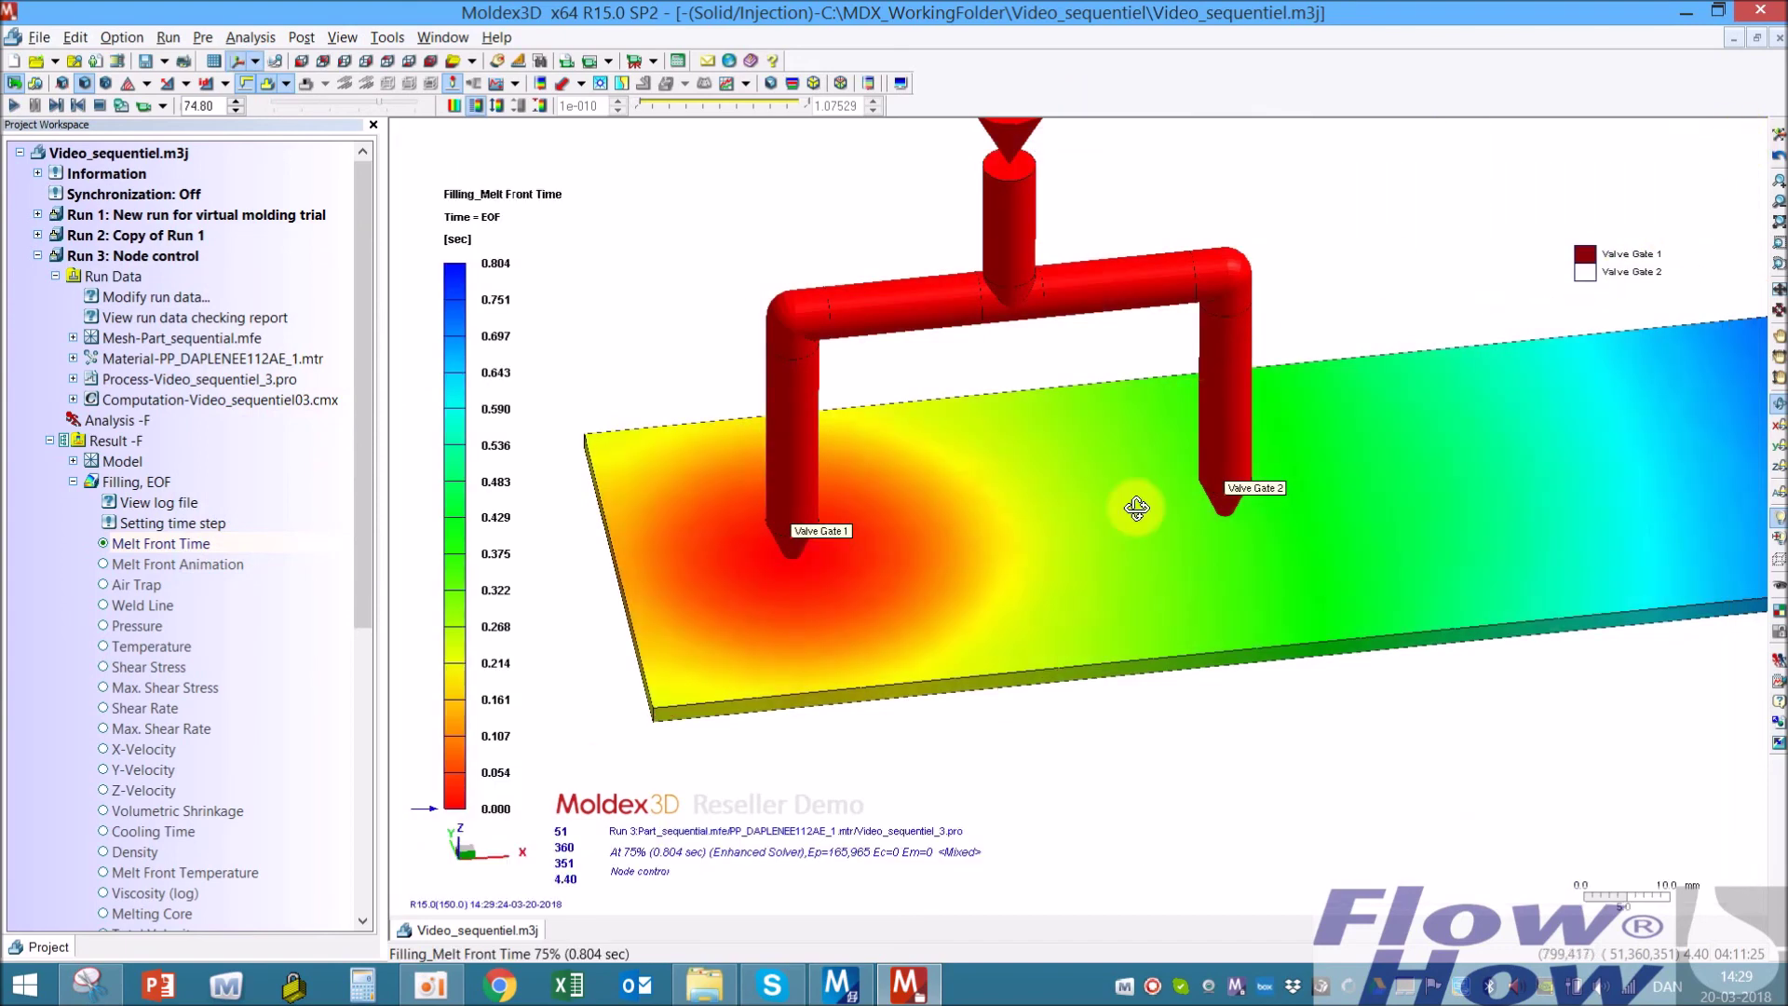